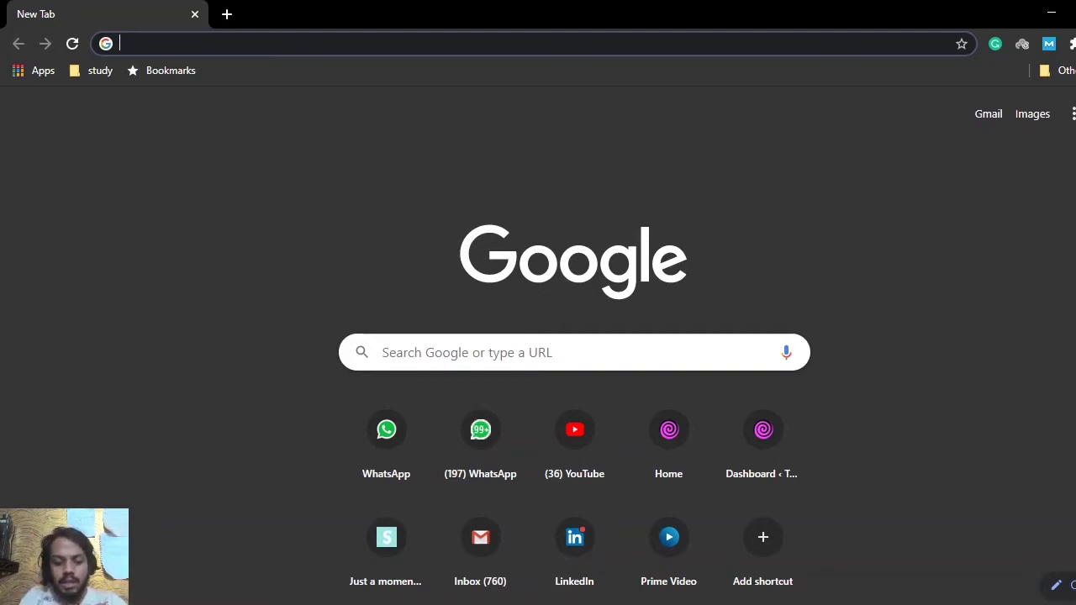
Search Google for "coffee".
{"action": "type", "text": "coffee"}
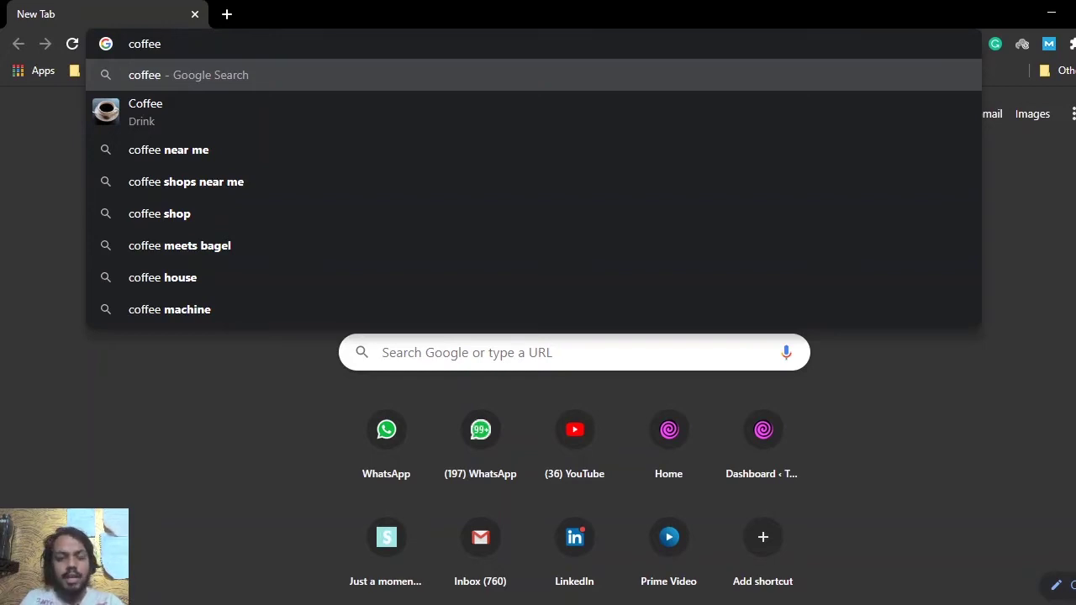
{"action": "key", "text": "Return"}
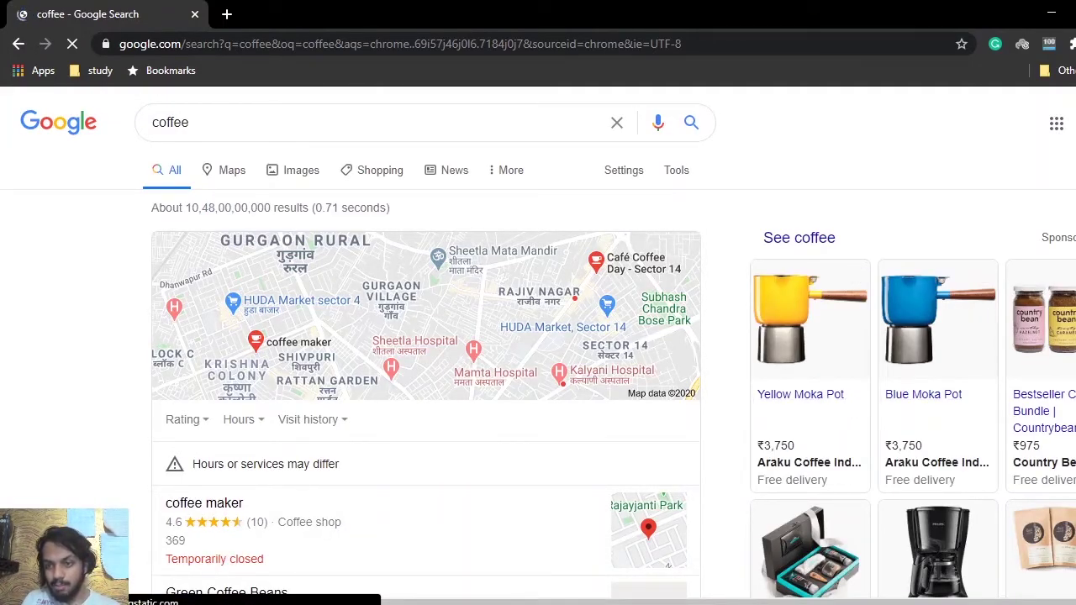
Examine the coffee results page: the map and local places, shopping products, People also ask questions, web links and knowledge panel.
{"action": "scroll", "coordinate": [538, 344], "scroll_direction": "down", "scroll_amount": 2}
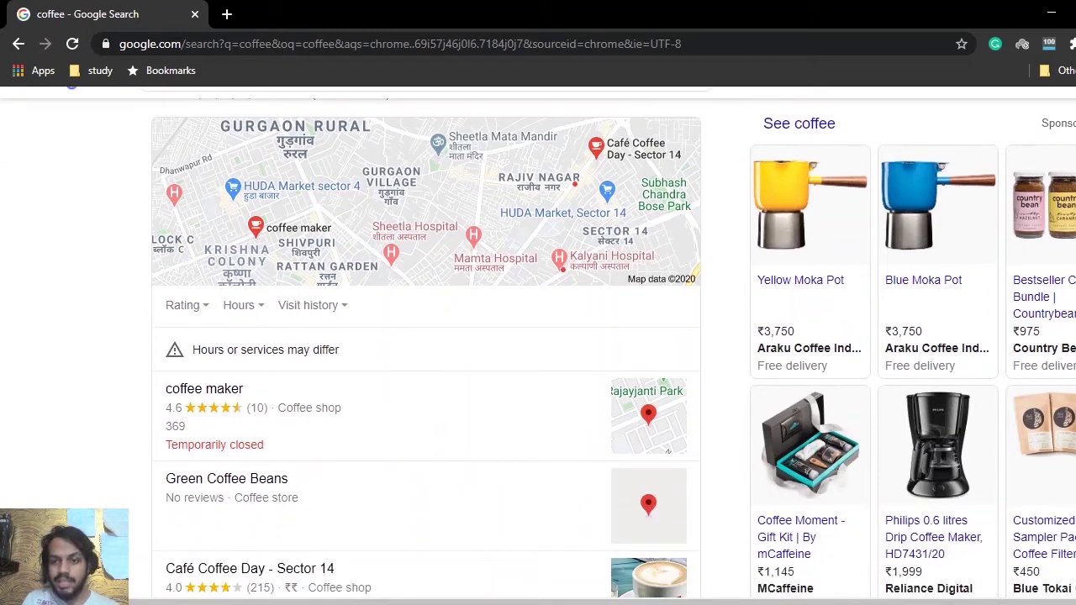
{"action": "scroll", "coordinate": [538, 344], "scroll_direction": "down", "scroll_amount": 1}
{"action": "scroll", "coordinate": [538, 345], "scroll_direction": "up", "scroll_amount": 2}
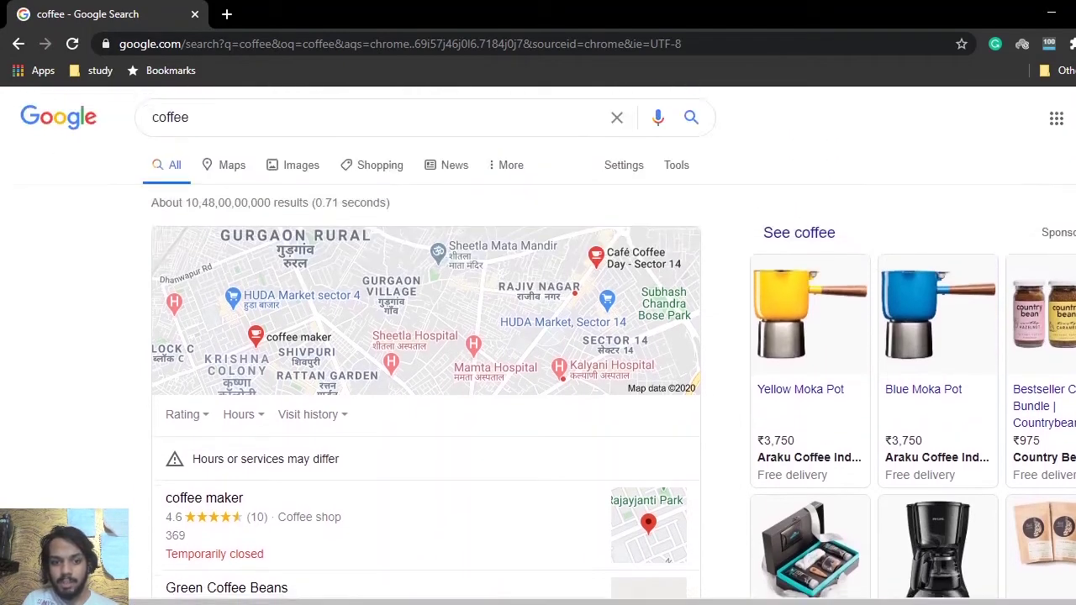
{"action": "scroll", "coordinate": [603, 278], "scroll_direction": "down", "scroll_amount": 1}
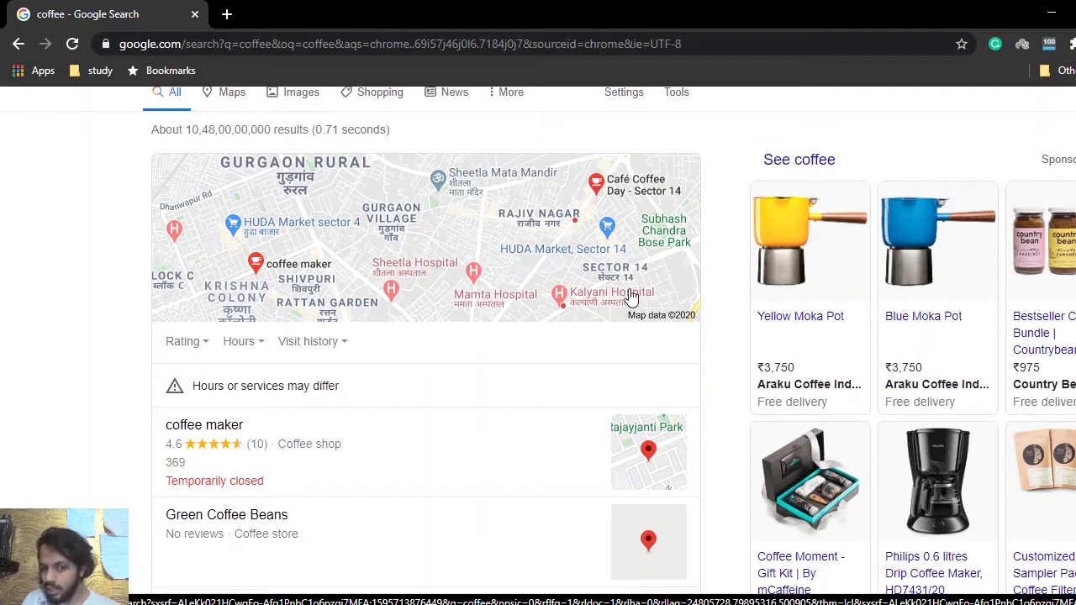
{"action": "scroll", "coordinate": [631, 299], "scroll_direction": "down", "scroll_amount": 2}
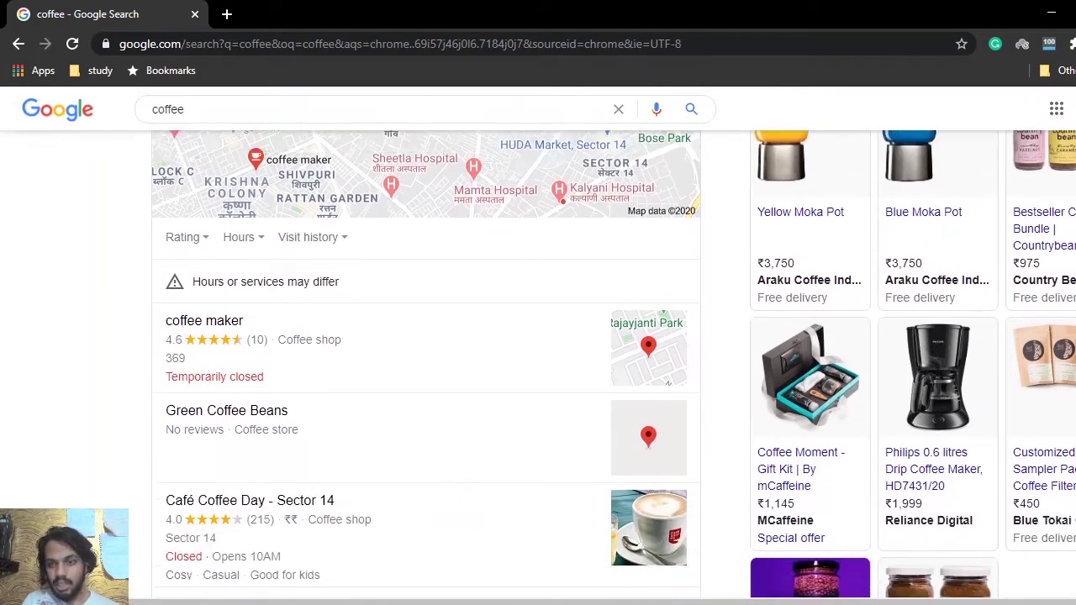
{"action": "scroll", "coordinate": [562, 201], "scroll_direction": "up", "scroll_amount": 1}
{"action": "scroll", "coordinate": [567, 244], "scroll_direction": "down", "scroll_amount": 1}
{"action": "scroll", "coordinate": [572, 277], "scroll_direction": "up", "scroll_amount": 3}
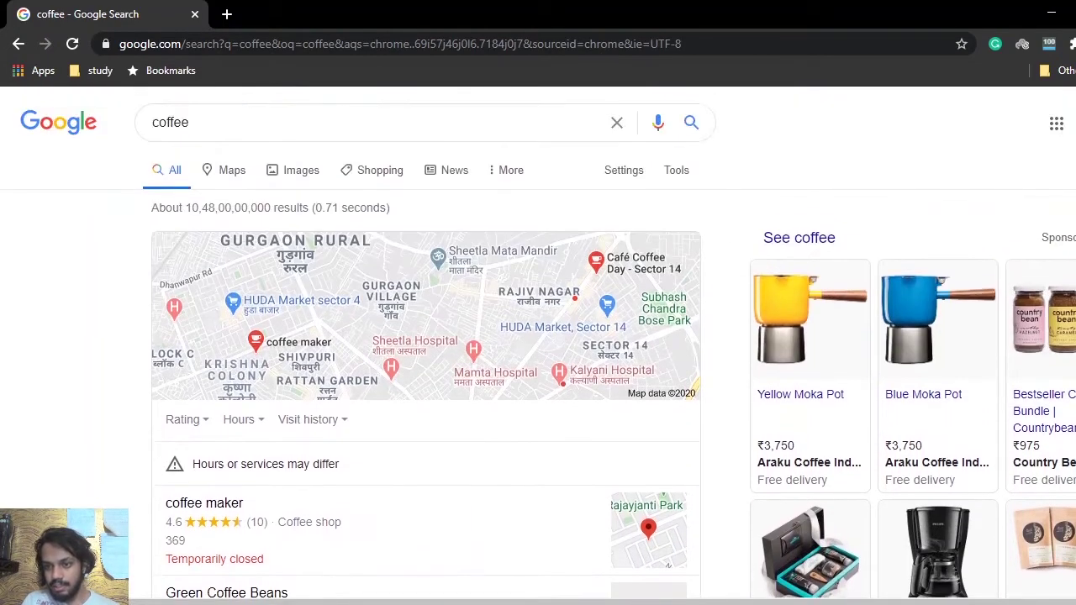
{"action": "scroll", "coordinate": [1043, 238], "scroll_direction": "down", "scroll_amount": 2}
{"action": "scroll", "coordinate": [1043, 238], "scroll_direction": "up", "scroll_amount": 3}
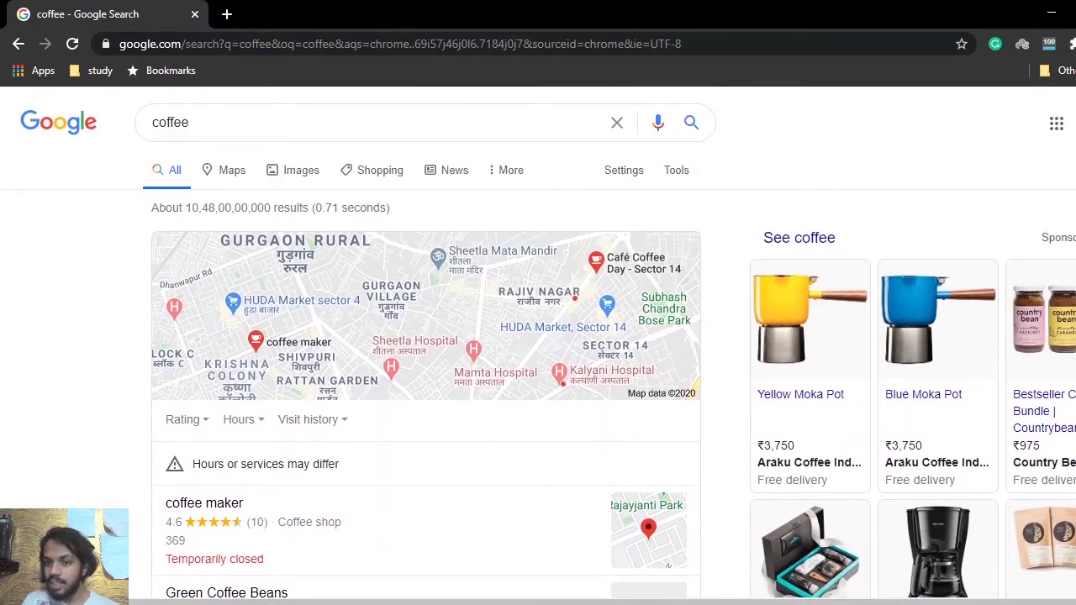
{"action": "scroll", "coordinate": [614, 364], "scroll_direction": "down", "scroll_amount": 7}
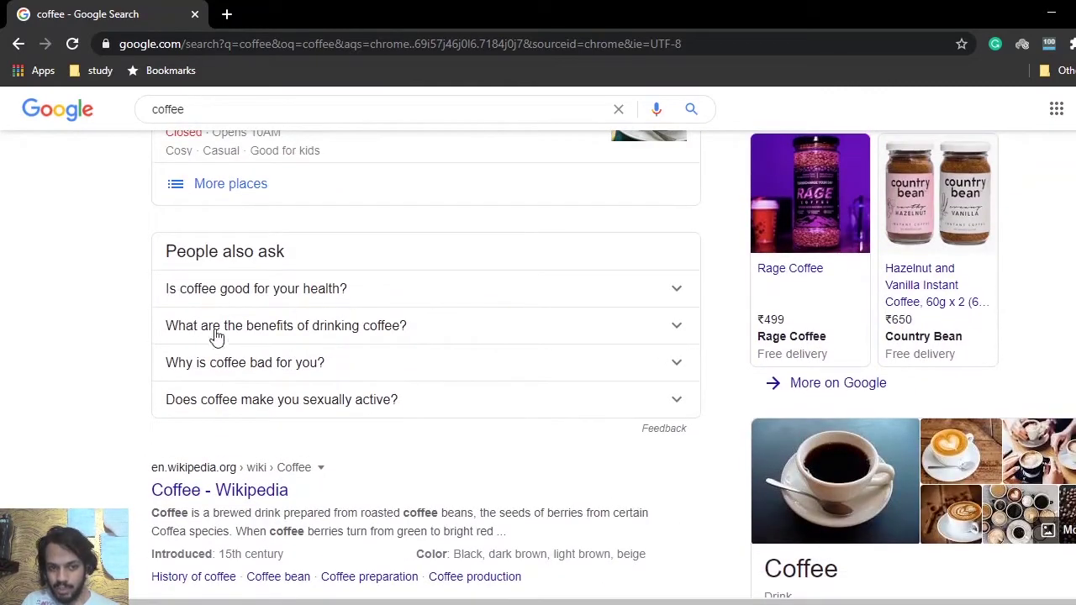
{"action": "scroll", "coordinate": [637, 335], "scroll_direction": "down", "scroll_amount": 3}
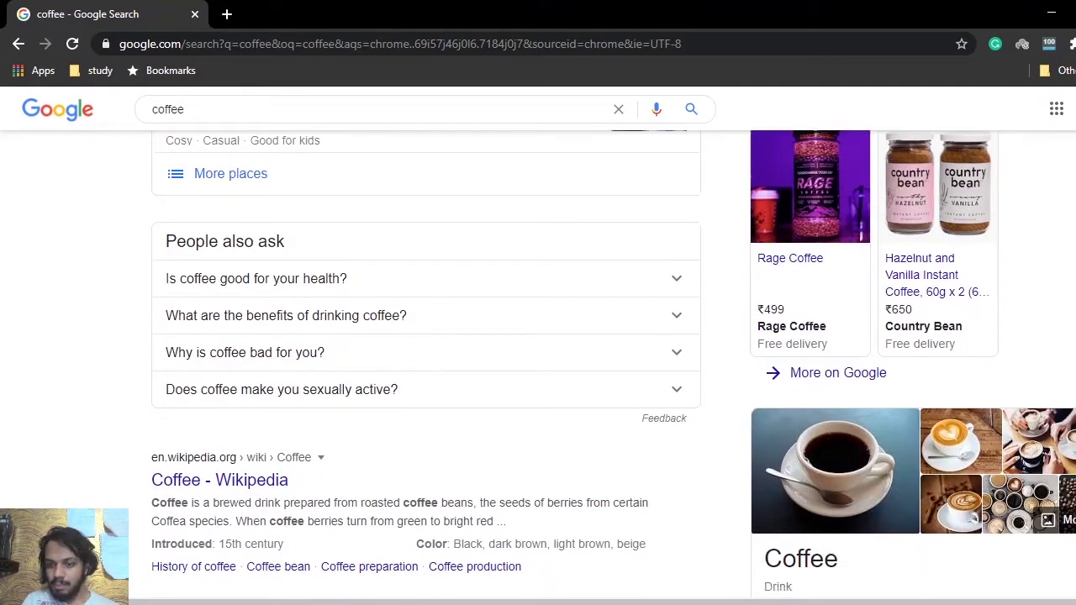
{"action": "scroll", "coordinate": [613, 362], "scroll_direction": "down", "scroll_amount": 2}
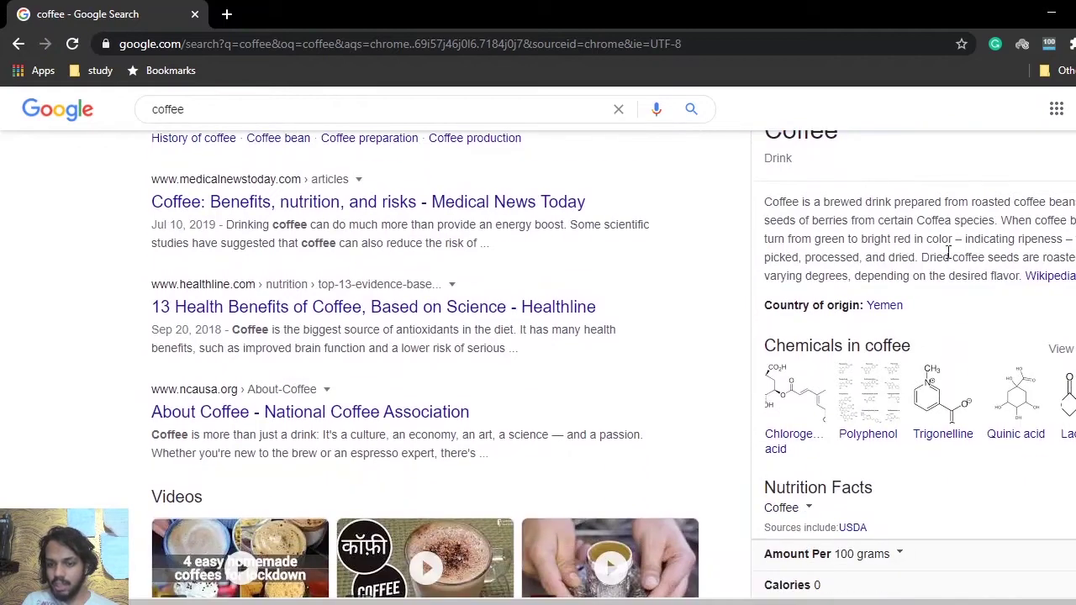
{"action": "scroll", "coordinate": [538, 362], "scroll_direction": "up", "scroll_amount": 5}
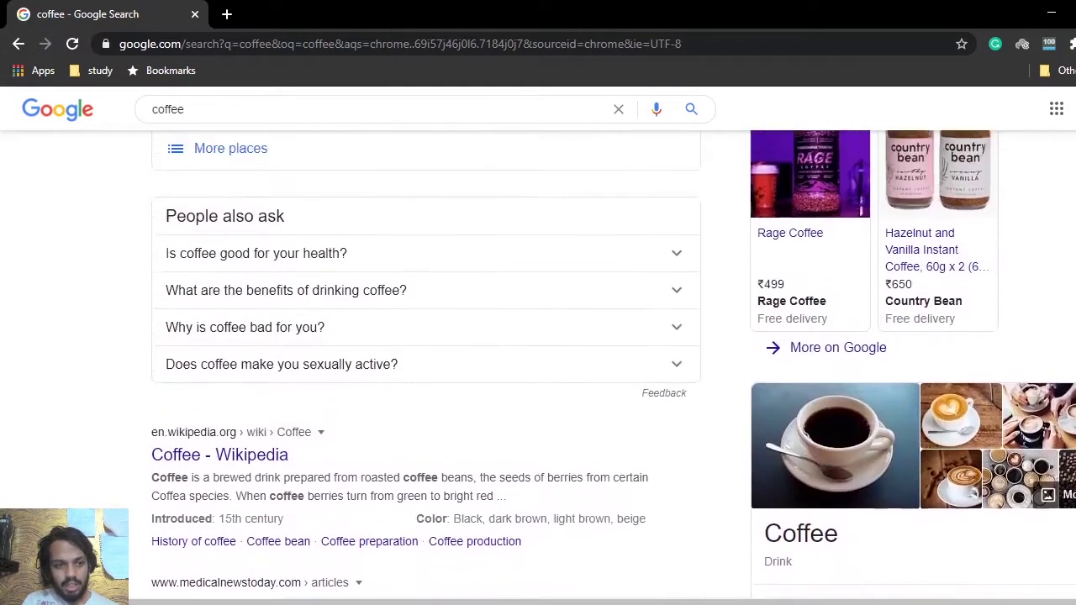
{"action": "scroll", "coordinate": [538, 361], "scroll_direction": "down", "scroll_amount": 2}
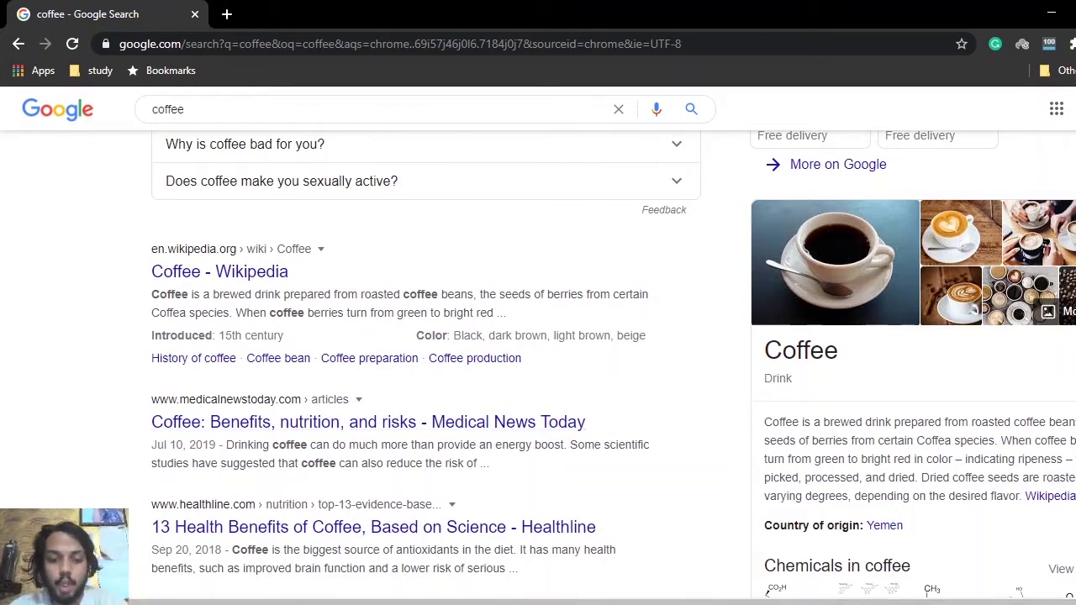
Switch to Voice Recorder to check the running audio recording, and return to the coffee search results in Chrome.
{"action": "key", "text": "alt+Tab"}
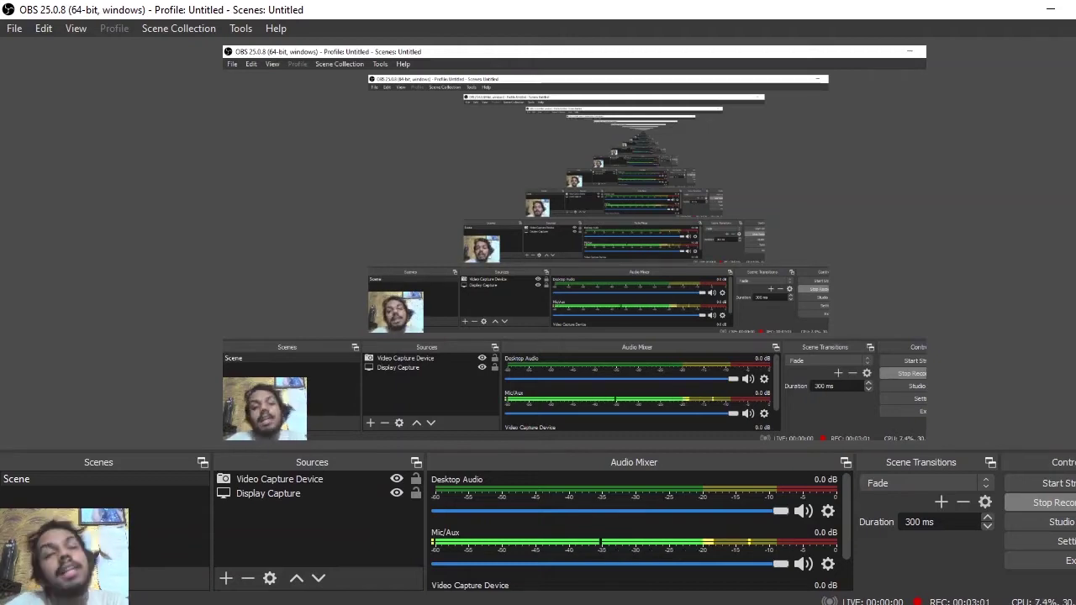
{"action": "mouse_move", "coordinate": [720, 603]}
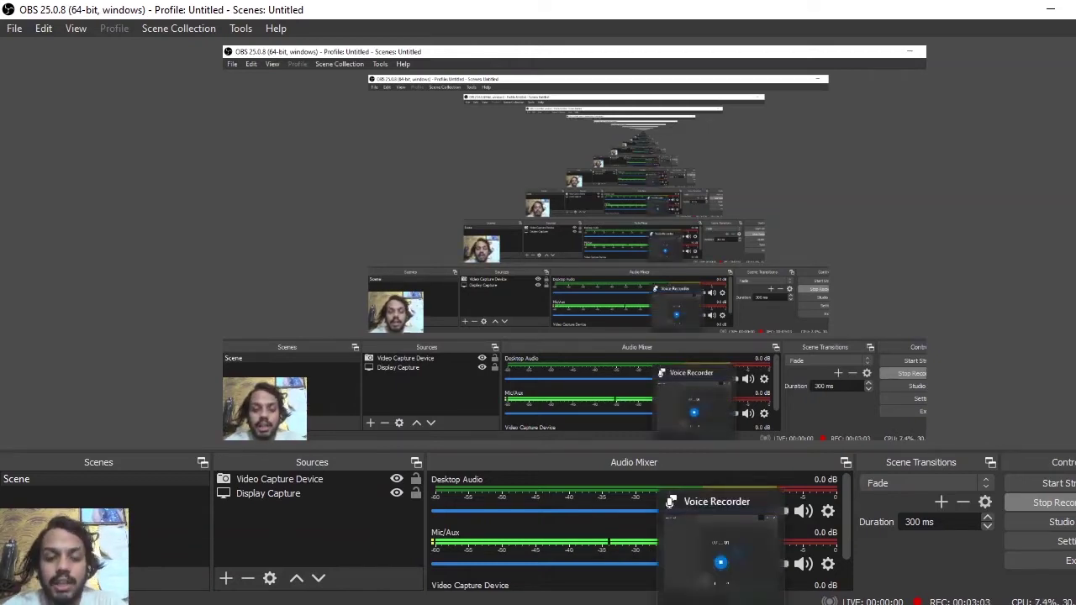
{"action": "mouse_move", "coordinate": [679, 604]}
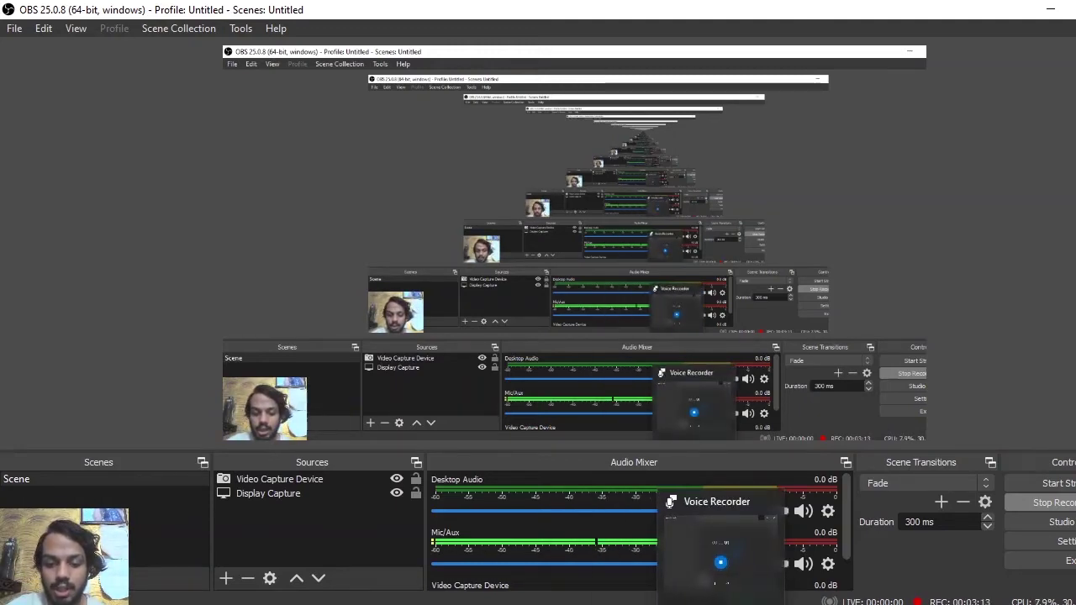
{"action": "left_click", "coordinate": [717, 603]}
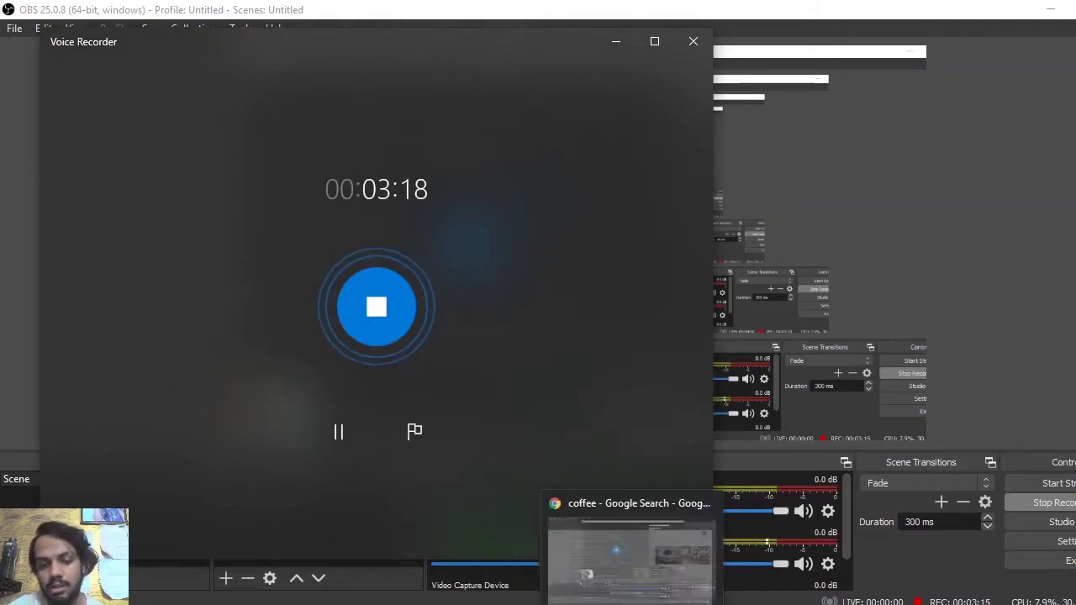
{"action": "left_click", "coordinate": [651, 603]}
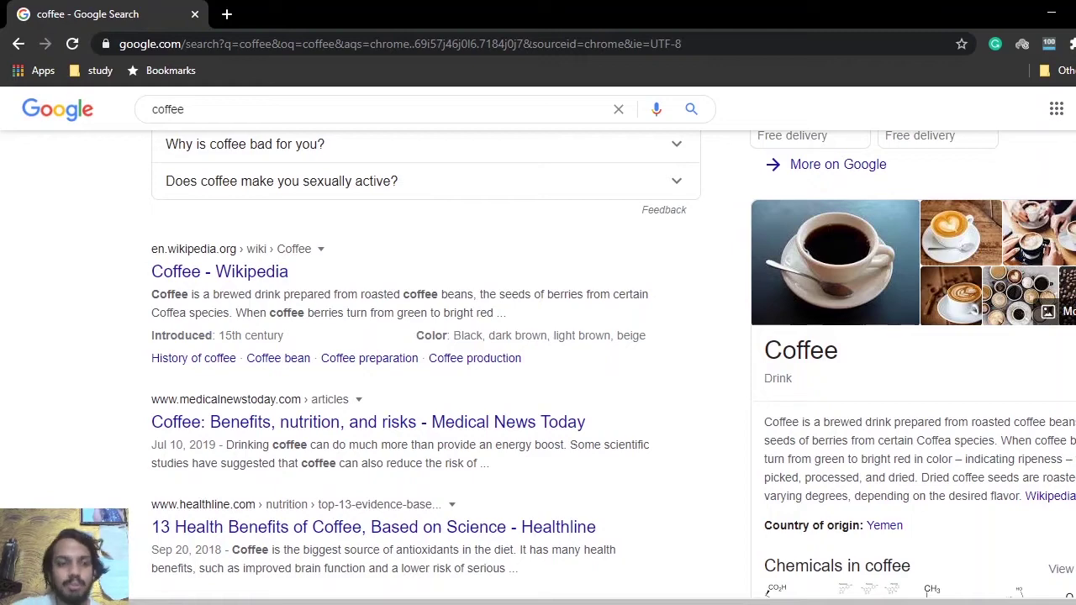
Open the Grammarly web app at app.grammarly.com in a new browser tab.
{"action": "left_click", "coordinate": [226, 13]}
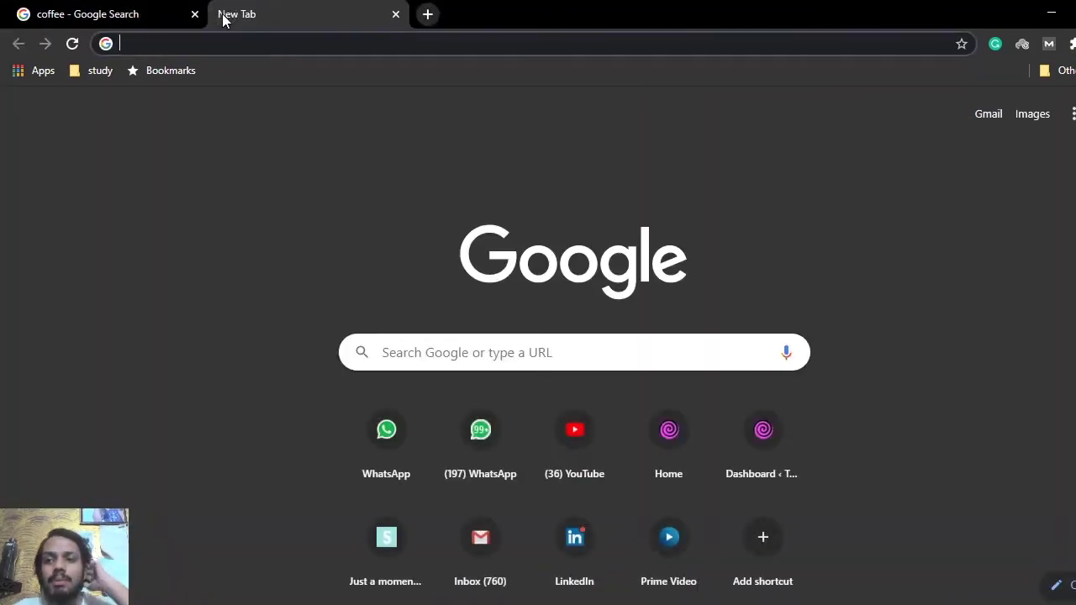
{"action": "type", "text": "gr"}
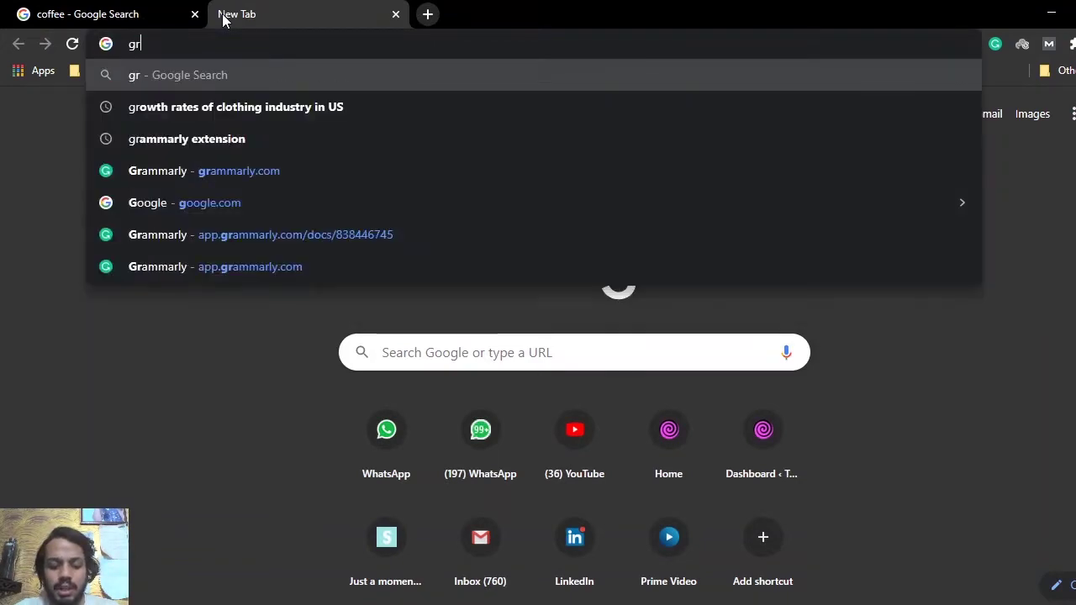
{"action": "type", "text": "ammarl"}
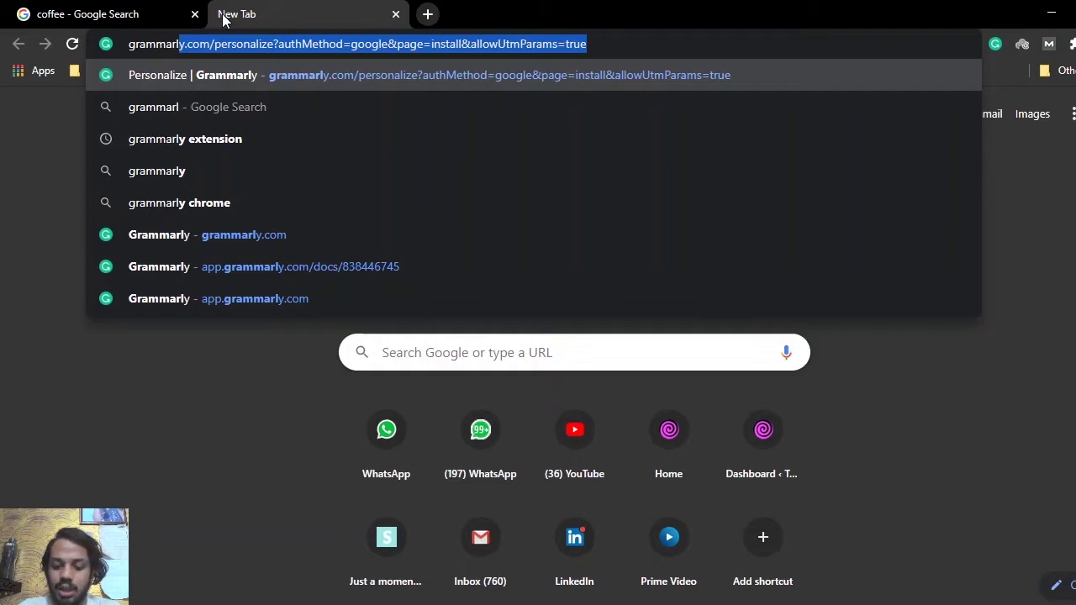
{"action": "key", "text": "Down"}
{"action": "key", "text": "Down"}
{"action": "key", "text": "Down"}
{"action": "key", "text": "Down"}
{"action": "key", "text": "Down"}
{"action": "key", "text": "Down"}
{"action": "key", "text": "Down"}
{"action": "key", "text": "Return"}
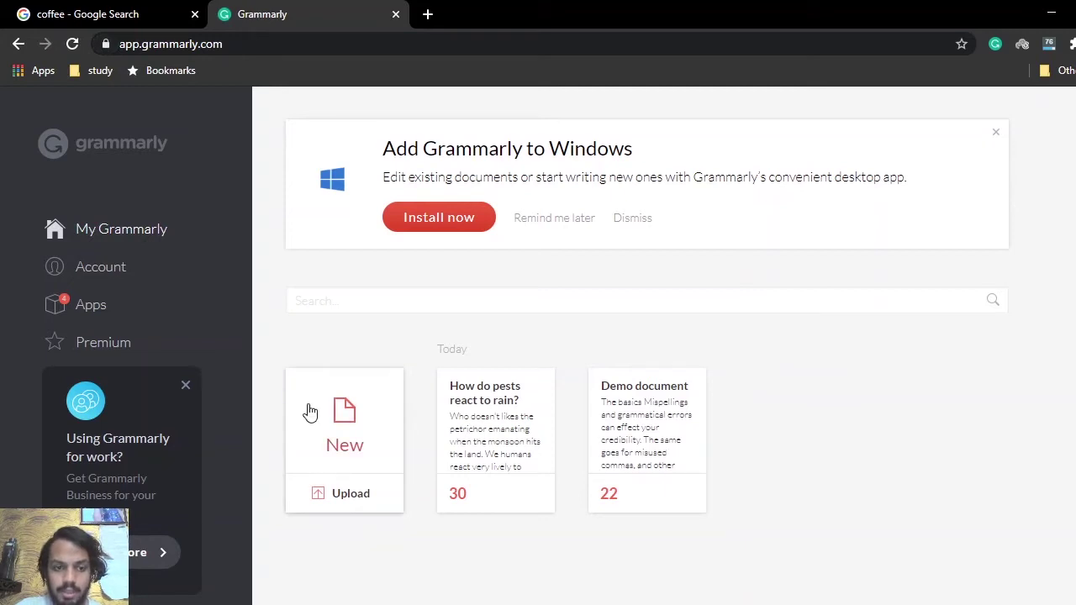
Create a new Grammarly document and write "Keyword" on the first line and "Shorttail and Longtail" on the second.
{"action": "left_click", "coordinate": [347, 424]}
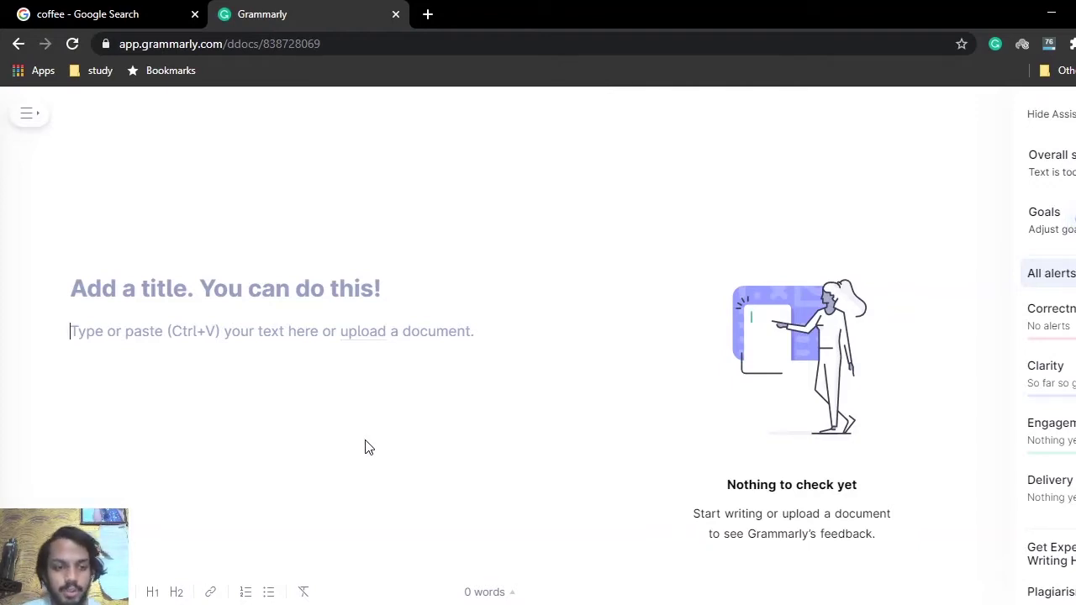
{"action": "type", "text": "Key"}
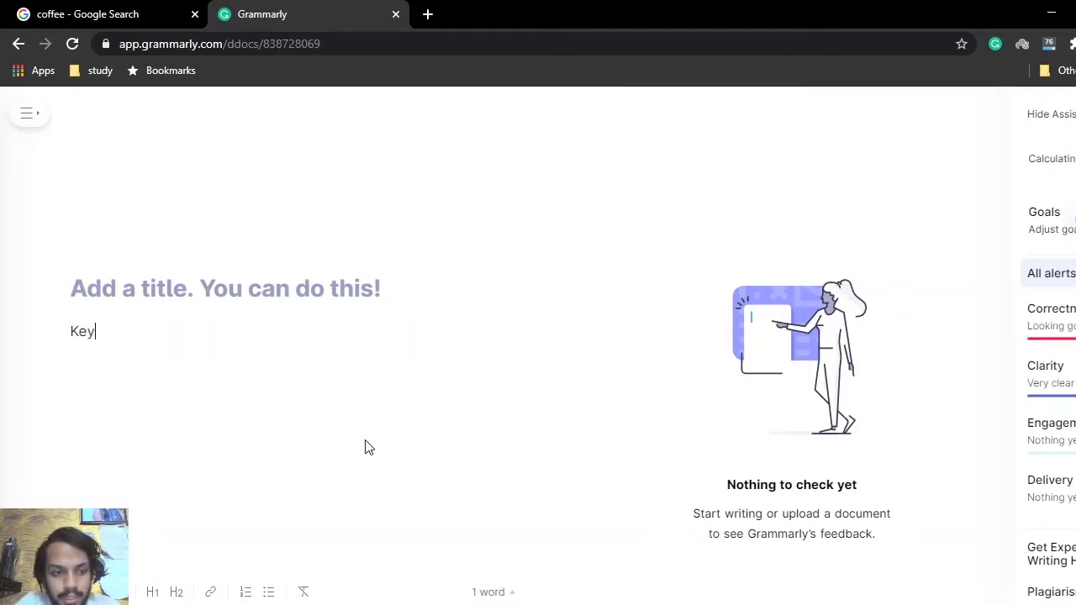
{"action": "type", "text": "word"}
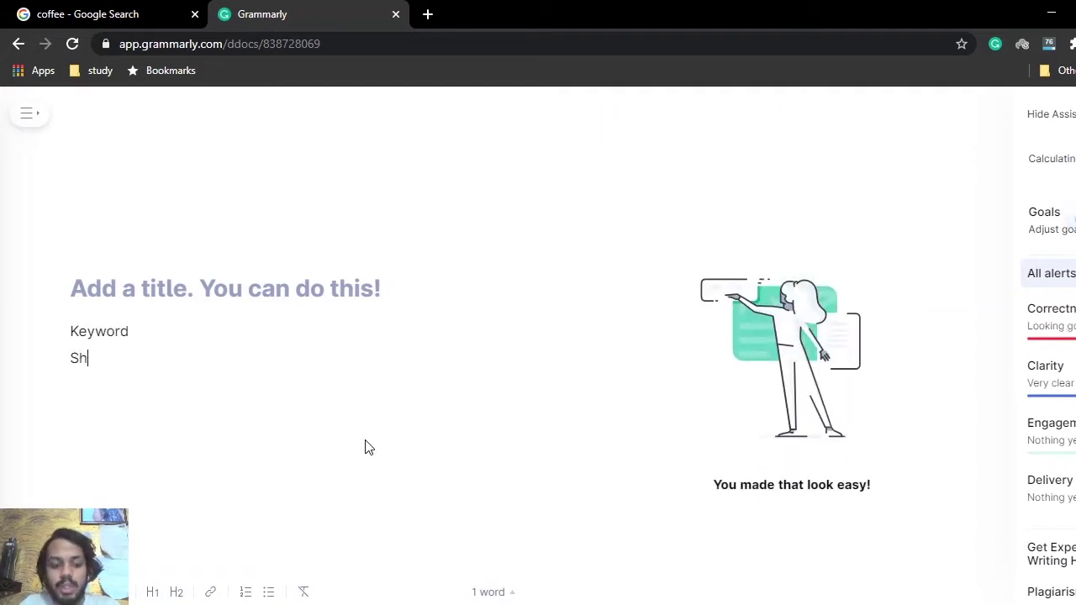
{"action": "type", "text": " Shorttail a"}
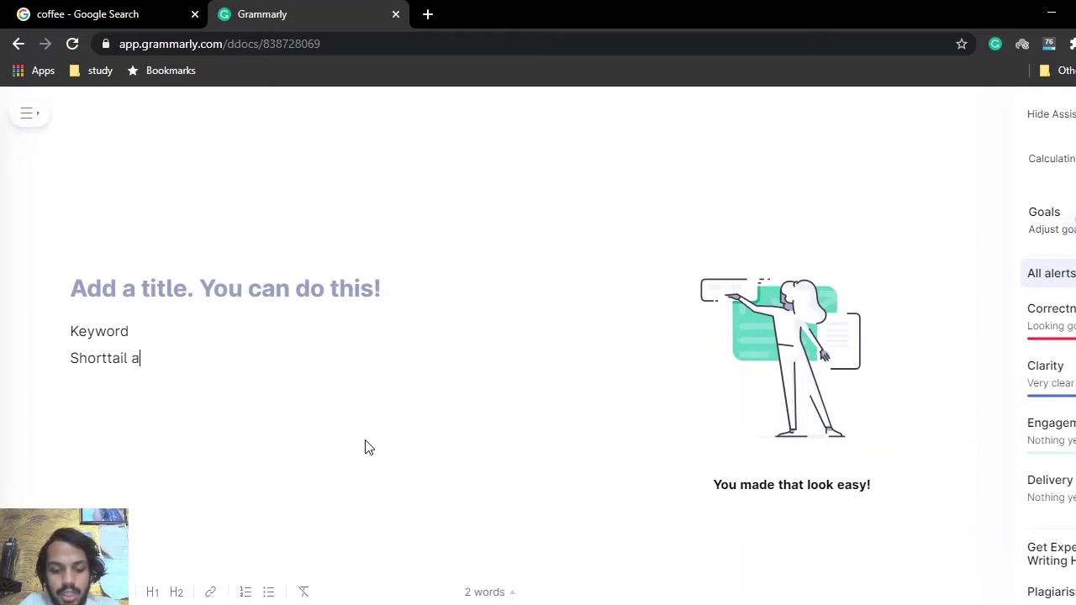
{"action": "type", "text": "nd Longtail"}
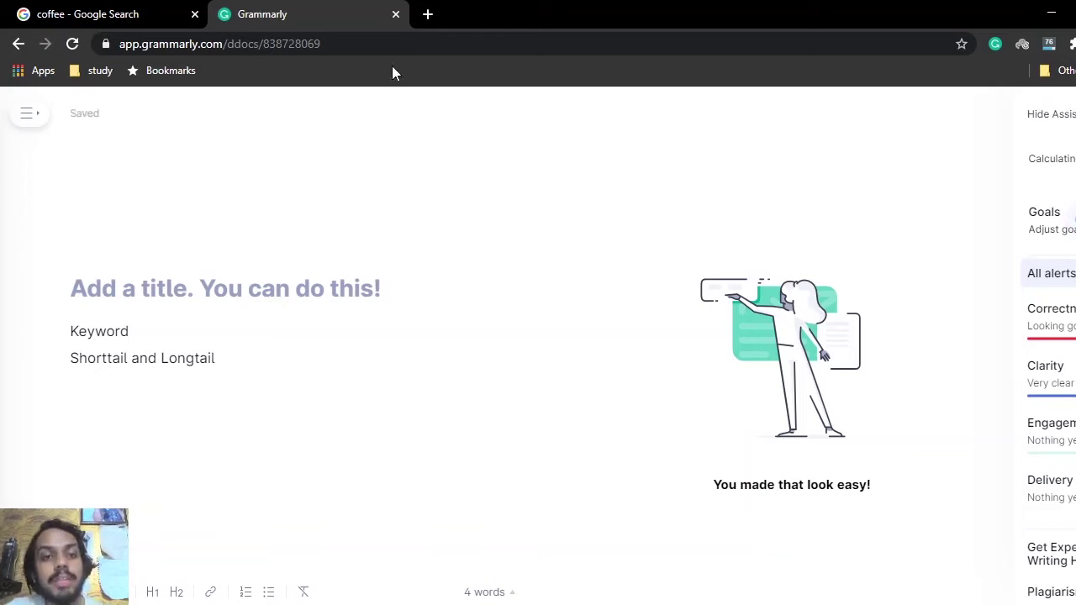
Search Google for "ubersuggest" in a new browser tab and open the Ubersuggest free keyword tool page on neilpatel.com.
{"action": "left_click", "coordinate": [428, 19]}
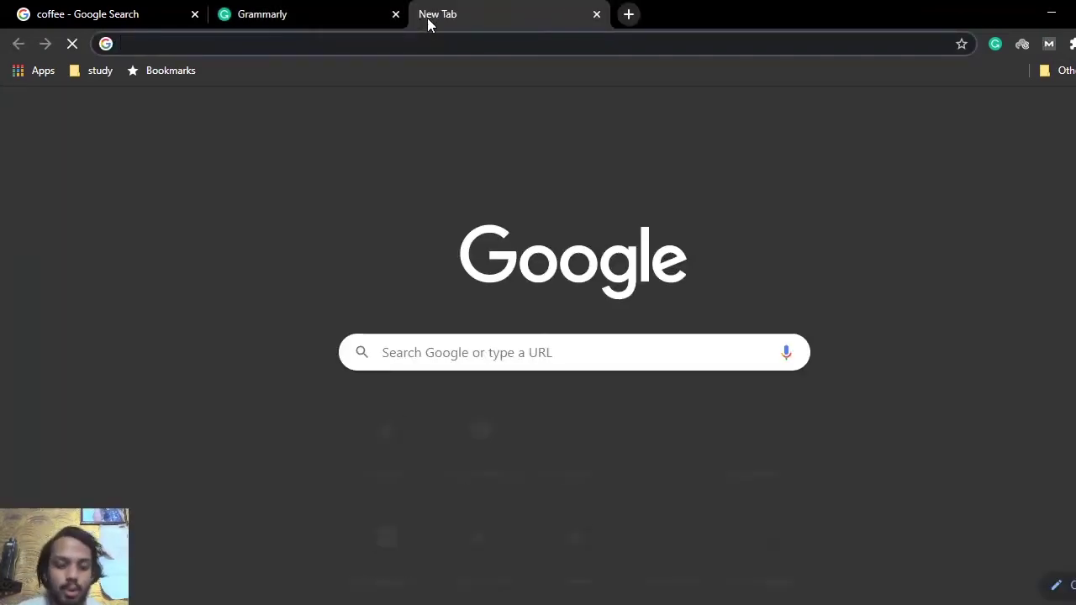
{"action": "type", "text": "ubersuggest"}
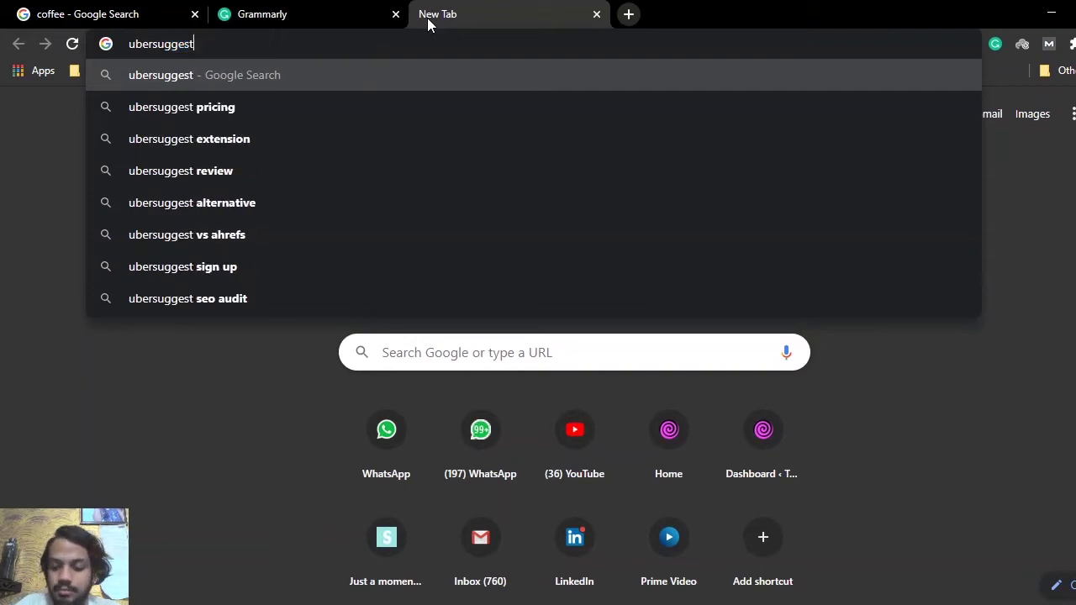
{"action": "key", "text": "Return"}
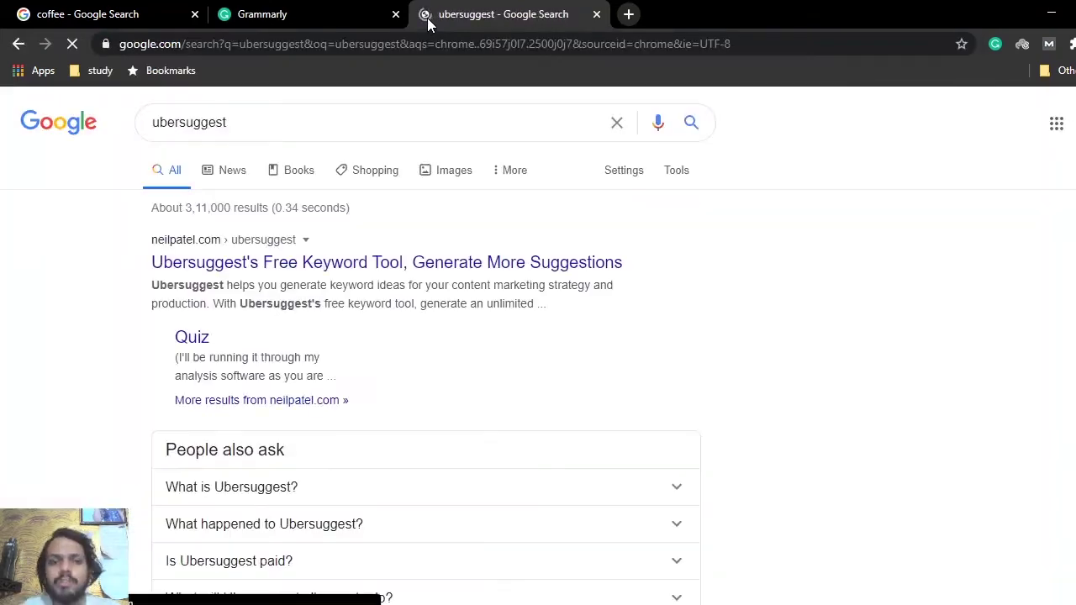
{"action": "left_click", "coordinate": [410, 274]}
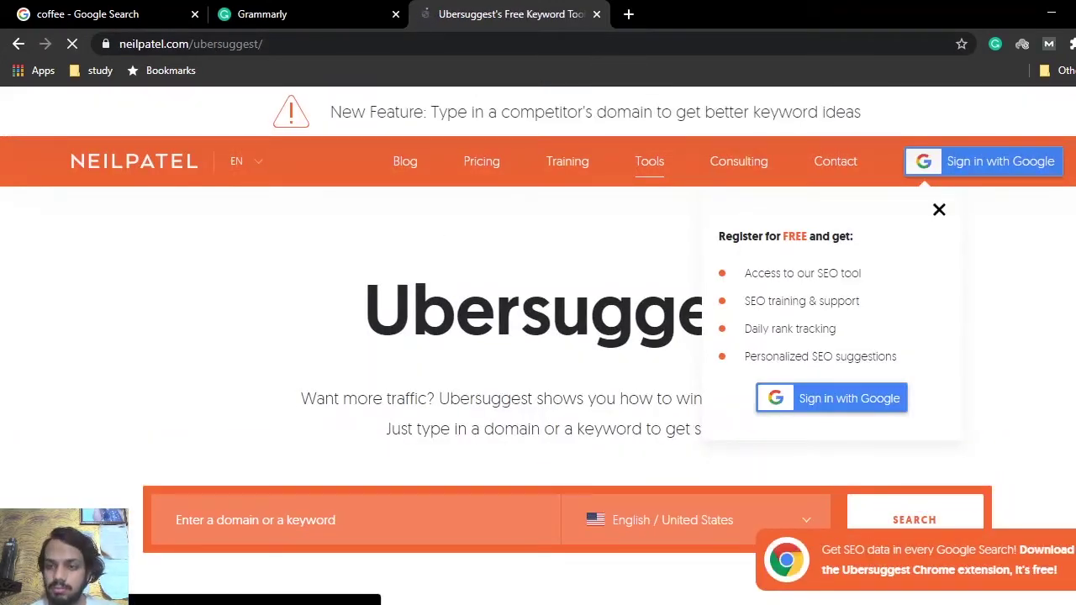
Sign in to Ubersuggest with Google, choosing the second listed account.
{"action": "scroll", "coordinate": [538, 344], "scroll_direction": "down", "scroll_amount": 1}
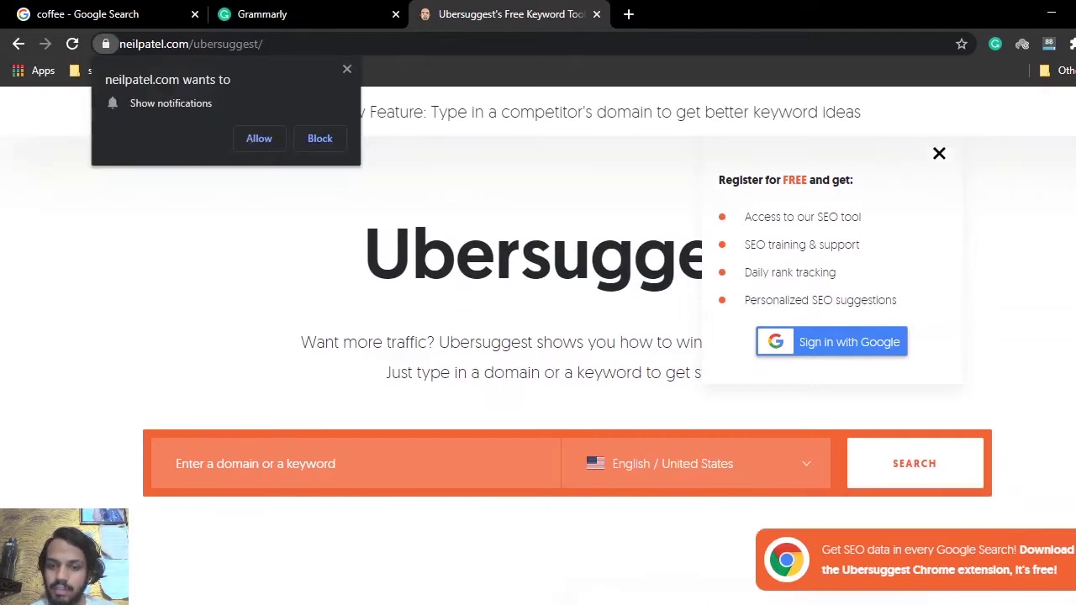
{"action": "scroll", "coordinate": [538, 345], "scroll_direction": "up", "scroll_amount": 1}
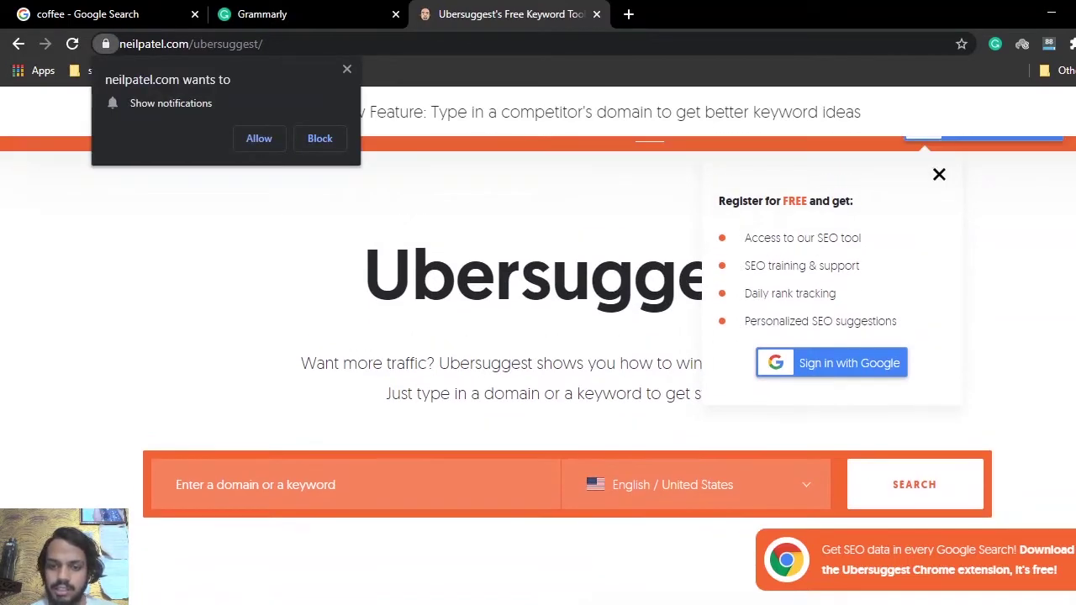
{"action": "left_click", "coordinate": [788, 363]}
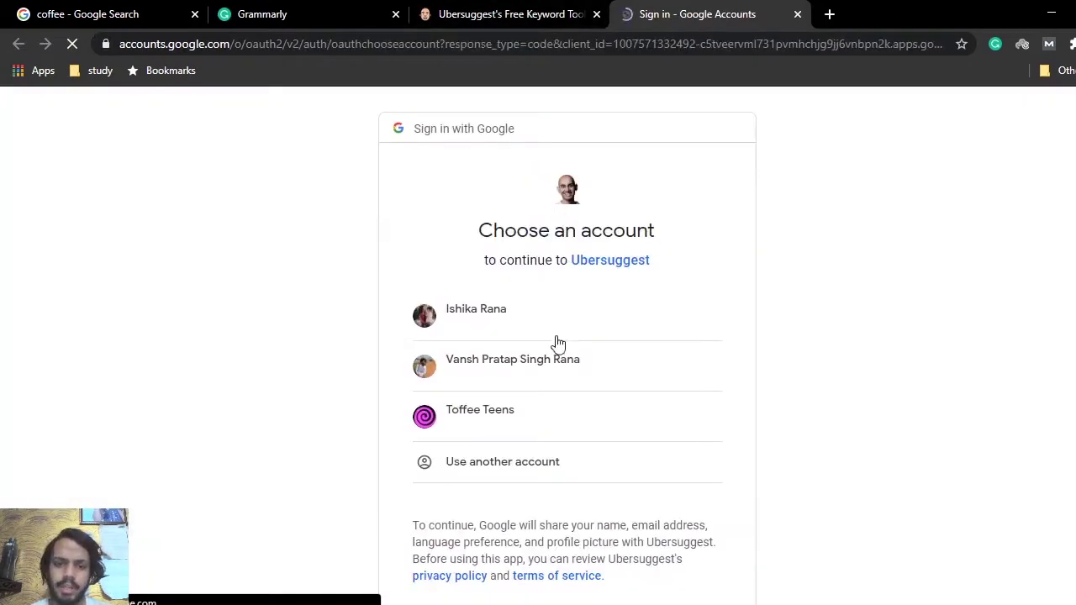
{"action": "left_click", "coordinate": [556, 359]}
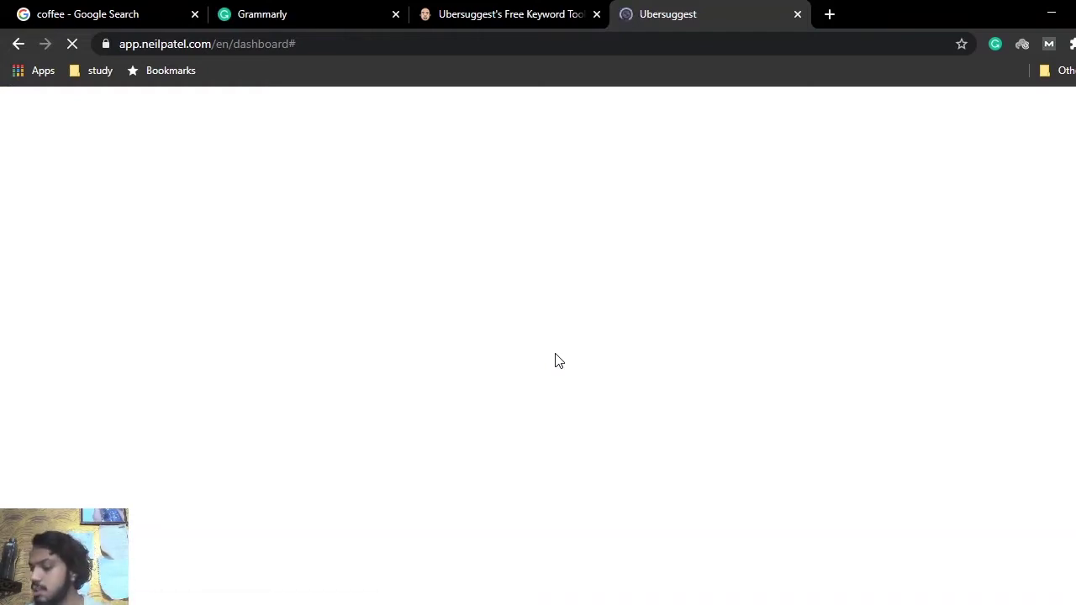
Search Google for "google keyword planner" in a new browser tab.
{"action": "left_click", "coordinate": [828, 17]}
{"action": "type", "text": "google"}
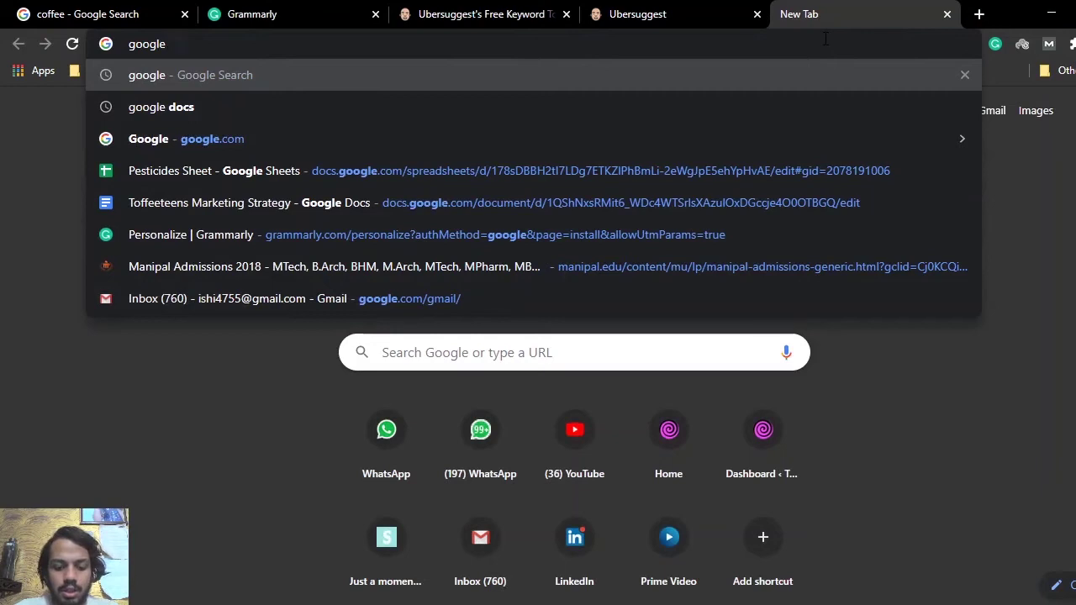
{"action": "type", "text": " keywo="}
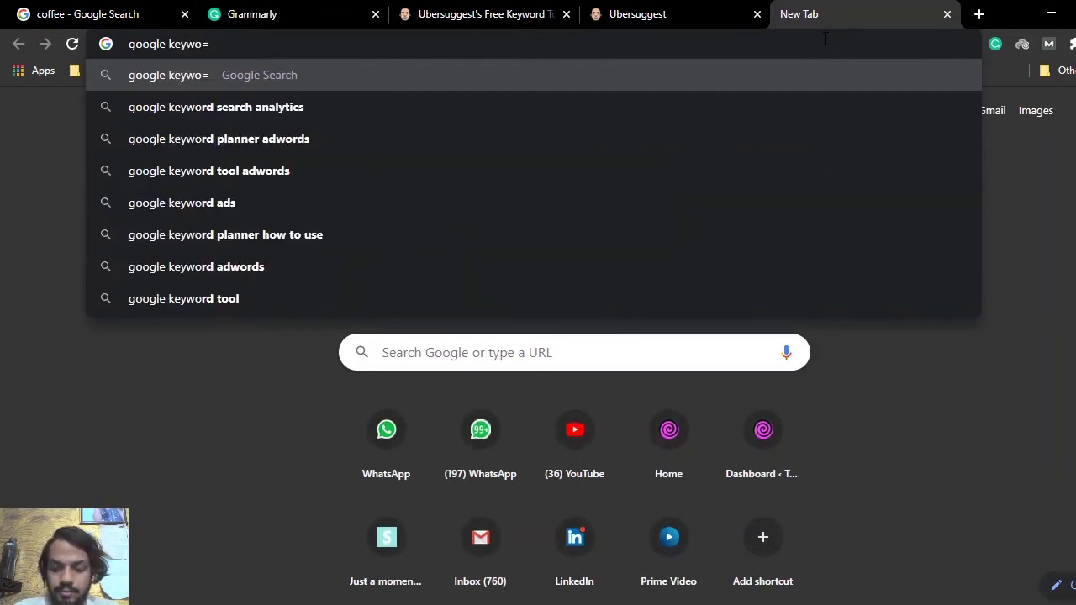
{"action": "key", "text": "BackSpace"}
{"action": "key", "text": "BackSpace"}
{"action": "type", "text": "o"}
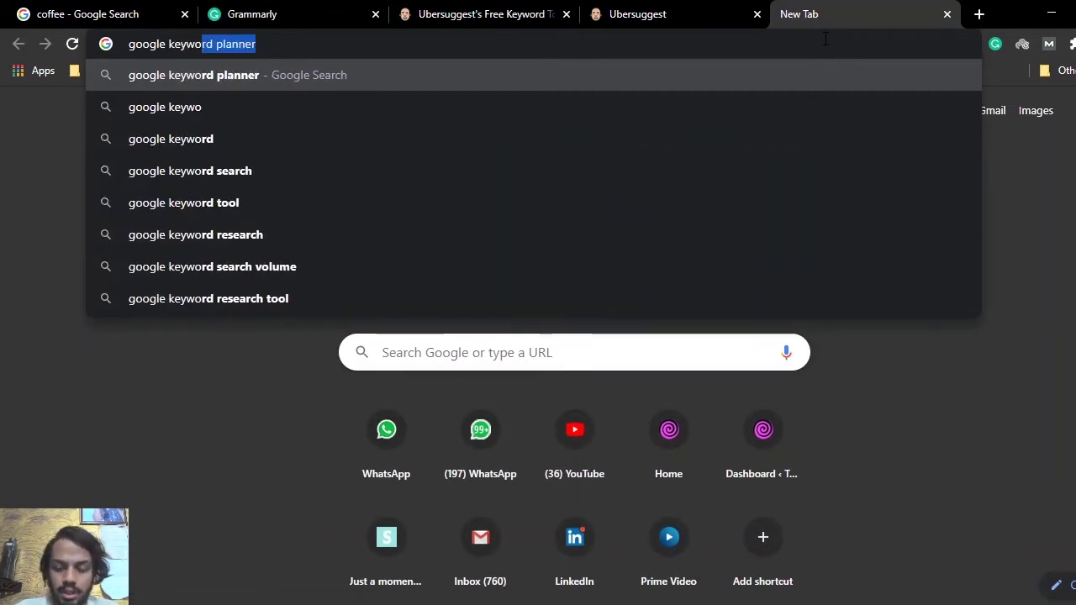
{"action": "key", "text": "Return"}
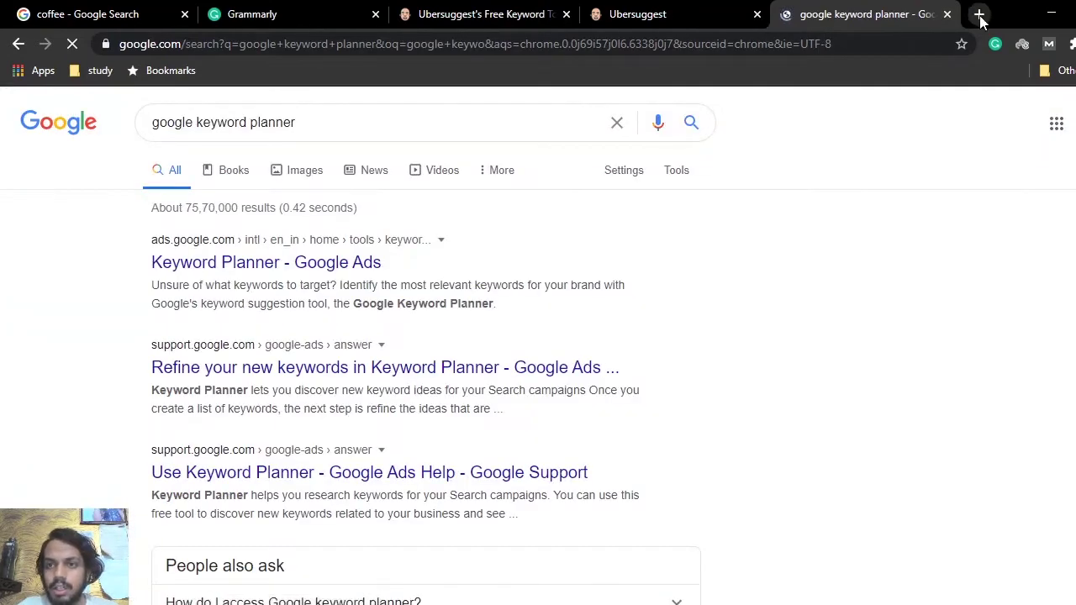
Search Google for "ahref" in another new browser tab.
{"action": "left_click", "coordinate": [979, 15]}
{"action": "type", "text": "ahref"}
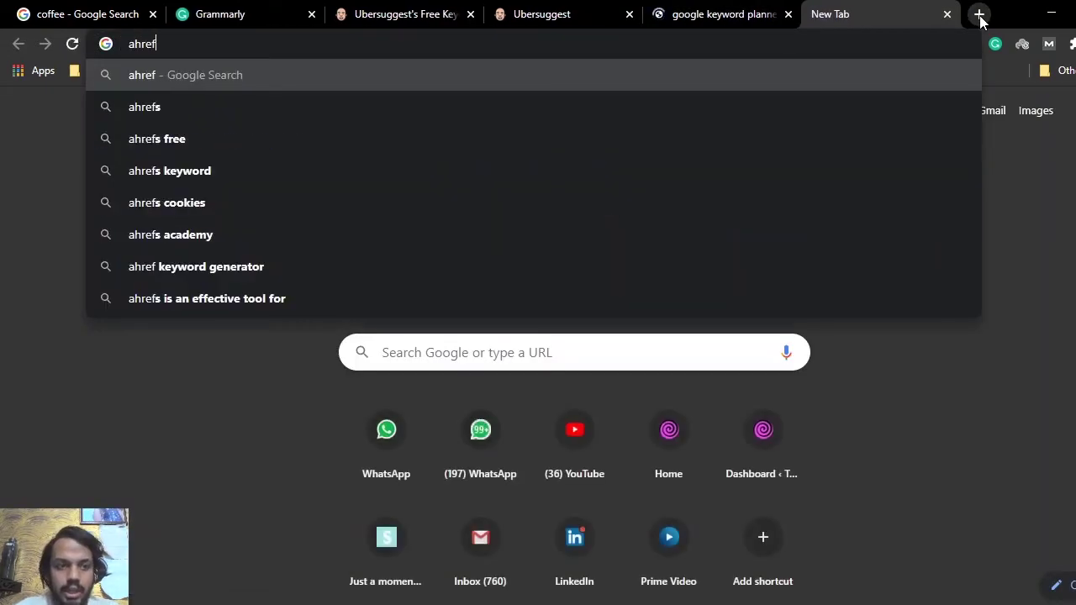
{"action": "key", "text": "Return"}
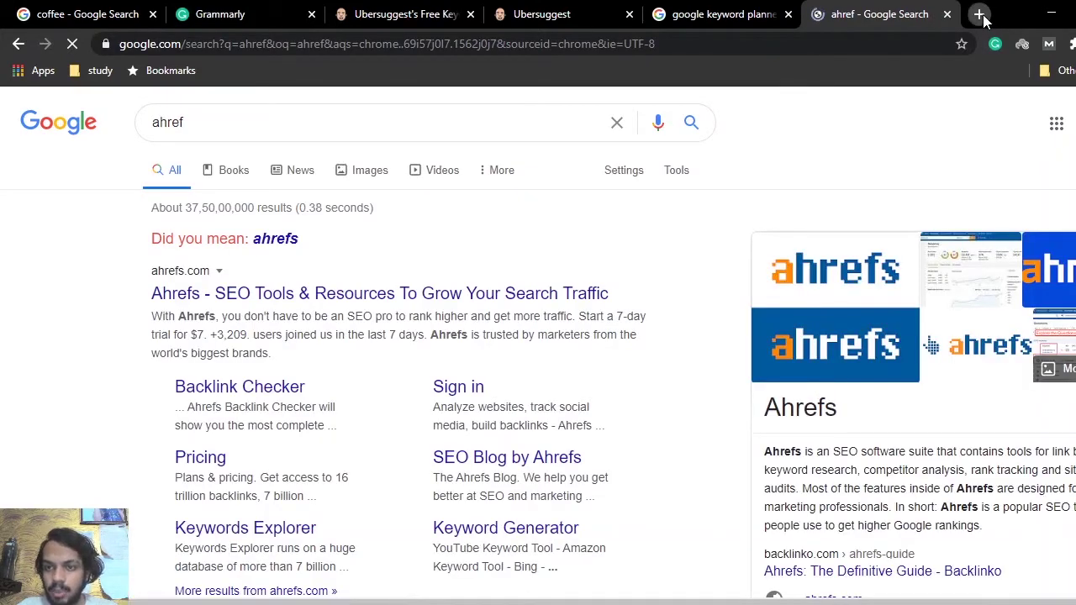
Open moz.com in a new browser tab, and search Google for "moz keyword explorer" in that same tab.
{"action": "left_click", "coordinate": [980, 15]}
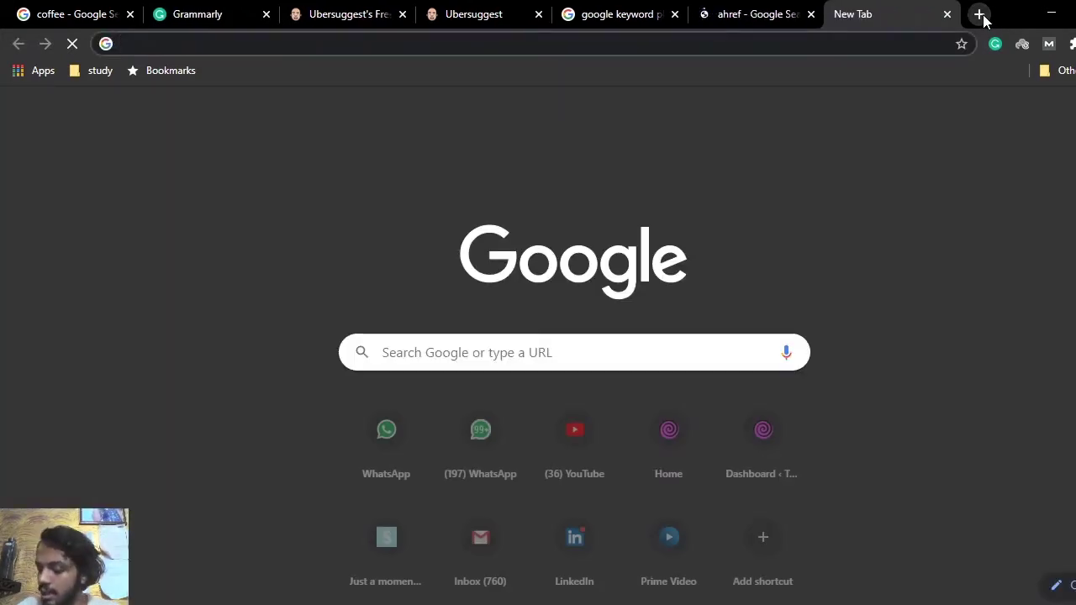
{"action": "type", "text": "moz"}
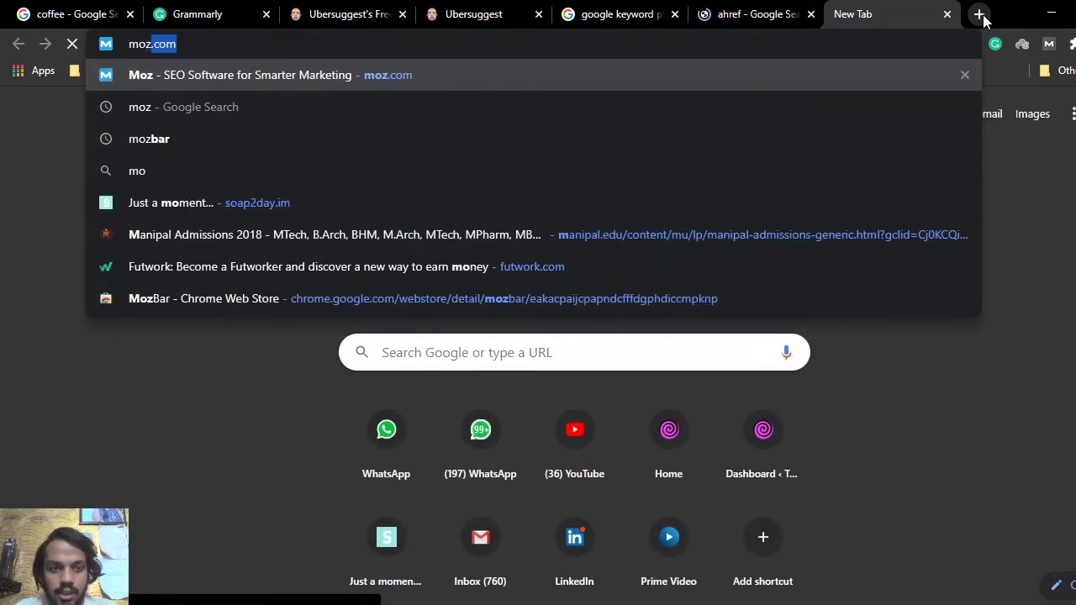
{"action": "key", "text": "Return"}
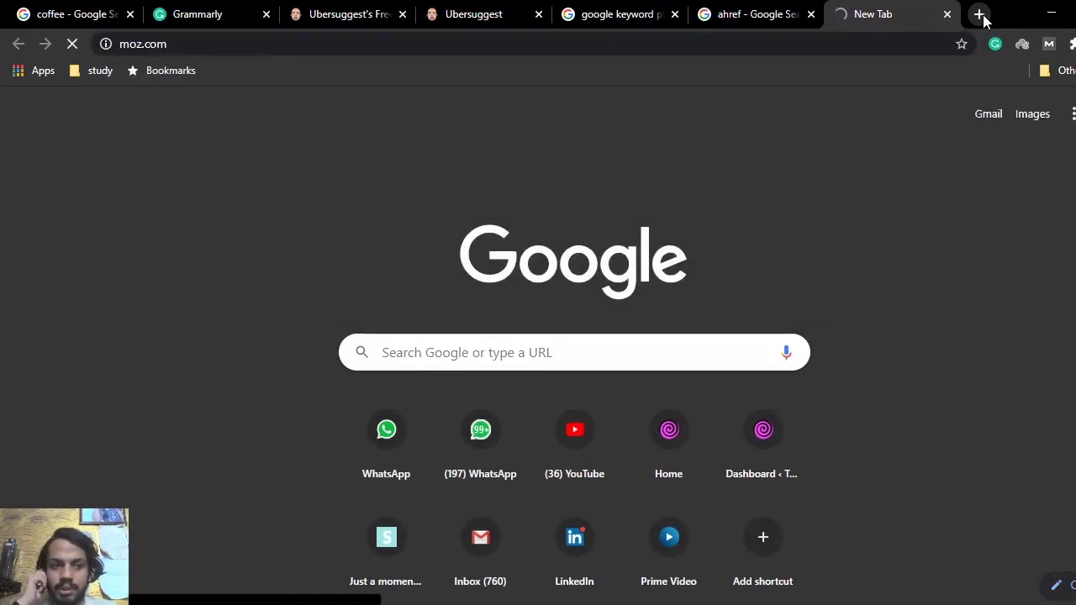
{"action": "left_click", "coordinate": [905, 44]}
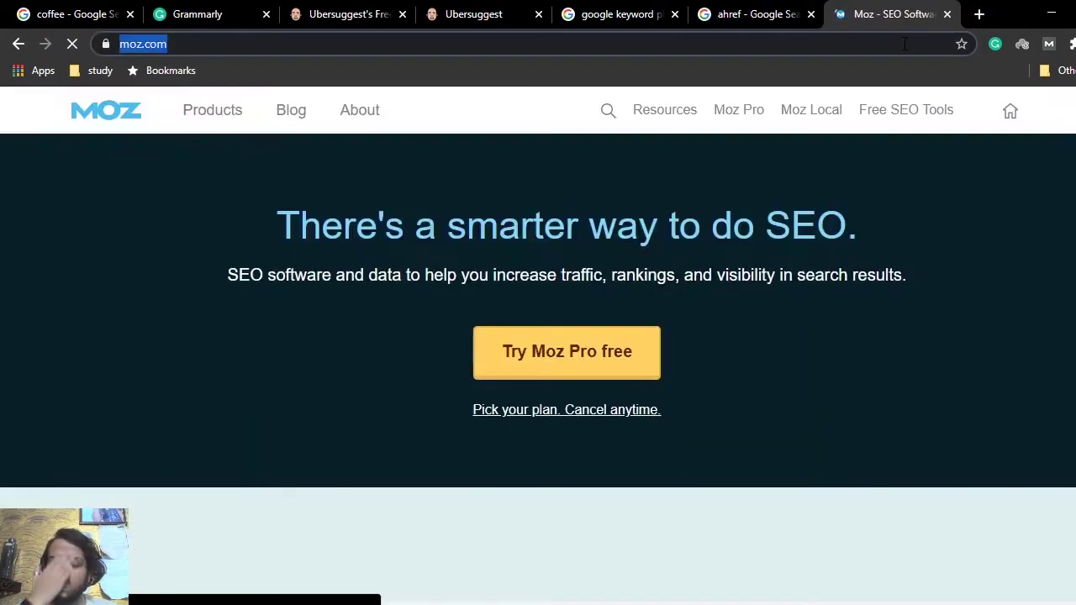
{"action": "type", "text": "moz k"}
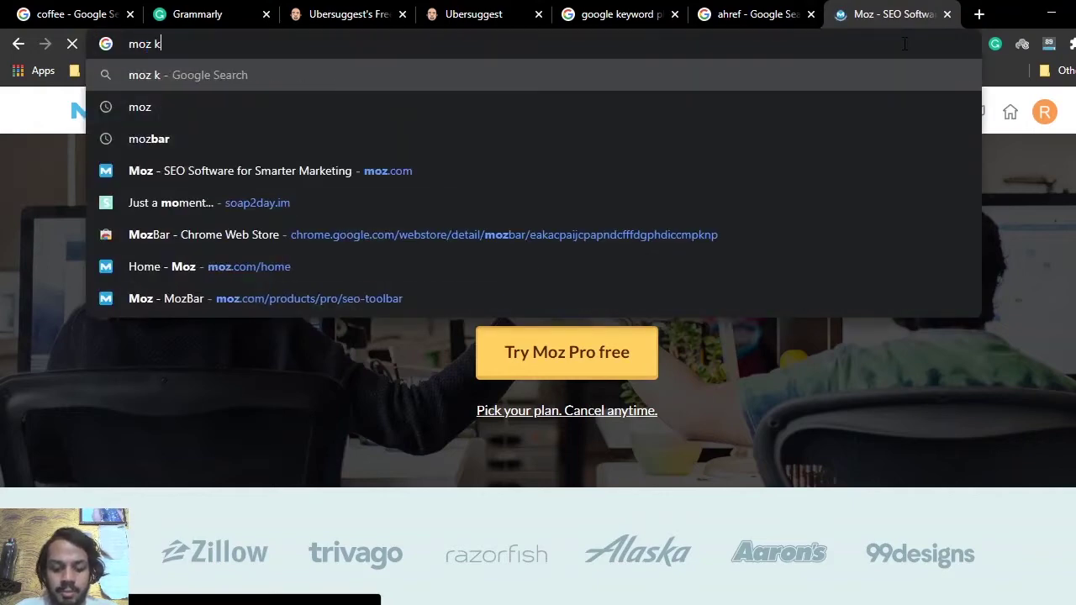
{"action": "type", "text": "eyword"}
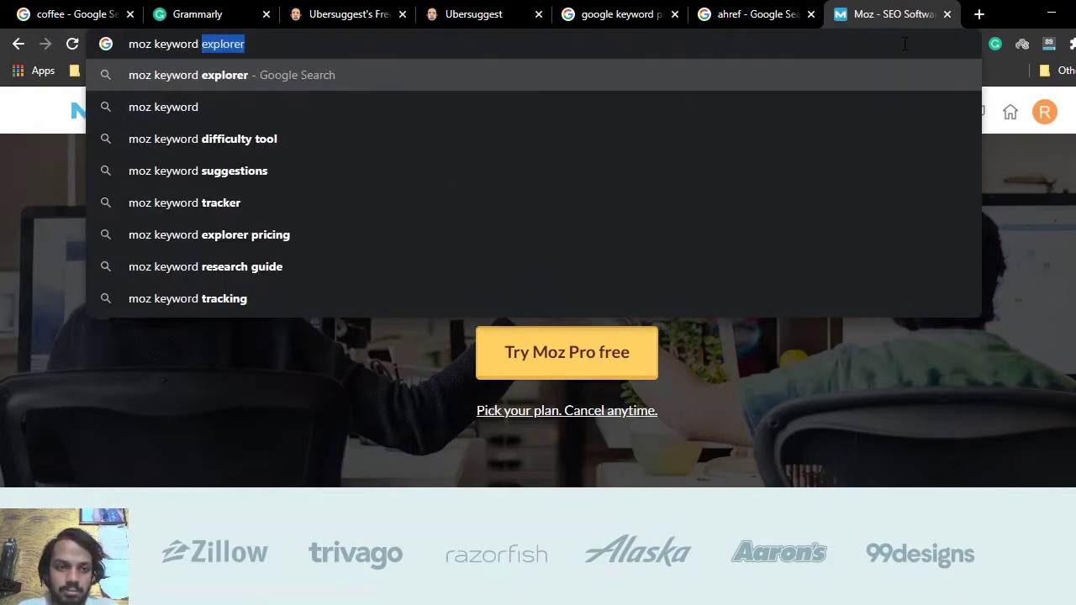
{"action": "key", "text": "Return"}
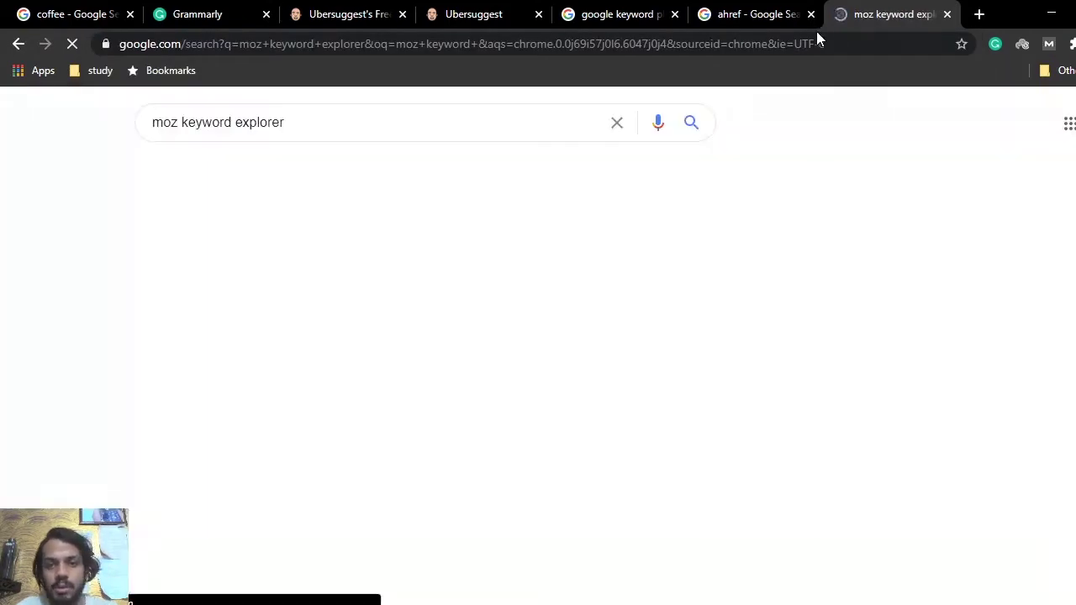
Return to the Ubersuggest dashboard and look up Keyword Ideas for "coffee" in English / United States.
{"action": "left_click", "coordinate": [495, 12]}
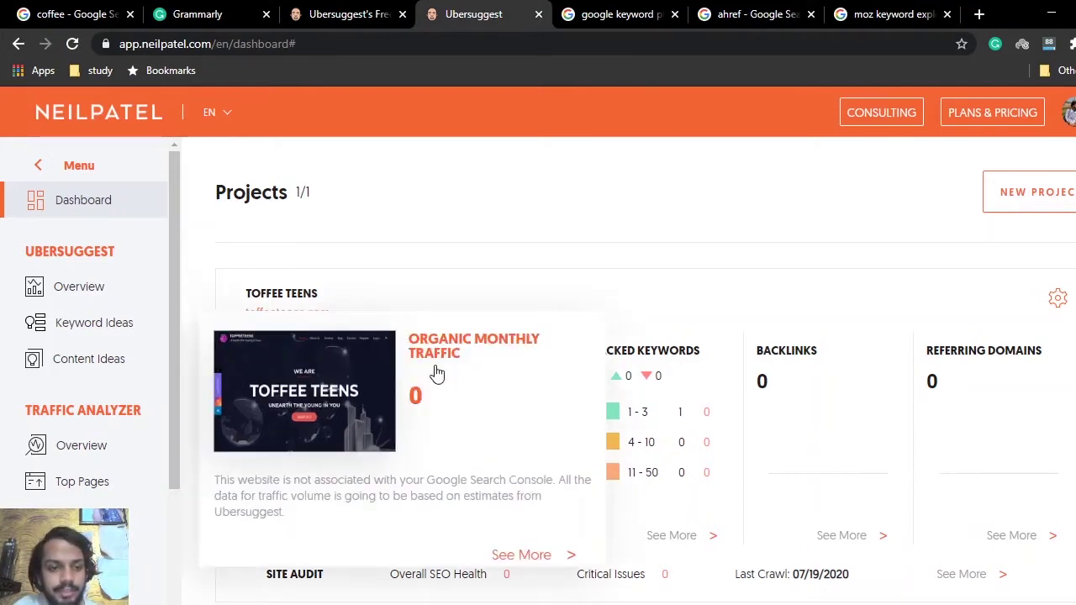
{"action": "scroll", "coordinate": [464, 336], "scroll_direction": "down", "scroll_amount": 1}
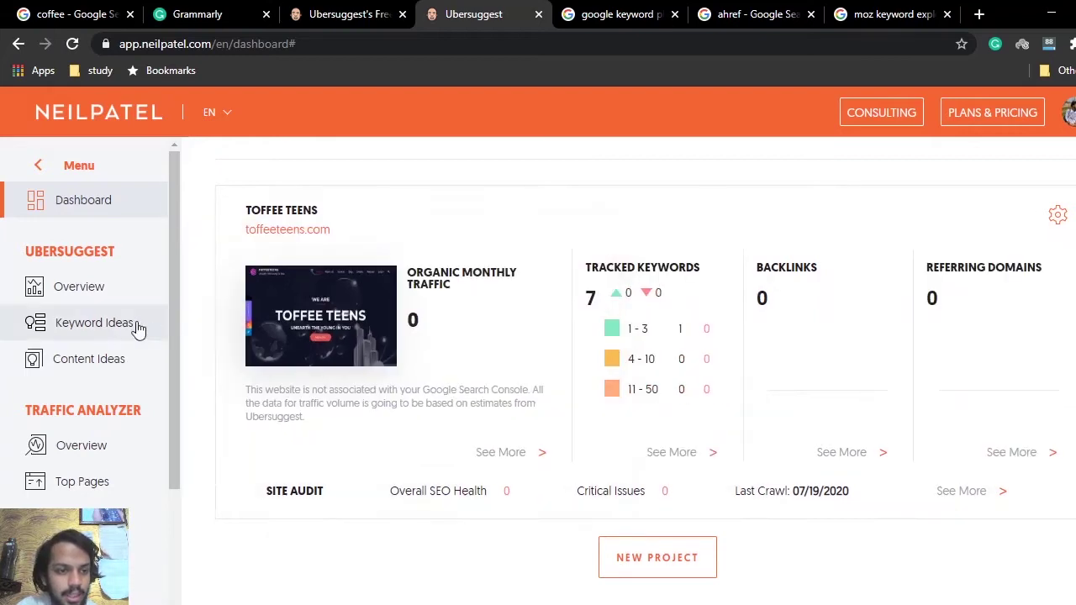
{"action": "left_click", "coordinate": [99, 328]}
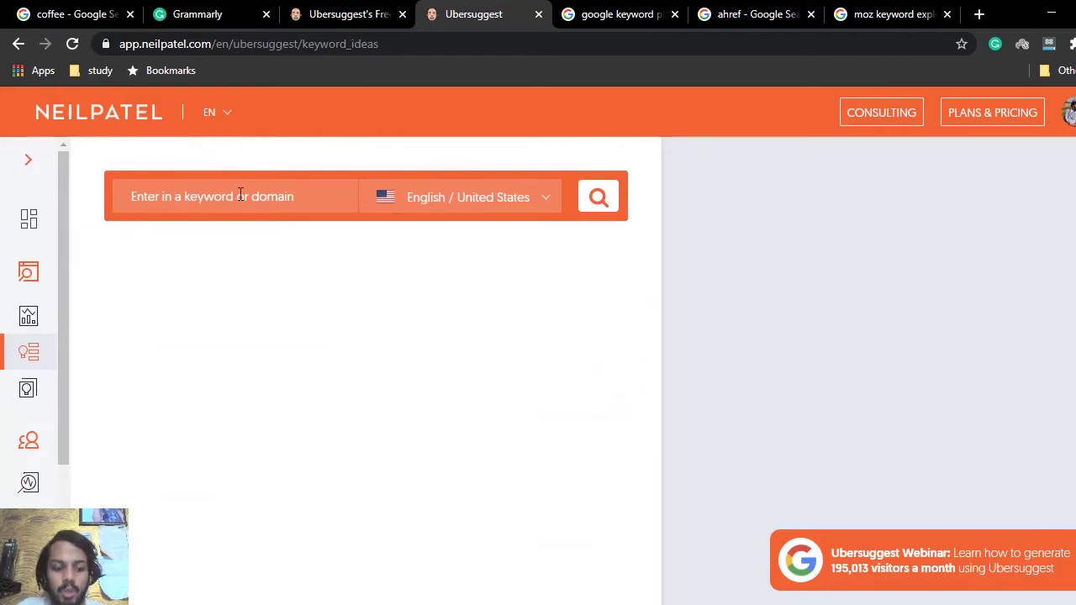
{"action": "type", "text": "coffee"}
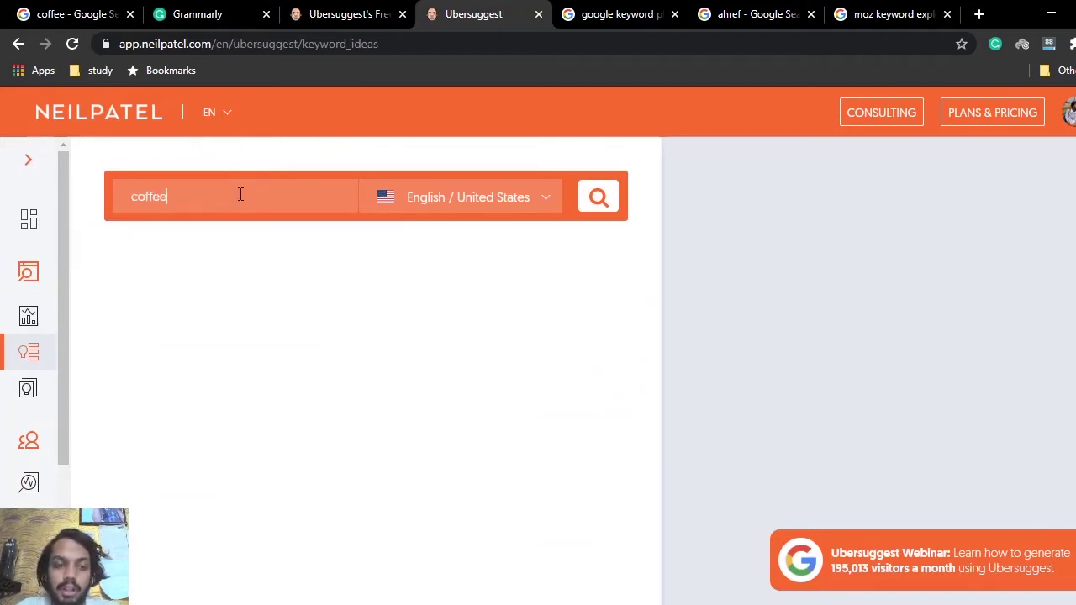
{"action": "key", "text": "Return"}
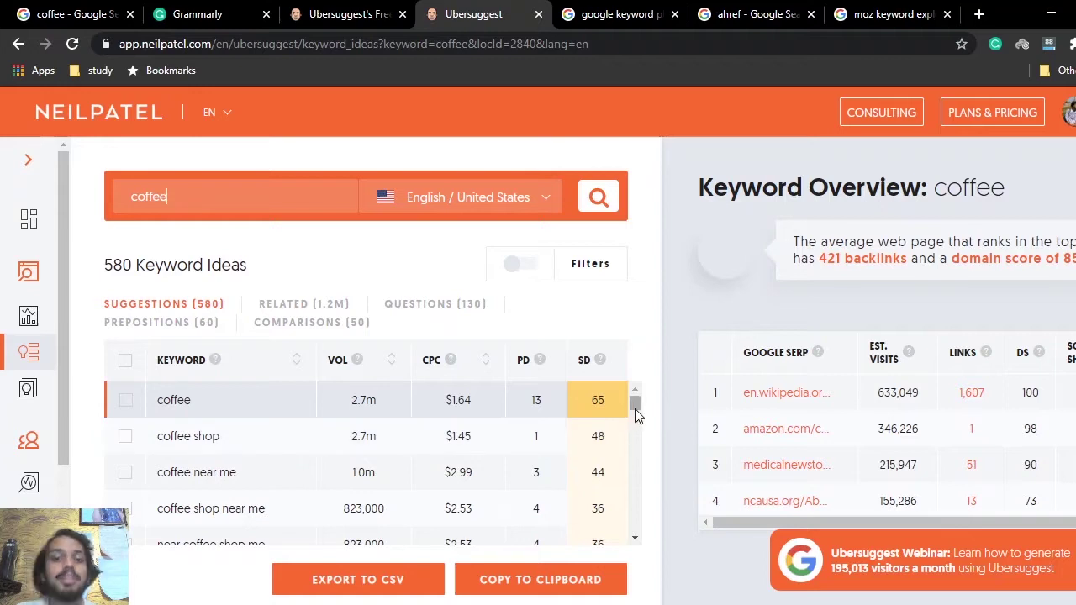
In the Grammarly document, add "(coffee)" after "Shorttail" and move "and Longtail" onto its own line.
{"action": "left_click", "coordinate": [197, 14]}
{"action": "left_click", "coordinate": [298, 358]}
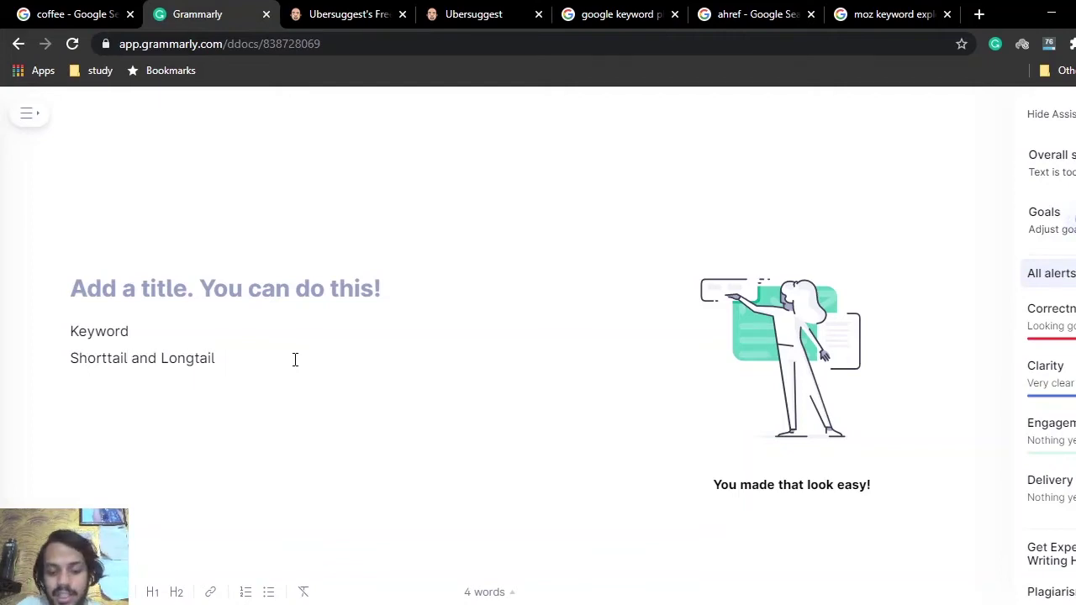
{"action": "key", "text": "ctrl+Left"}
{"action": "key", "text": "ctrl+Left"}
{"action": "key", "text": "Left"}
{"action": "type", "text": "(coff"}
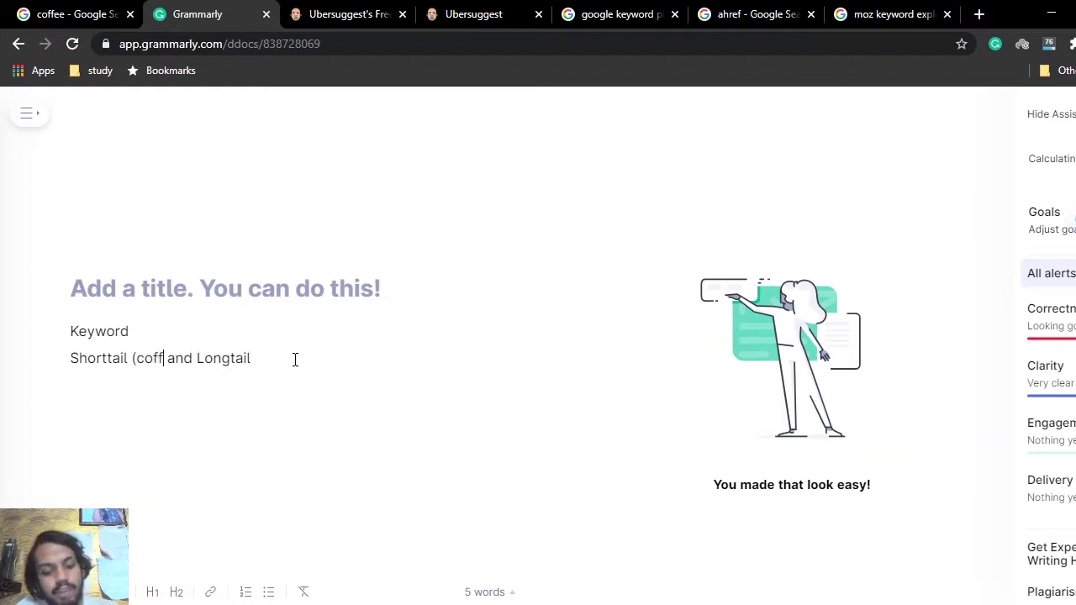
{"action": "type", "text": "ee)"}
{"action": "key", "text": "Return"}
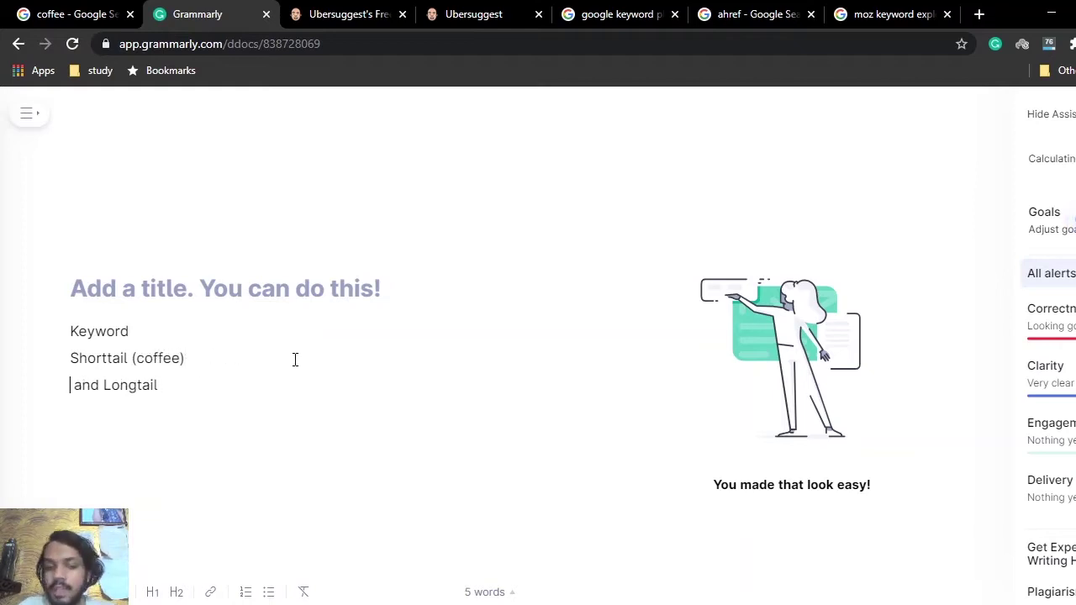
{"action": "key", "text": "Right"}
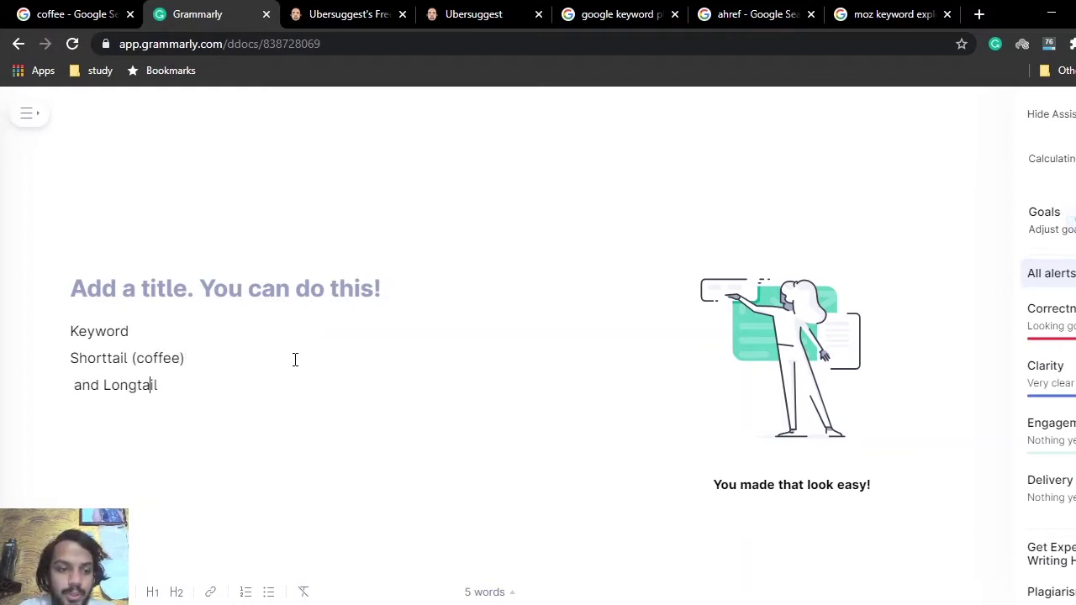
{"action": "key", "text": "Right"}
{"action": "key", "text": "Right"}
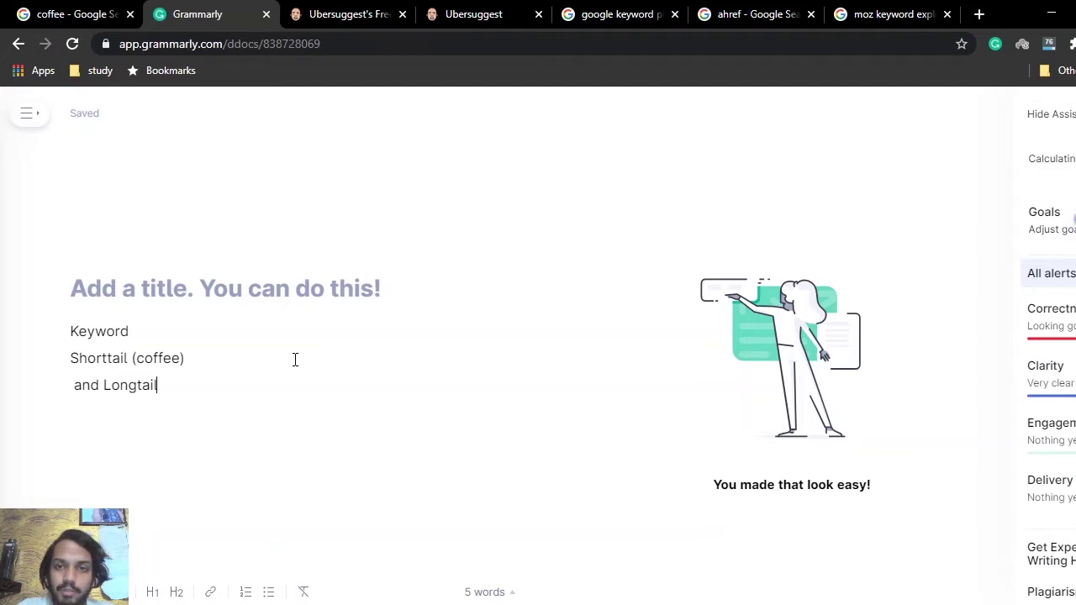
Review the keyword suggestions table for "coffee" in Ubersuggest.
{"action": "left_click", "coordinate": [488, 12]}
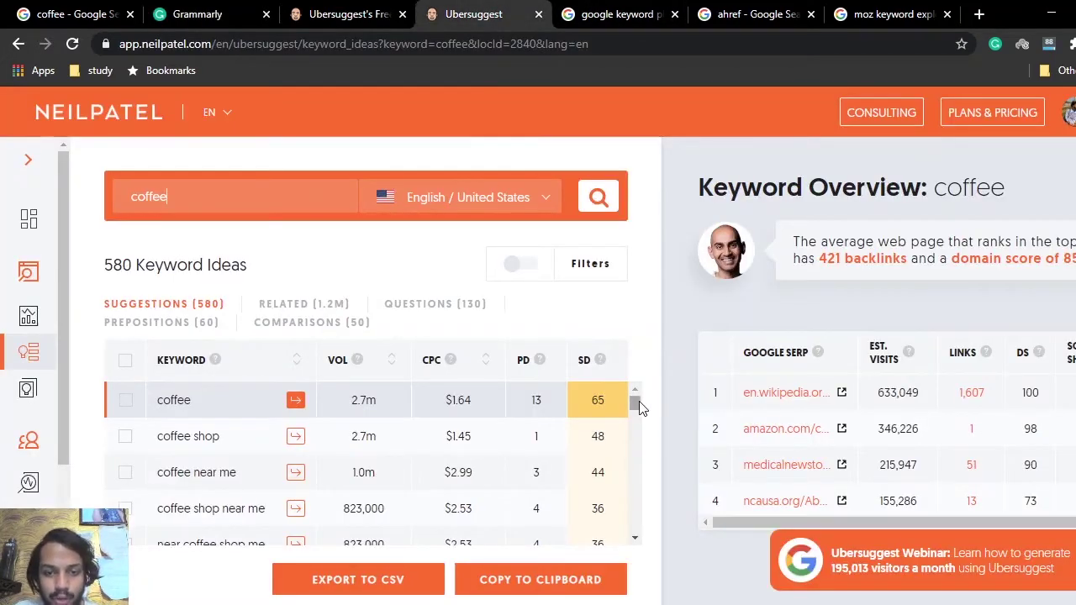
{"action": "left_click_drag", "start_coordinate": [634, 401], "coordinate": [636, 399]}
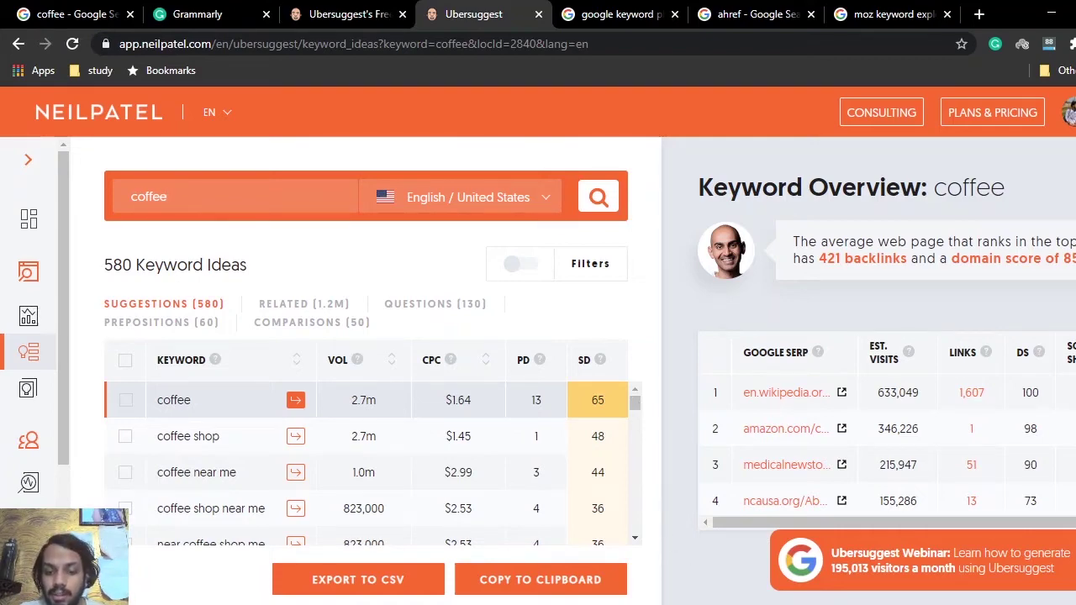
{"action": "key", "text": "alt+Tab"}
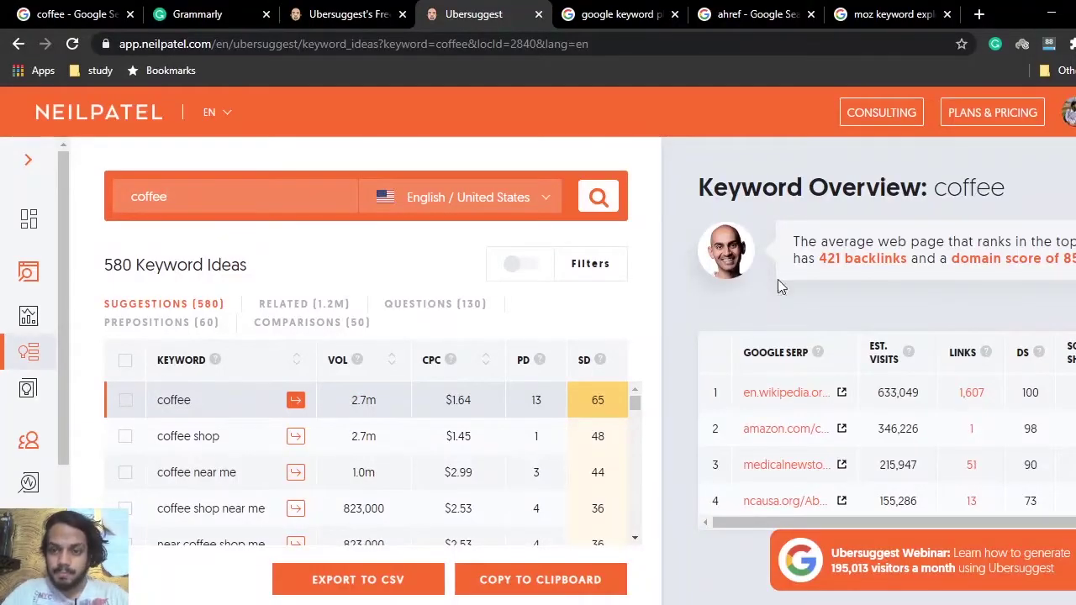
Search Google for "coffee" in a new browser tab.
{"action": "left_click", "coordinate": [979, 14]}
{"action": "type", "text": "coffee"}
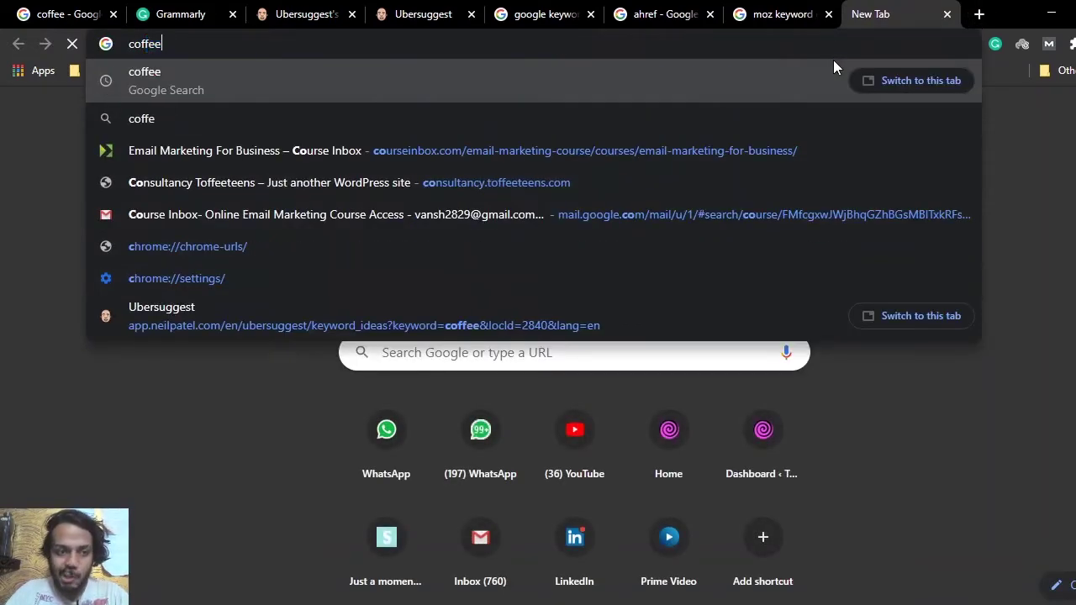
{"action": "key", "text": "Return"}
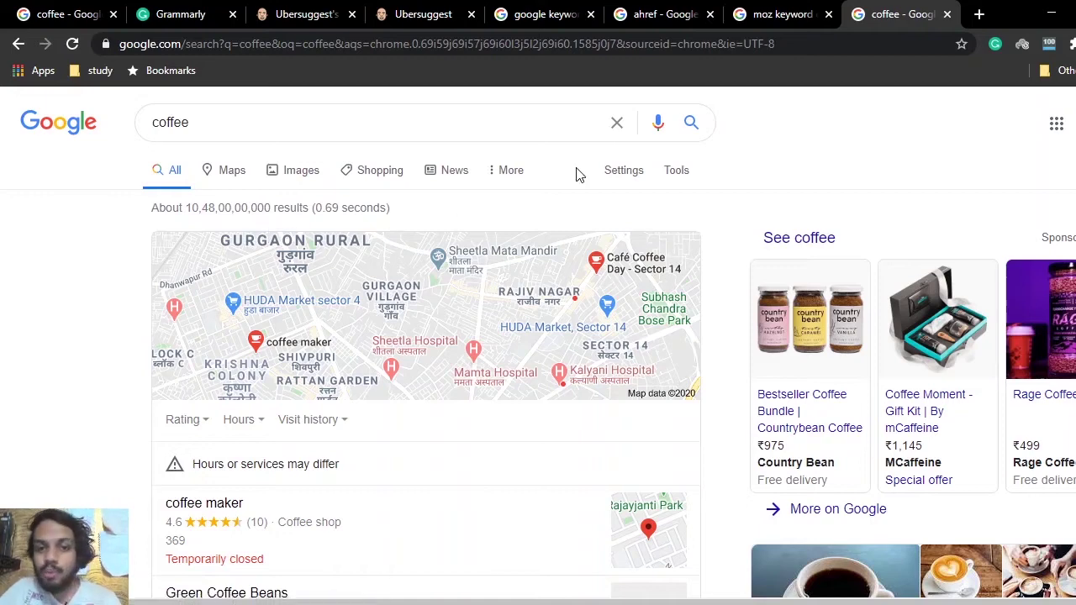
In the Grammarly document, add the example "Coffee beens produced in Belium" after "and Longtail".
{"action": "left_click", "coordinate": [195, 12]}
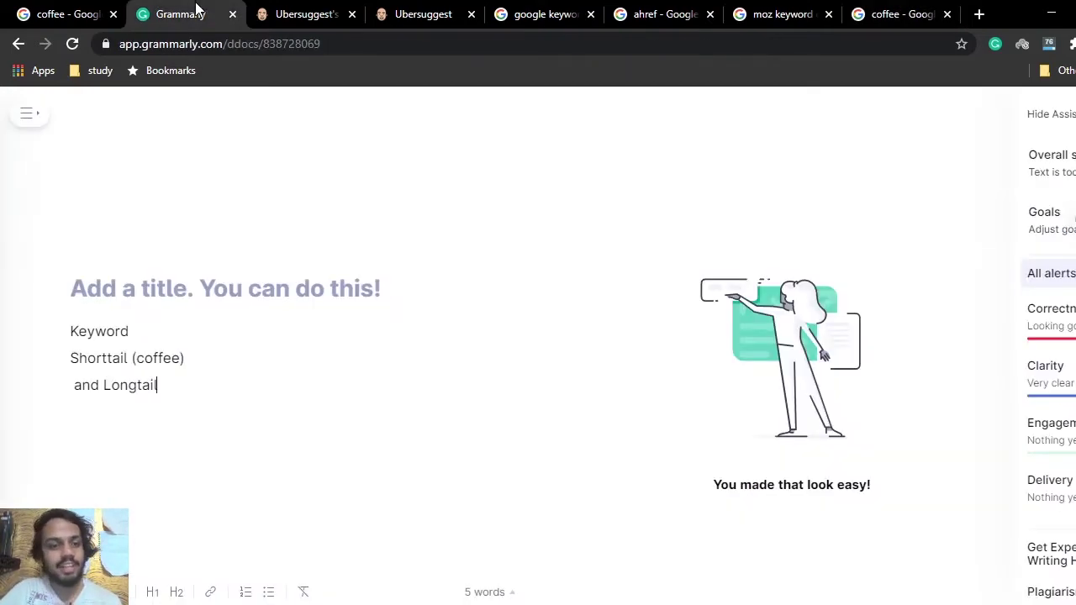
{"action": "left_click", "coordinate": [221, 360]}
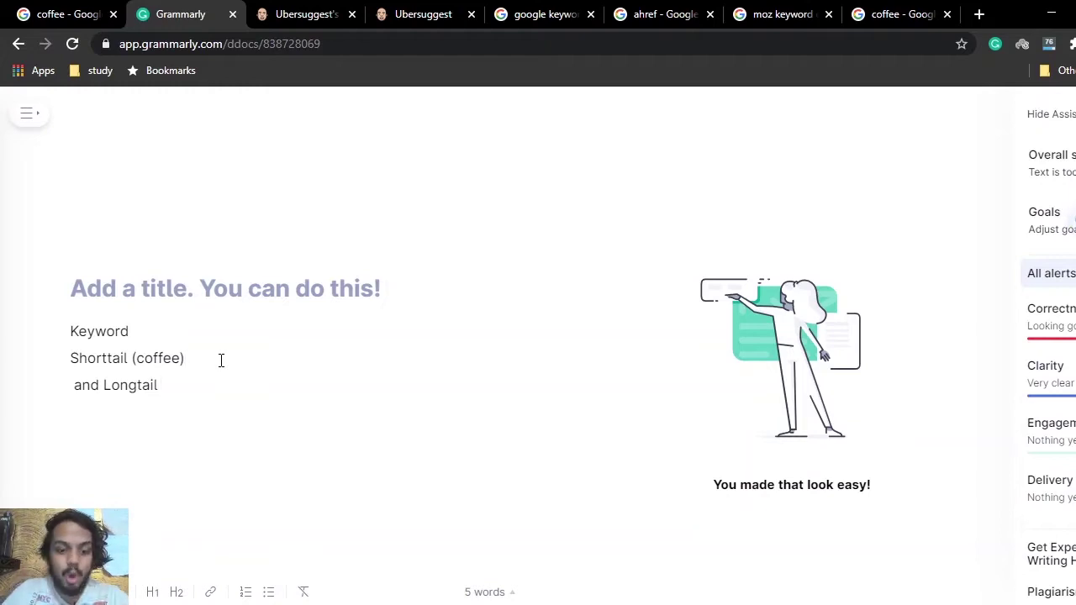
{"action": "key", "text": "Down"}
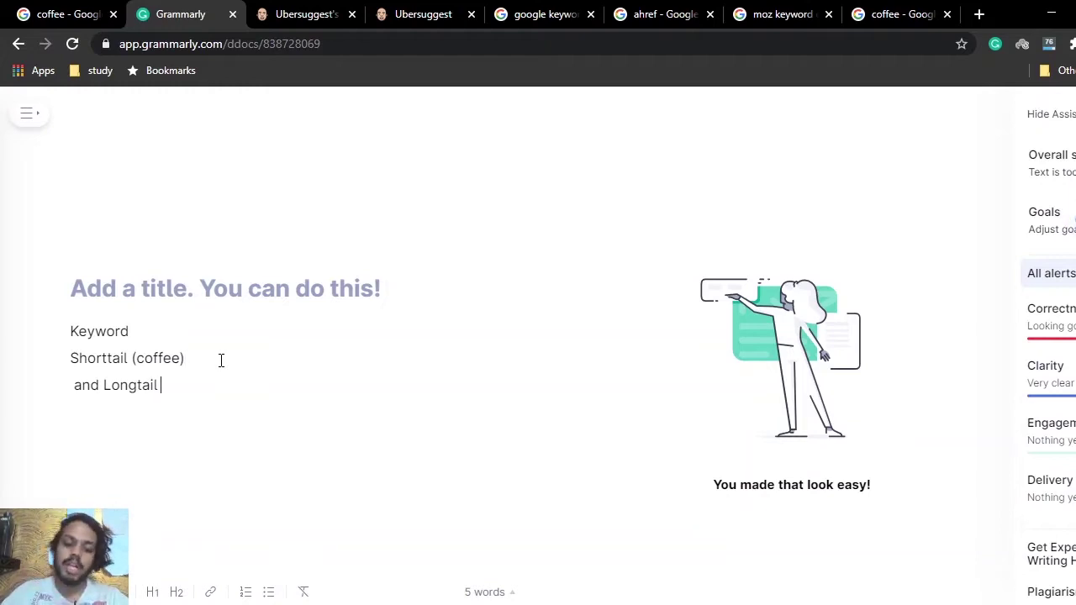
{"action": "type", "text": "Coffe"}
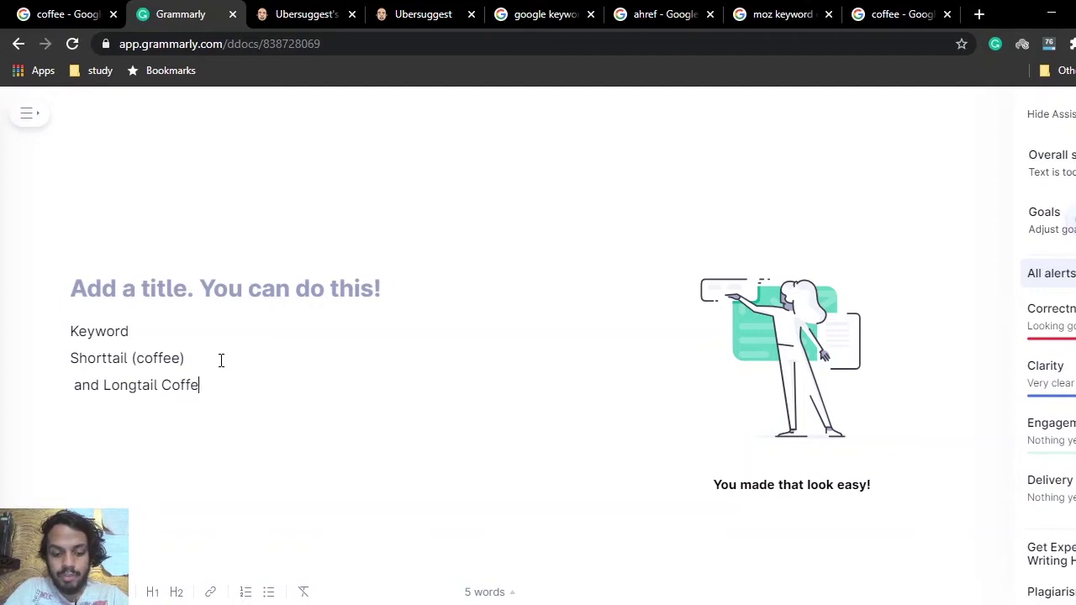
{"action": "type", "text": "e beens pro"}
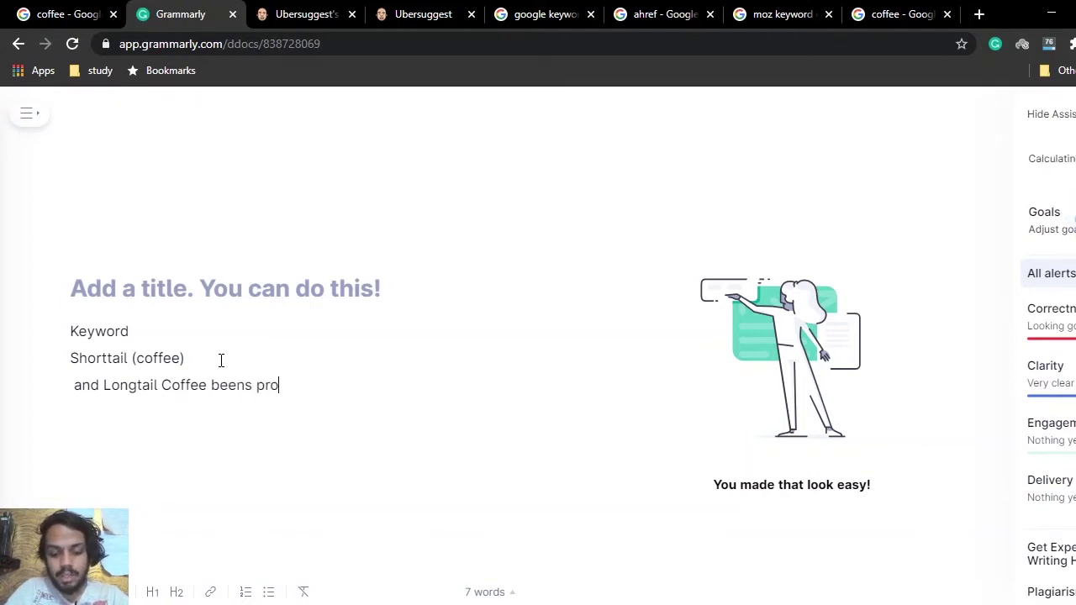
{"action": "type", "text": "duced in "}
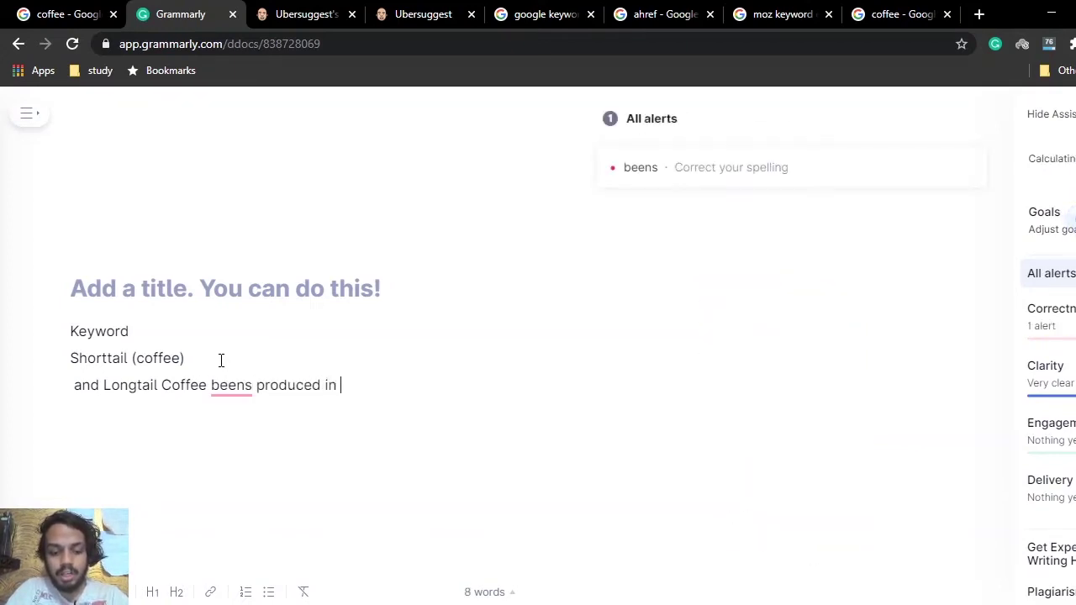
{"action": "type", "text": "Belium"}
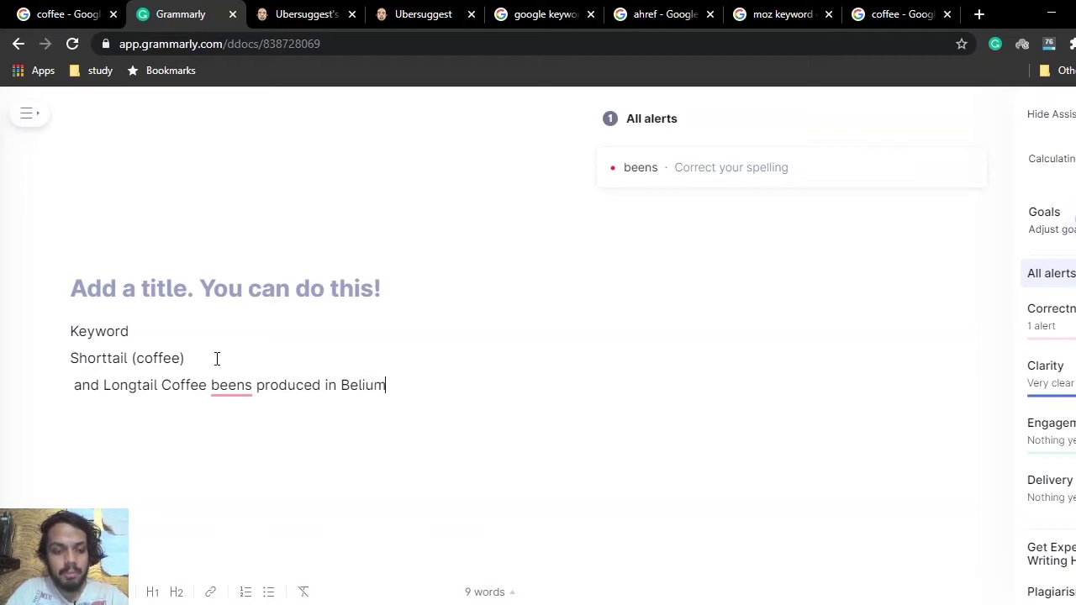
Enclose the Longtail example "Coffee beens produced in Belium" in parentheses.
{"action": "left_click", "coordinate": [167, 384]}
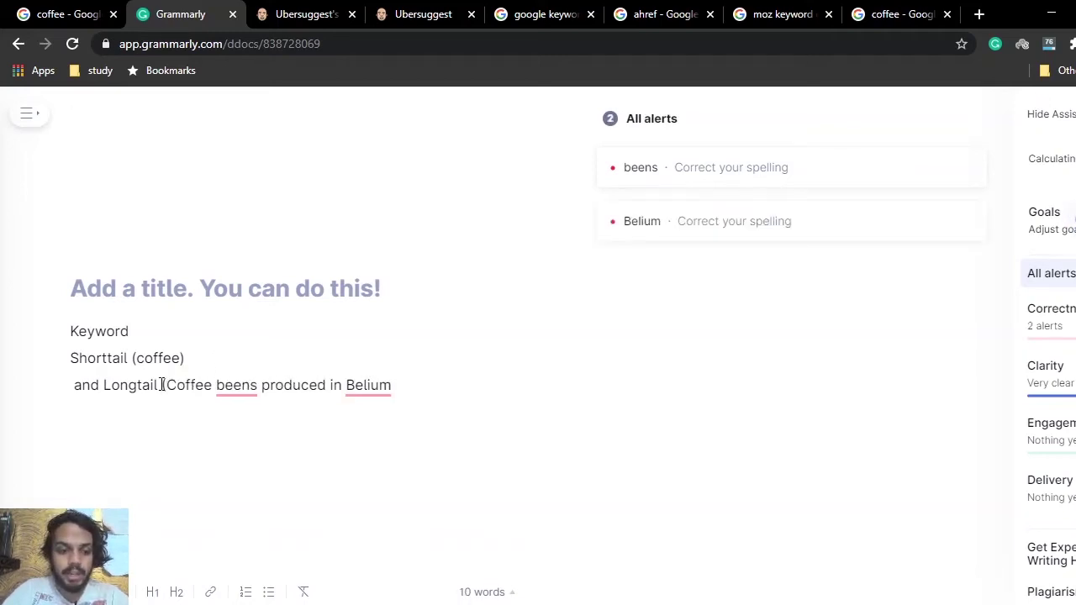
{"action": "key", "text": "Right"}
{"action": "key", "text": "Right"}
{"action": "key", "text": "Right"}
{"action": "key", "text": "Right"}
{"action": "key", "text": "Right"}
{"action": "key", "text": "Right"}
{"action": "key", "text": "Right"}
{"action": "key", "text": "Right"}
{"action": "key", "text": "Right"}
{"action": "key", "text": "Right"}
{"action": "key", "text": "Right"}
{"action": "key", "text": "Right"}
{"action": "key", "text": "Right"}
{"action": "key", "text": "Right"}
{"action": "key", "text": "Right"}
{"action": "key", "text": "Right"}
{"action": "key", "text": "Right"}
{"action": "key", "text": "Right"}
{"action": "key", "text": "Right"}
{"action": "key", "text": "Right"}
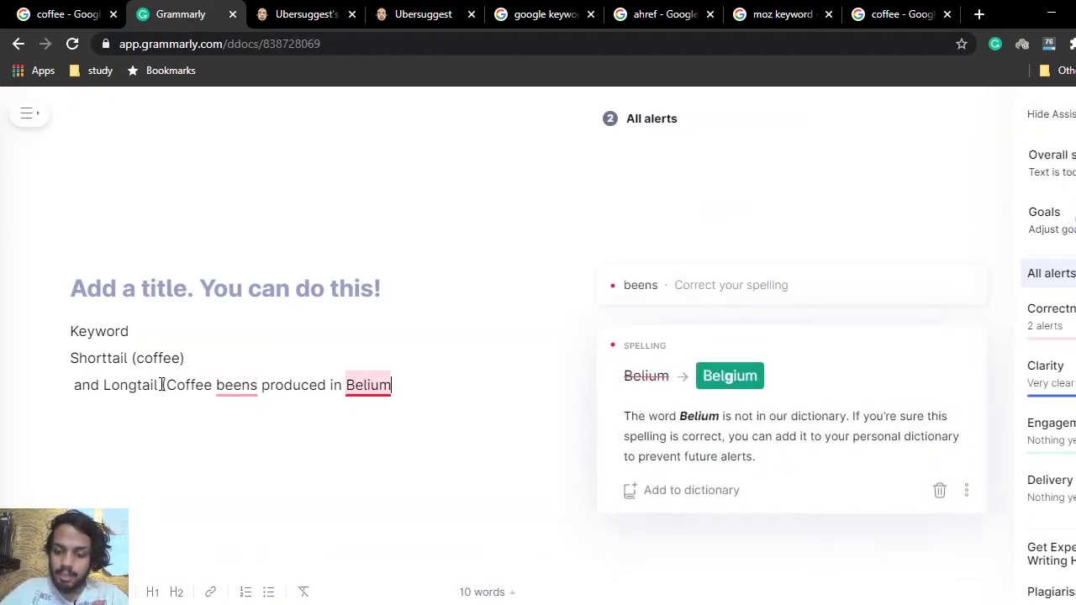
{"action": "type", "text": ")"}
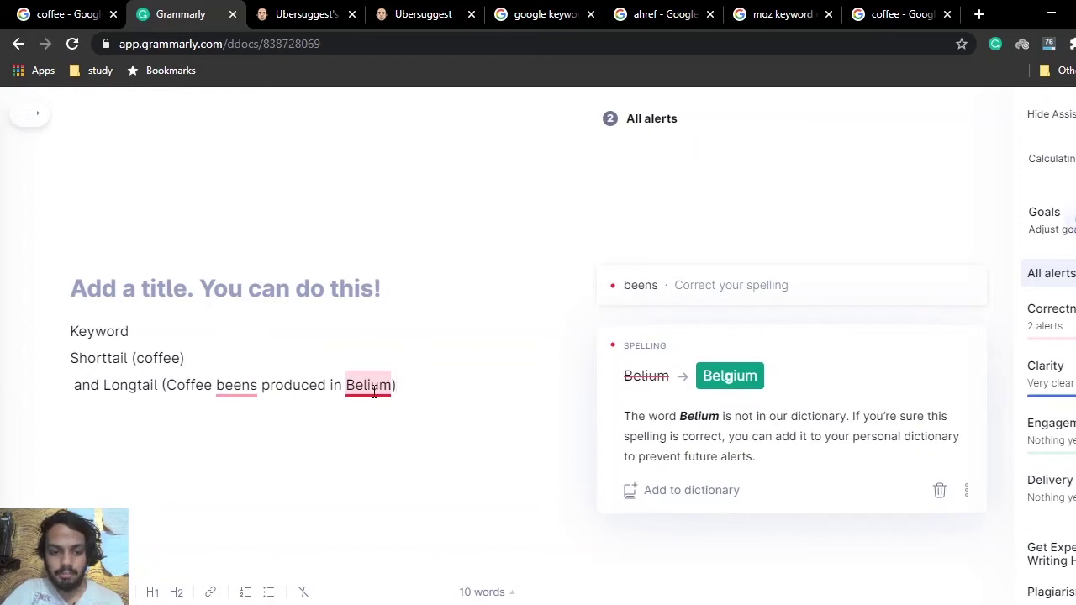
Accept Grammarly's spelling corrections, replacing "Belium" with "Belgium" and "beens" with "beans".
{"action": "left_click", "coordinate": [730, 378]}
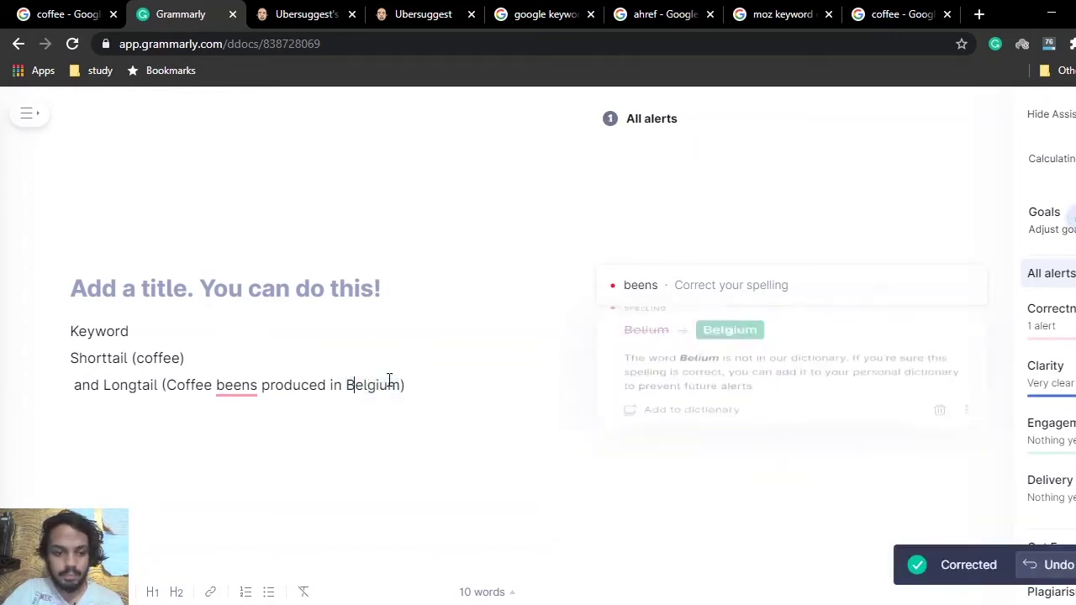
{"action": "left_click", "coordinate": [226, 389]}
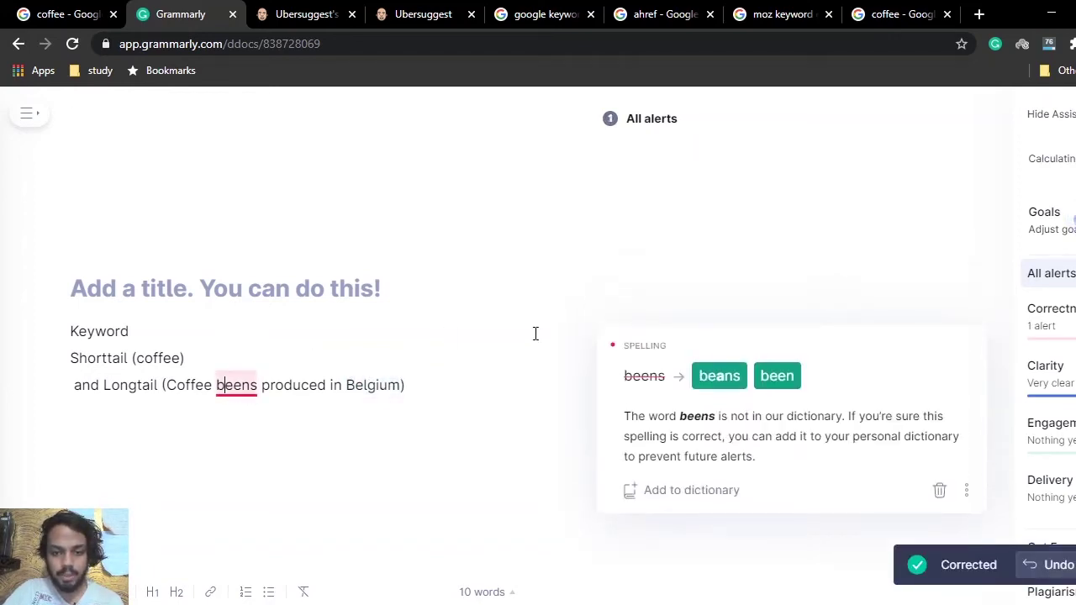
{"action": "left_click", "coordinate": [704, 380]}
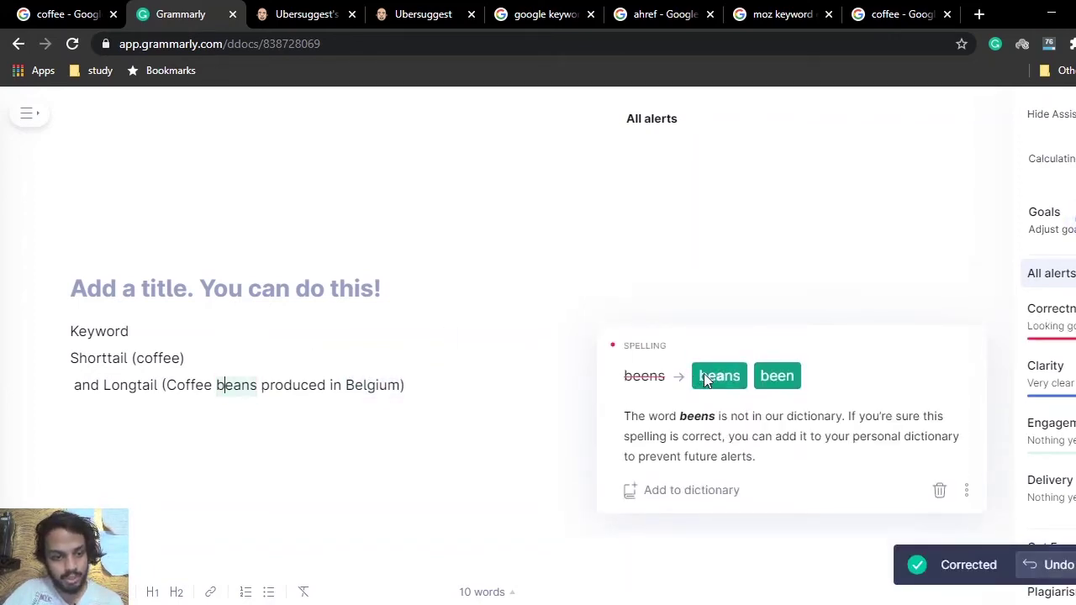
Select the phrase "Coffee beans produced in Belgium" inside the parentheses after "and Longtail".
{"action": "left_click", "coordinate": [402, 385]}
{"action": "type", "text": ")"}
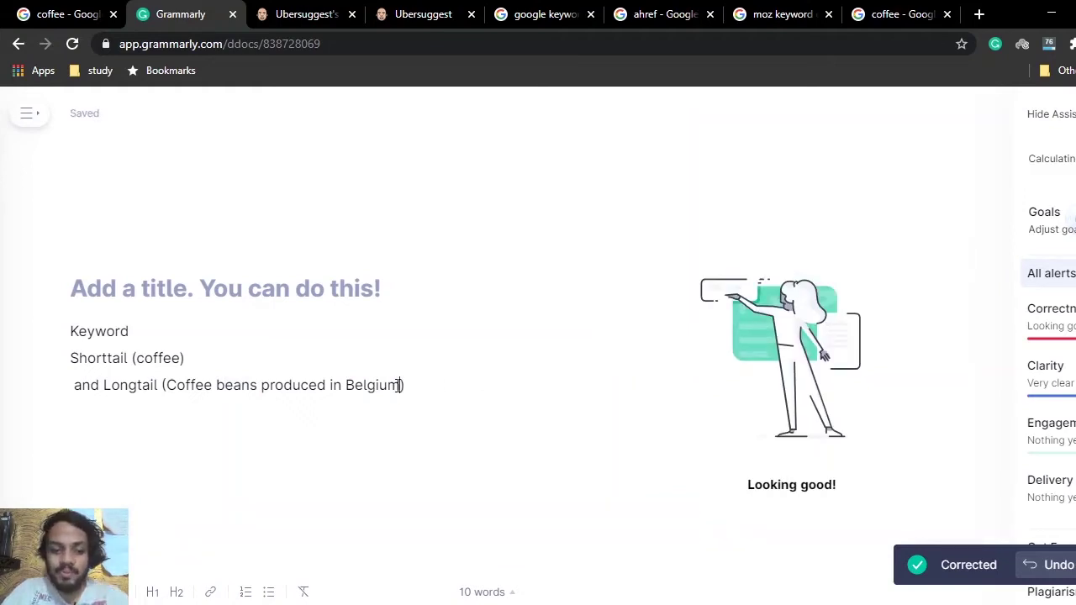
{"action": "key", "text": "Left"}
{"action": "key", "text": "shift+Left"}
{"action": "key", "text": "shift+Left"}
{"action": "key", "text": "shift+Left"}
{"action": "key", "text": "shift+Left"}
{"action": "key", "text": "shift+Left"}
{"action": "key", "text": "shift+Left"}
{"action": "key", "text": "shift+Left"}
{"action": "key", "text": "shift+Left"}
{"action": "key", "text": "shift+Left"}
{"action": "key", "text": "shift+Left"}
{"action": "key", "text": "shift+Left"}
{"action": "key", "text": "shift+Left"}
{"action": "key", "text": "shift+Left"}
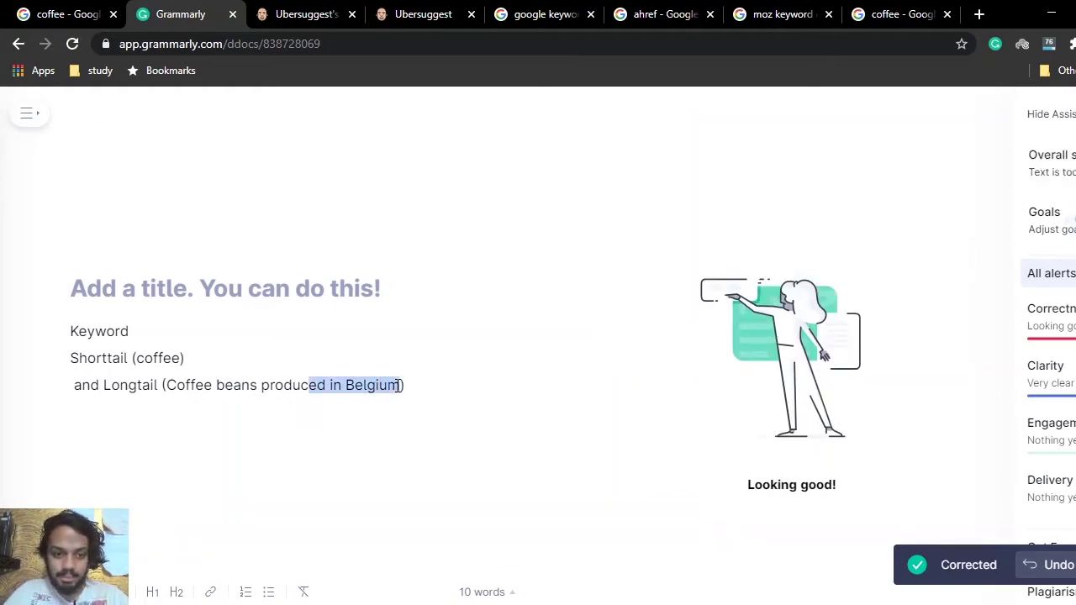
{"action": "key", "text": "shift+Left"}
{"action": "key", "text": "shift+Left"}
{"action": "key", "text": "shift+Left"}
{"action": "key", "text": "shift+Left"}
{"action": "key", "text": "shift+Left"}
{"action": "key", "text": "shift+Left"}
{"action": "key", "text": "shift+Left"}
{"action": "key", "text": "shift+Left"}
{"action": "key", "text": "shift+Left"}
{"action": "key", "text": "shift+Left"}
{"action": "key", "text": "shift+Left"}
{"action": "key", "text": "shift+Left"}
{"action": "key", "text": "shift+Left"}
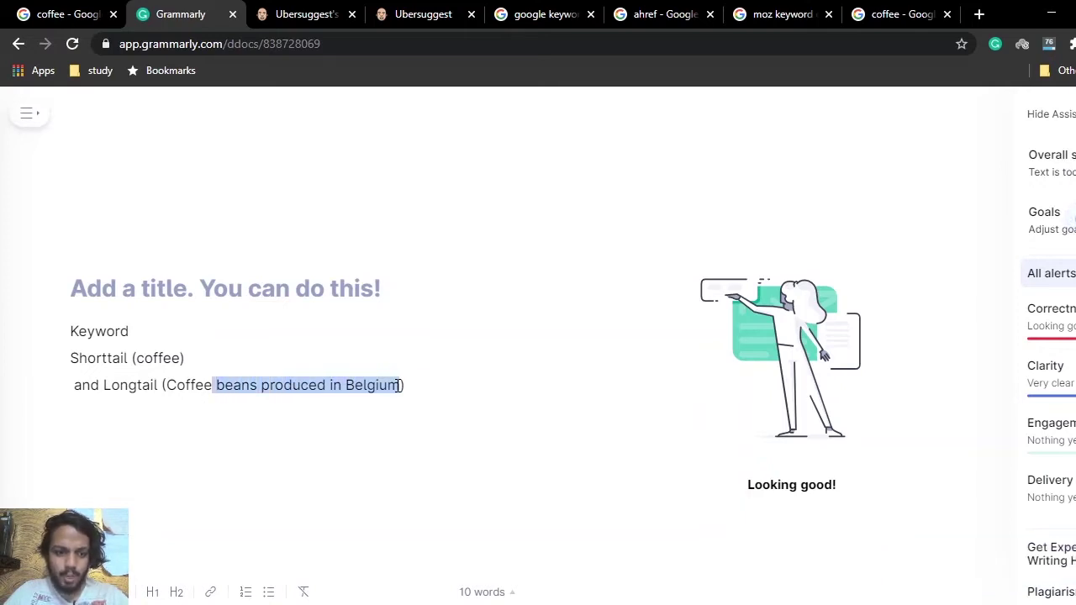
{"action": "key", "text": "shift+Left"}
{"action": "key", "text": "shift+Left"}
{"action": "key", "text": "shift+Left"}
{"action": "key", "text": "shift+Left"}
{"action": "key", "text": "shift+Left"}
{"action": "key", "text": "shift+Left"}
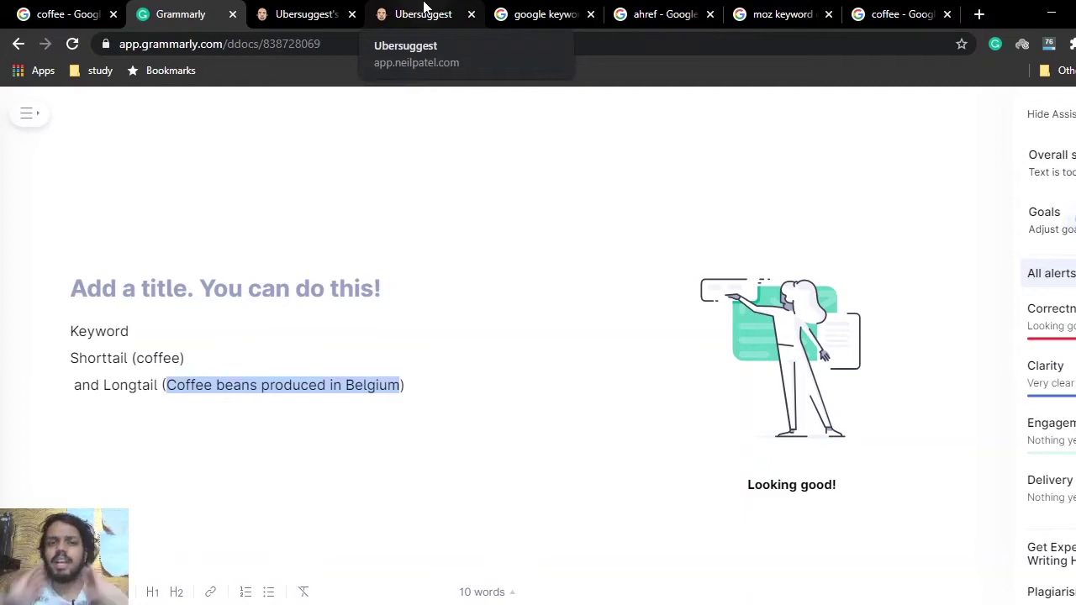
Open the Google Ads Keyword Planner, Ahrefs and Moz Keyword Explorer pages from their Google search results in the already open browser tabs.
{"action": "left_click", "coordinate": [534, 12]}
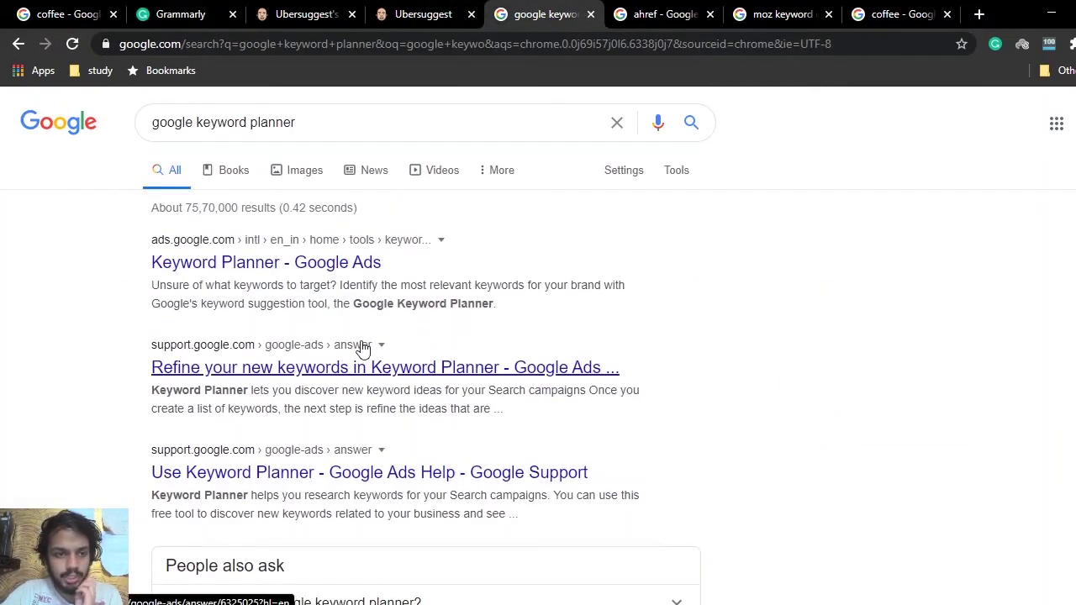
{"action": "left_click", "coordinate": [301, 267]}
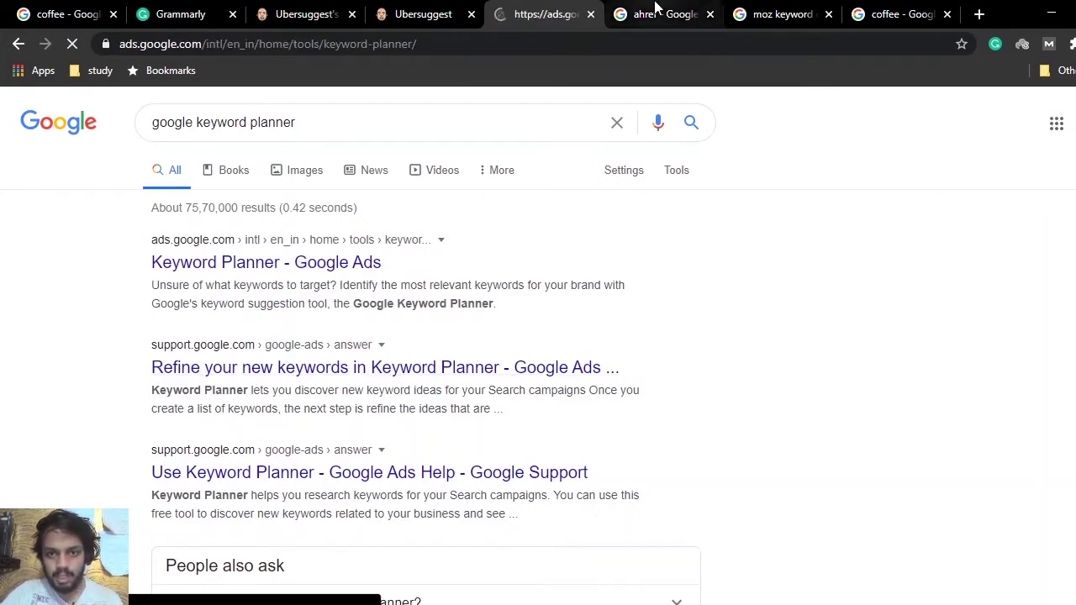
{"action": "left_click", "coordinate": [658, 14]}
{"action": "left_click", "coordinate": [362, 296]}
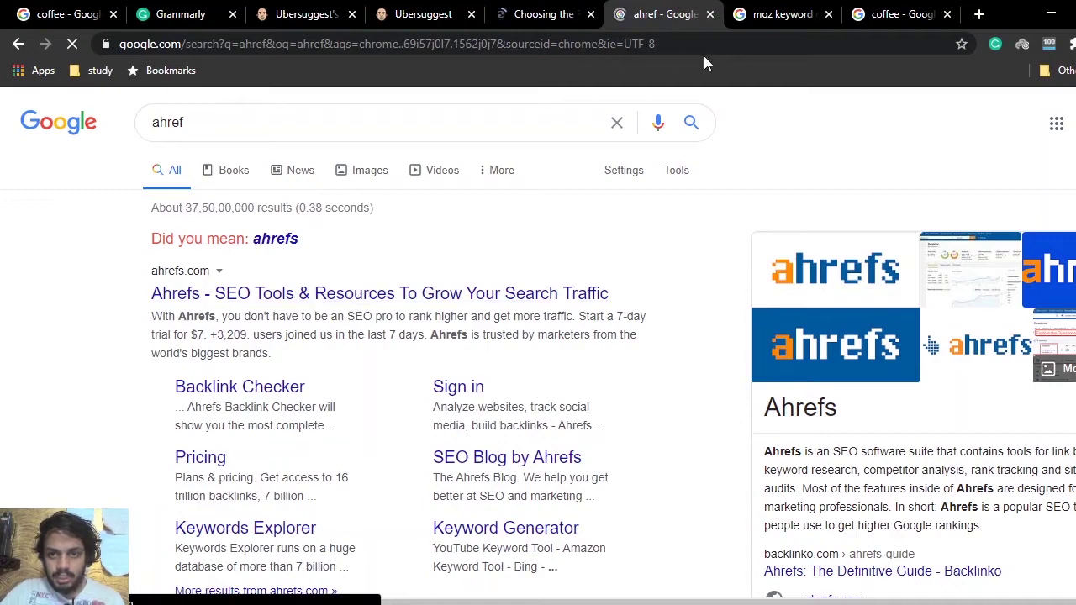
{"action": "left_click", "coordinate": [754, 10]}
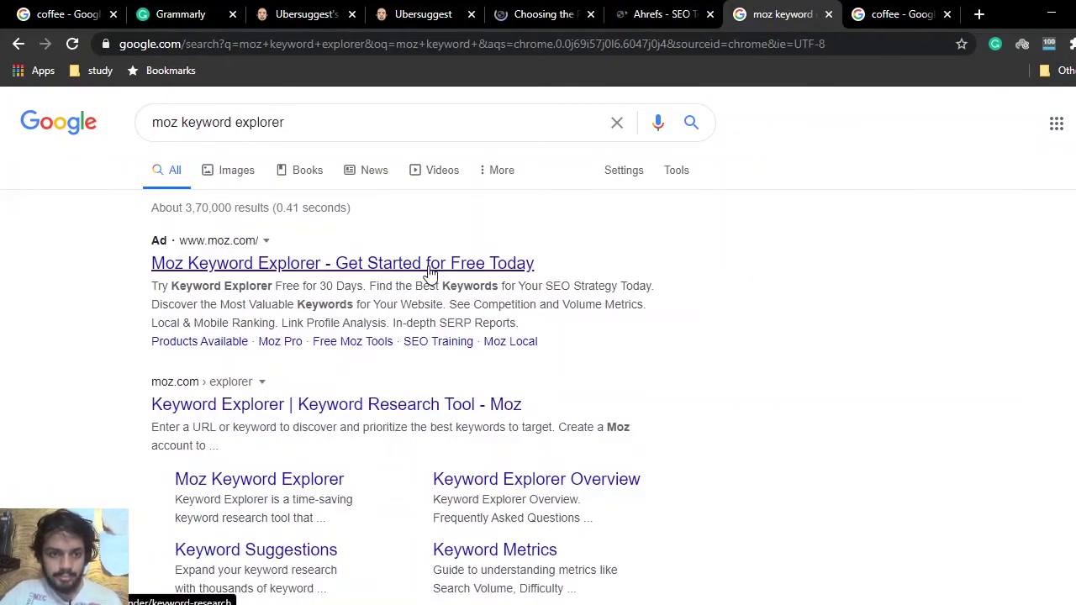
{"action": "left_click", "coordinate": [480, 412]}
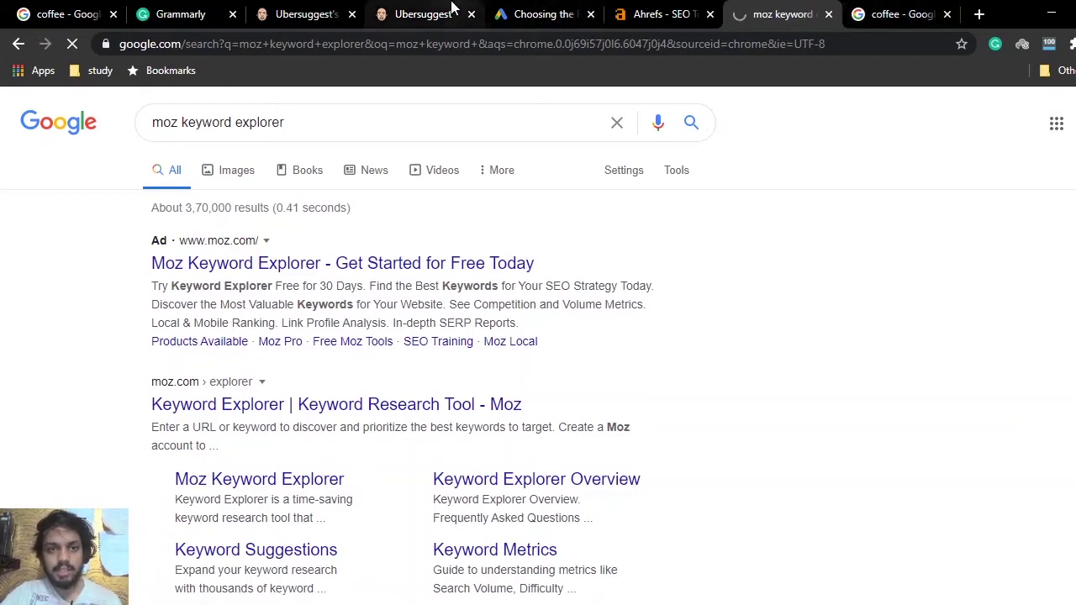
In Ubersuggest, examine the CPC and SD columns for "coffee" and show the keyword overview for "coffee shop".
{"action": "left_click", "coordinate": [412, 14]}
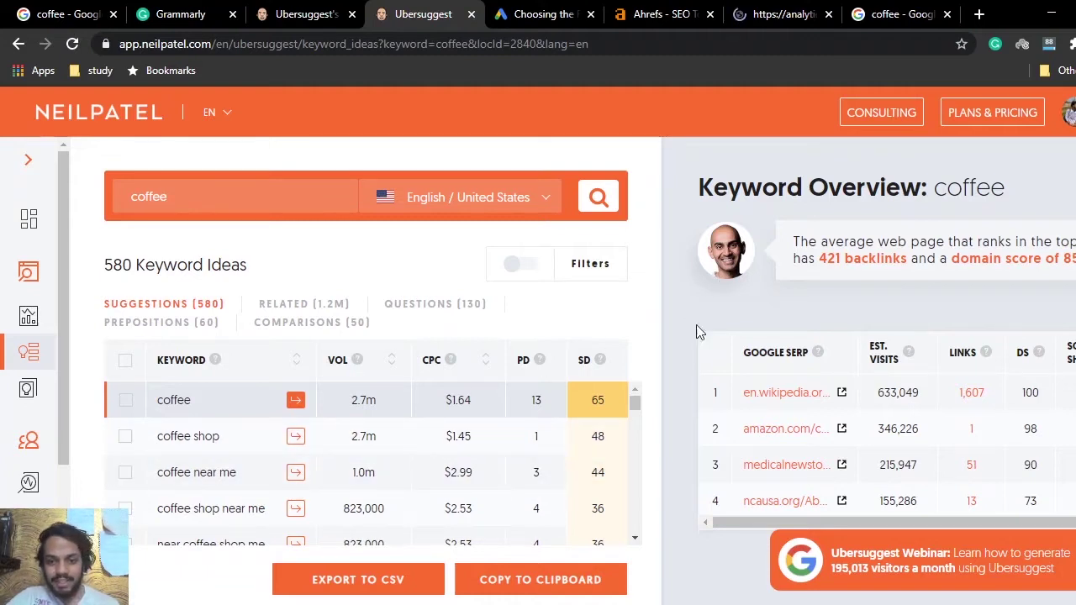
{"action": "left_click_drag", "start_coordinate": [630, 402], "coordinate": [636, 400]}
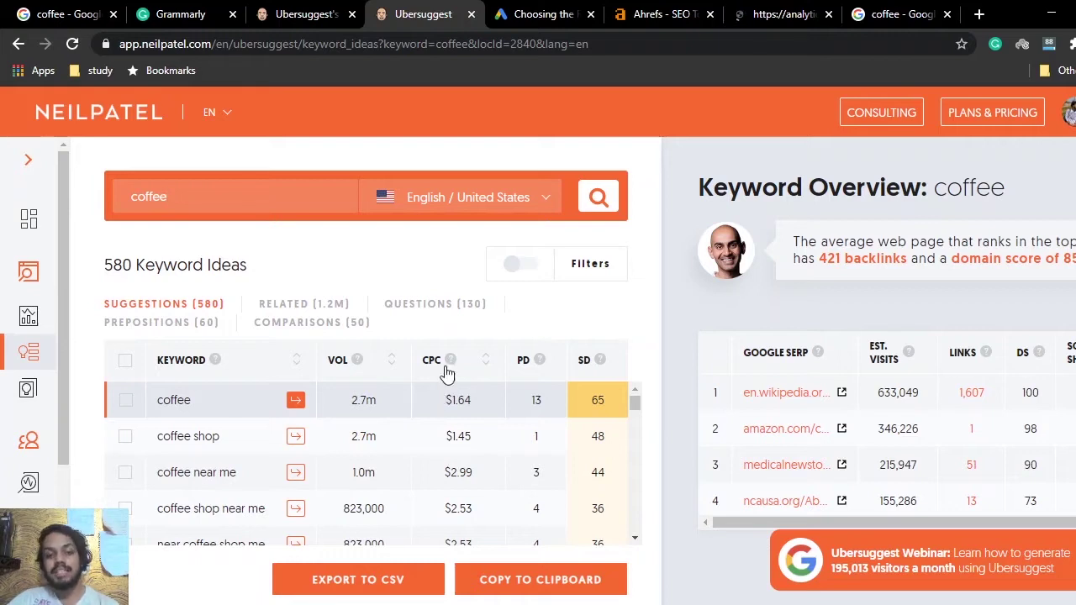
{"action": "mouse_move", "coordinate": [450, 362]}
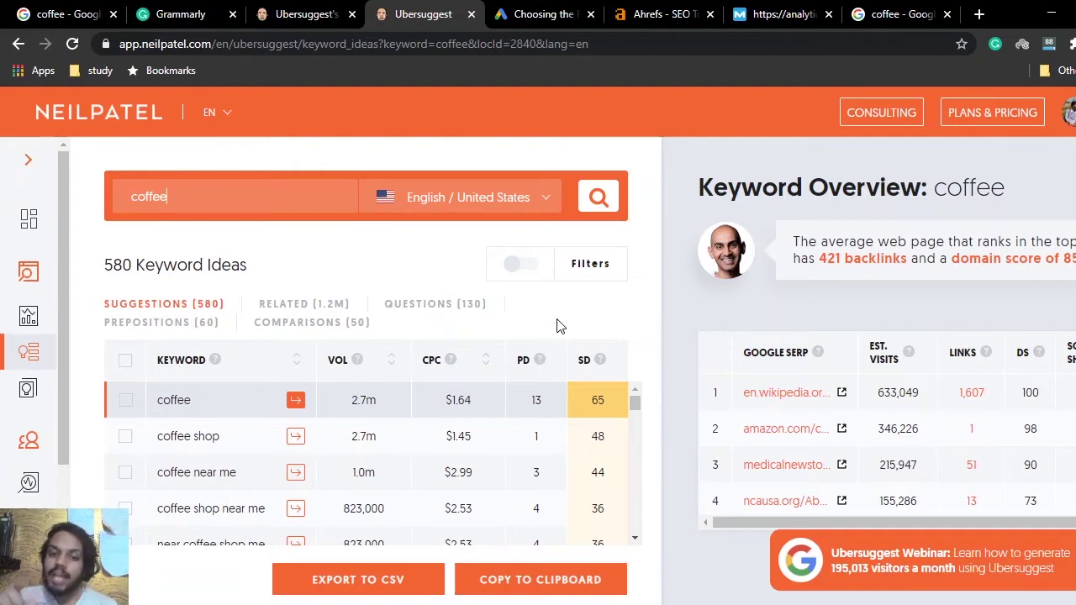
{"action": "mouse_move", "coordinate": [600, 361]}
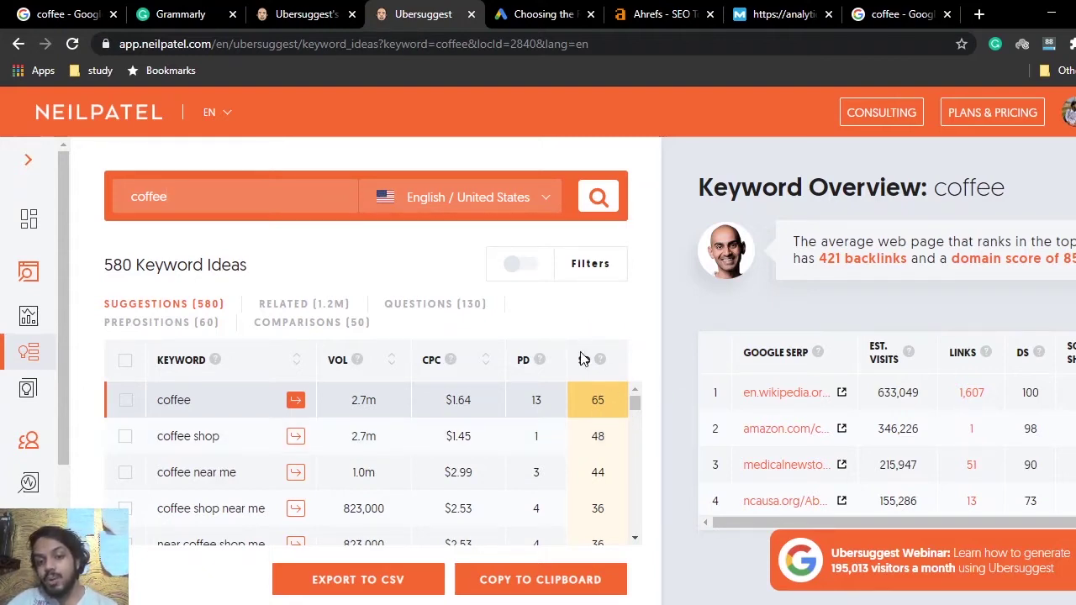
{"action": "left_click", "coordinate": [575, 437]}
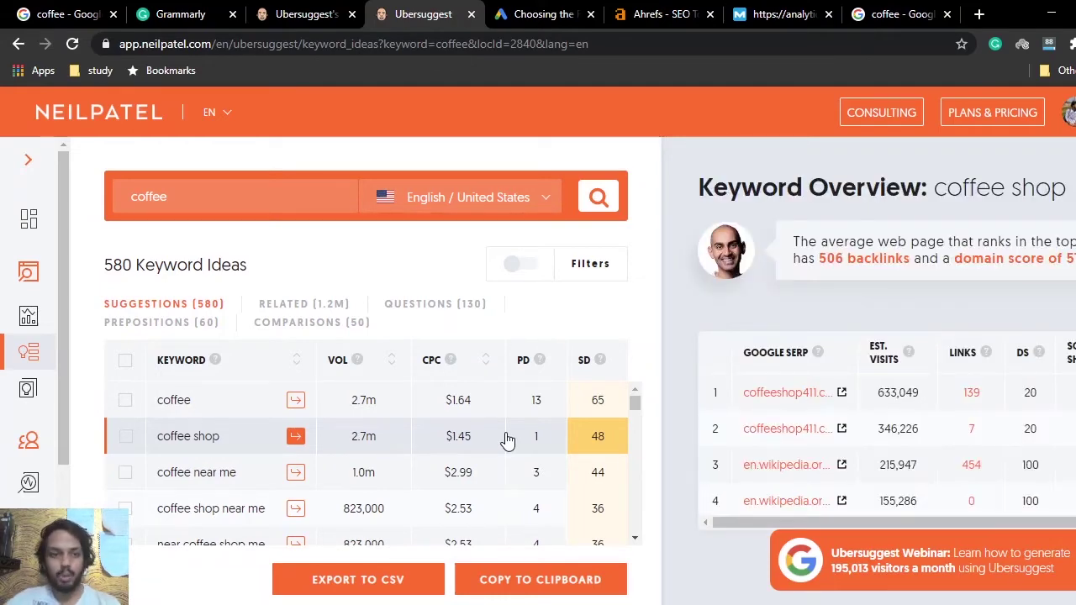
In the Grammarly document, add the line "ST - 10K to 100K" below the Longtail example.
{"action": "left_click", "coordinate": [173, 14]}
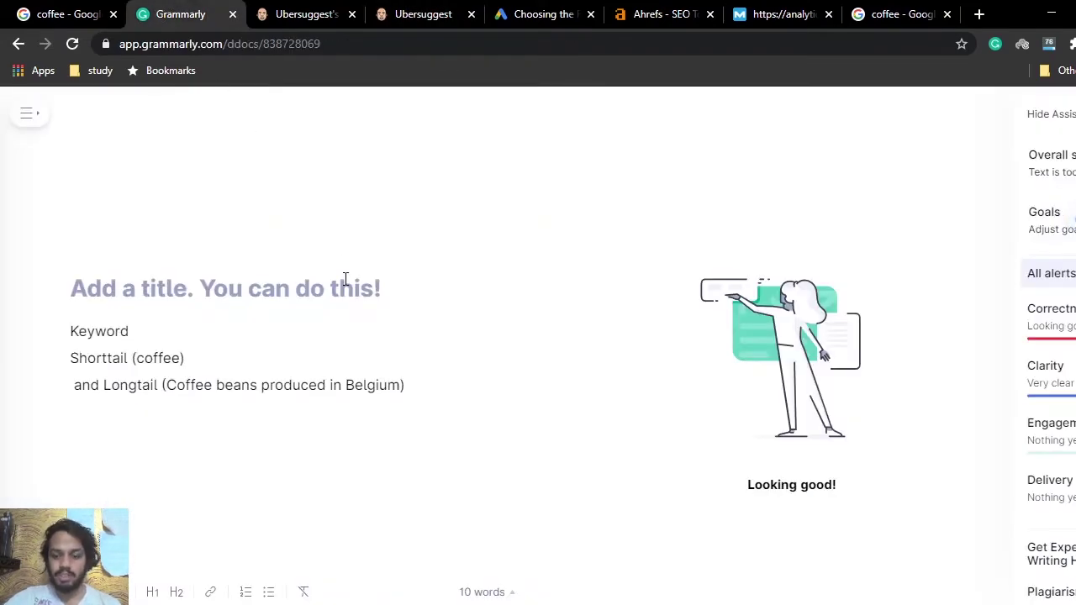
{"action": "left_click", "coordinate": [433, 385]}
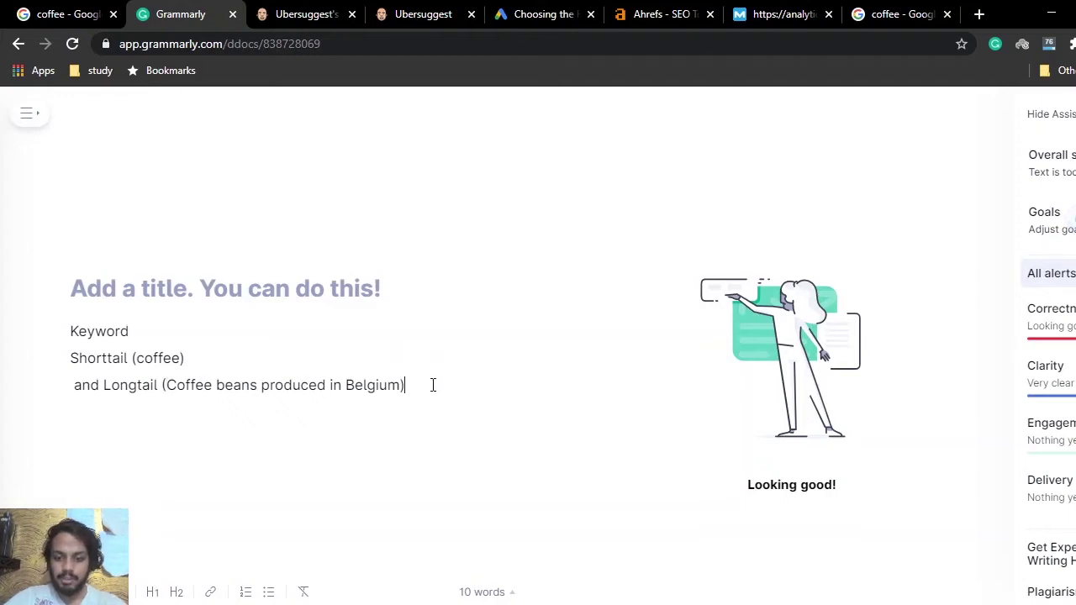
{"action": "key", "text": "Return"}
{"action": "type", "text": "ST "}
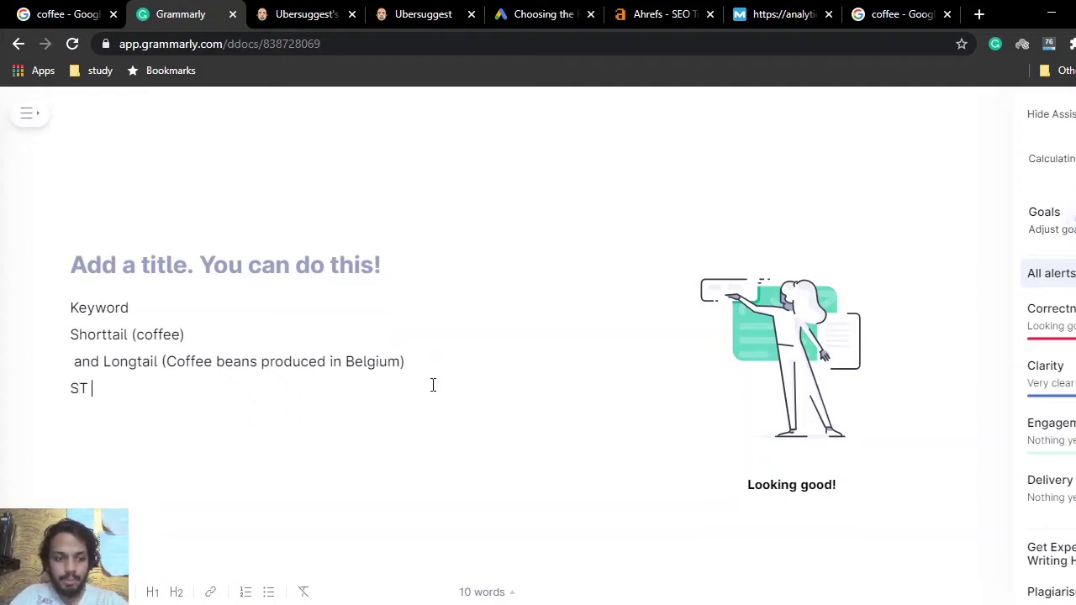
{"action": "type", "text": "- 1"}
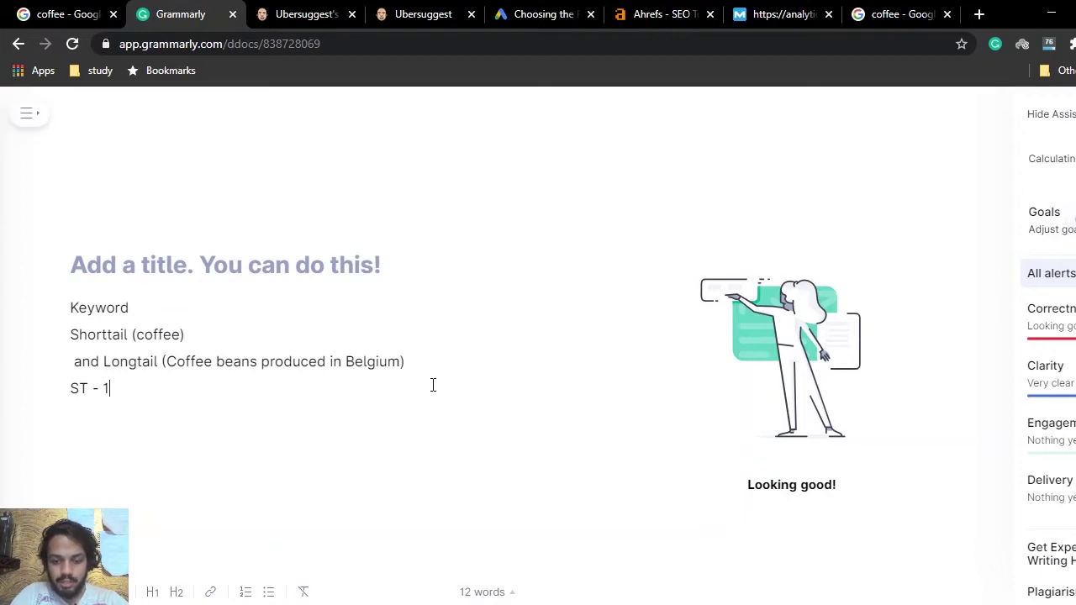
{"action": "type", "text": "0K to 100"}
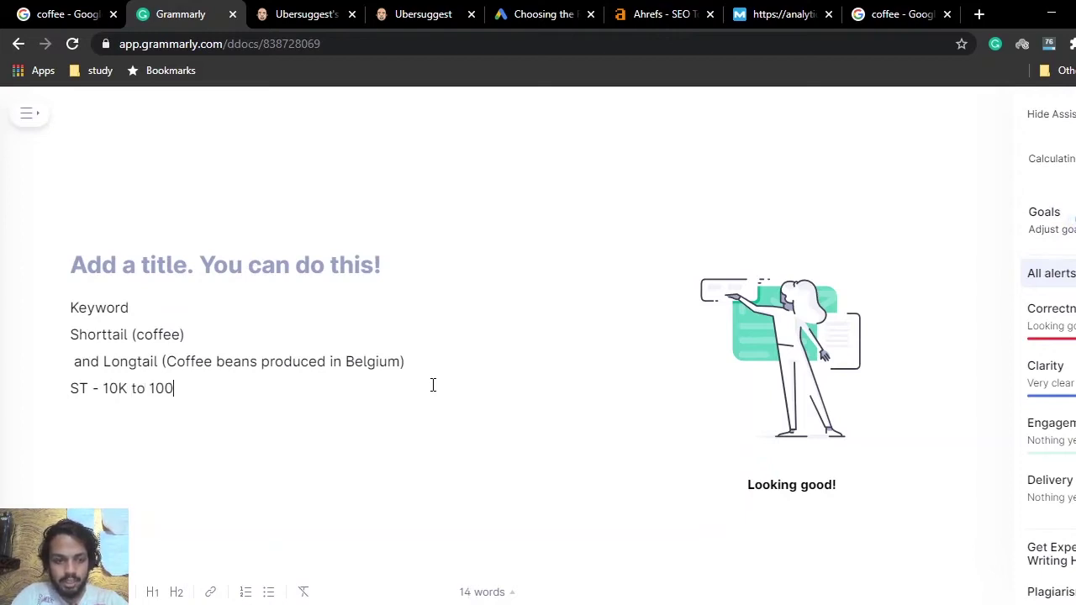
{"action": "type", "text": "K"}
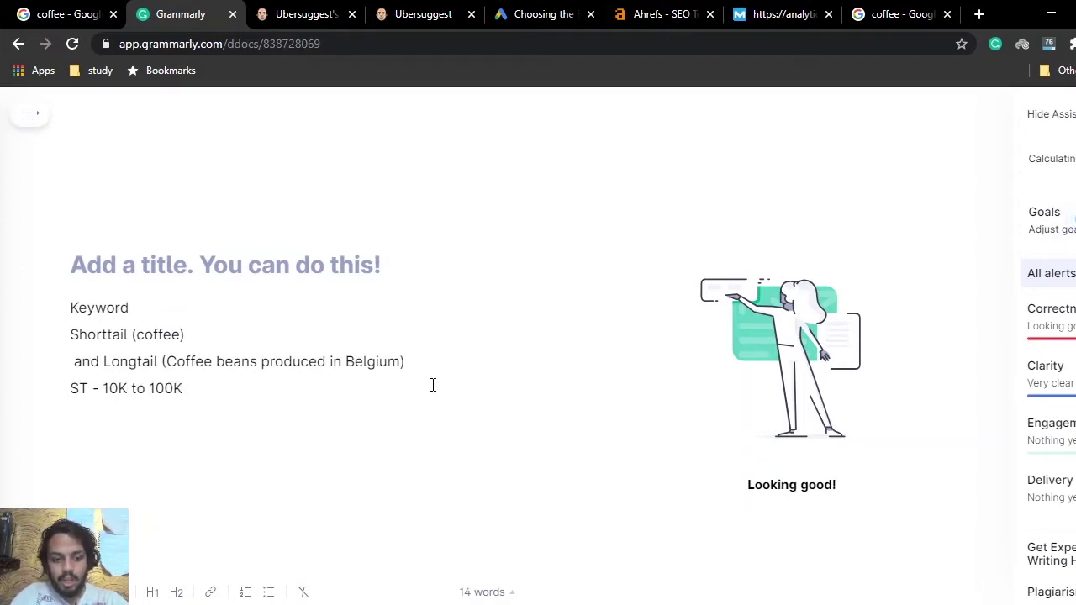
Append "10K>Best" to the ST line and start a new line below it.
{"action": "type", "text": " 10K<"}
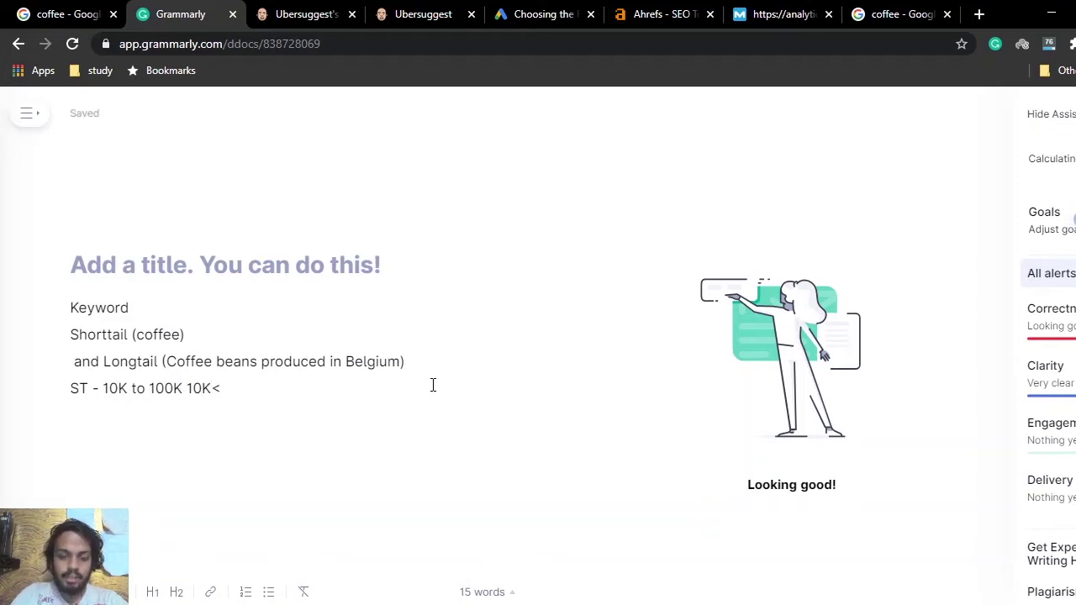
{"action": "key", "text": "BackSpace"}
{"action": "type", "text": ">"}
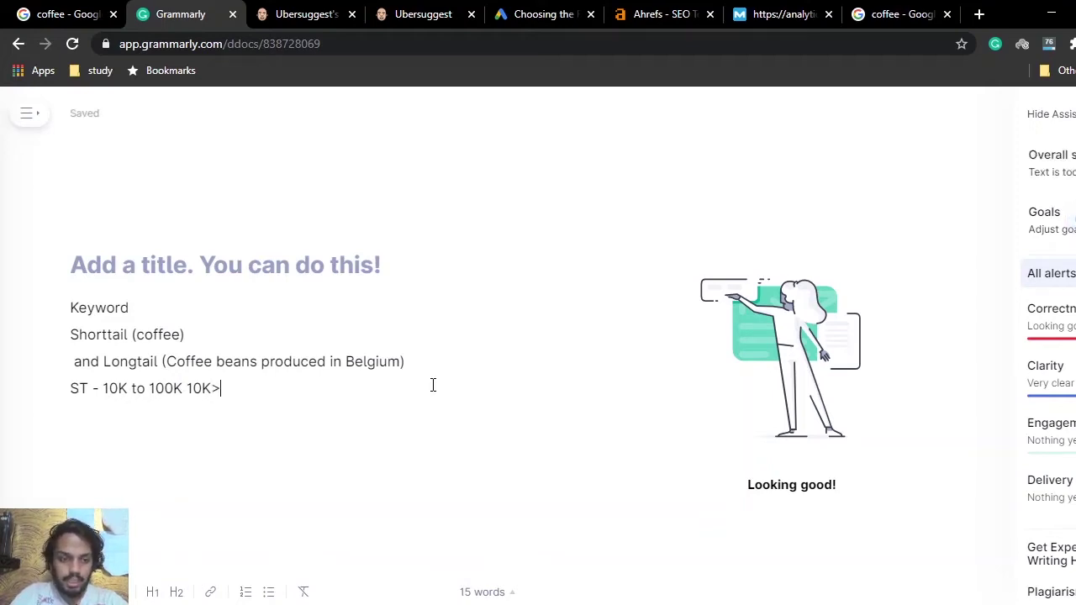
{"action": "type", "text": "Best"}
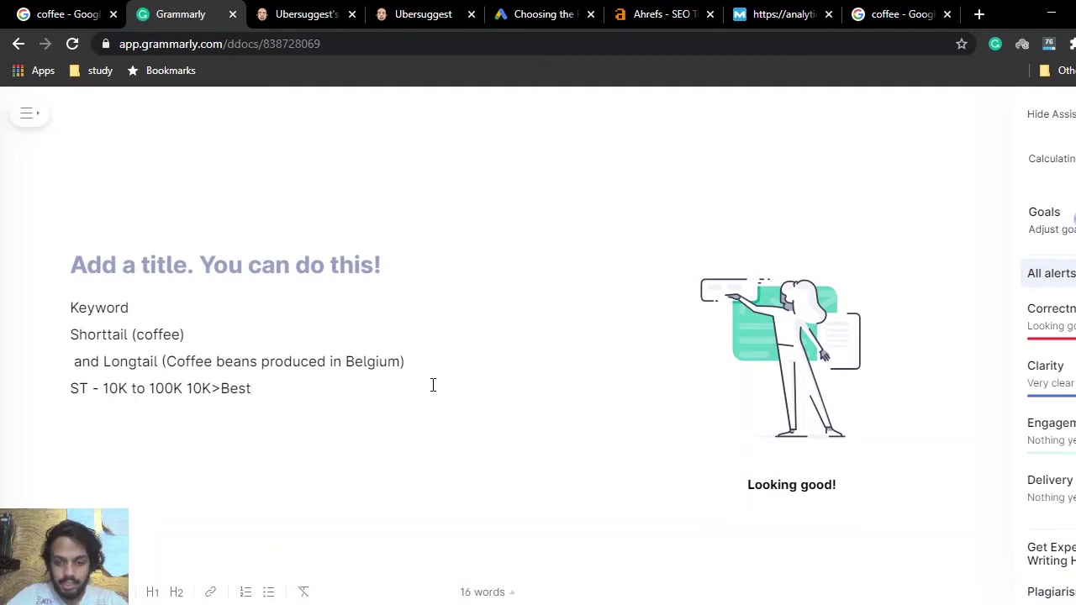
{"action": "key", "text": "Return"}
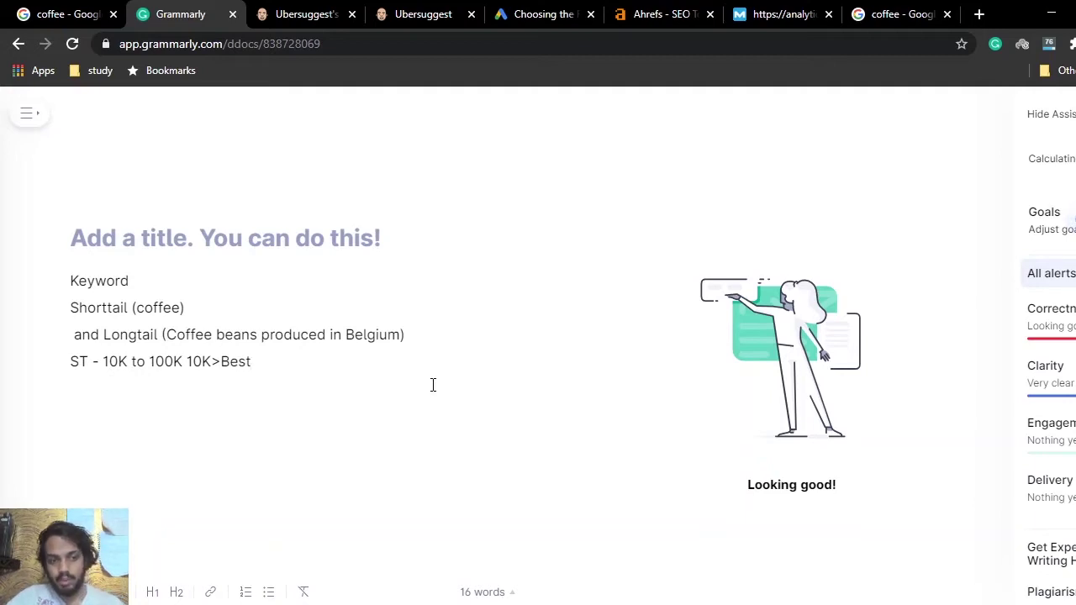
Locate "coffee grinder" in Ubersuggest's suggestions for "coffee" and search Google for "coffee grinder".
{"action": "left_click", "coordinate": [439, 11]}
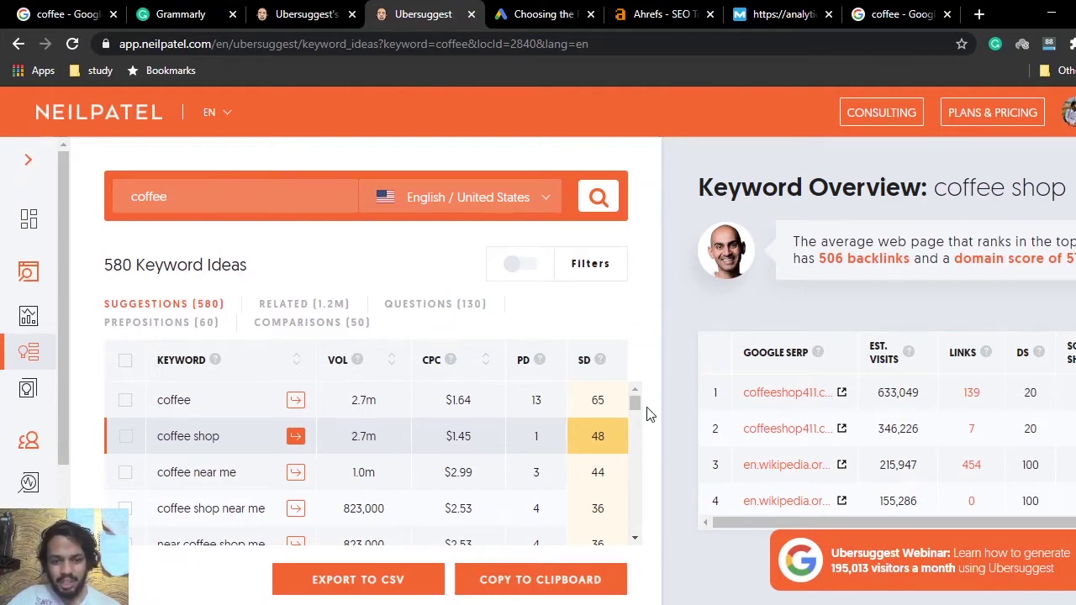
{"action": "mouse_move", "coordinate": [636, 410]}
{"action": "left_mouse_down"}
{"action": "mouse_move", "coordinate": [633, 420]}
{"action": "mouse_move", "coordinate": [632, 409]}
{"action": "left_mouse_up"}
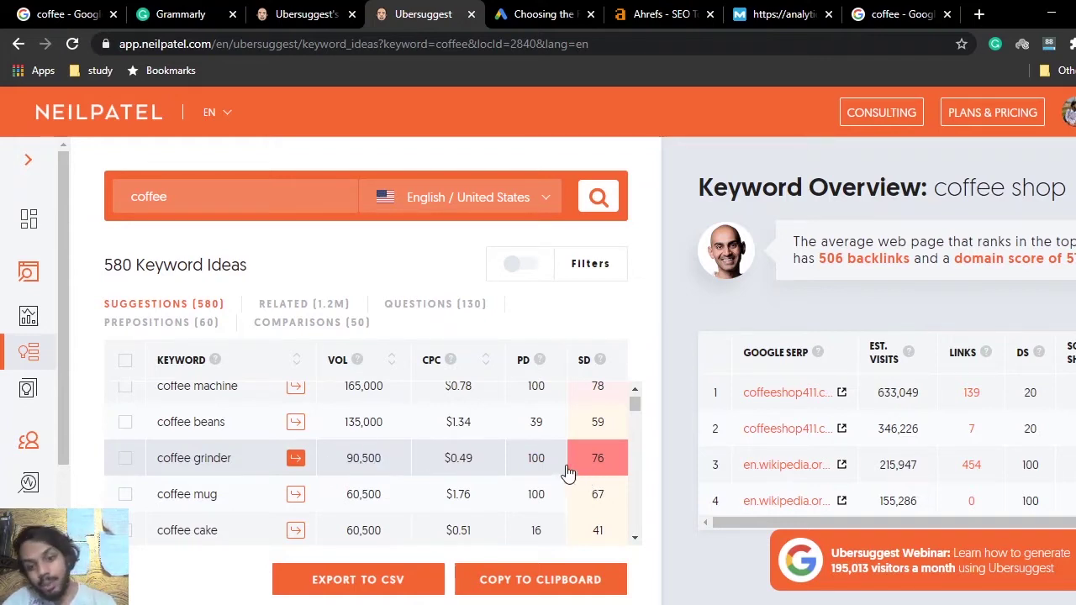
{"action": "left_click", "coordinate": [909, 19]}
{"action": "left_click", "coordinate": [553, 134]}
{"action": "type", "text": "gr"}
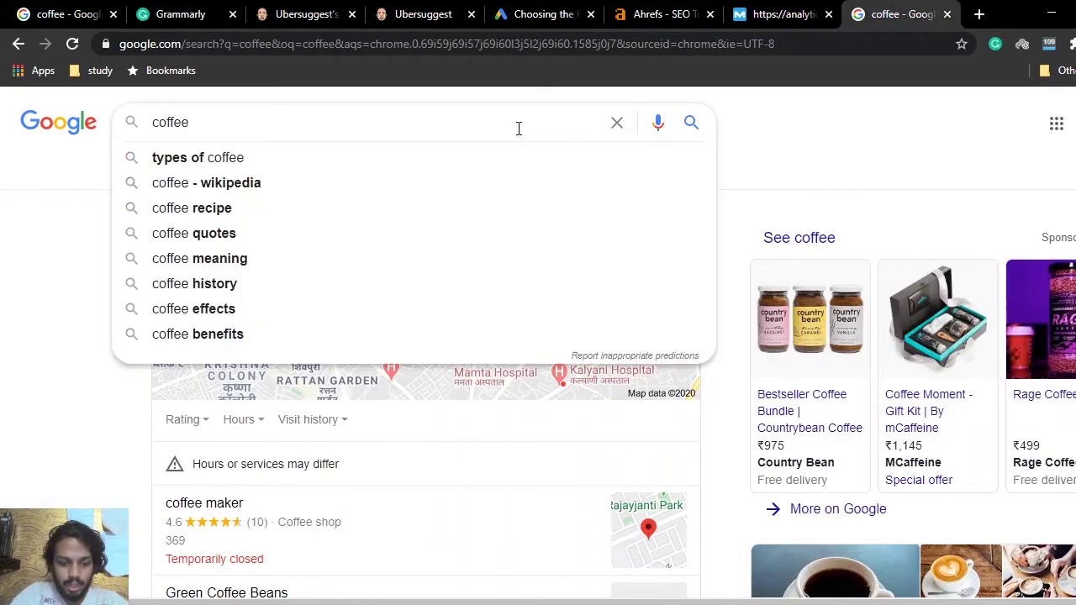
{"action": "type", "text": "inder"}
{"action": "key", "text": "Return"}
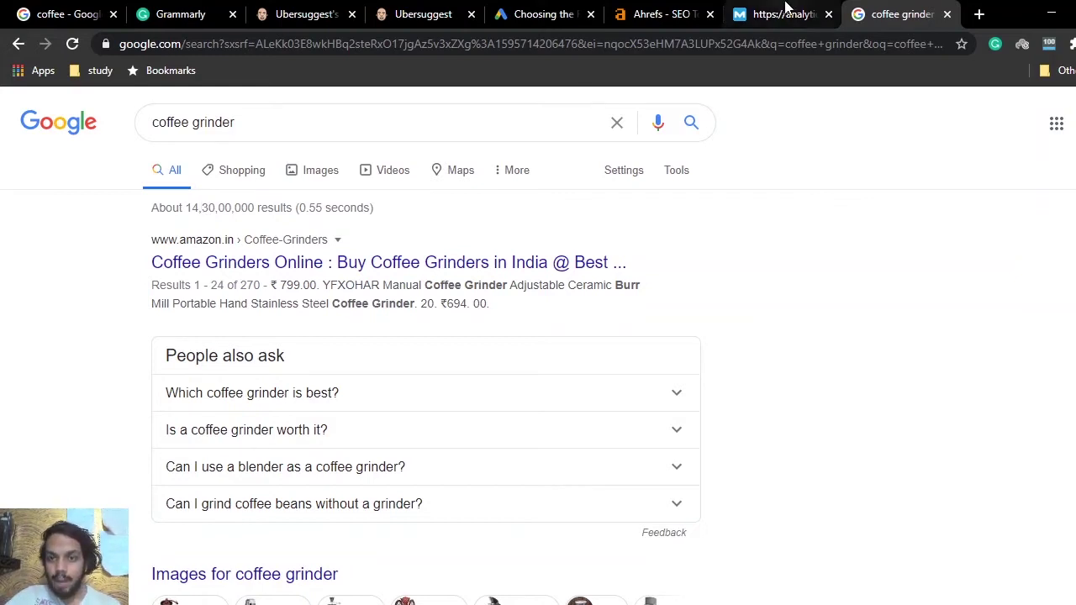
Locate "is coffee acidic" in Ubersuggest's suggestions for "coffee" and search Google for "is coffee acidic".
{"action": "left_click", "coordinate": [420, 13]}
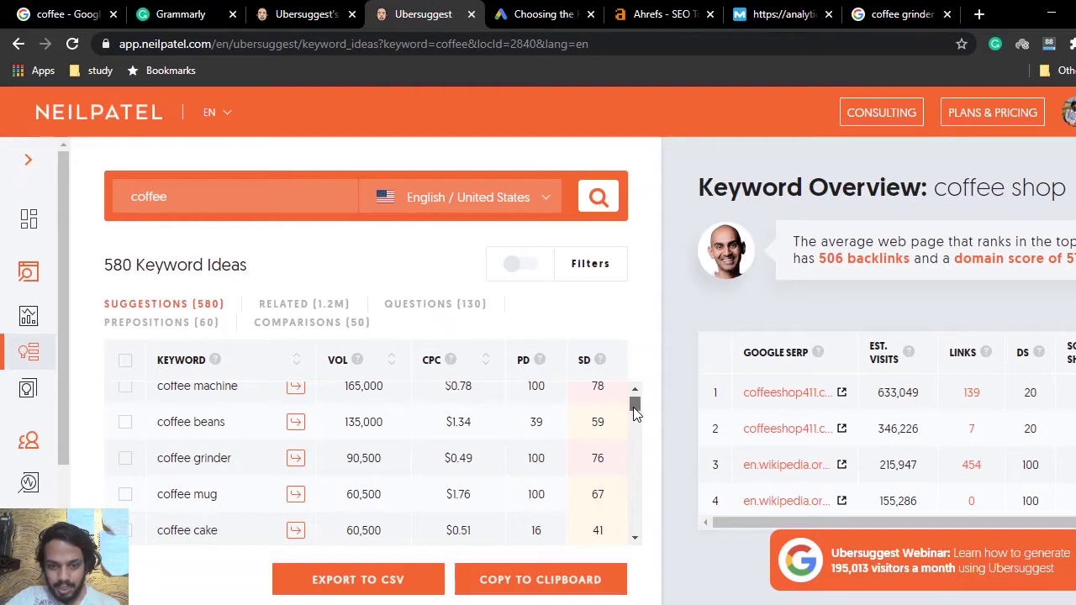
{"action": "left_click_drag", "start_coordinate": [634, 410], "coordinate": [637, 424]}
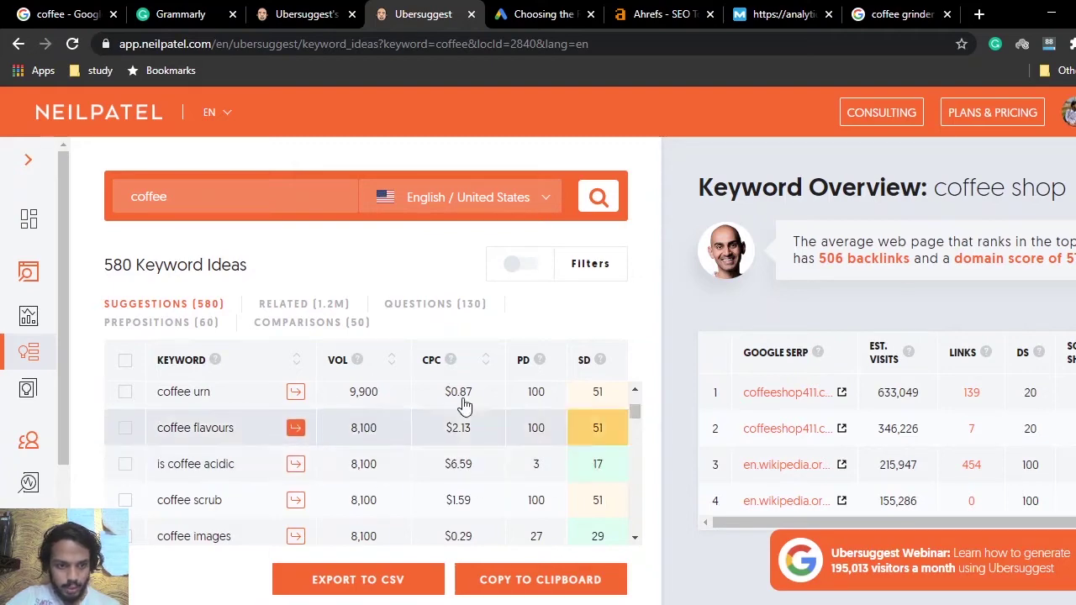
{"action": "left_click", "coordinate": [896, 14]}
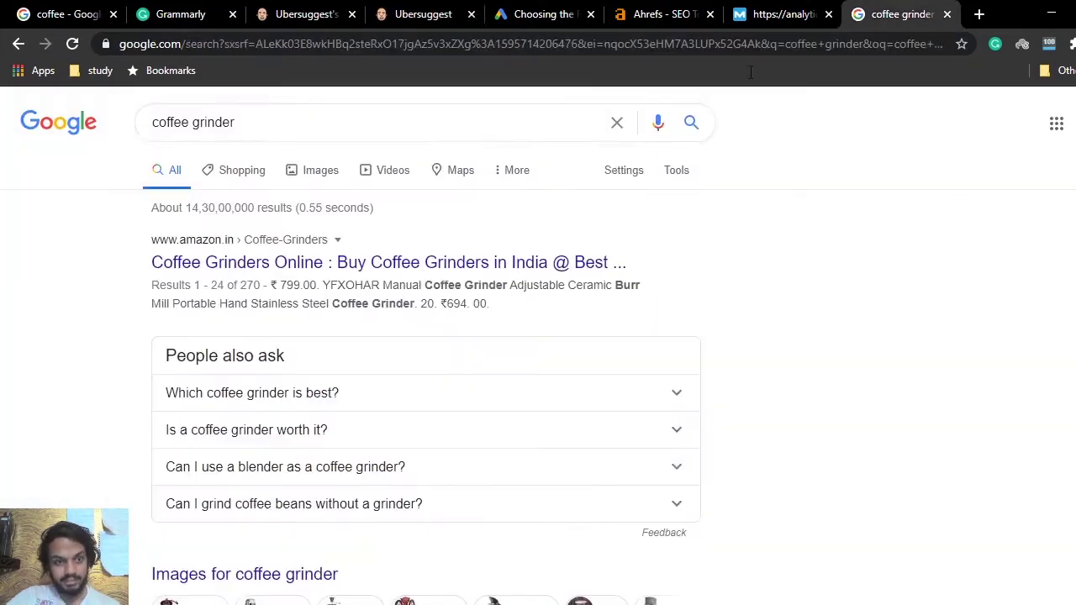
{"action": "left_click", "coordinate": [399, 133]}
{"action": "left_click", "coordinate": [616, 123]}
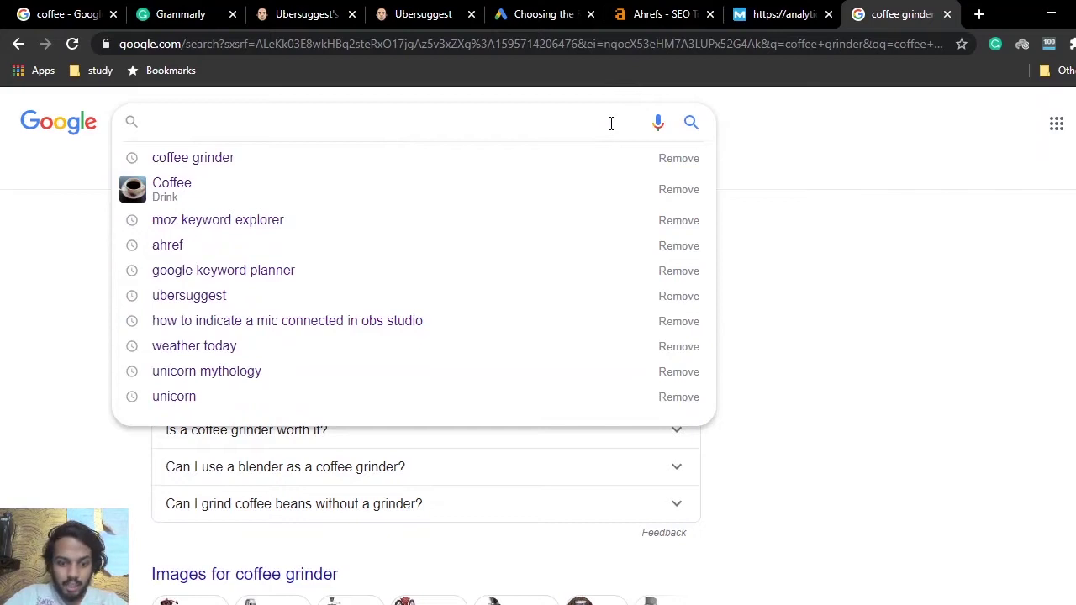
{"action": "type", "text": "is coffee"}
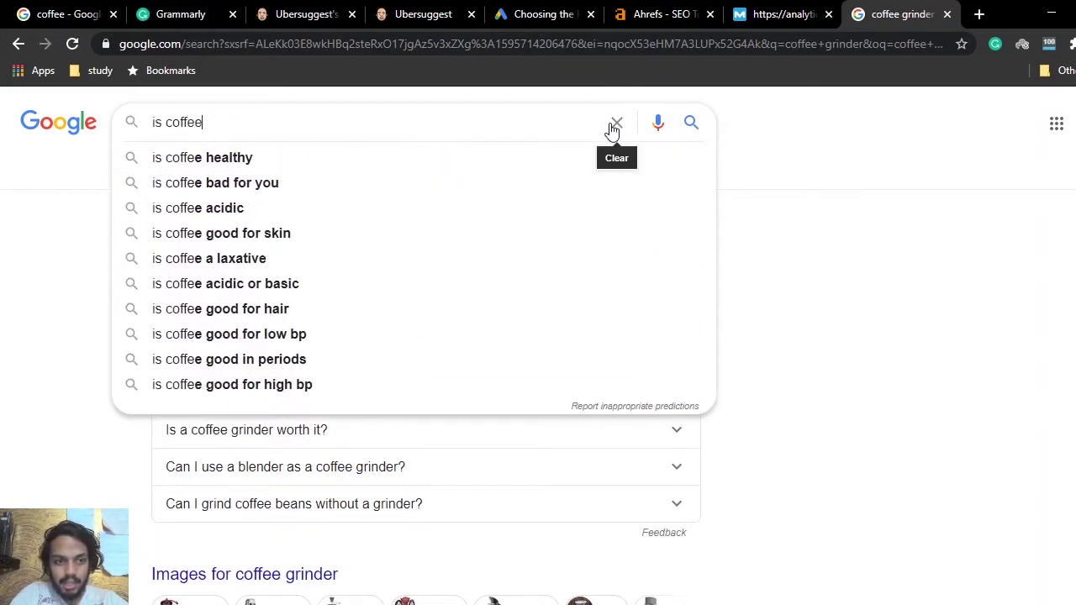
{"action": "type", "text": " acidi"}
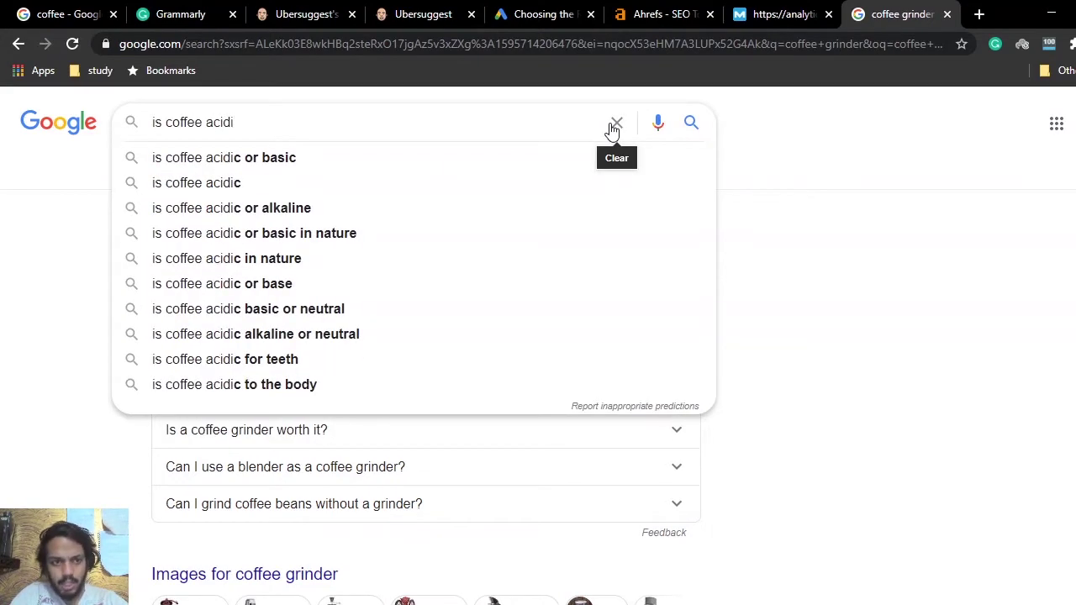
{"action": "type", "text": "c"}
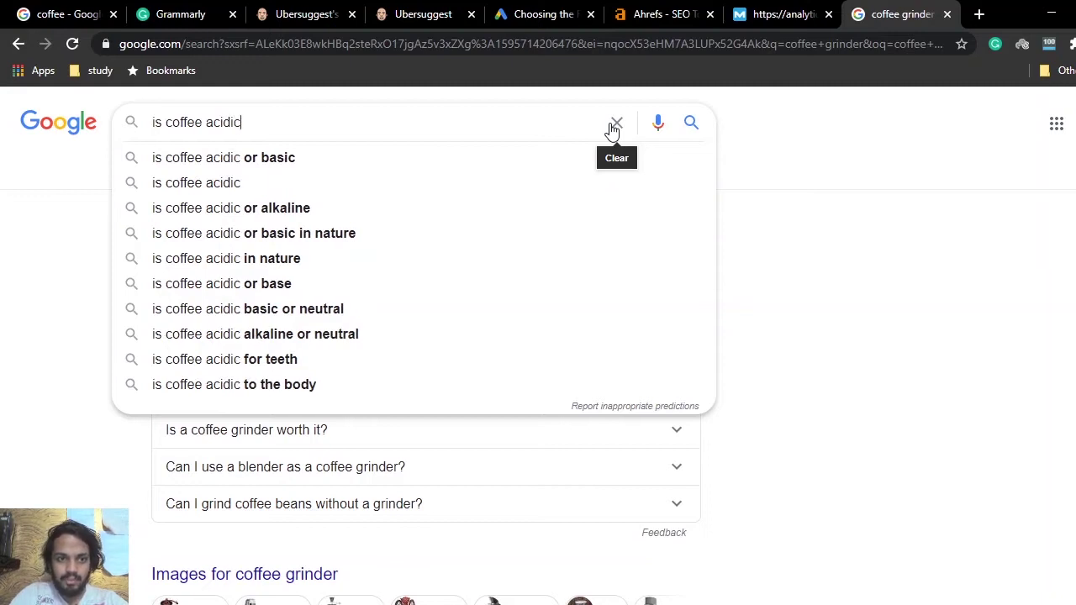
{"action": "key", "text": "Return"}
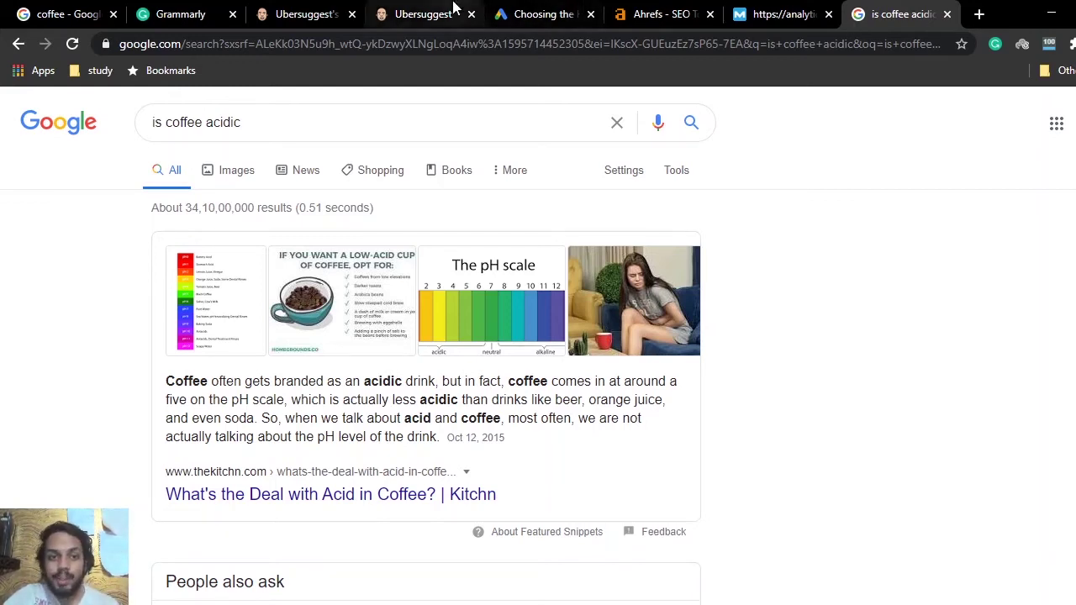
In Ubersuggest, compare the high-volume coffee suggestions with the lower-volume ones around "coffee in pregnancy".
{"action": "left_click", "coordinate": [420, 14]}
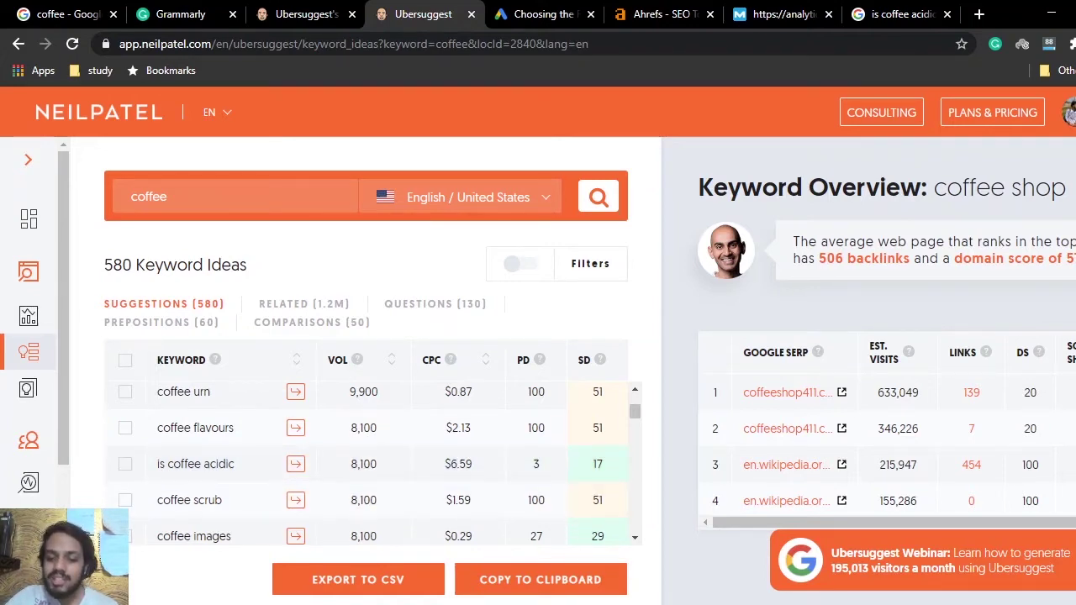
{"action": "key", "text": "alt+Tab"}
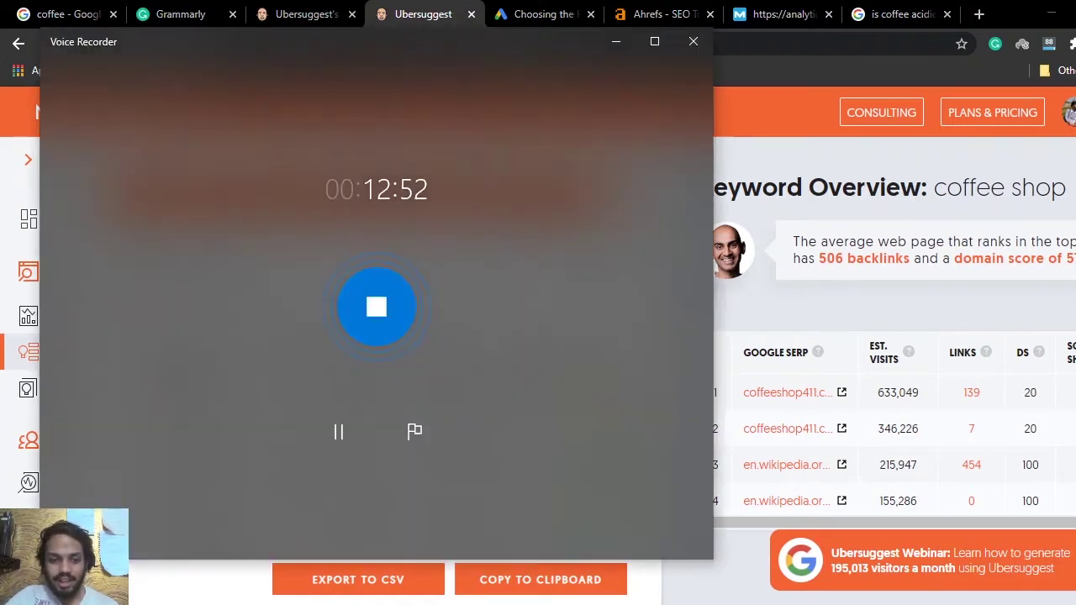
{"action": "left_click", "coordinate": [613, 51]}
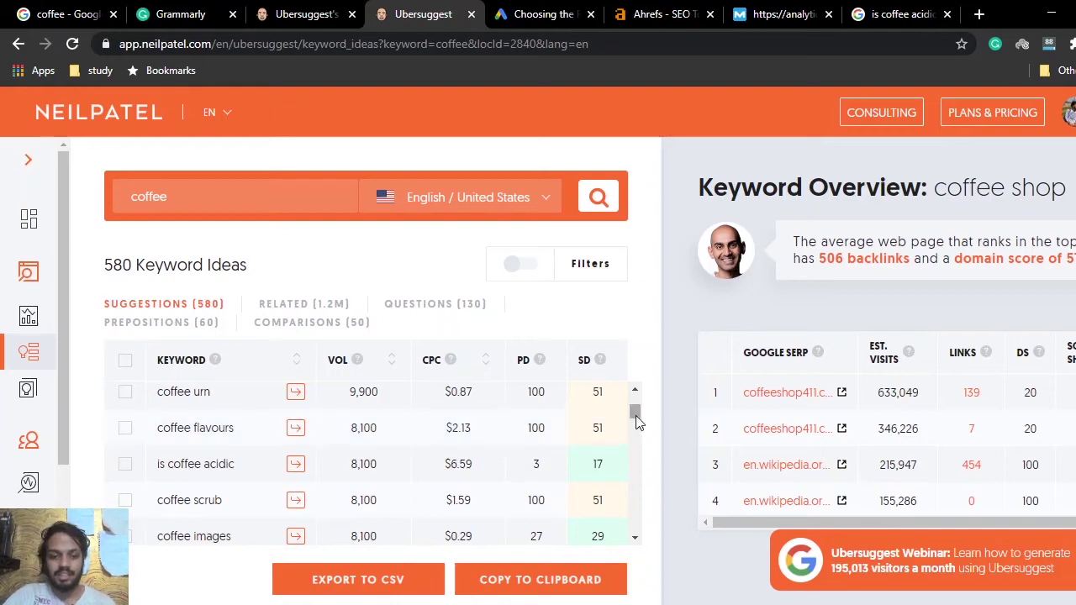
{"action": "left_click_drag", "start_coordinate": [637, 420], "coordinate": [634, 401]}
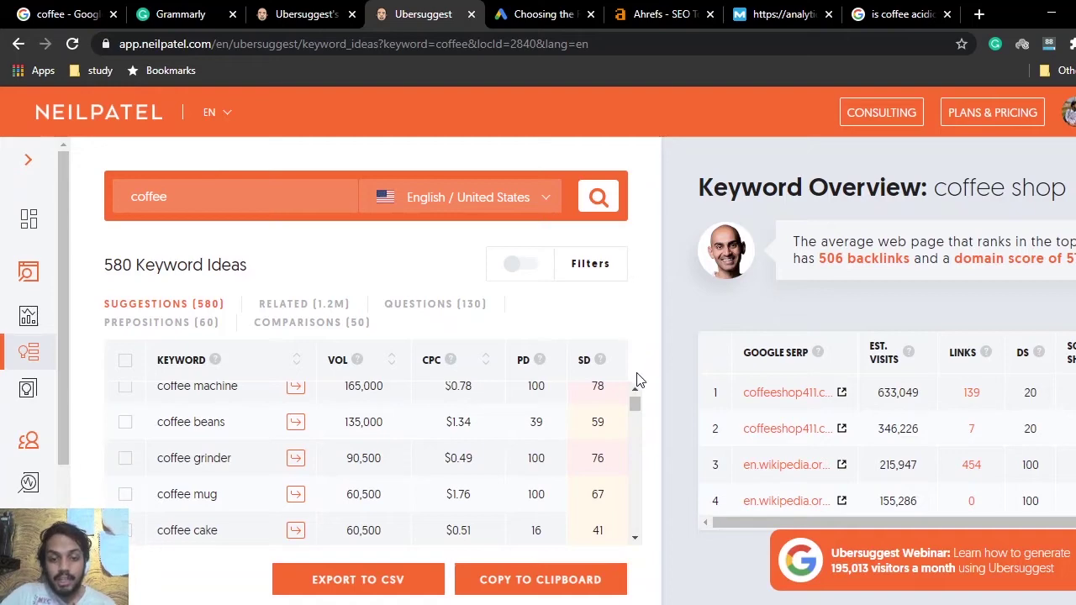
{"action": "left_click_drag", "start_coordinate": [630, 404], "coordinate": [632, 419]}
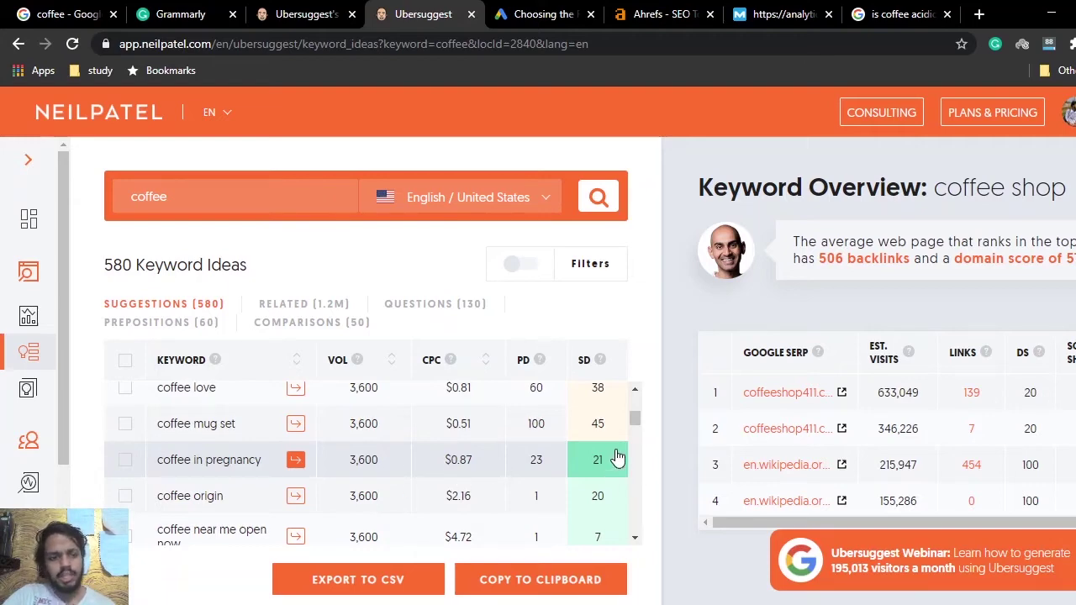
Search Google for "coffee in pregnancy" and look over the featured snippet and related questions.
{"action": "left_click", "coordinate": [912, 14]}
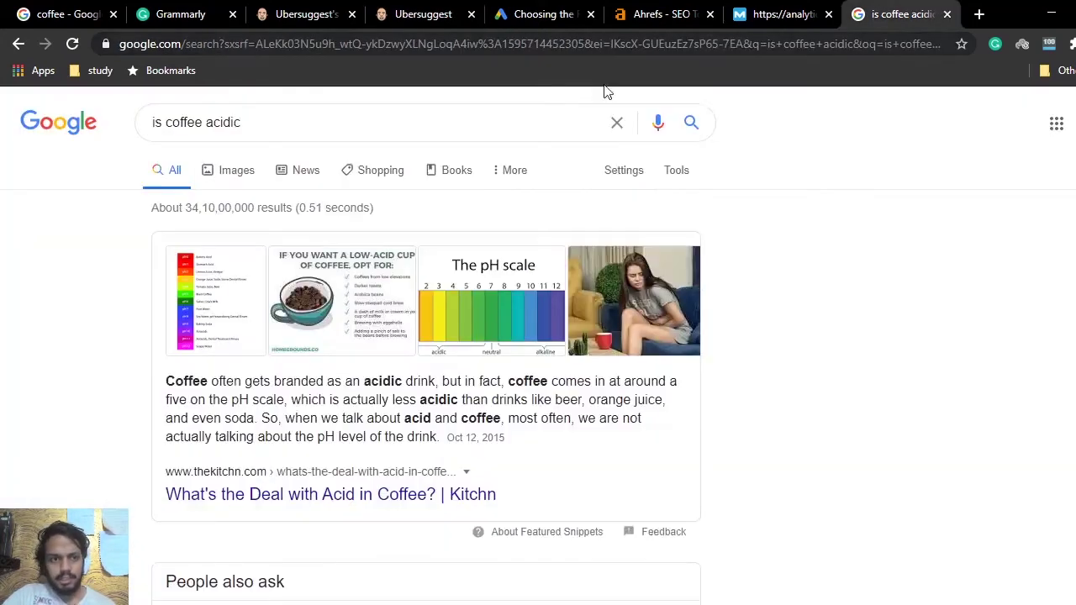
{"action": "left_click", "coordinate": [617, 122]}
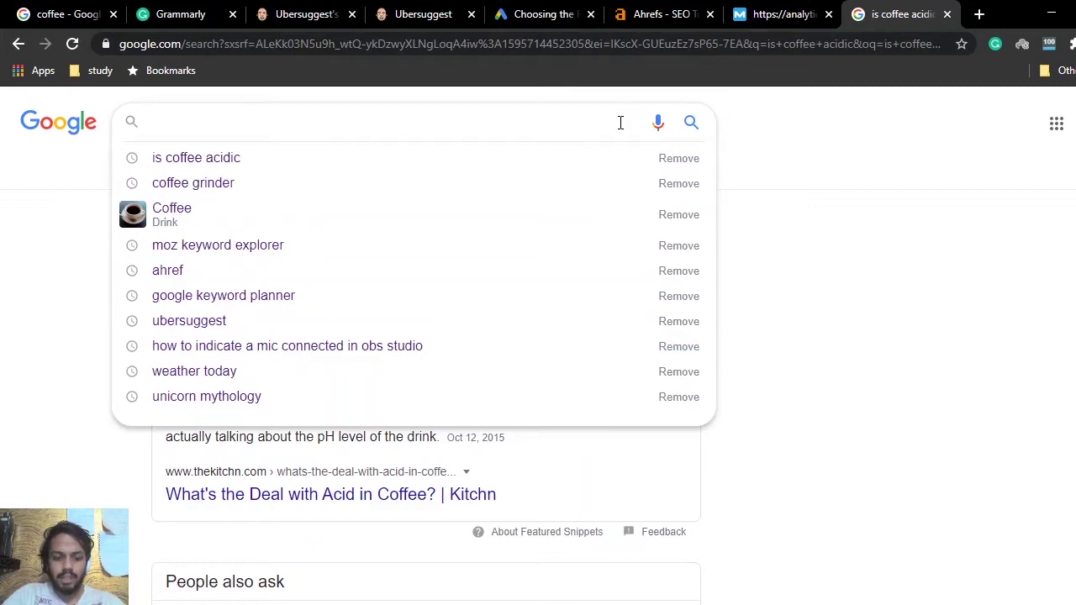
{"action": "type", "text": "coffee "}
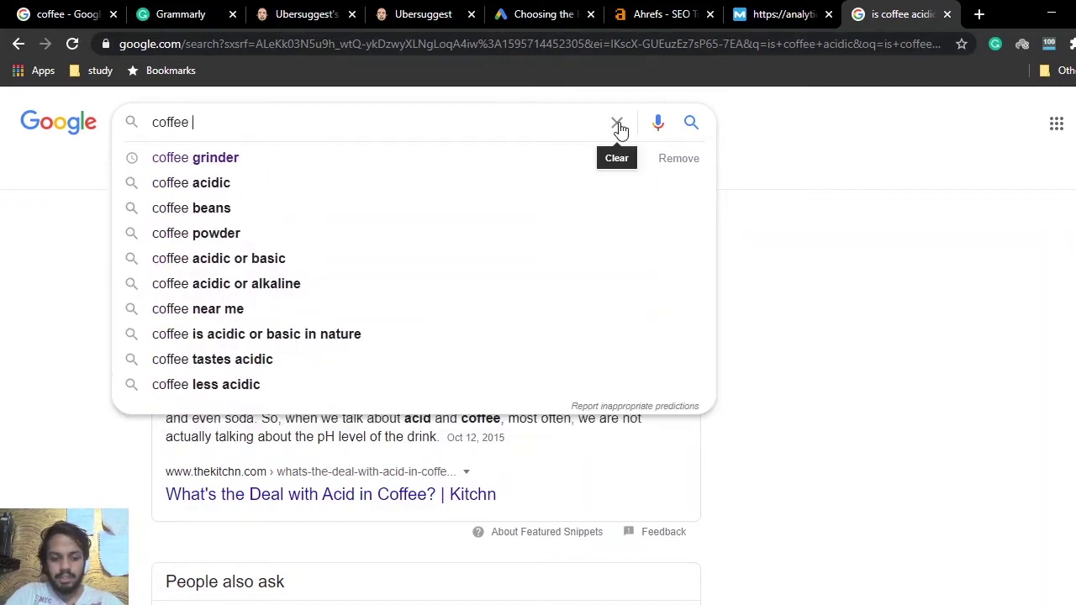
{"action": "type", "text": "in pre"}
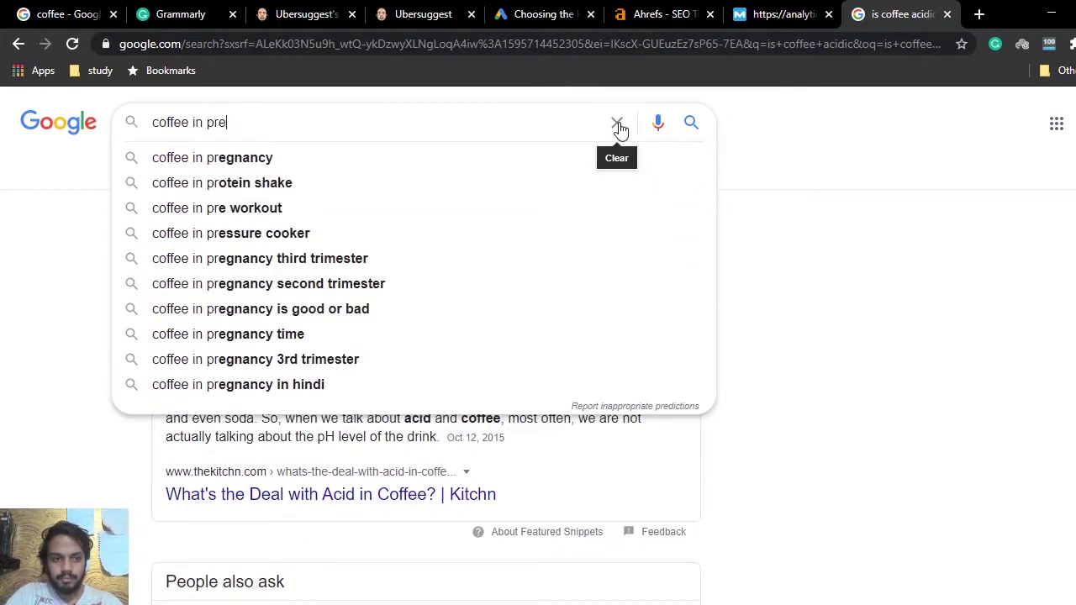
{"action": "key", "text": "Down"}
{"action": "key", "text": "Return"}
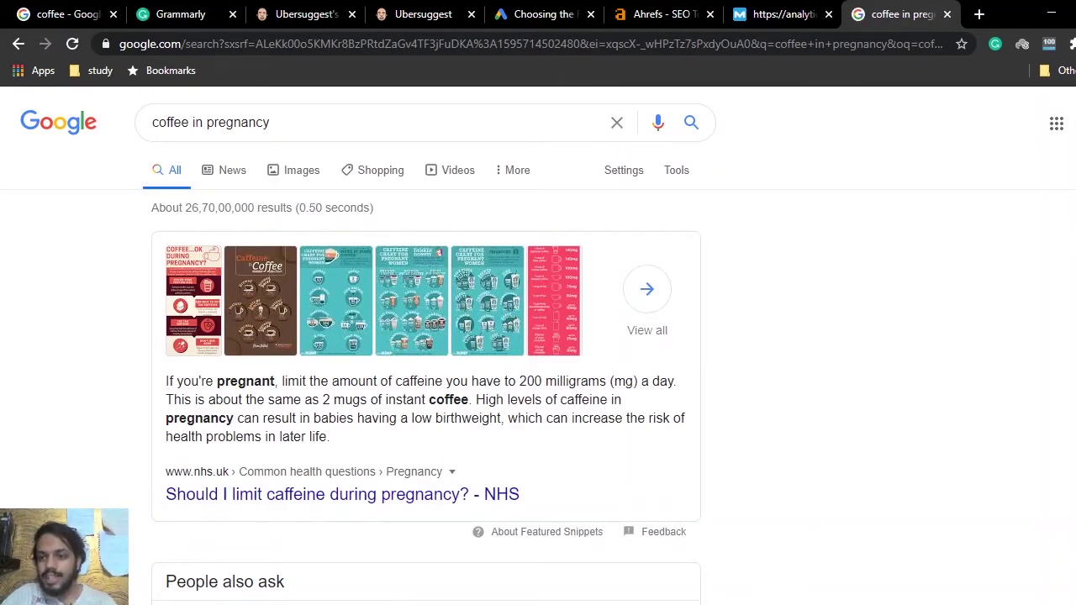
{"action": "scroll", "coordinate": [793, 298], "scroll_direction": "down", "scroll_amount": 2}
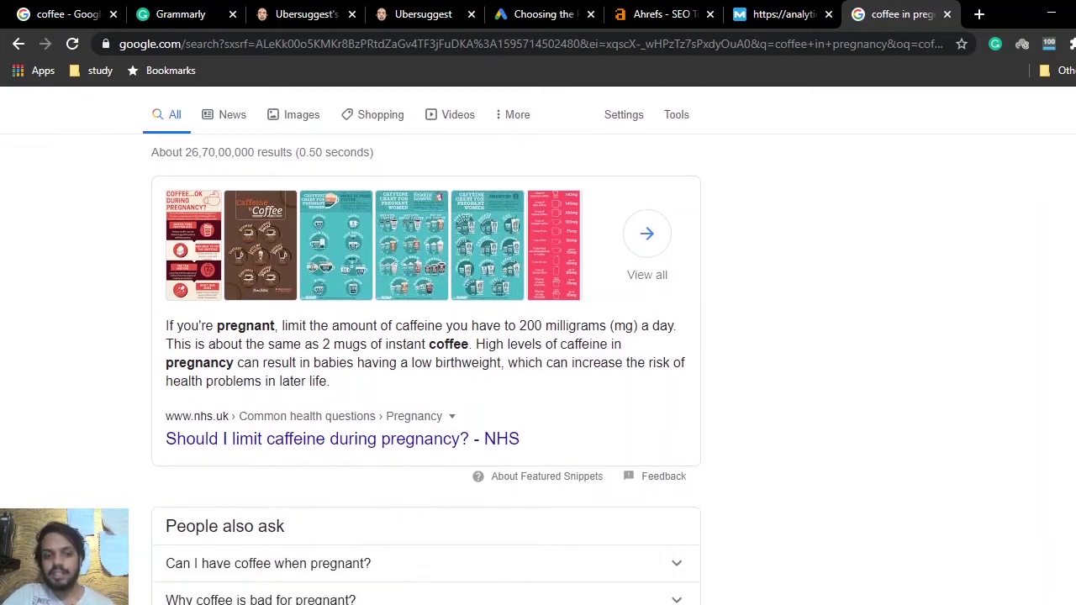
{"action": "scroll", "coordinate": [538, 345], "scroll_direction": "up", "scroll_amount": 1}
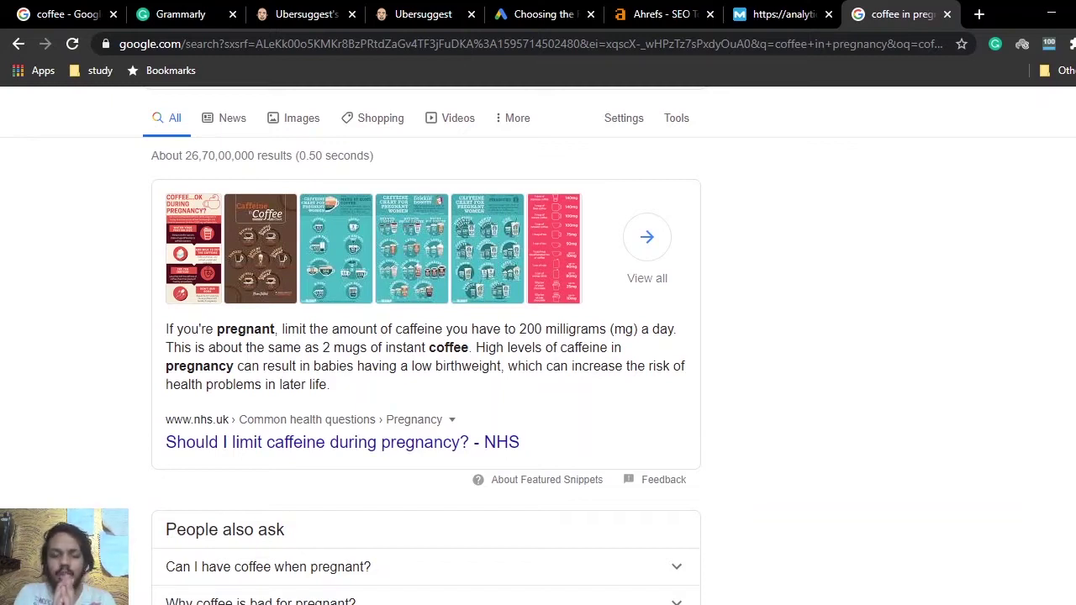
Open Google Ads Keyword Planner, switching to the second listed Google account to sign in.
{"action": "left_click", "coordinate": [530, 12]}
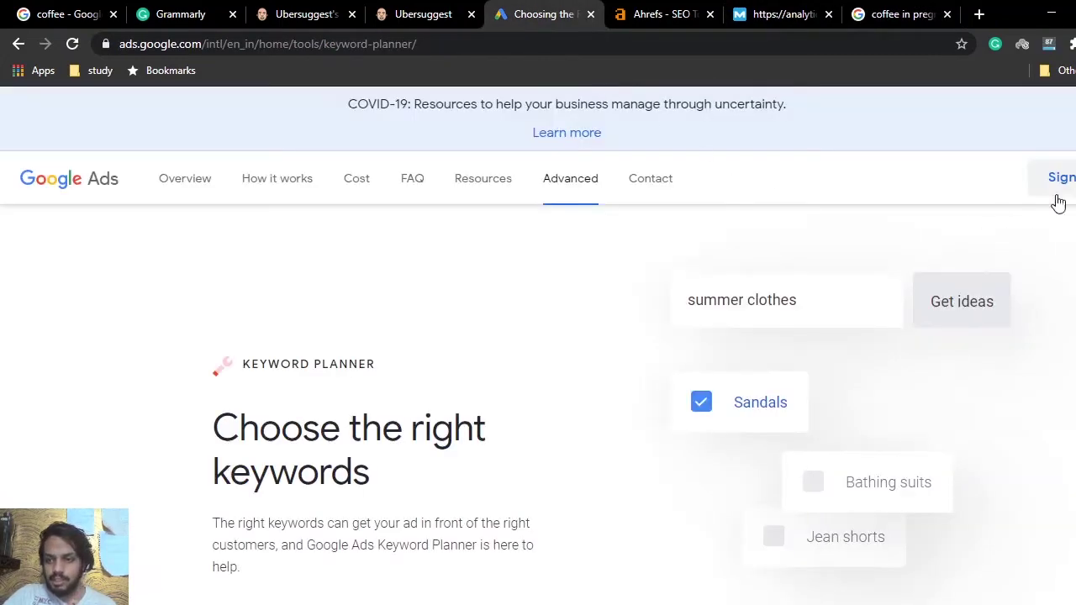
{"action": "left_click", "coordinate": [1068, 181]}
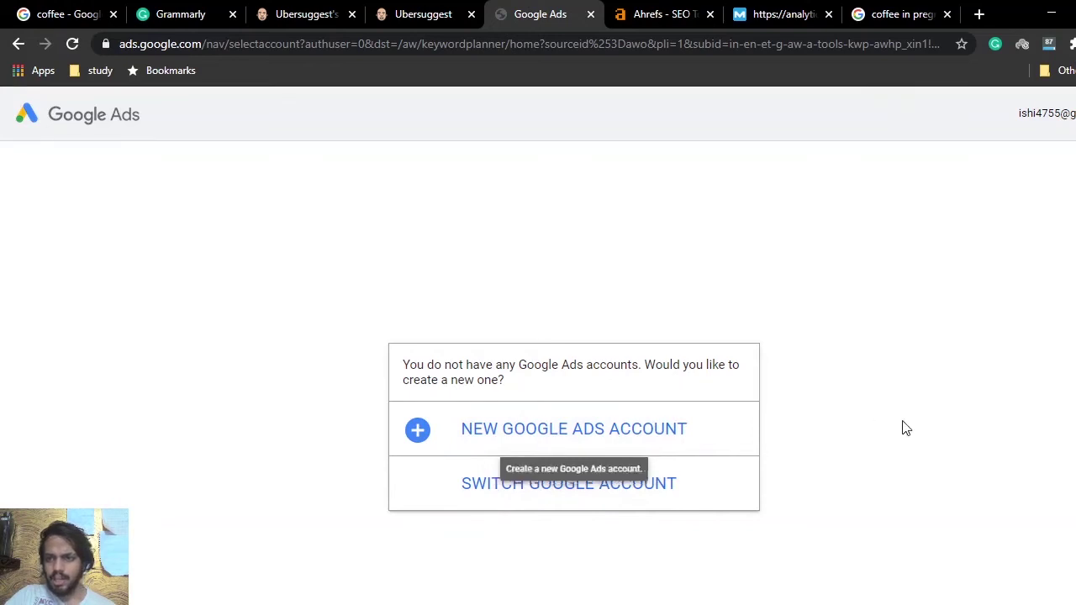
{"action": "left_click", "coordinate": [586, 492]}
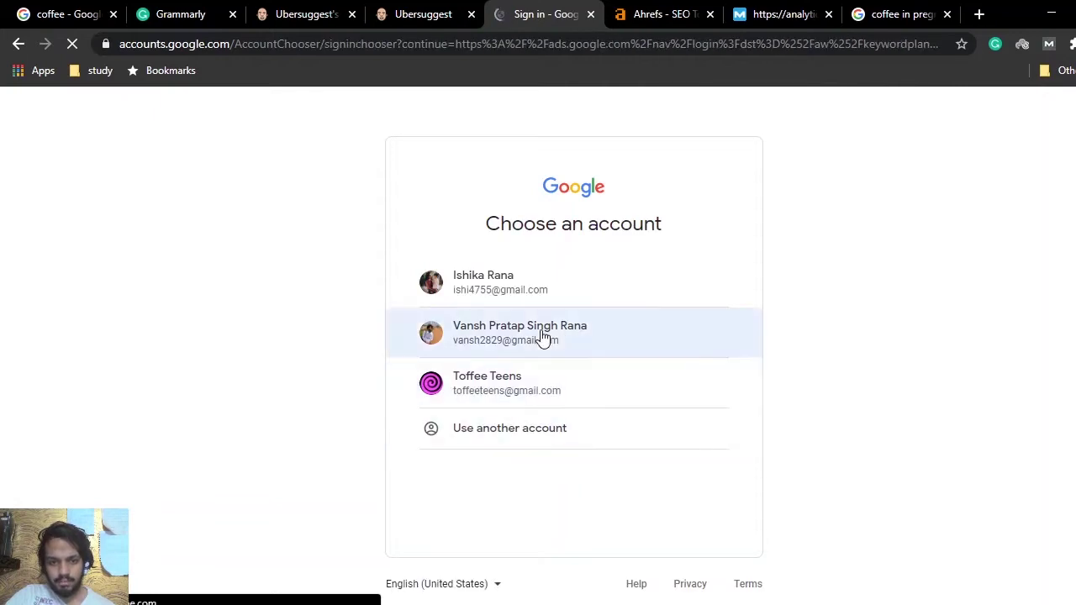
{"action": "left_click", "coordinate": [541, 333]}
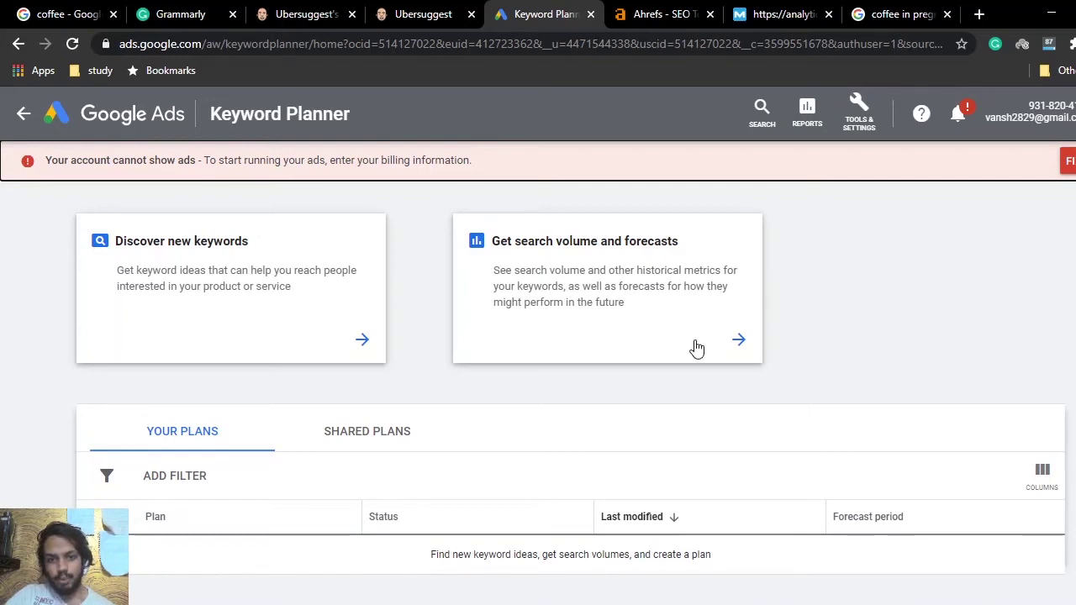
Get search volume and forecasts for the keyword "coffee" in Keyword Planner and review the plan's forecast metrics.
{"action": "right_click", "coordinate": [739, 338]}
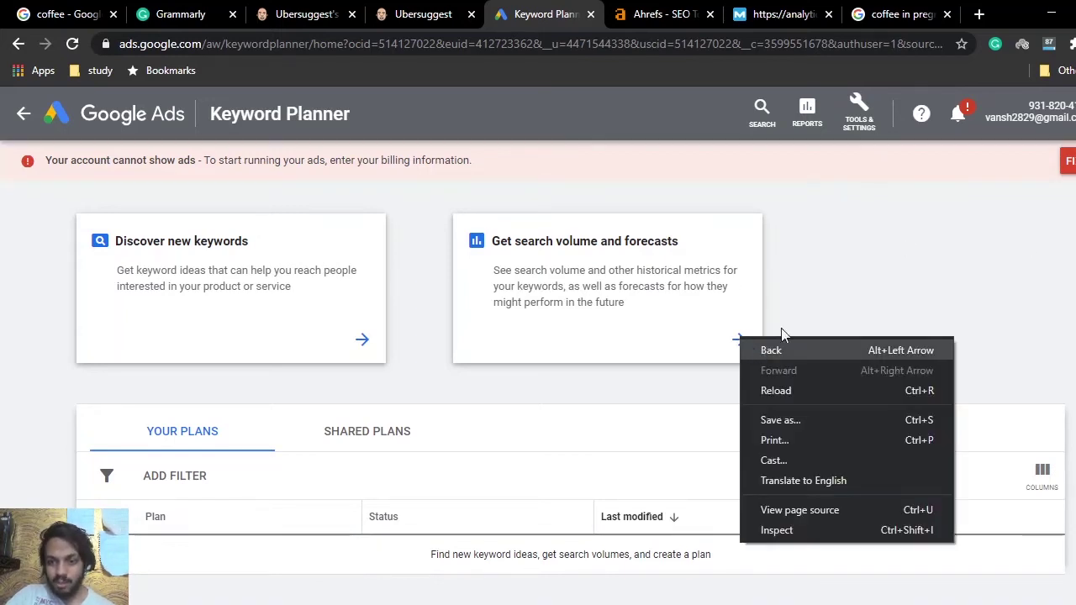
{"action": "left_click", "coordinate": [907, 264]}
{"action": "double_click", "coordinate": [743, 339]}
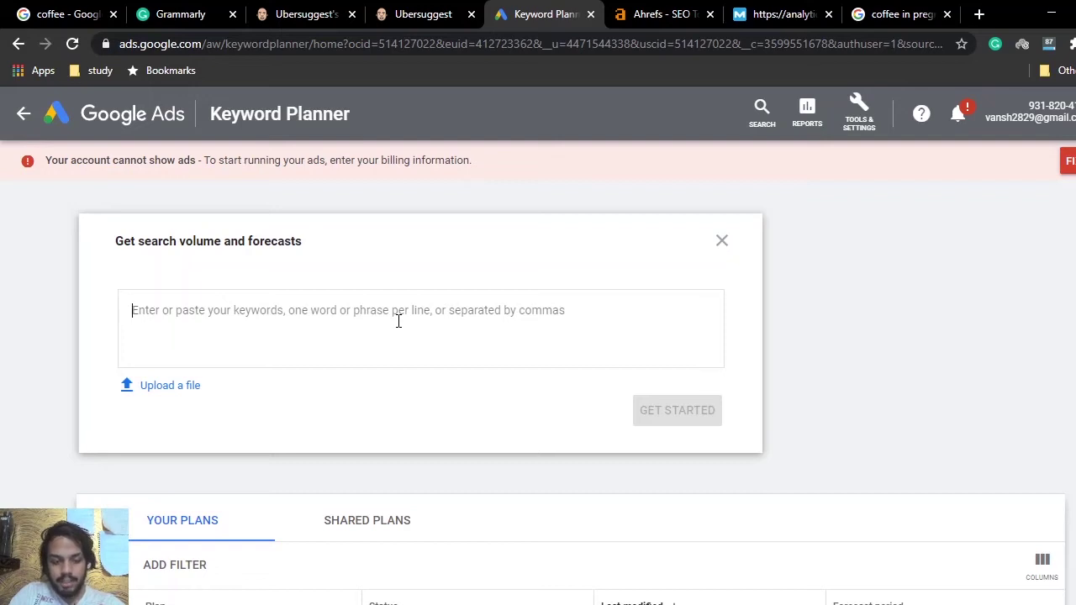
{"action": "type", "text": "coffee"}
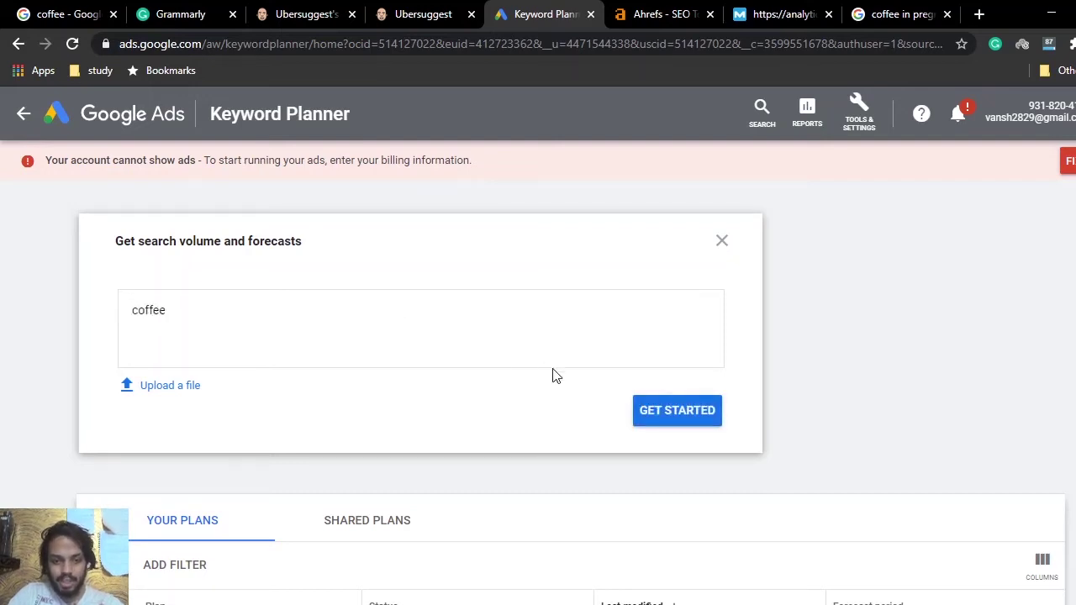
{"action": "left_click", "coordinate": [701, 408]}
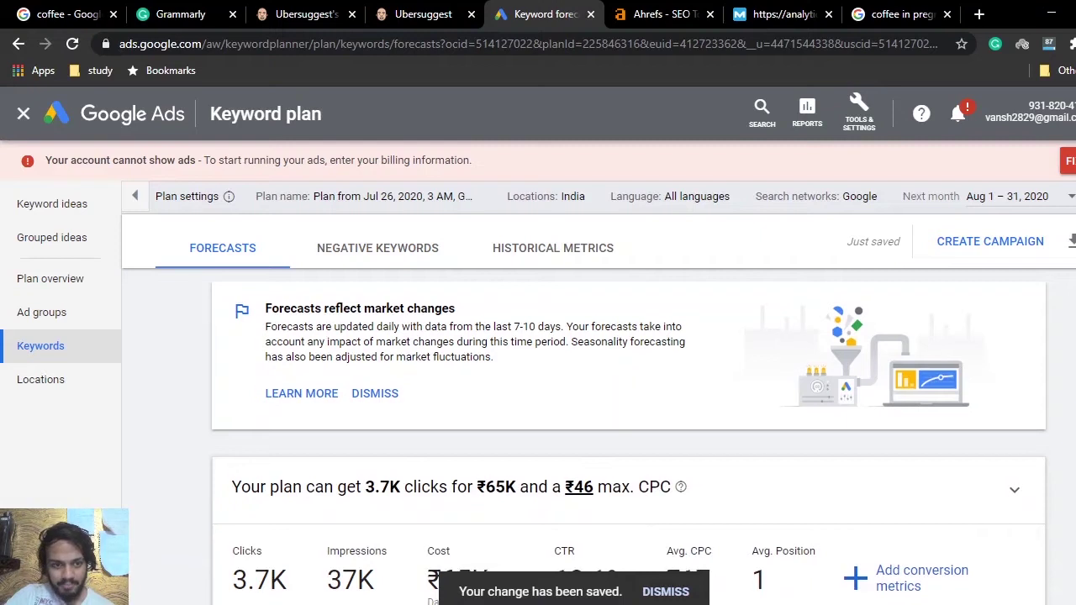
{"action": "scroll", "coordinate": [629, 437], "scroll_direction": "down", "scroll_amount": 2}
{"action": "scroll", "coordinate": [629, 437], "scroll_direction": "down", "scroll_amount": 3}
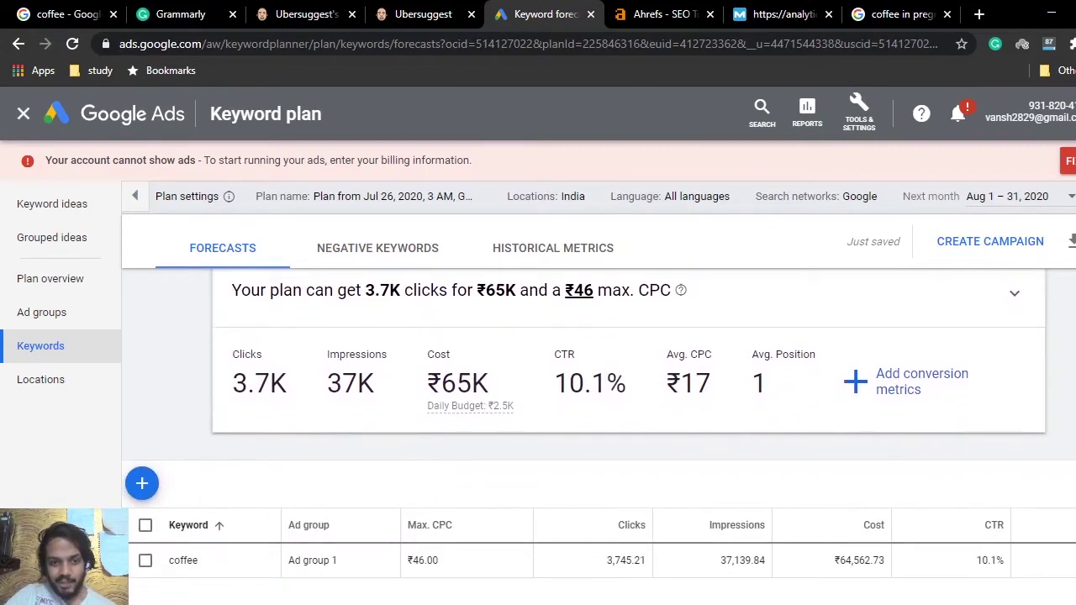
{"action": "scroll", "coordinate": [629, 437], "scroll_direction": "down", "scroll_amount": 1}
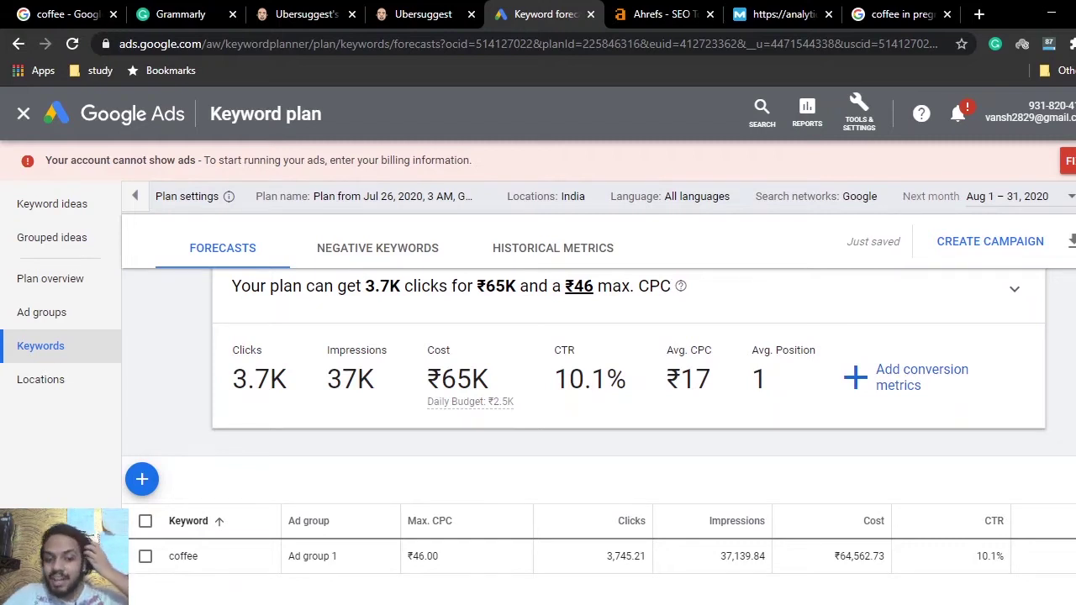
{"action": "scroll", "coordinate": [599, 436], "scroll_direction": "down", "scroll_amount": 1}
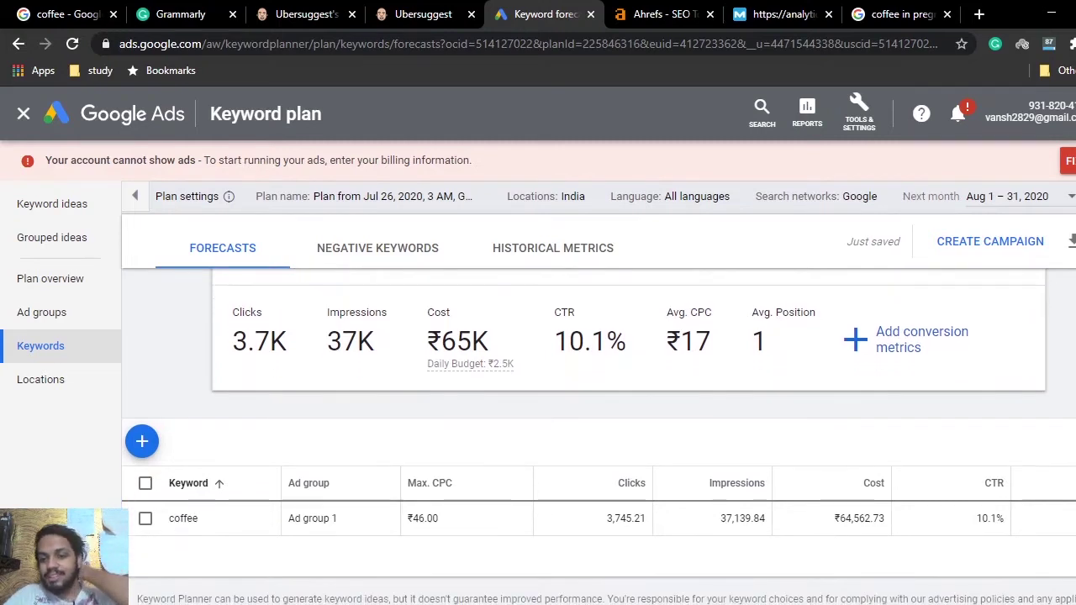
{"action": "scroll", "coordinate": [599, 437], "scroll_direction": "up", "scroll_amount": 3}
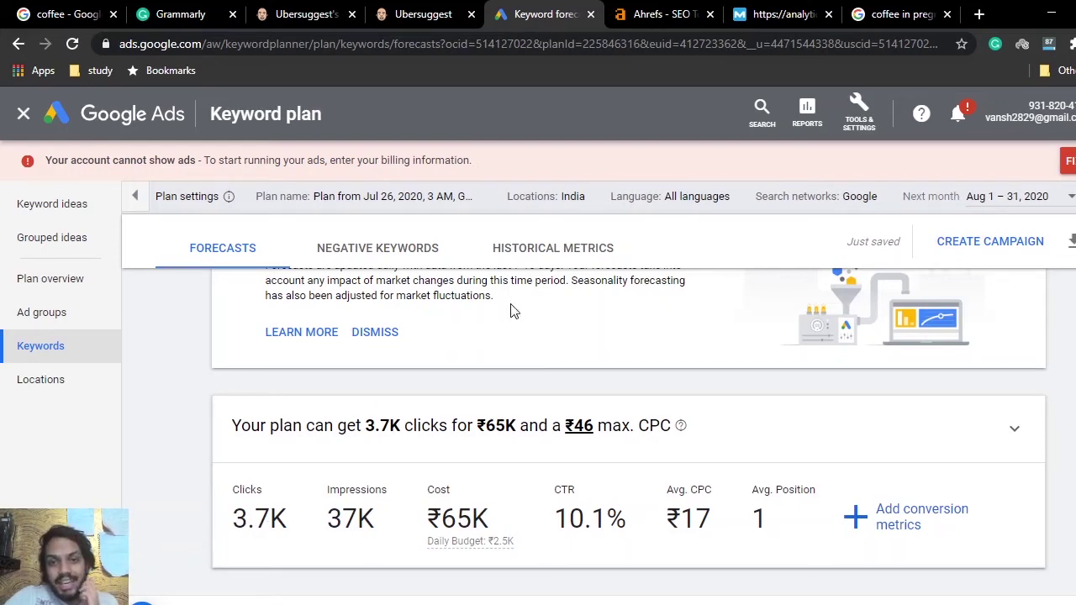
Show the Ahrefs home page and Moz's Keyword Explorer as alternative keyword research tools.
{"action": "left_click", "coordinate": [668, 15]}
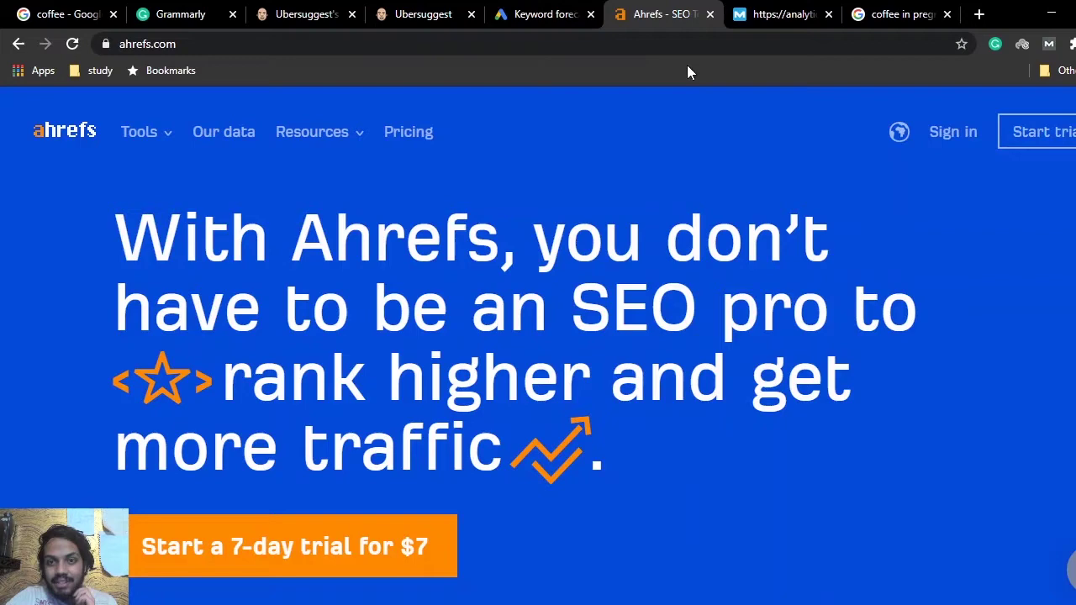
{"action": "left_click", "coordinate": [810, 14]}
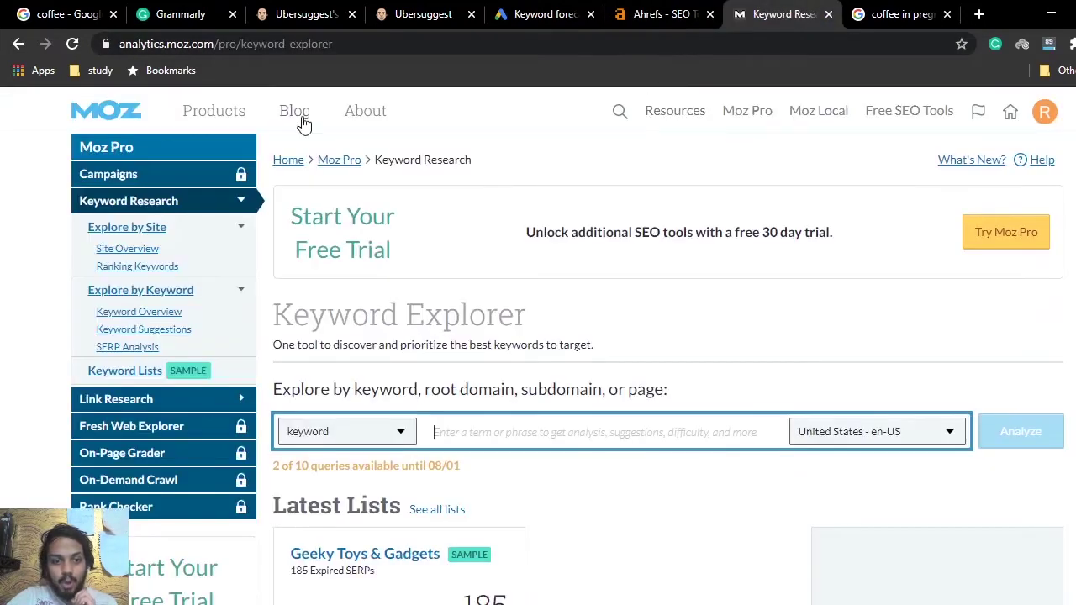
{"action": "left_click", "coordinate": [662, 14]}
{"action": "left_click", "coordinate": [782, 8]}
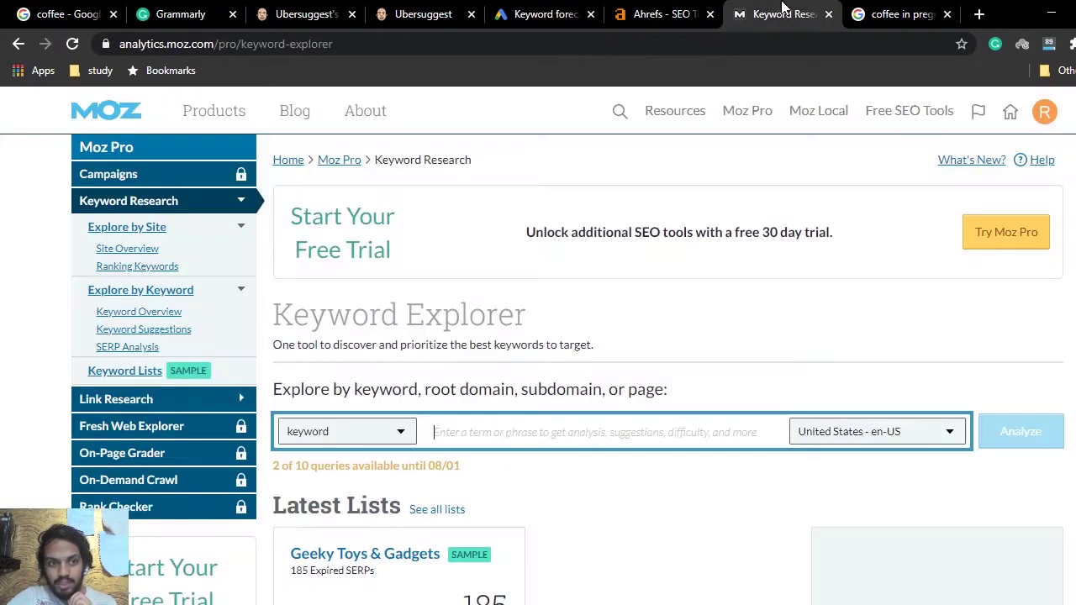
Revisit the Ahrefs home page, the Ubersuggest keyword ideas and the Keyword Planner forecasts, checking the OBS recording along the way.
{"action": "left_click", "coordinate": [676, 10]}
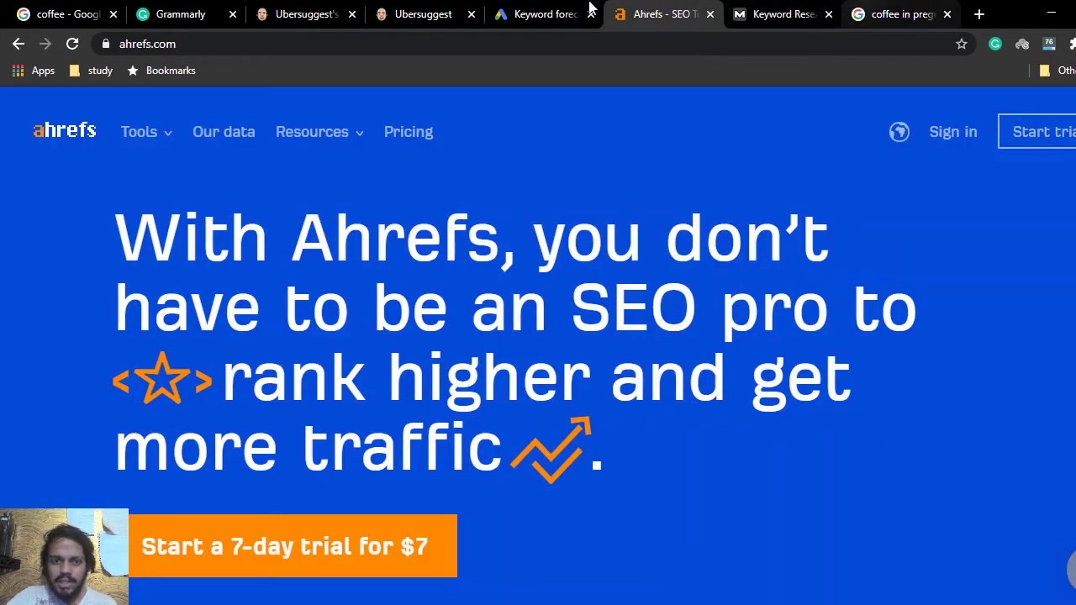
{"action": "left_click", "coordinate": [397, 8]}
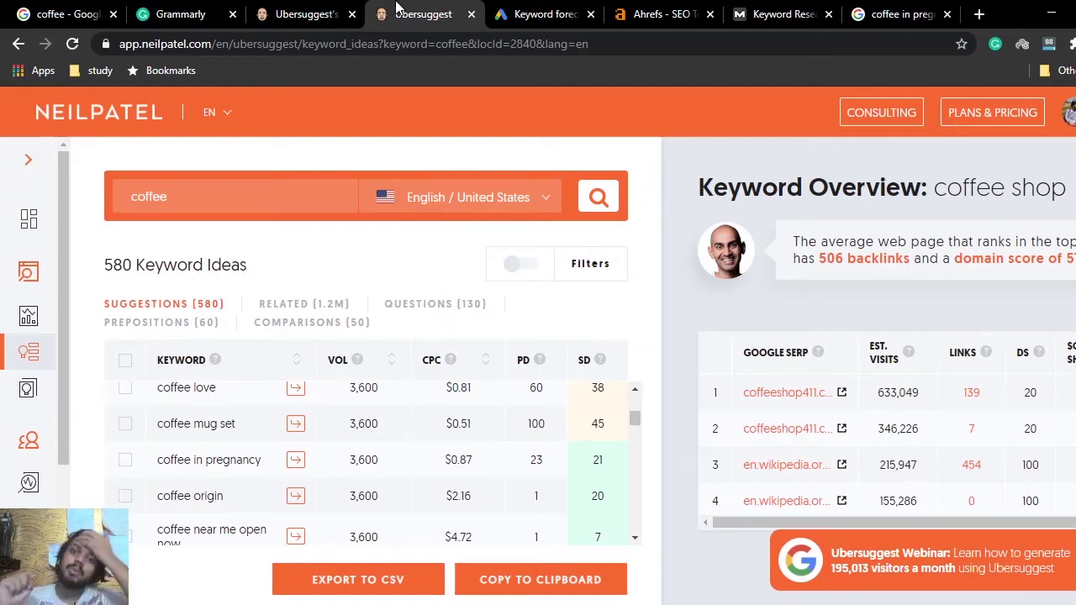
{"action": "left_click", "coordinate": [514, 12]}
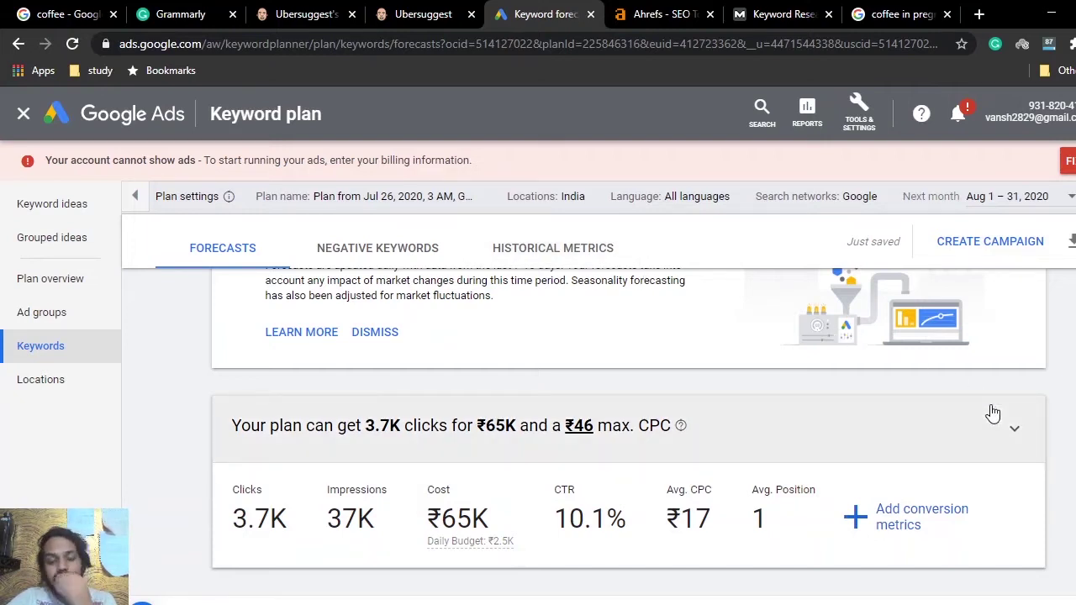
{"action": "left_click", "coordinate": [677, 604]}
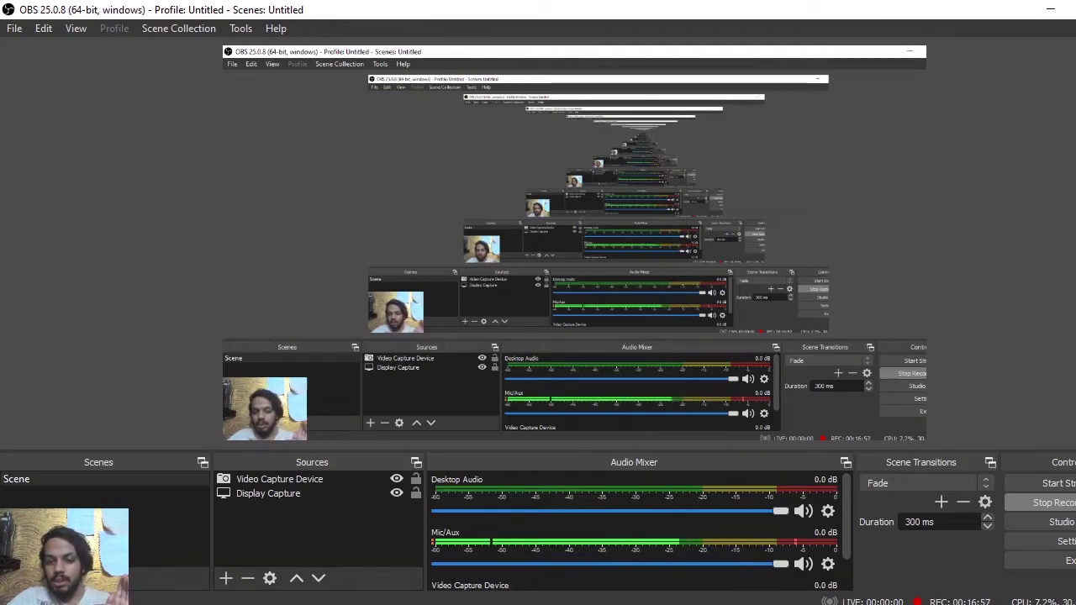
{"action": "left_click", "coordinate": [715, 603]}
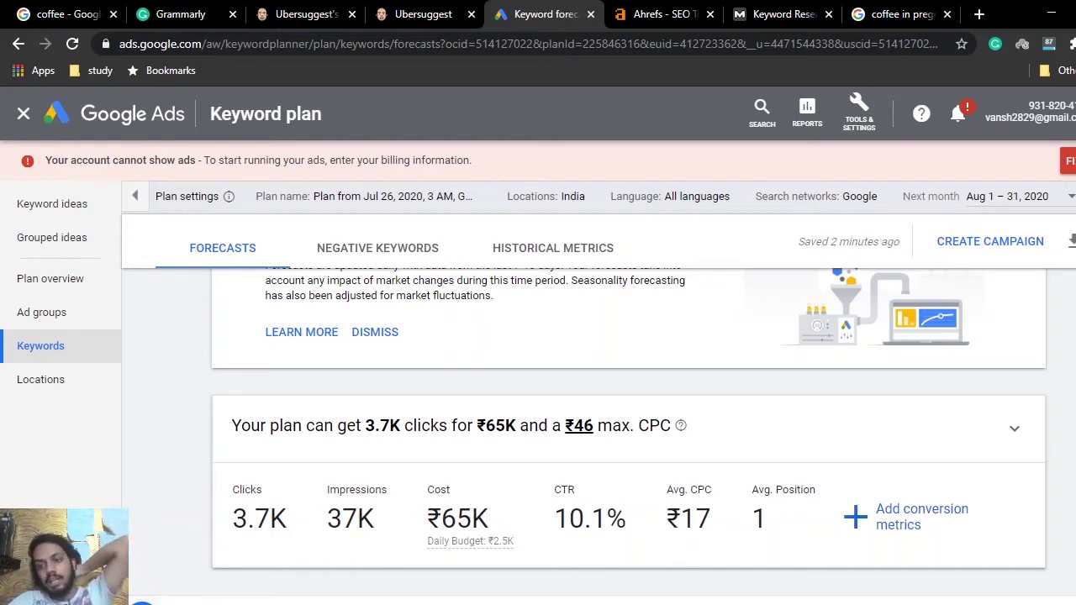
{"action": "scroll", "coordinate": [619, 431], "scroll_direction": "down", "scroll_amount": 1}
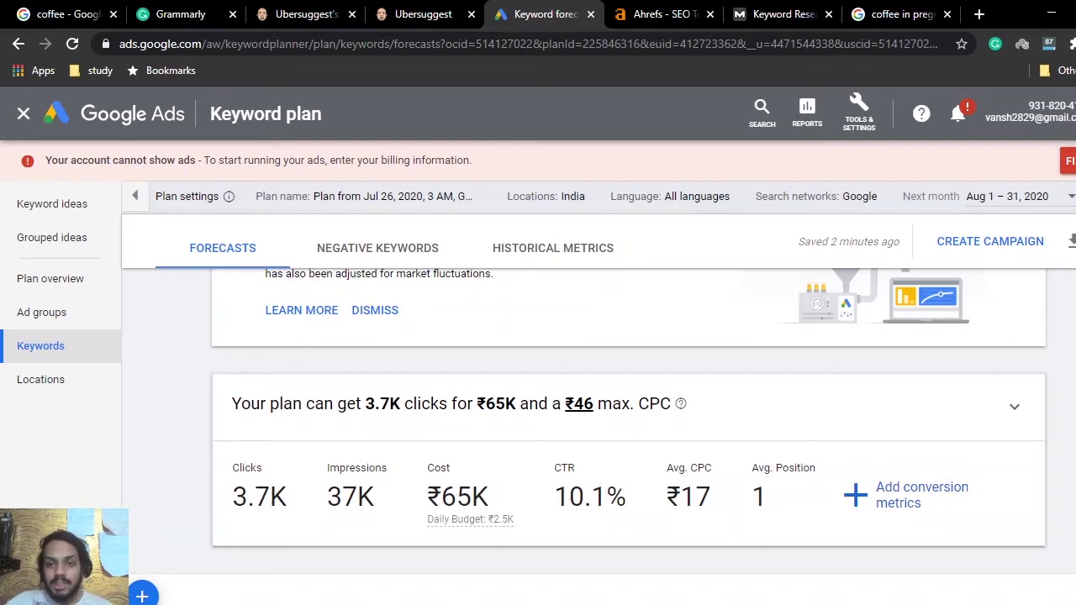
Return to the Google results for "coffee in pregnancy" and look over the featured snippet, related questions and organic results.
{"action": "left_click", "coordinate": [917, 13]}
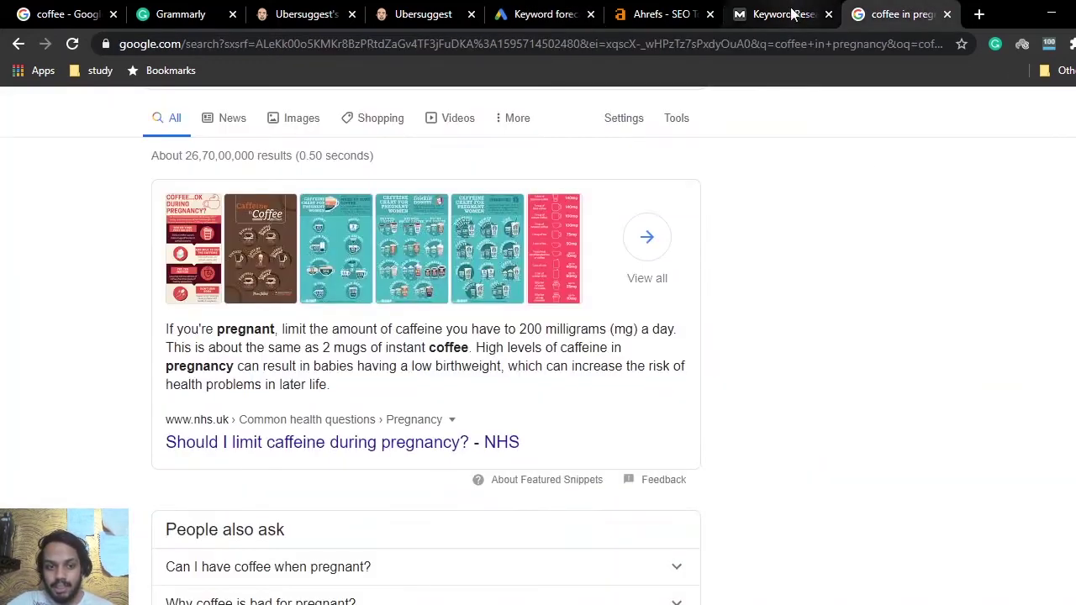
{"action": "scroll", "coordinate": [538, 336], "scroll_direction": "down", "scroll_amount": 2}
{"action": "scroll", "coordinate": [538, 337], "scroll_direction": "up", "scroll_amount": 2}
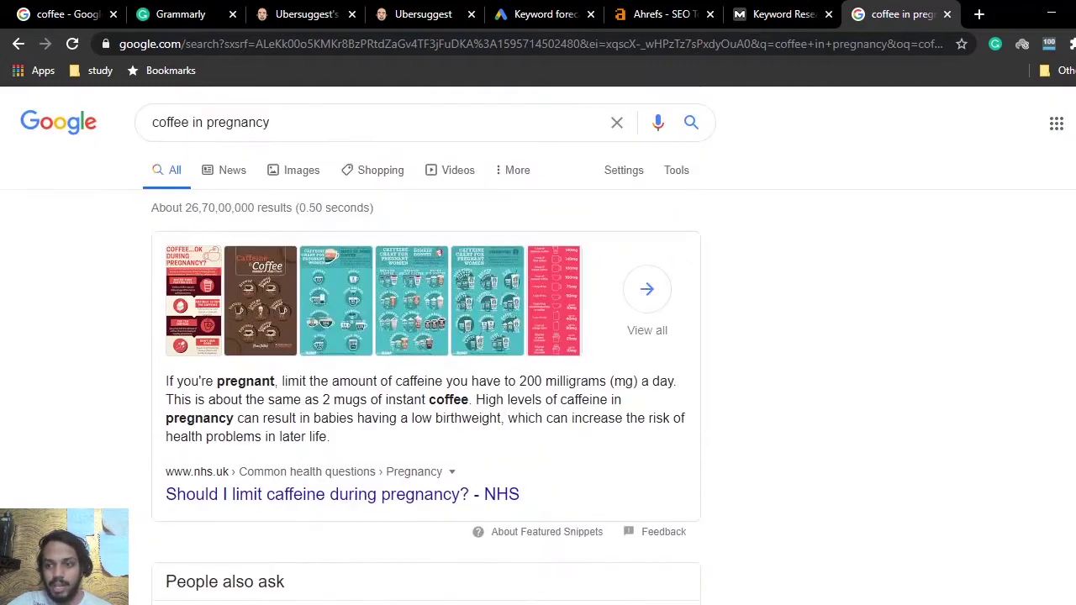
{"action": "scroll", "coordinate": [538, 337], "scroll_direction": "down", "scroll_amount": 3}
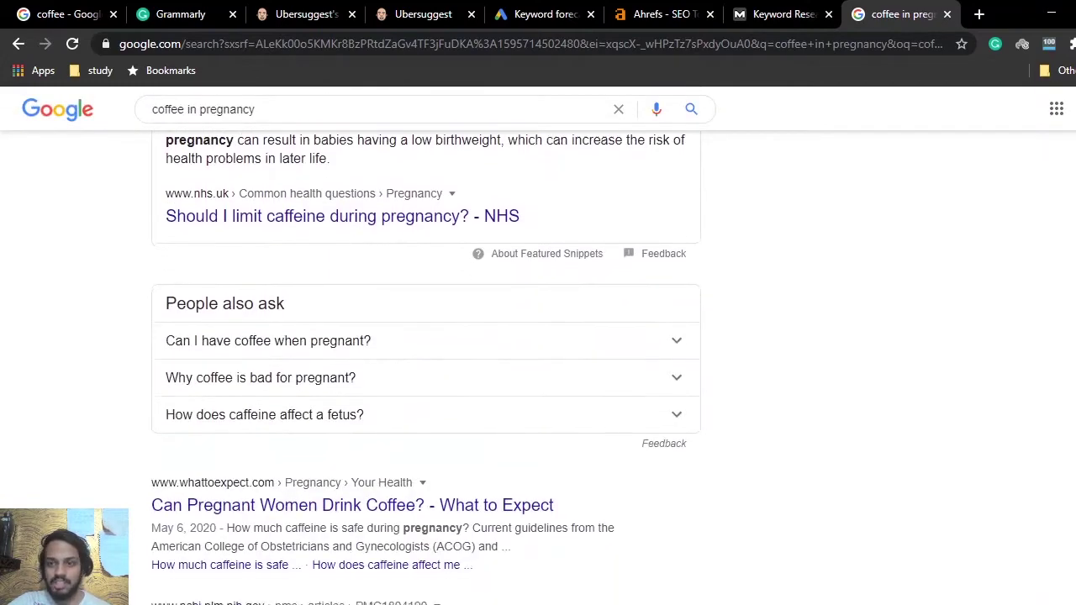
{"action": "scroll", "coordinate": [538, 336], "scroll_direction": "down", "scroll_amount": 3}
{"action": "scroll", "coordinate": [538, 336], "scroll_direction": "up", "scroll_amount": 6}
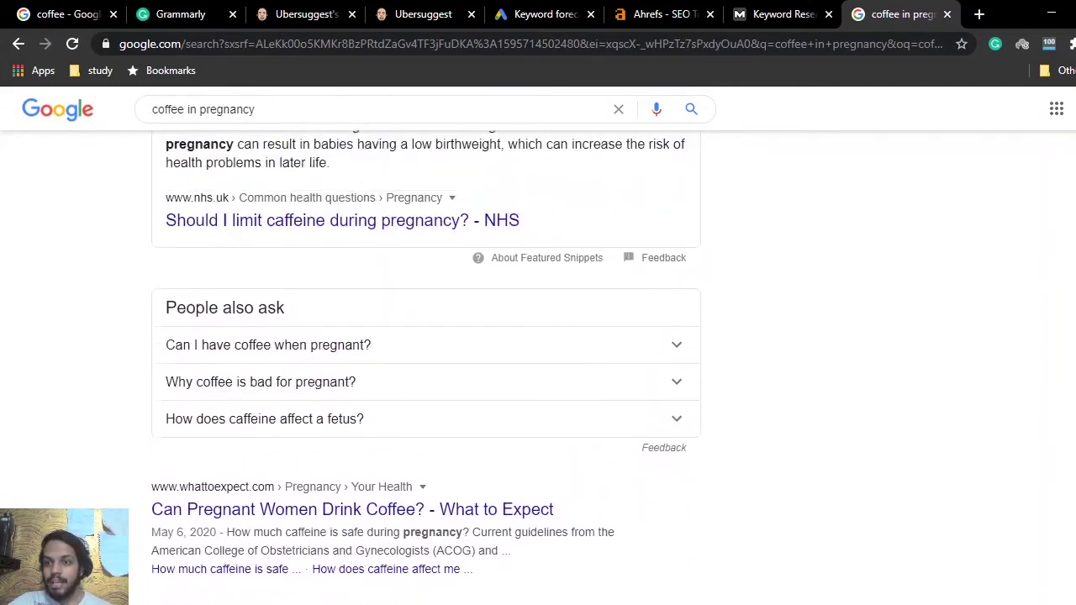
Turn on the MozBar extension on the search results and open the Ahrefs sign-in page.
{"action": "left_click", "coordinate": [1049, 48]}
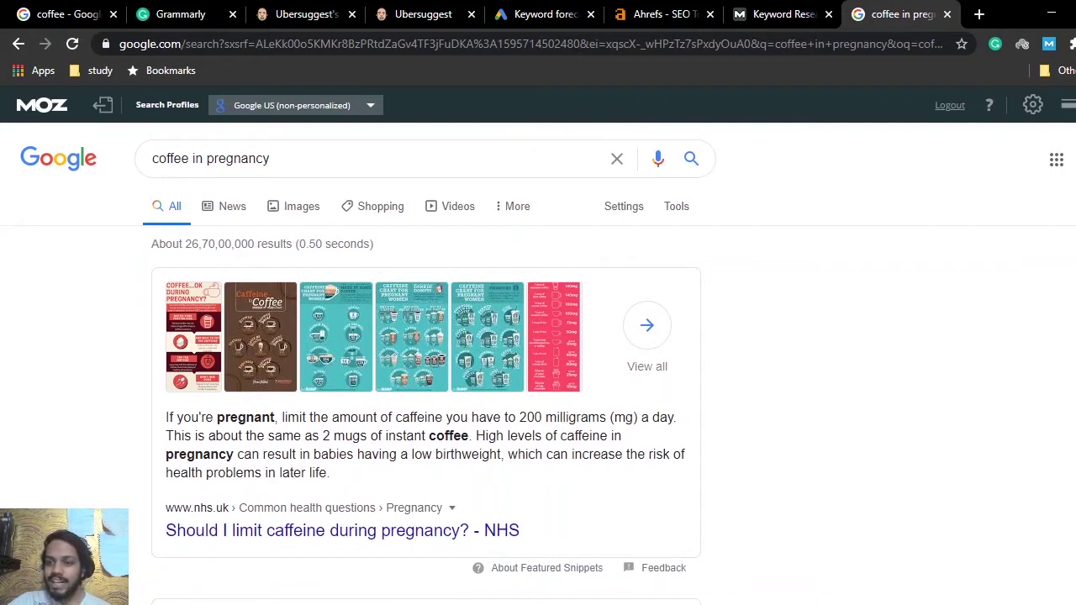
{"action": "scroll", "coordinate": [538, 361], "scroll_direction": "down", "scroll_amount": 2}
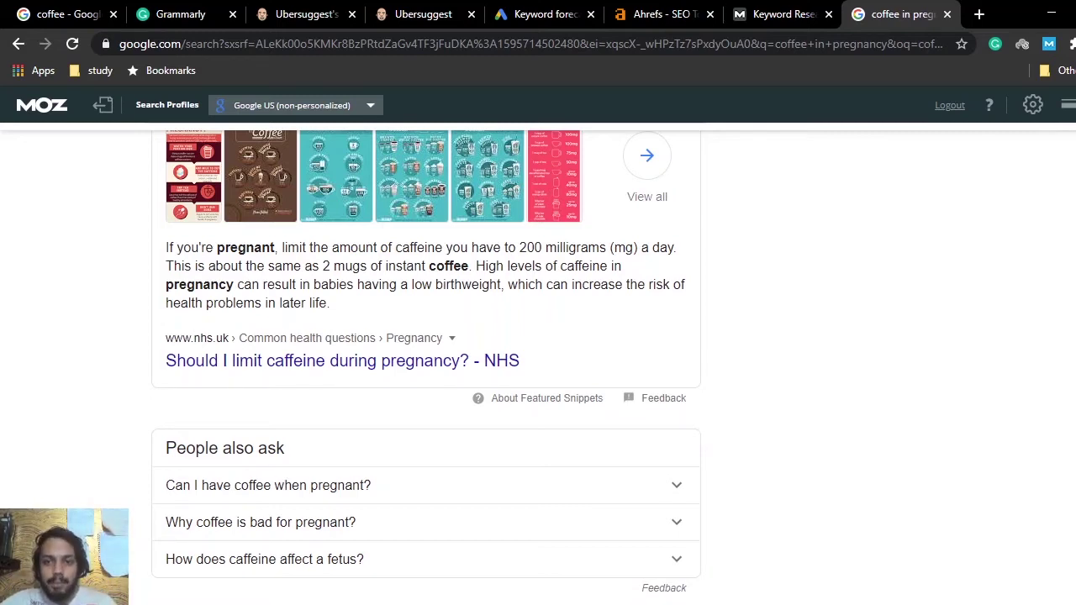
{"action": "left_click", "coordinate": [659, 14]}
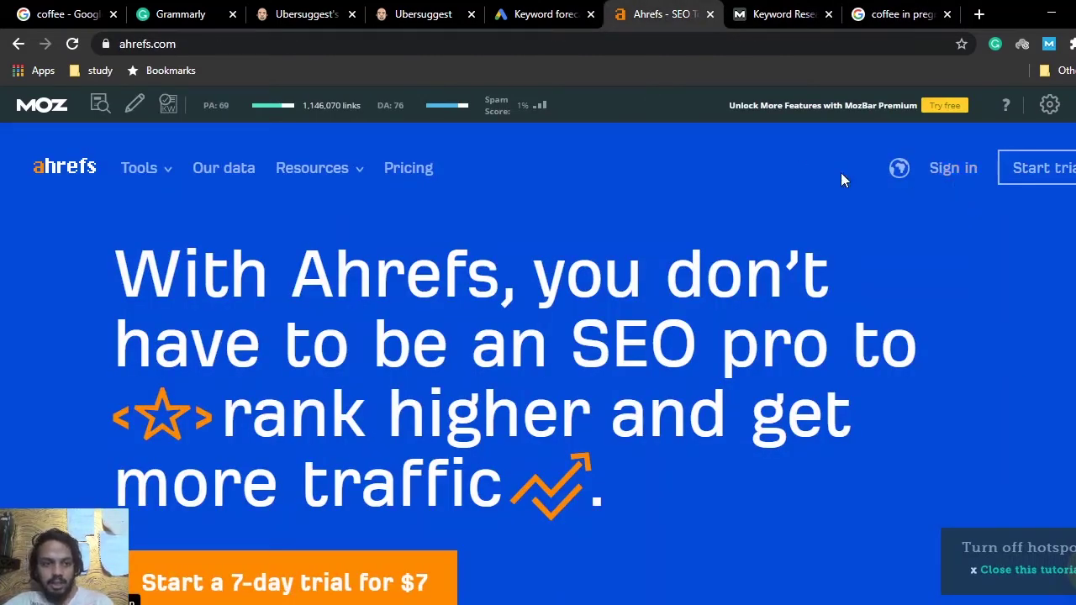
{"action": "left_click", "coordinate": [949, 171]}
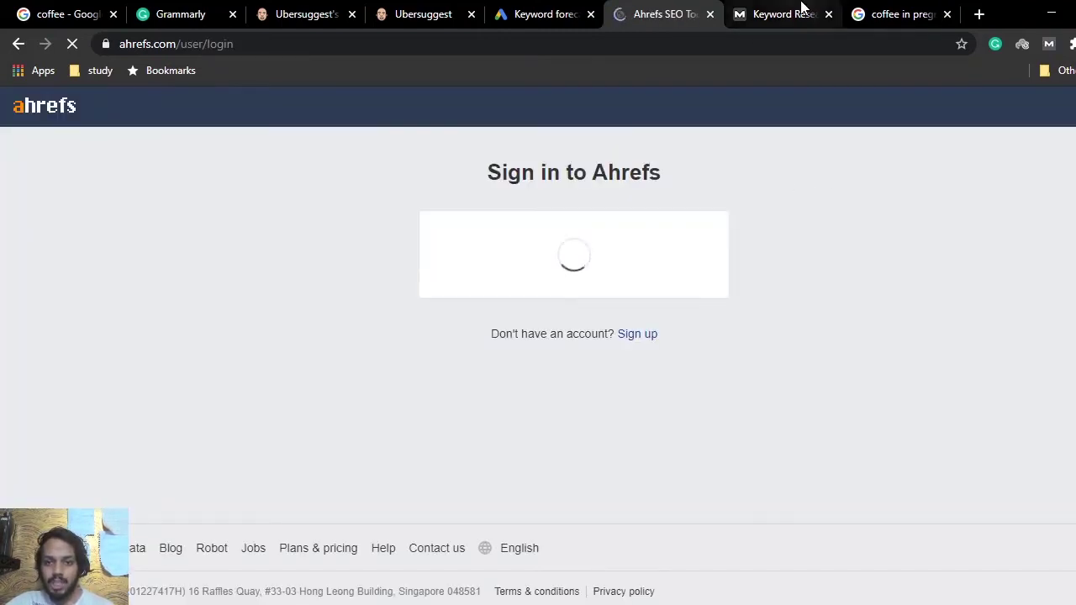
Analyze the keyword "coffee" for United States - en-US in Moz Keyword Explorer and compare its metrics with the Keyword Planner forecasts.
{"action": "left_click", "coordinate": [799, 12]}
{"action": "left_click", "coordinate": [625, 468]}
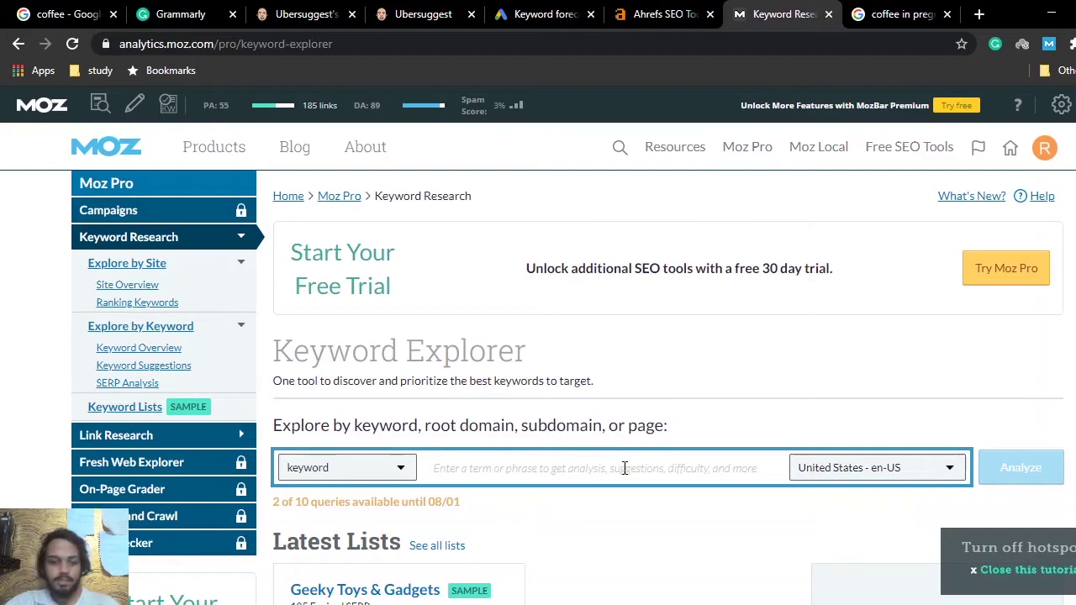
{"action": "type", "text": "coffee"}
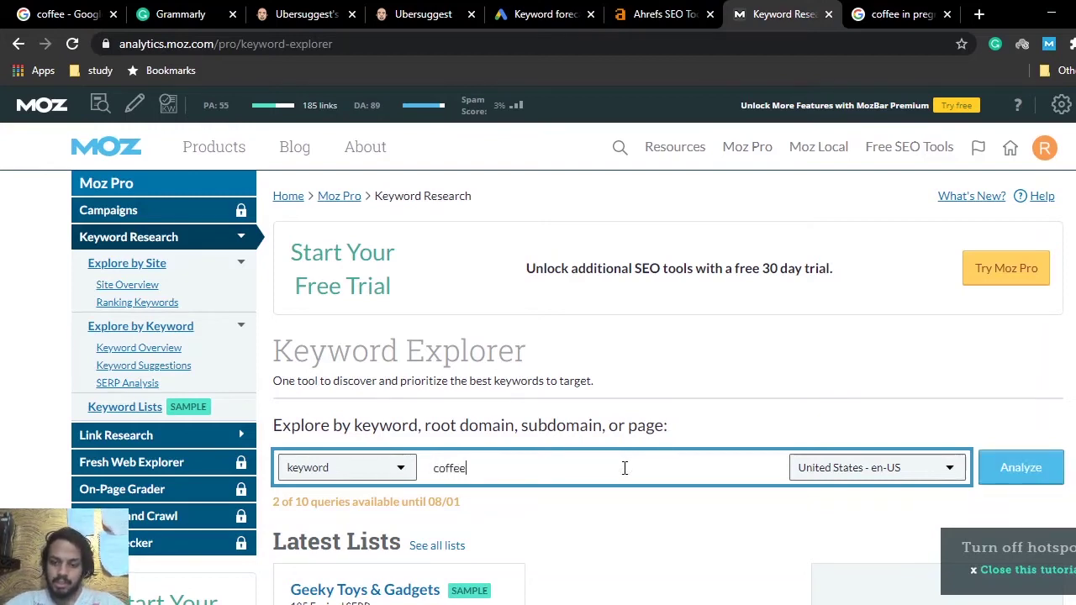
{"action": "key", "text": "Return"}
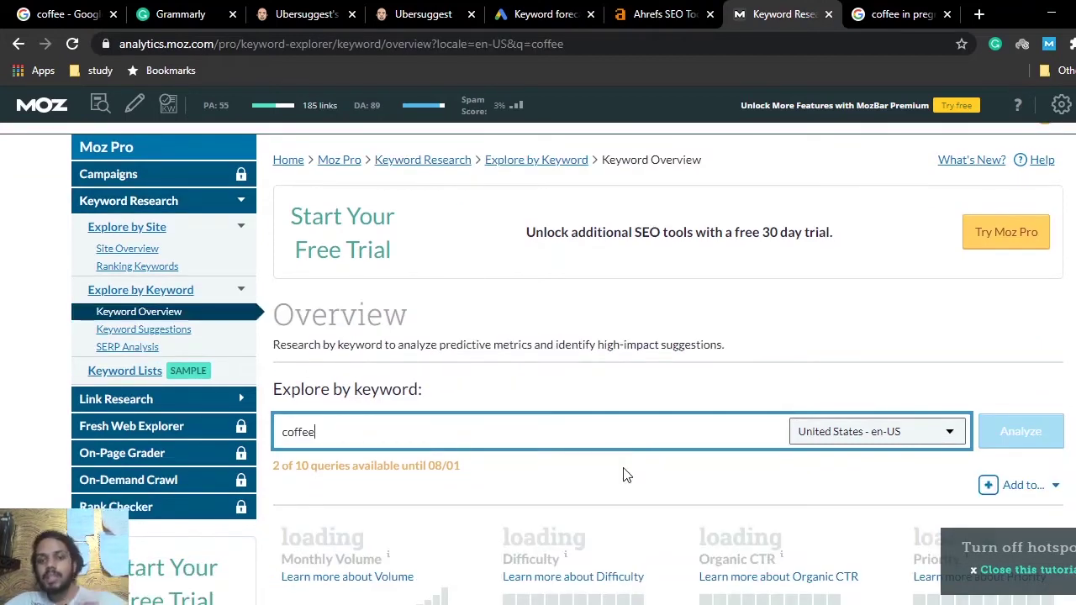
{"action": "scroll", "coordinate": [672, 353], "scroll_direction": "down", "scroll_amount": 1}
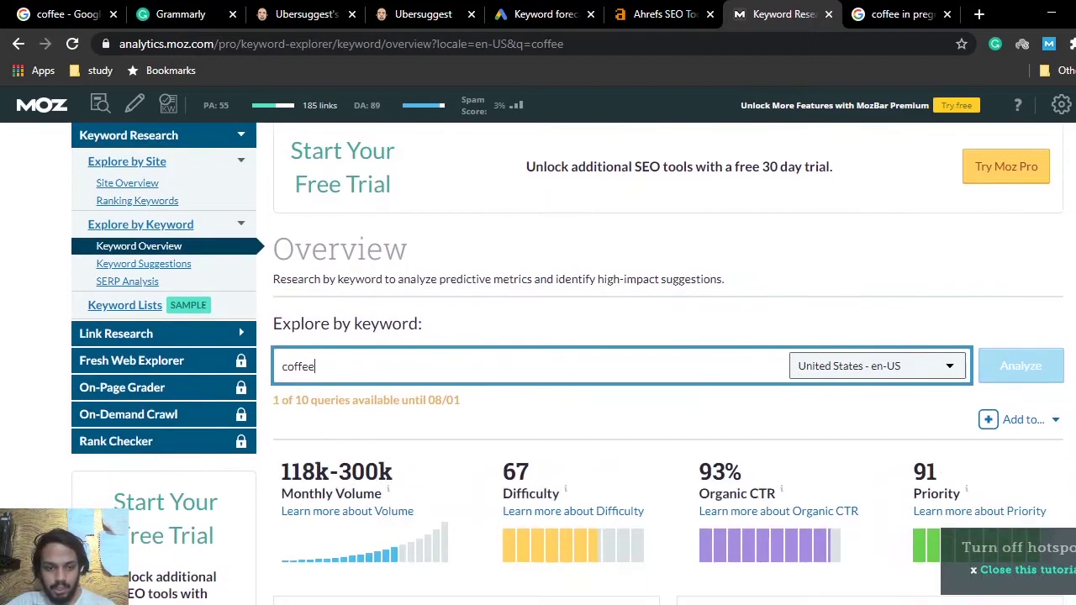
{"action": "scroll", "coordinate": [622, 363], "scroll_direction": "down", "scroll_amount": 1}
{"action": "scroll", "coordinate": [567, 361], "scroll_direction": "down", "scroll_amount": 1}
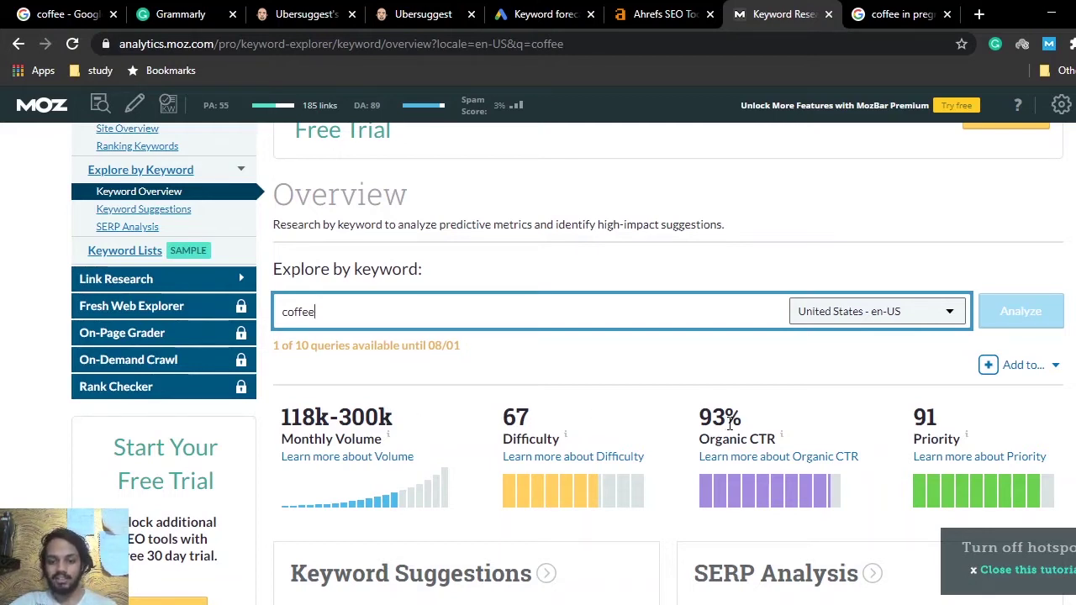
{"action": "left_click", "coordinate": [535, 14]}
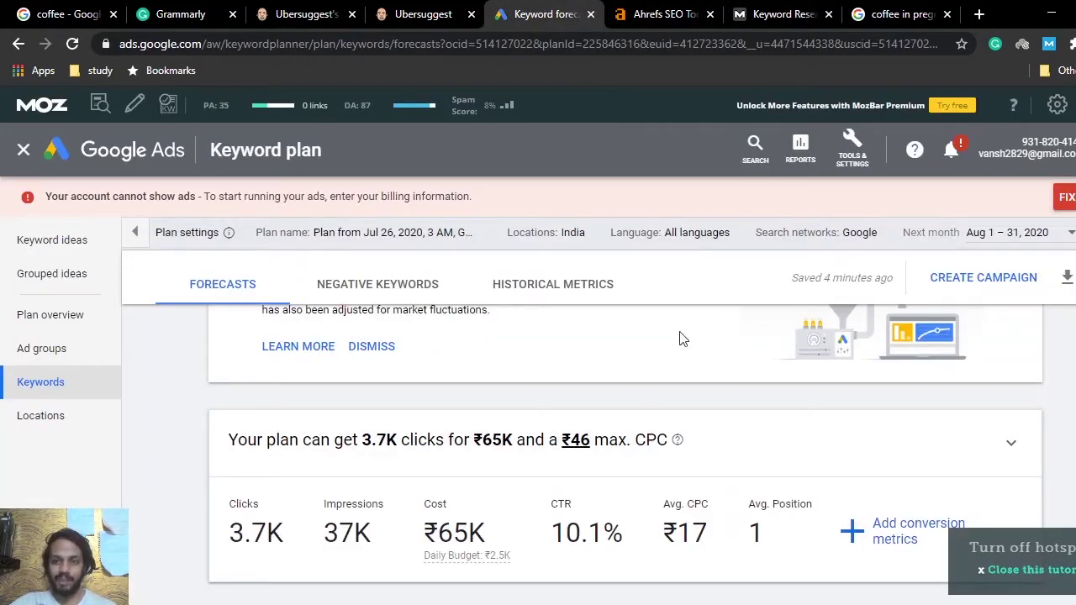
{"action": "left_click", "coordinate": [771, 13]}
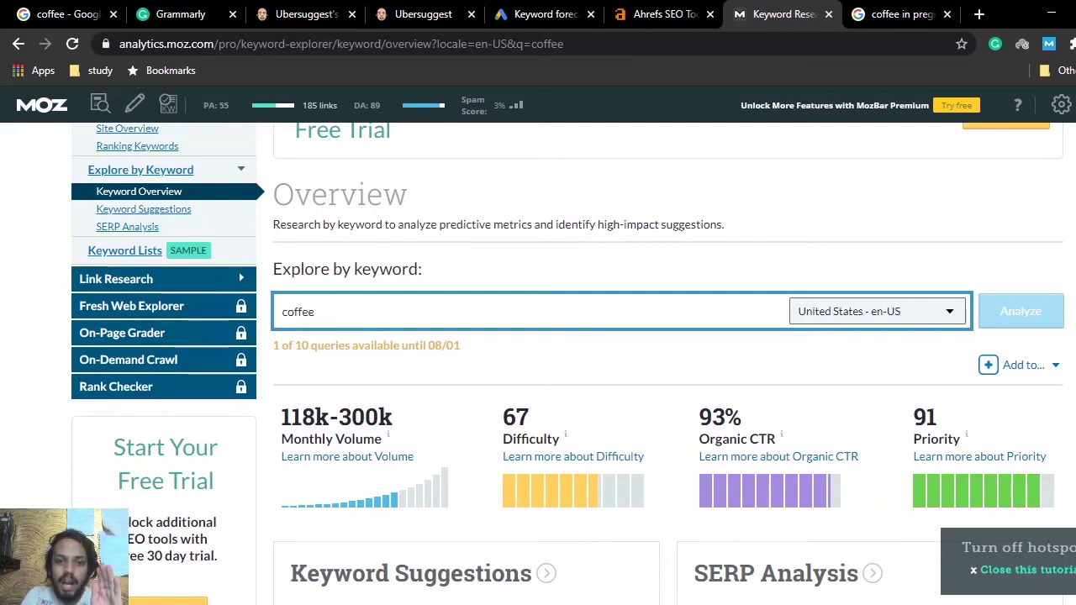
Try to sign in to Ahrefs with the second listed Google account, repeat the attempt, and close the Ahrefs page.
{"action": "left_click", "coordinate": [438, 7]}
{"action": "left_click", "coordinate": [638, 10]}
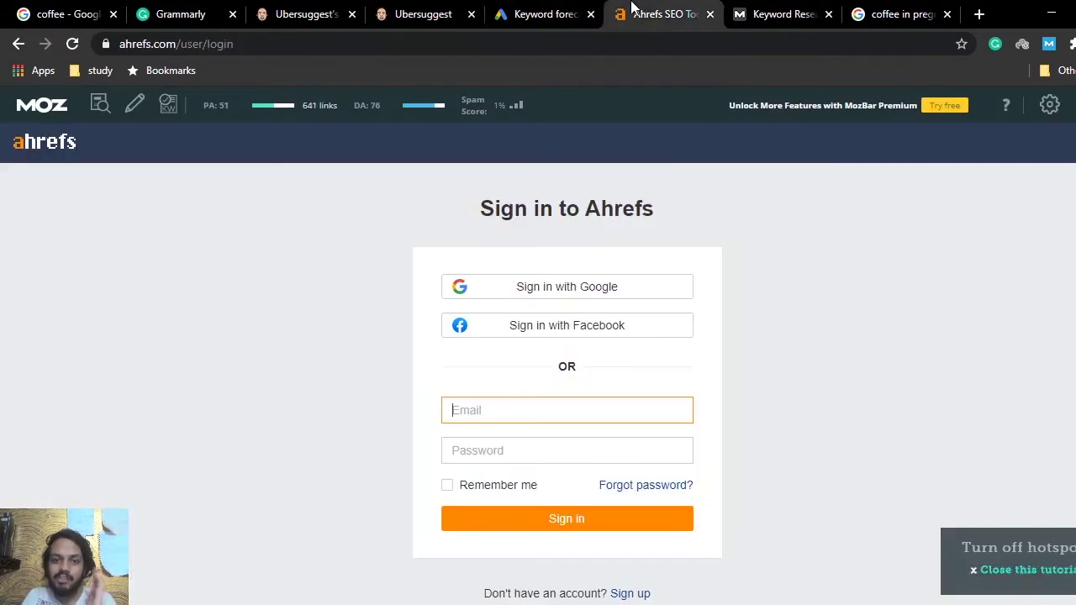
{"action": "left_click", "coordinate": [627, 288]}
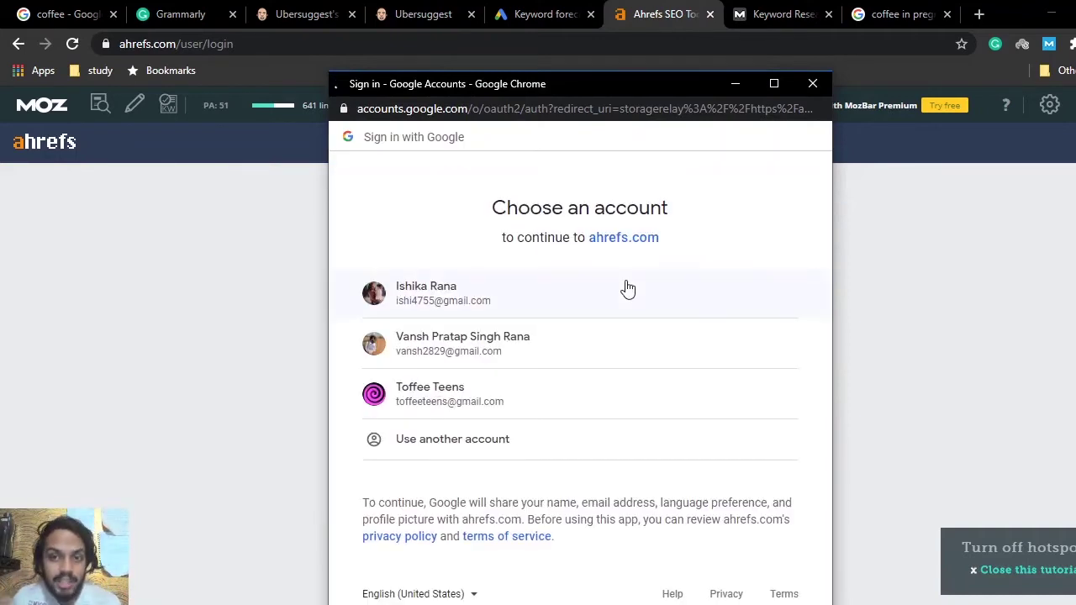
{"action": "left_click", "coordinate": [602, 339]}
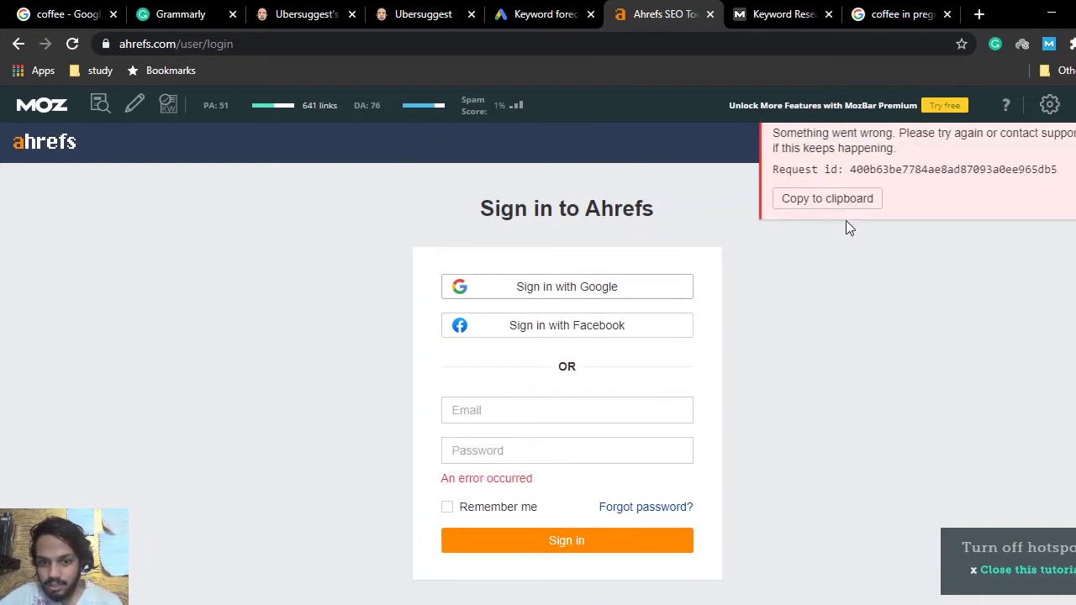
{"action": "left_click", "coordinate": [595, 298]}
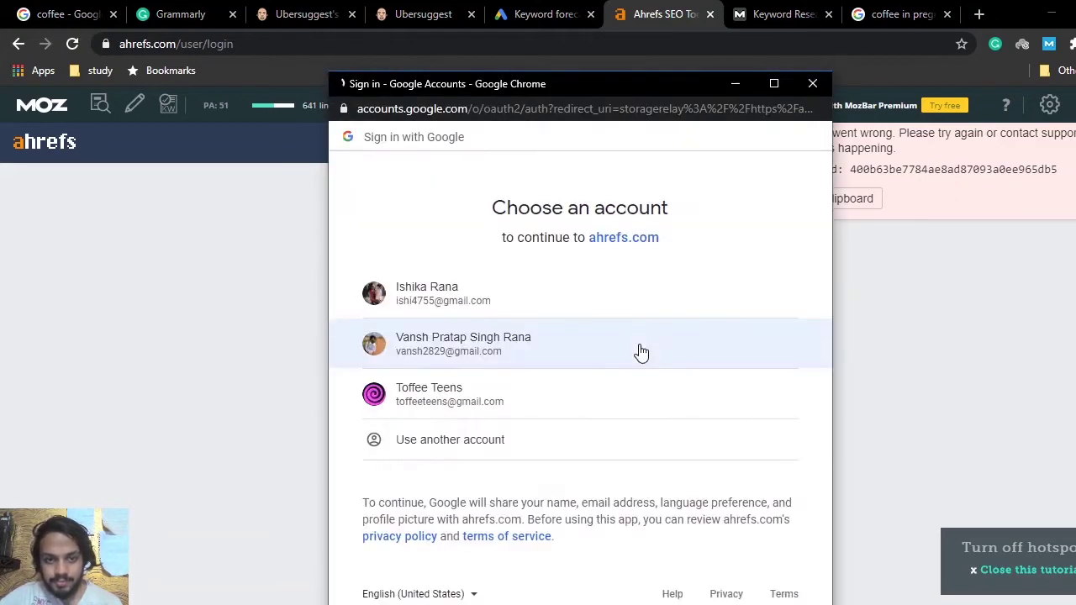
{"action": "left_click", "coordinate": [601, 351]}
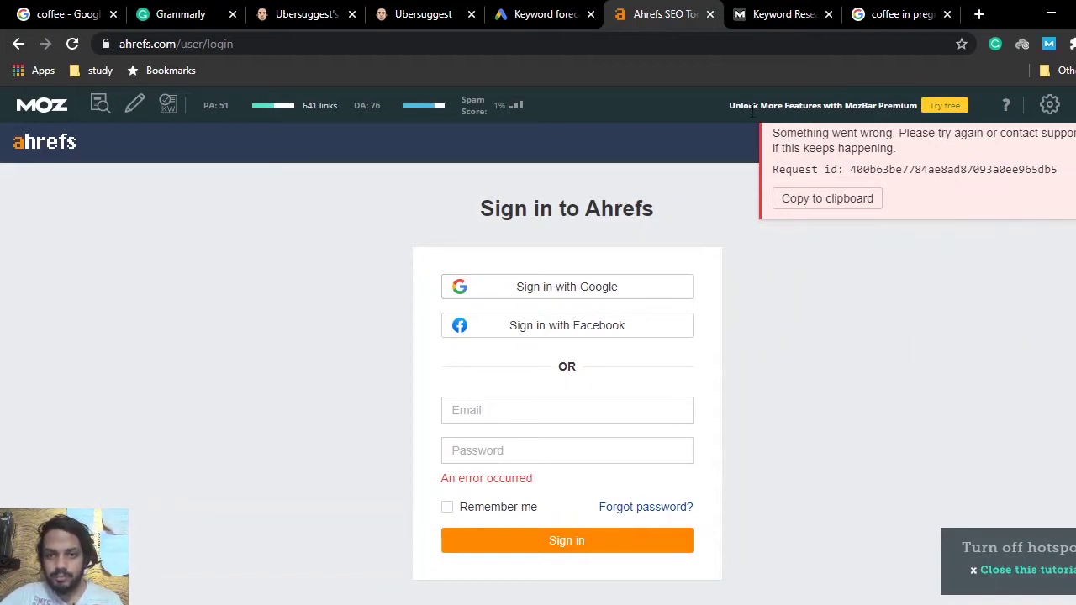
{"action": "left_click", "coordinate": [711, 14]}
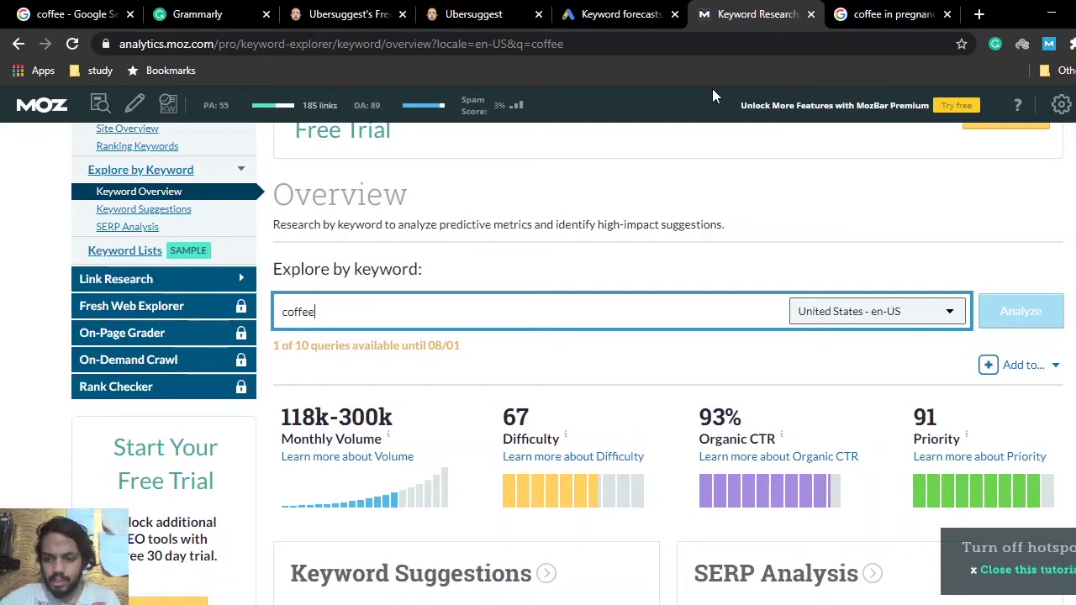
Review Moz's monthly volume and difficulty explanations for "coffee", then its keyword suggestions and SERP analysis.
{"action": "scroll", "coordinate": [568, 363], "scroll_direction": "down", "scroll_amount": 2}
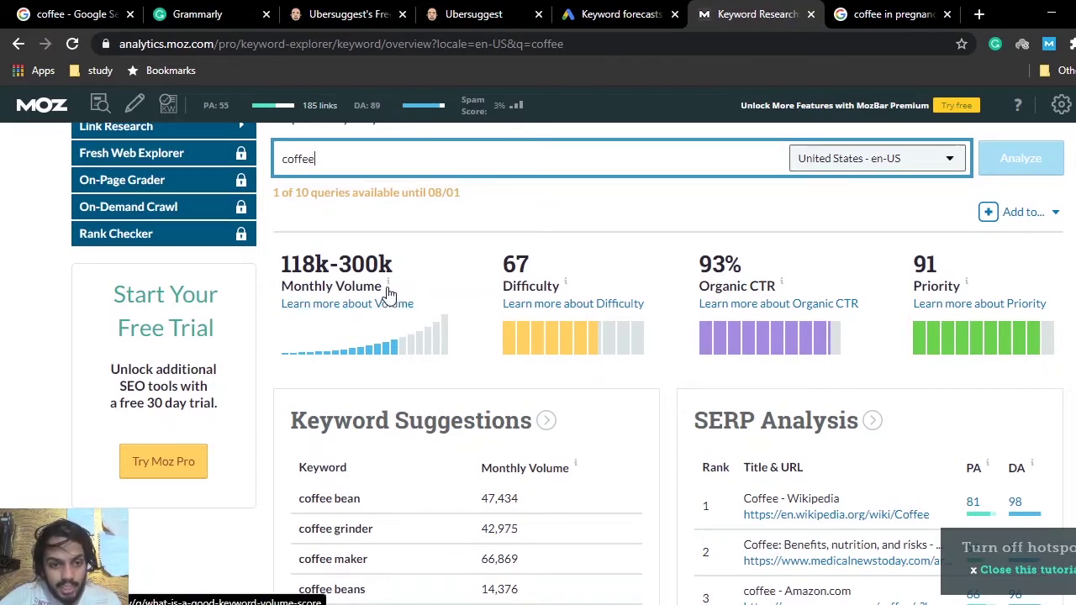
{"action": "mouse_move", "coordinate": [387, 290]}
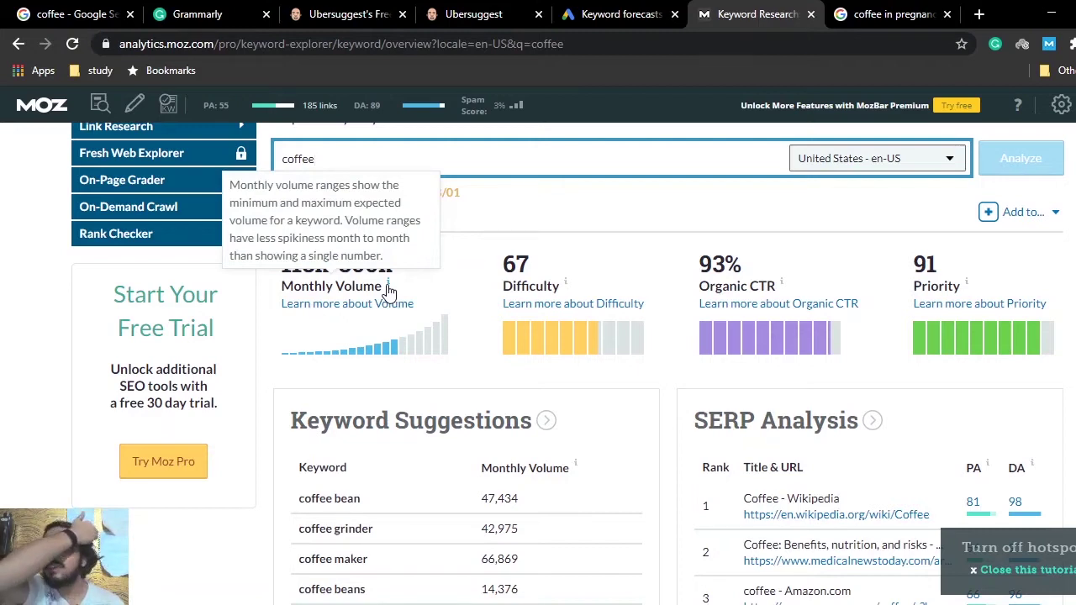
{"action": "mouse_move", "coordinate": [571, 292]}
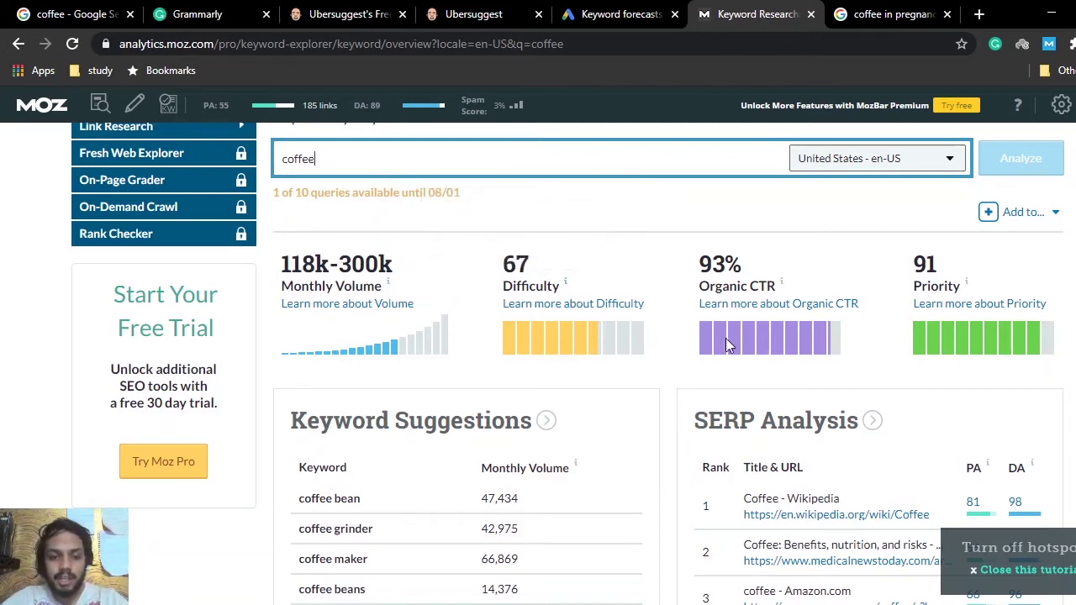
{"action": "scroll", "coordinate": [944, 357], "scroll_direction": "down", "scroll_amount": 1}
{"action": "scroll", "coordinate": [567, 364], "scroll_direction": "down", "scroll_amount": 1}
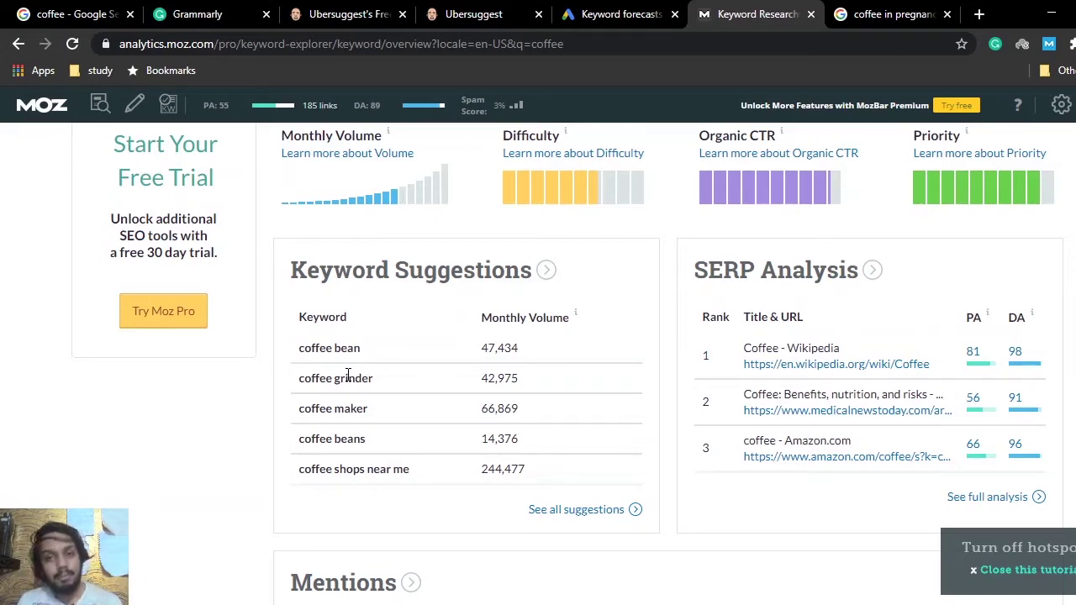
Shorten the "coffee in pregnancy" query to "coffee" and run that search in Google.
{"action": "left_click", "coordinate": [889, 8]}
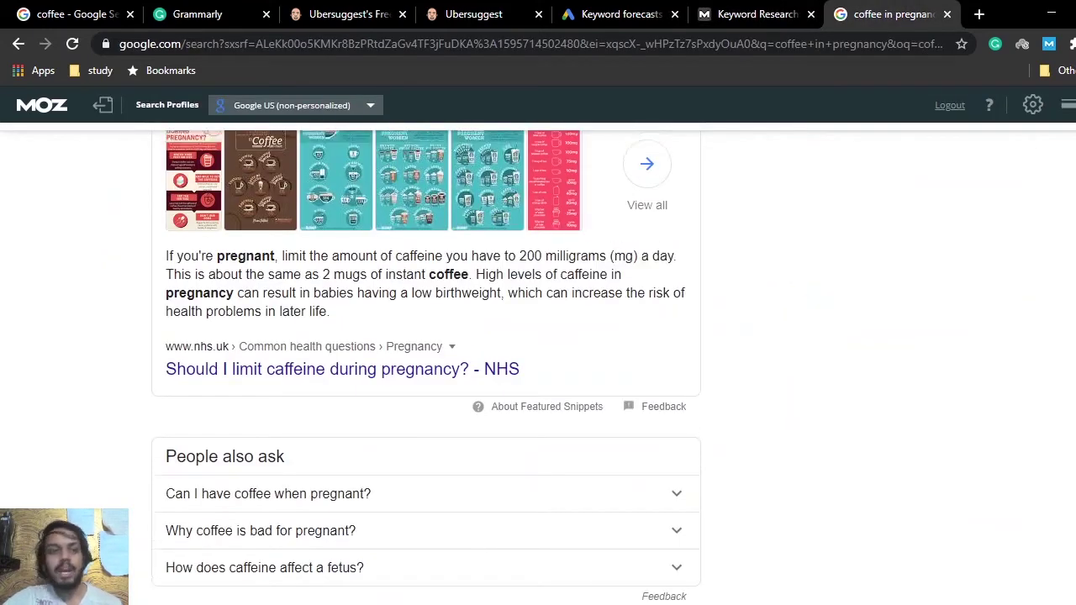
{"action": "scroll", "coordinate": [696, 150], "scroll_direction": "up", "scroll_amount": 2}
{"action": "left_click", "coordinate": [526, 161]}
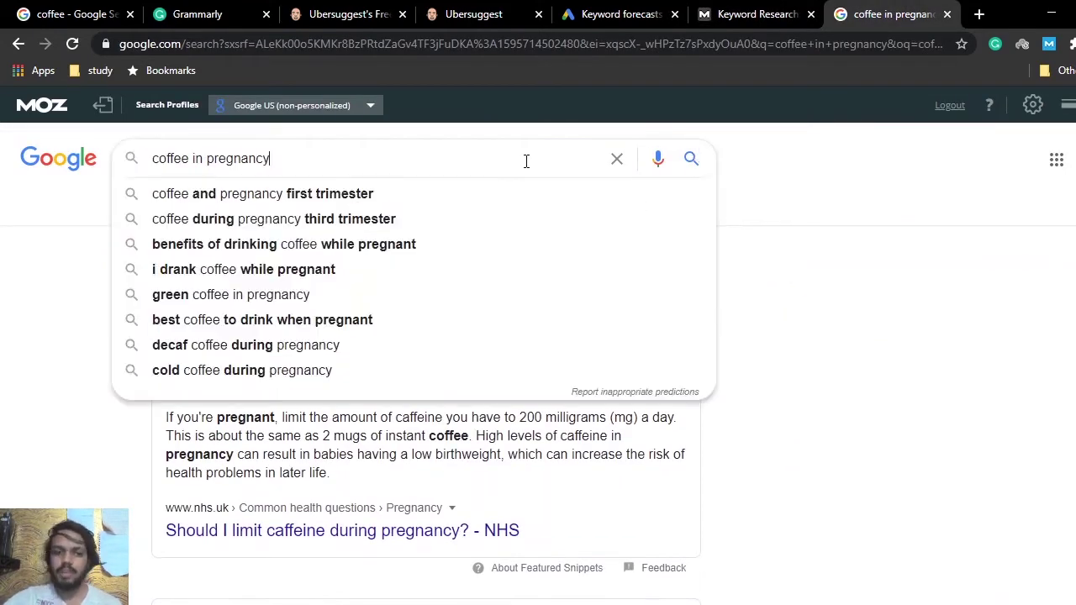
{"action": "key", "text": "BackSpace"}
{"action": "key", "text": "BackSpace"}
{"action": "key", "text": "BackSpace"}
{"action": "key", "text": "BackSpace"}
{"action": "key", "text": "BackSpace"}
{"action": "key", "text": "BackSpace"}
{"action": "key", "text": "BackSpace"}
{"action": "key", "text": "BackSpace"}
{"action": "key", "text": "BackSpace"}
{"action": "key", "text": "BackSpace"}
{"action": "key", "text": "BackSpace"}
{"action": "key", "text": "BackSpace"}
{"action": "key", "text": "BackSpace"}
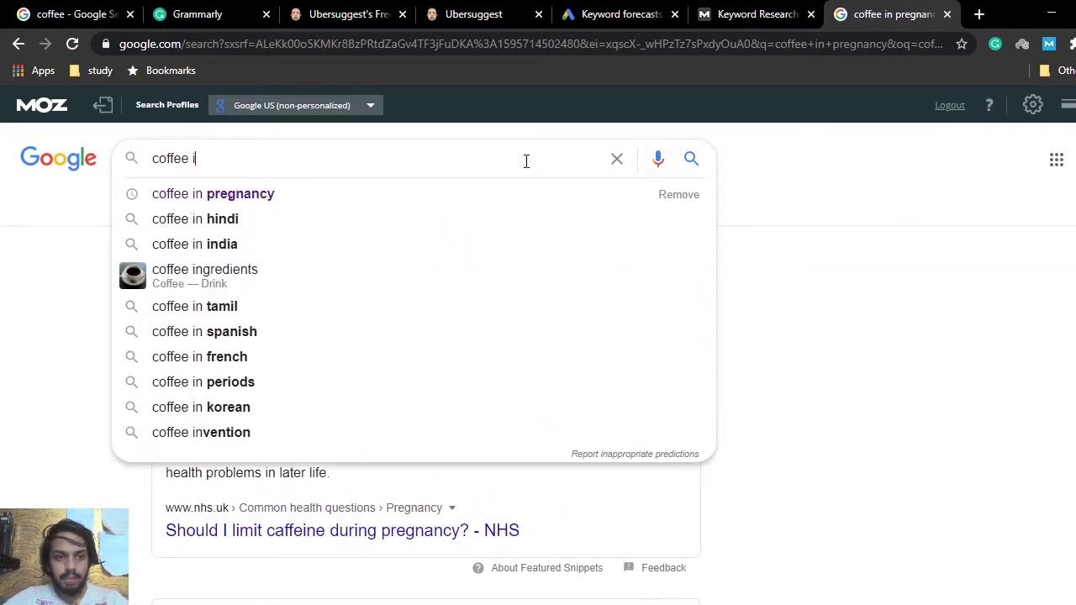
{"action": "key", "text": "Return"}
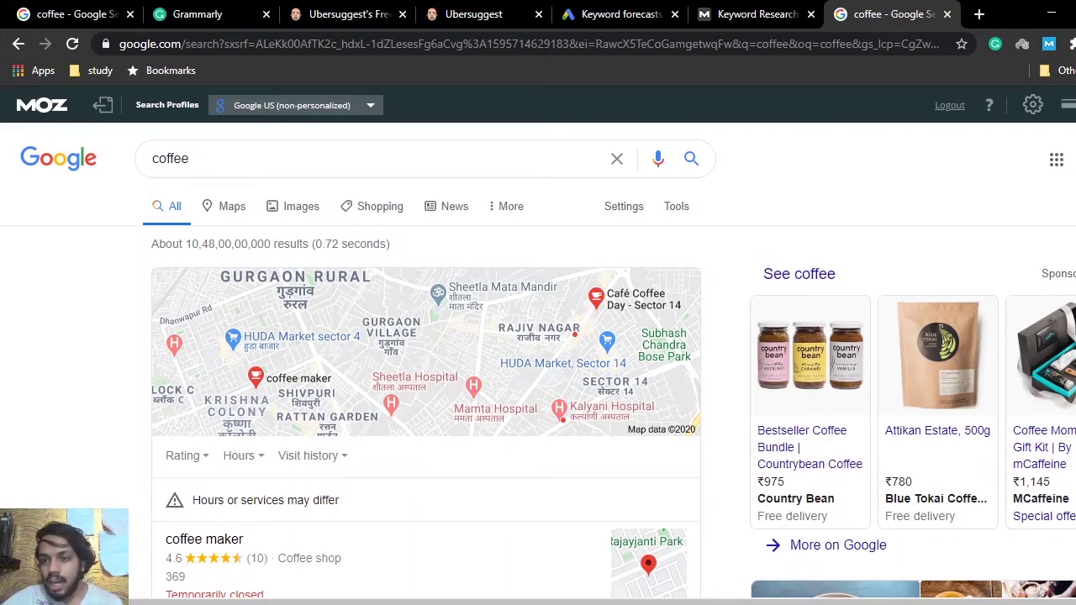
Find the Wikipedia Coffee result in the Google results and open its MozBar link data in a new browser tab.
{"action": "scroll", "coordinate": [1051, 168], "scroll_direction": "down", "scroll_amount": 2}
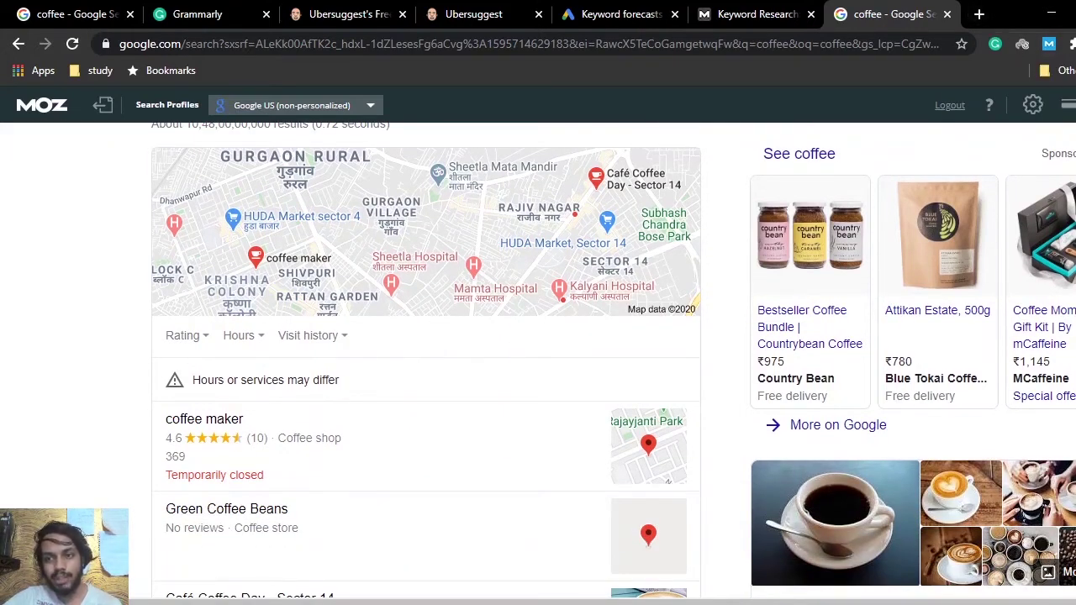
{"action": "scroll", "coordinate": [538, 362], "scroll_direction": "down", "scroll_amount": 8}
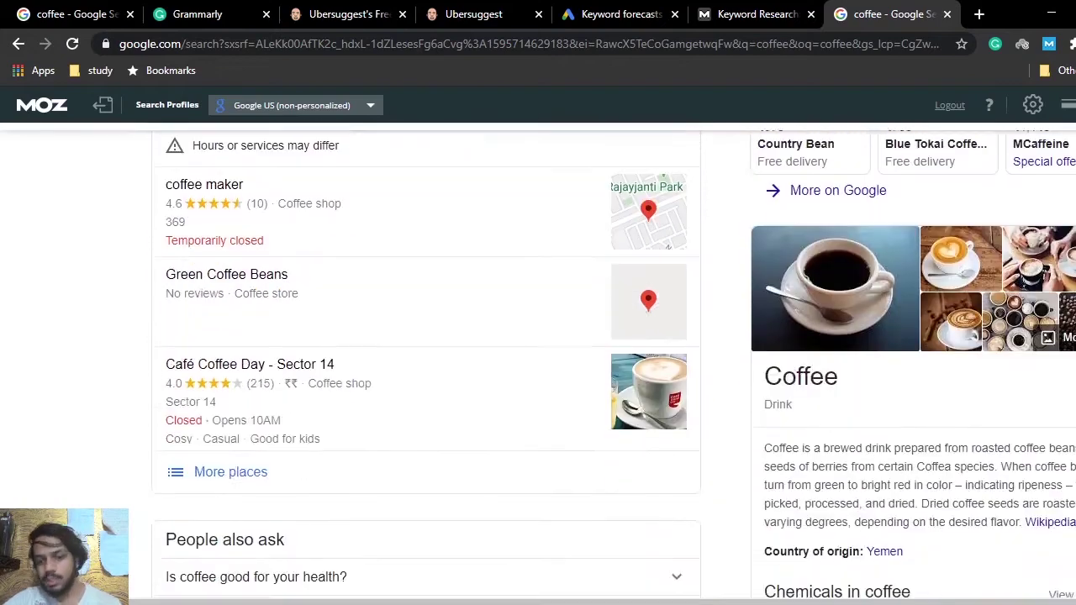
{"action": "scroll", "coordinate": [538, 362], "scroll_direction": "down", "scroll_amount": 1}
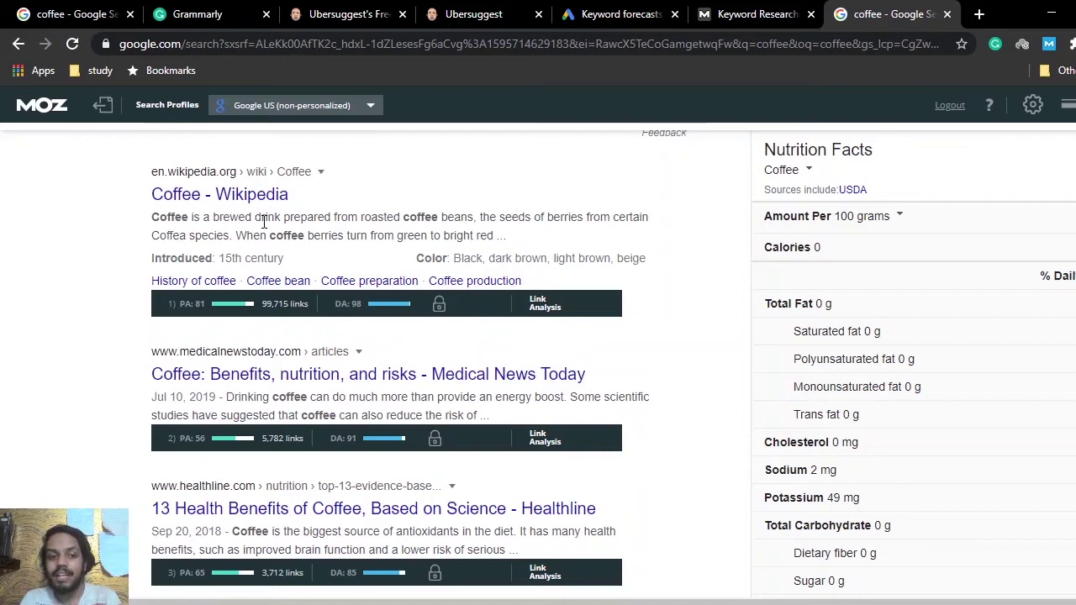
{"action": "right_click", "coordinate": [278, 312]}
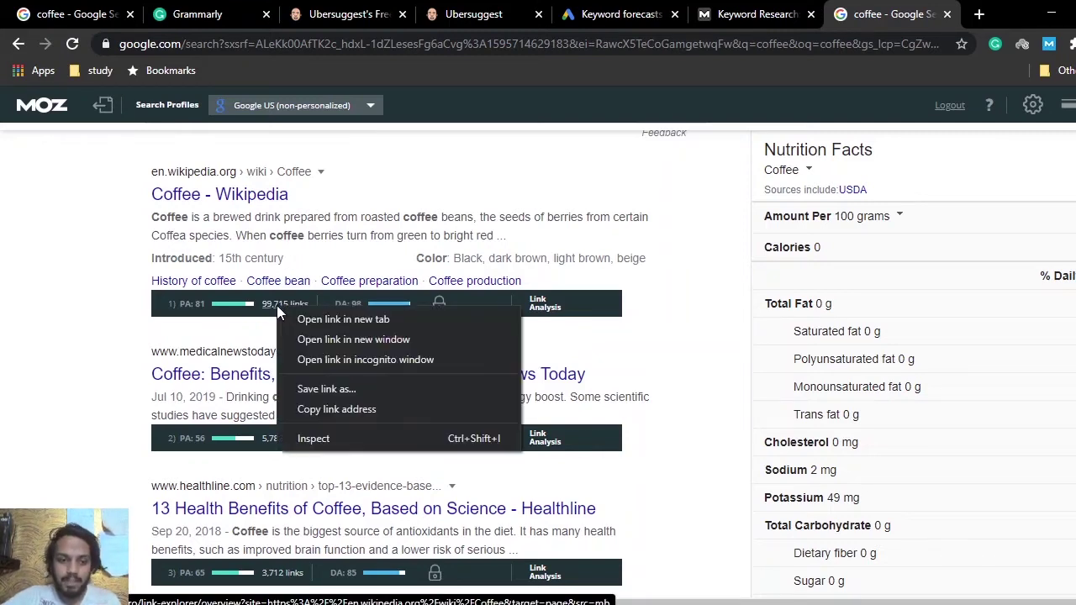
{"action": "left_click", "coordinate": [339, 320]}
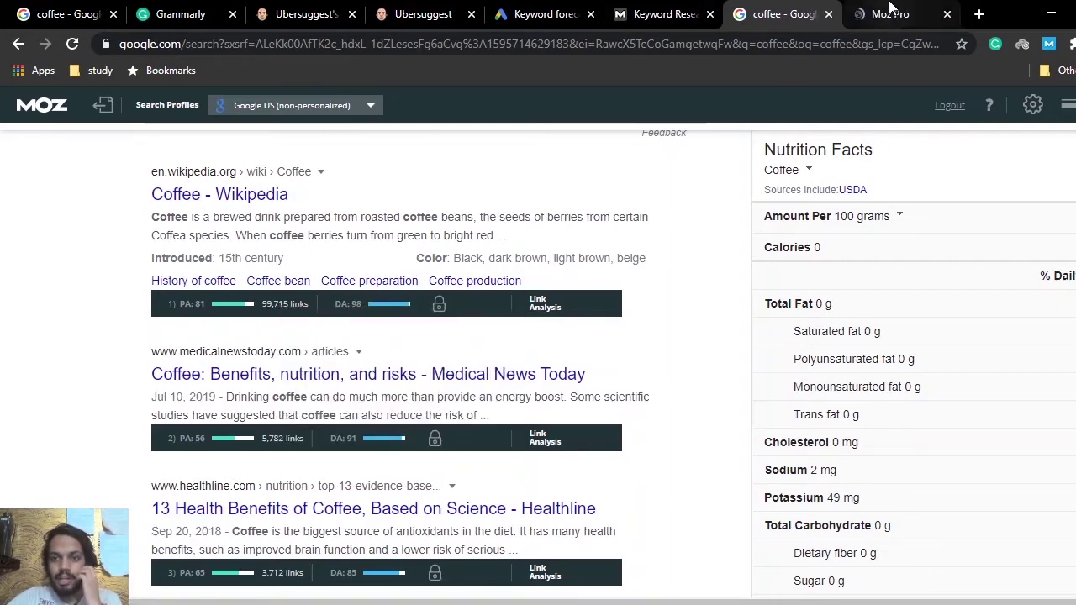
{"action": "left_click", "coordinate": [894, 12]}
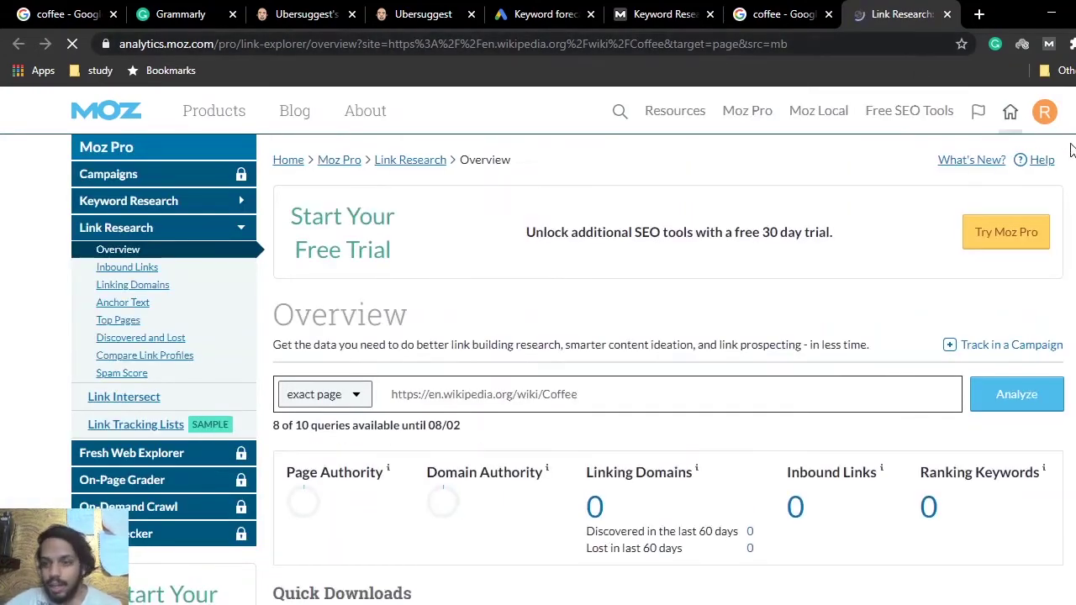
Review the Wikipedia Coffee page's link metrics in Moz Link Explorer and open its ranking keywords in a new browser tab.
{"action": "scroll", "coordinate": [538, 337], "scroll_direction": "down", "scroll_amount": 2}
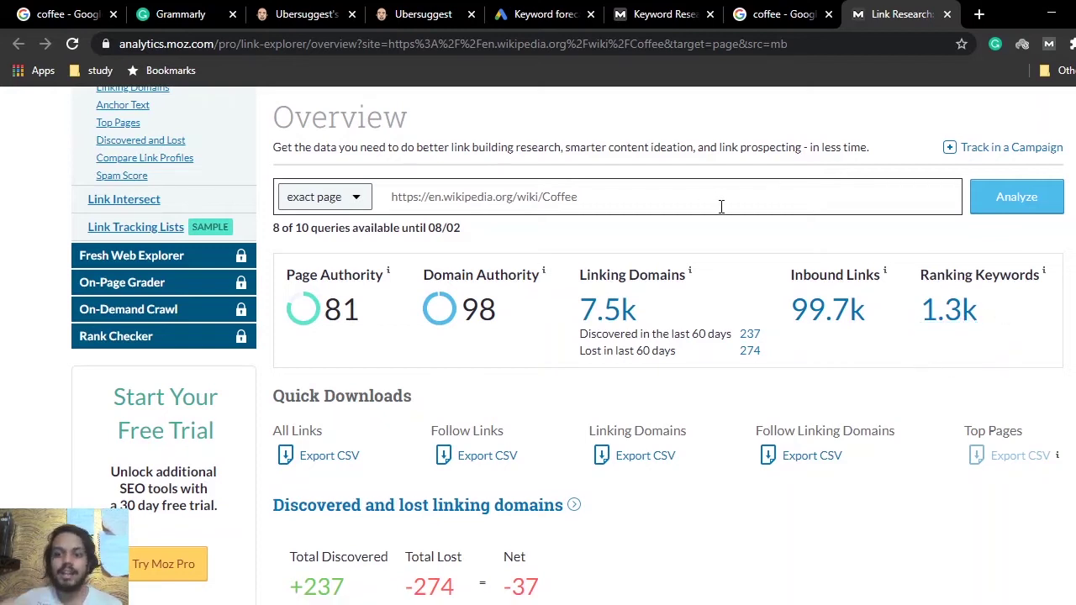
{"action": "right_click", "coordinate": [955, 314]}
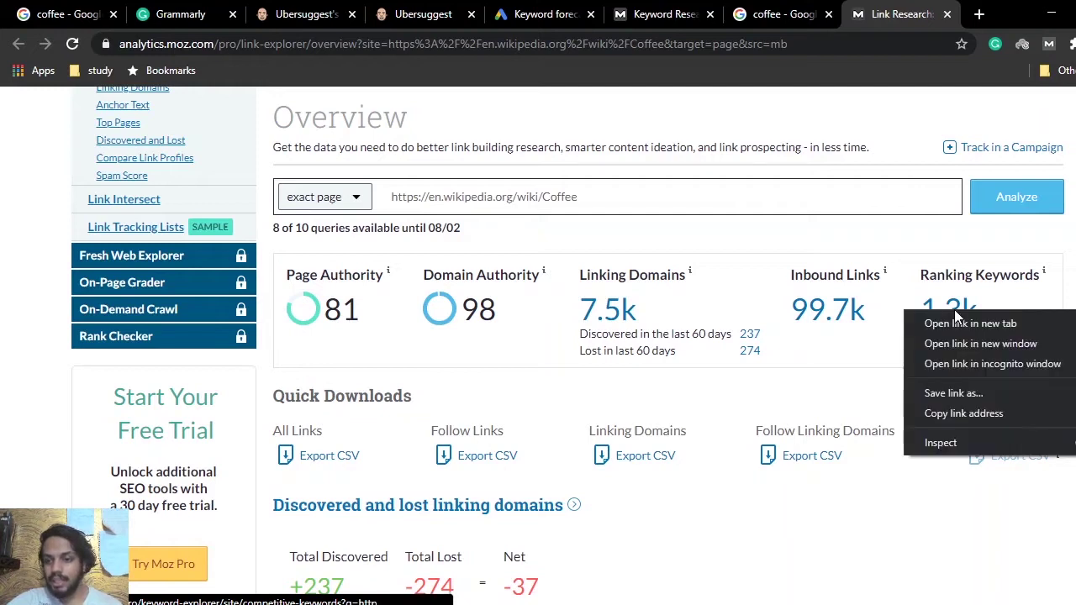
{"action": "left_click", "coordinate": [976, 325]}
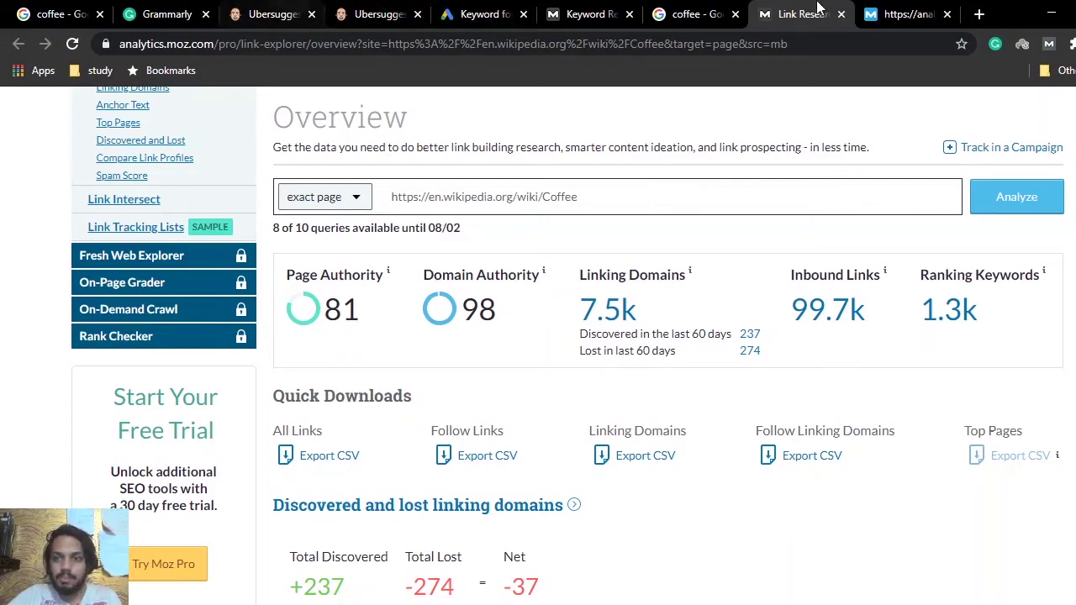
Search Google for "wikipedia" in a new browser tab and open the Wikipedia home page.
{"action": "left_click", "coordinate": [977, 14]}
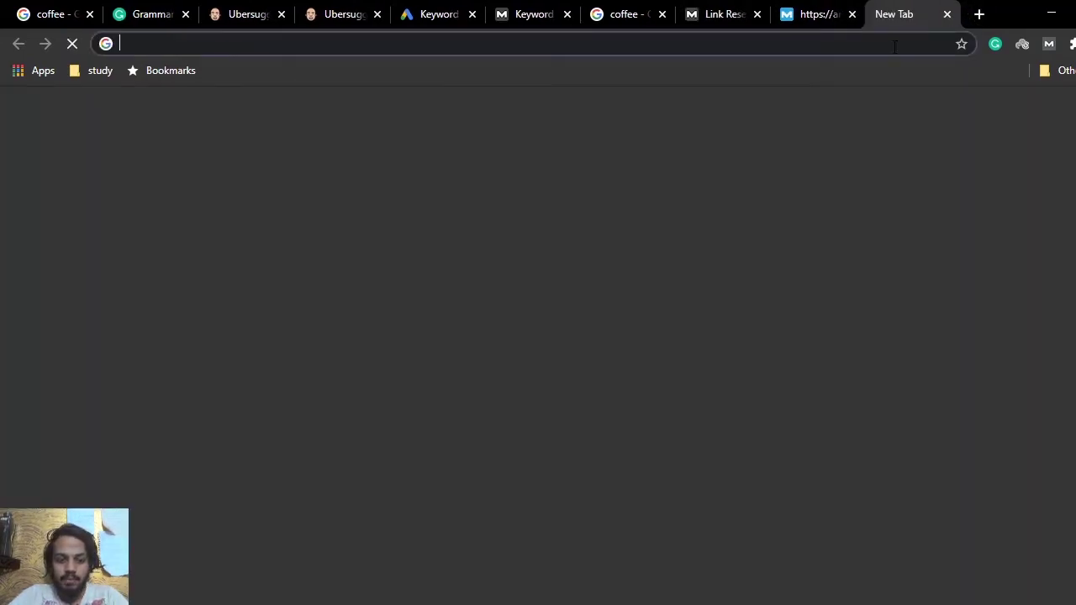
{"action": "type", "text": "wikipedia"}
{"action": "key", "text": "Return"}
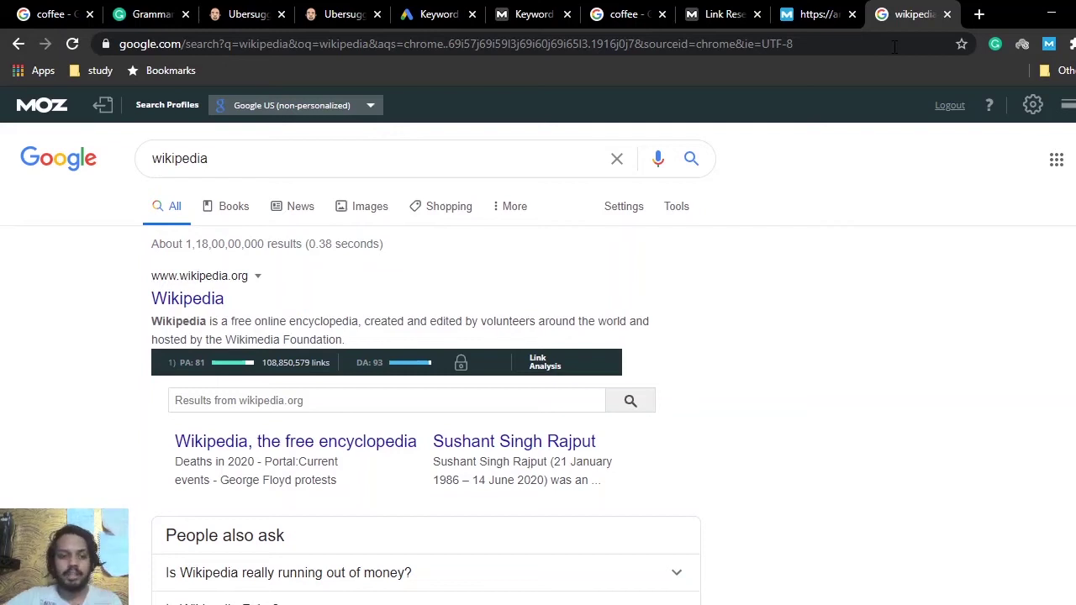
{"action": "left_click", "coordinate": [202, 304]}
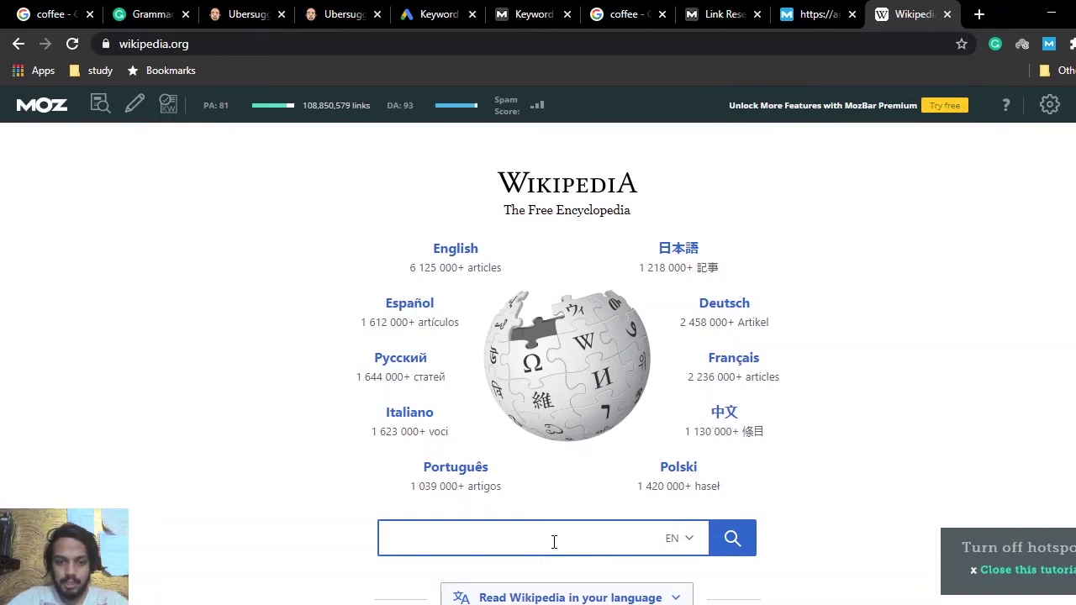
Search Wikipedia for "sushant singh" and open the article.
{"action": "type", "text": "sushant sinh"}
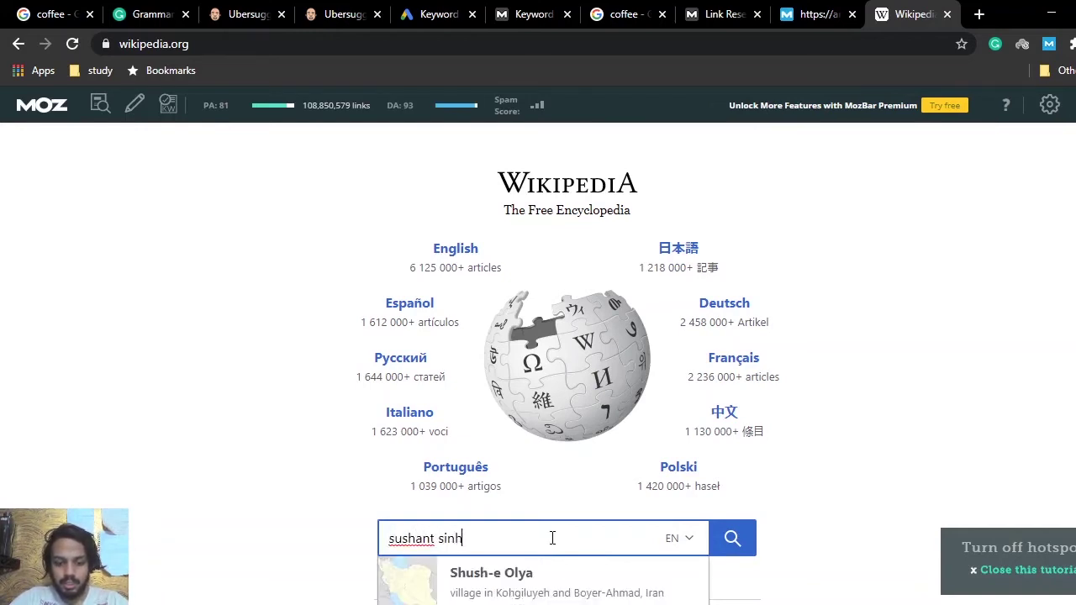
{"action": "key", "text": "BackSpace"}
{"action": "type", "text": "gh"}
{"action": "key", "text": "Return"}
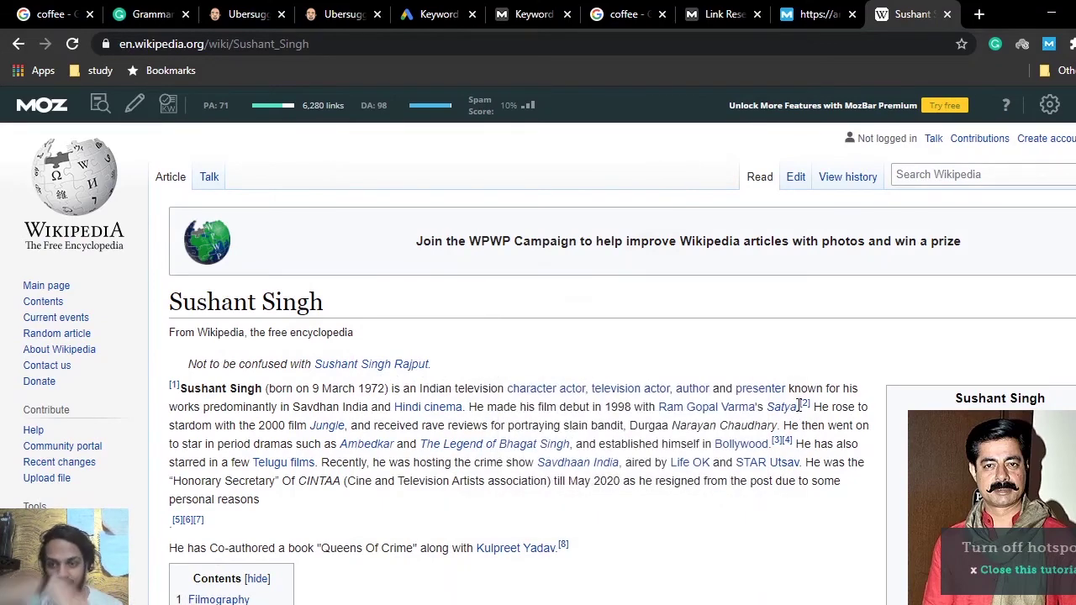
Look through the Sushant Singh article's filmography and television tables, and open the Sony SAB article linked under Special appearance.
{"action": "scroll", "coordinate": [538, 363], "scroll_direction": "down", "scroll_amount": 6}
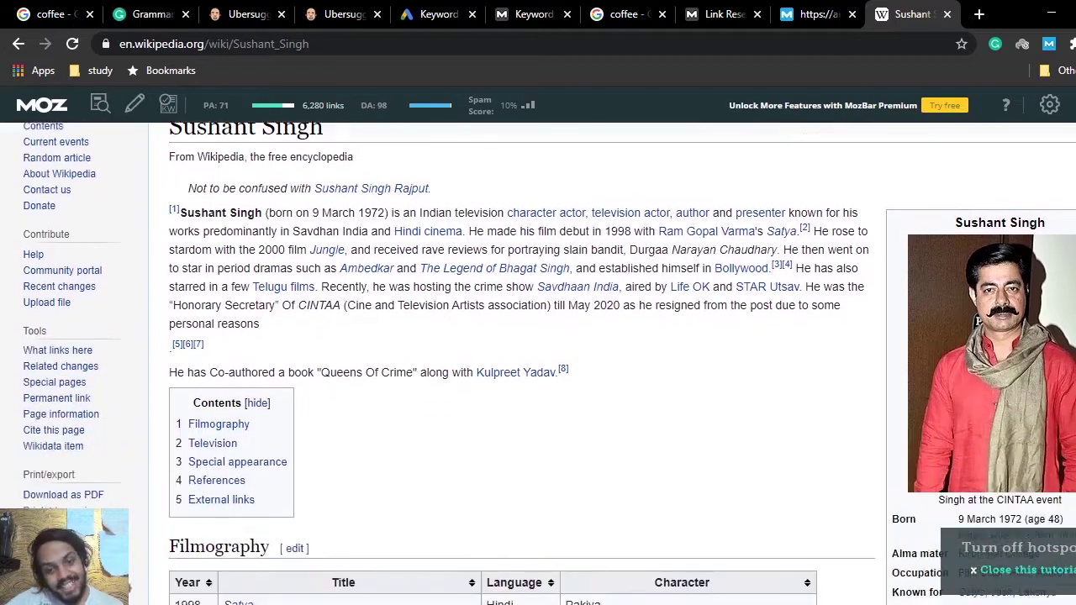
{"action": "scroll", "coordinate": [538, 363], "scroll_direction": "down", "scroll_amount": 9}
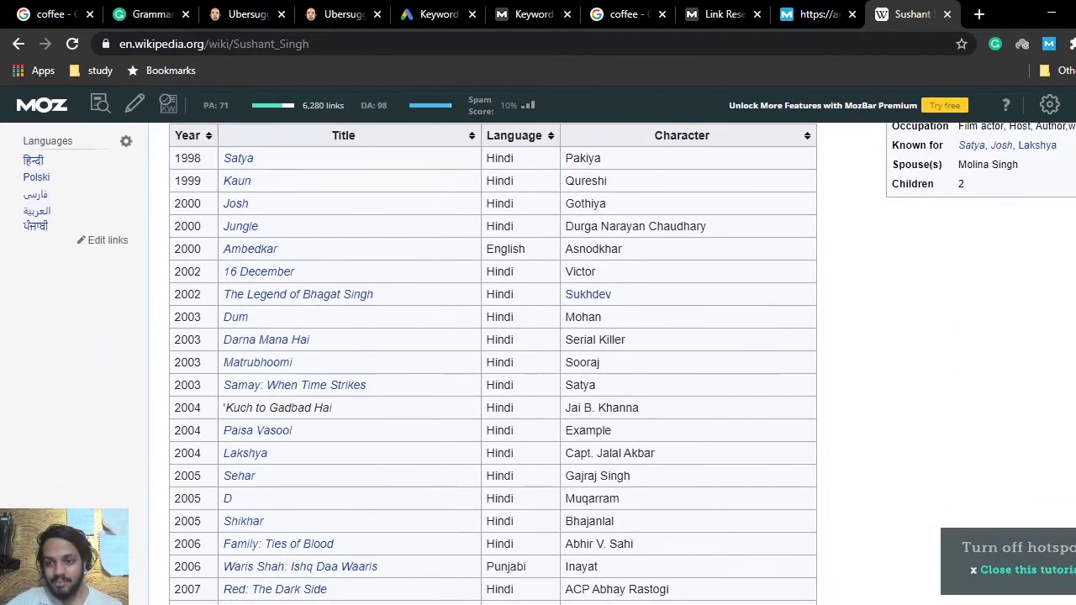
{"action": "scroll", "coordinate": [538, 363], "scroll_direction": "down", "scroll_amount": 5}
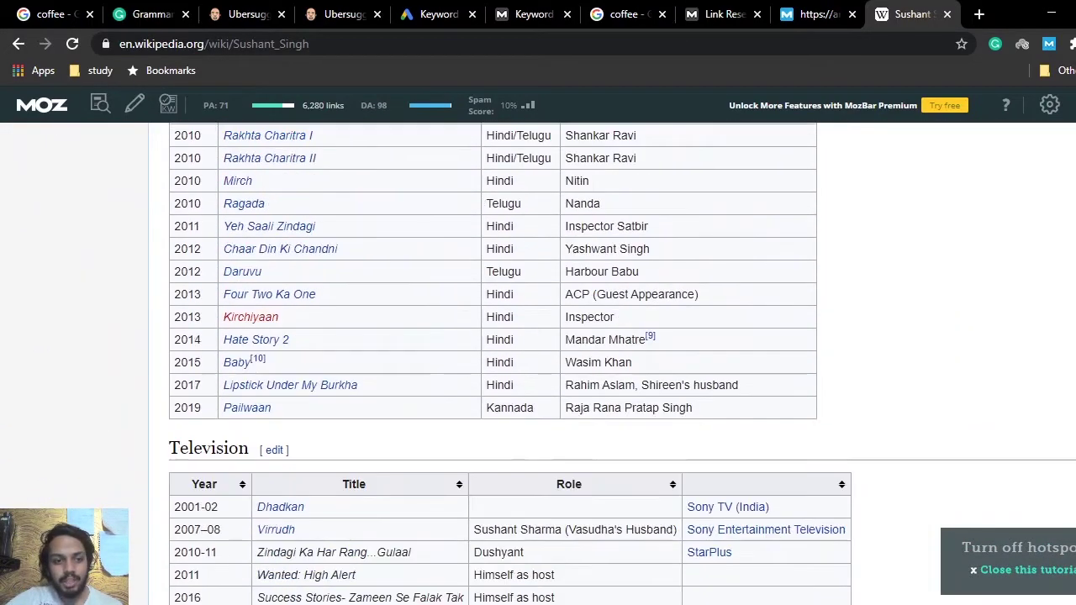
{"action": "scroll", "coordinate": [538, 363], "scroll_direction": "down", "scroll_amount": 1}
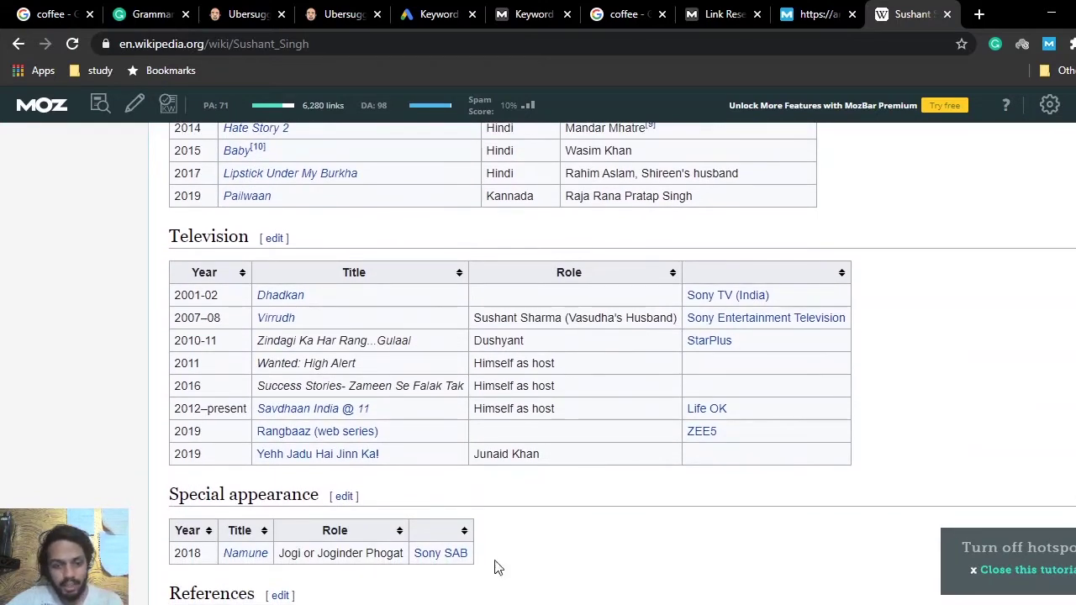
{"action": "left_click", "coordinate": [449, 557]}
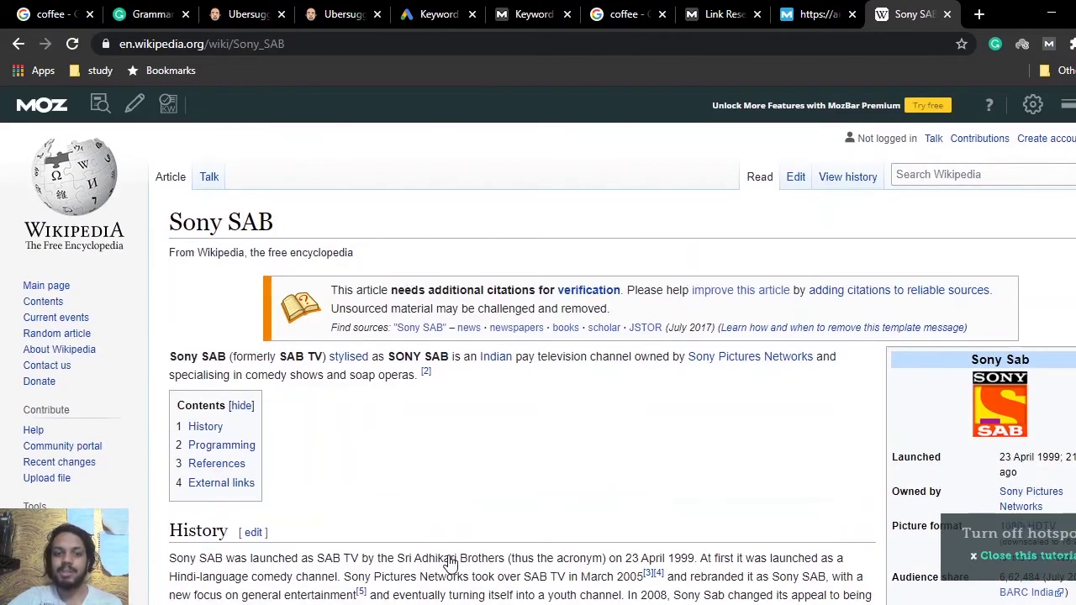
Look through the Sony SAB article, open its source for editing from the stub notice, and close the Wikipedia page.
{"action": "scroll", "coordinate": [538, 362], "scroll_direction": "down", "scroll_amount": 20}
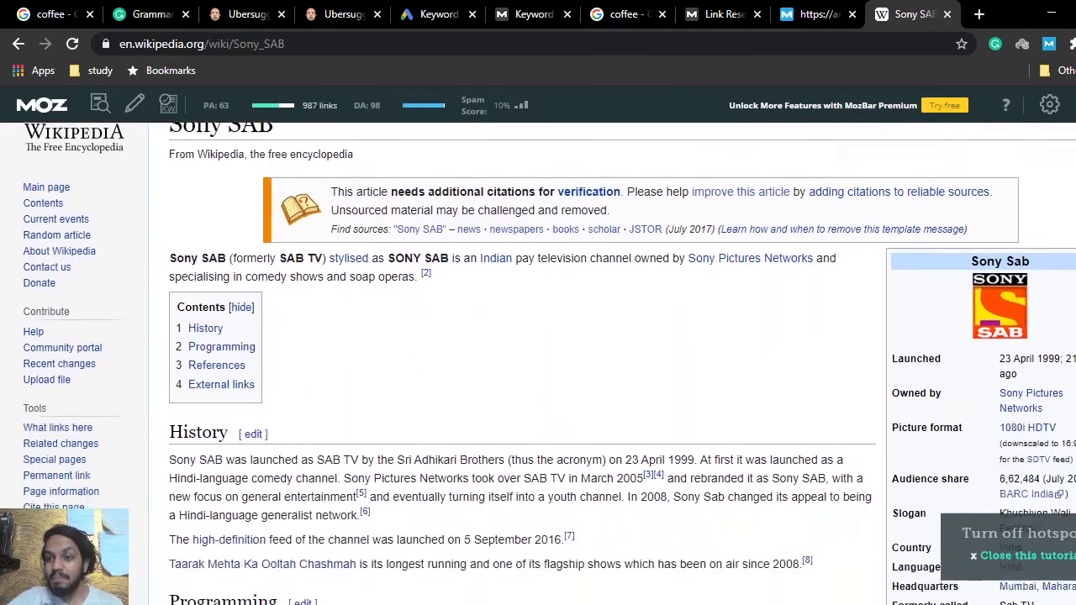
{"action": "scroll", "coordinate": [538, 362], "scroll_direction": "down", "scroll_amount": 6}
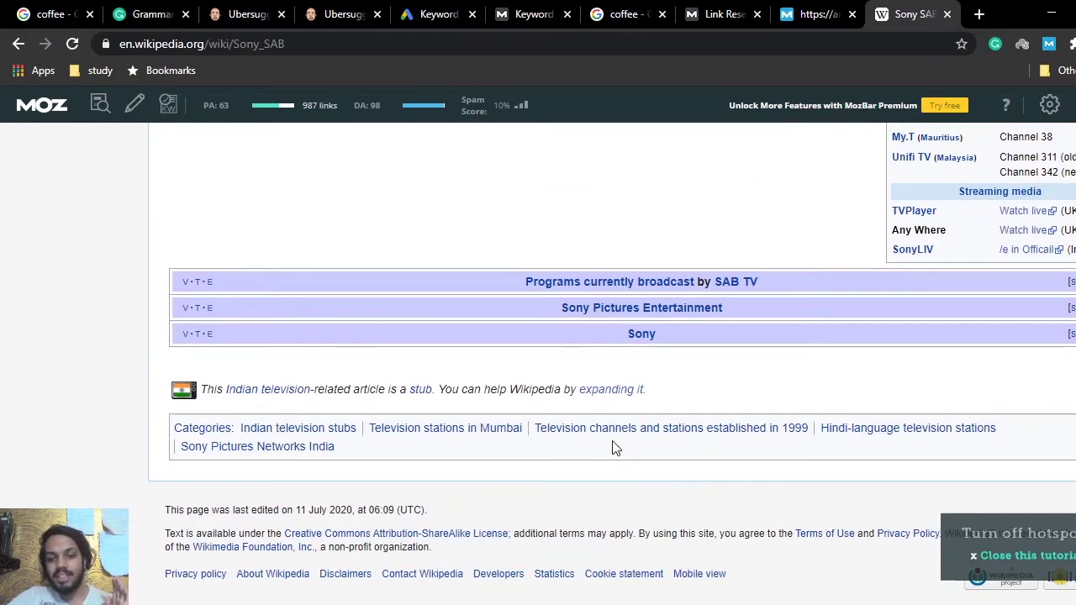
{"action": "left_click", "coordinate": [623, 385]}
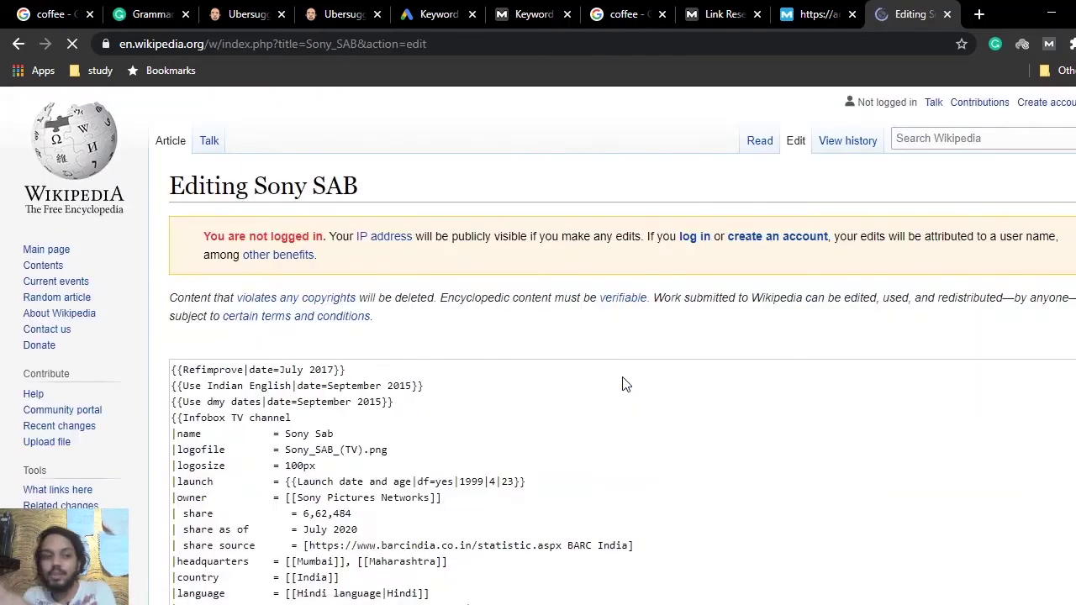
{"action": "left_click", "coordinate": [948, 15]}
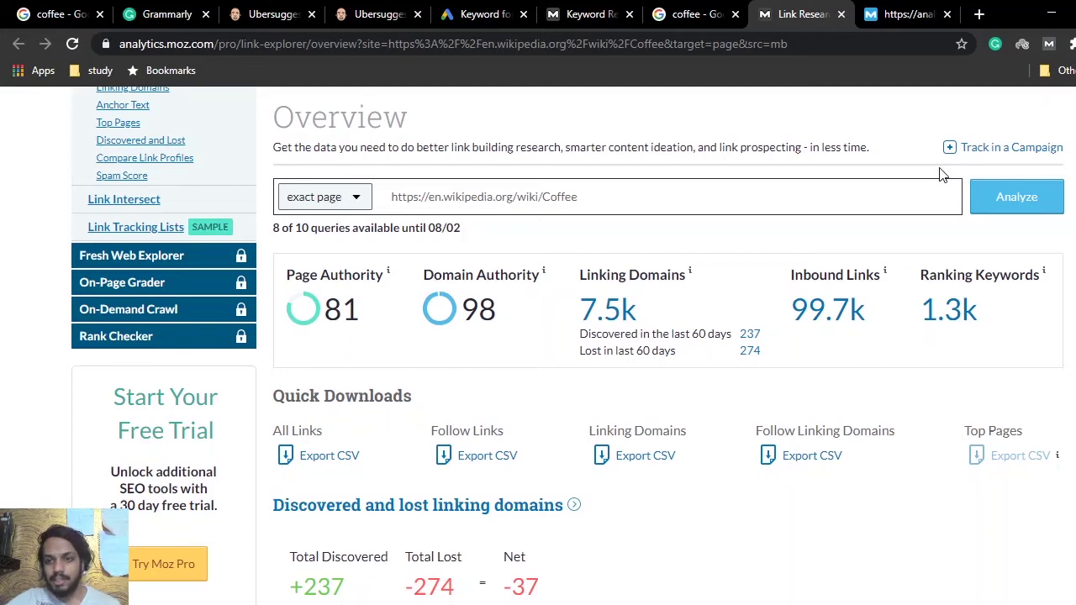
Examine Moz's ranking keywords for the Wikipedia Coffee page, including each keyword's rank, difficulty and monthly volume.
{"action": "left_click_drag", "start_coordinate": [939, 173], "coordinate": [934, 110]}
{"action": "left_click", "coordinate": [904, 13]}
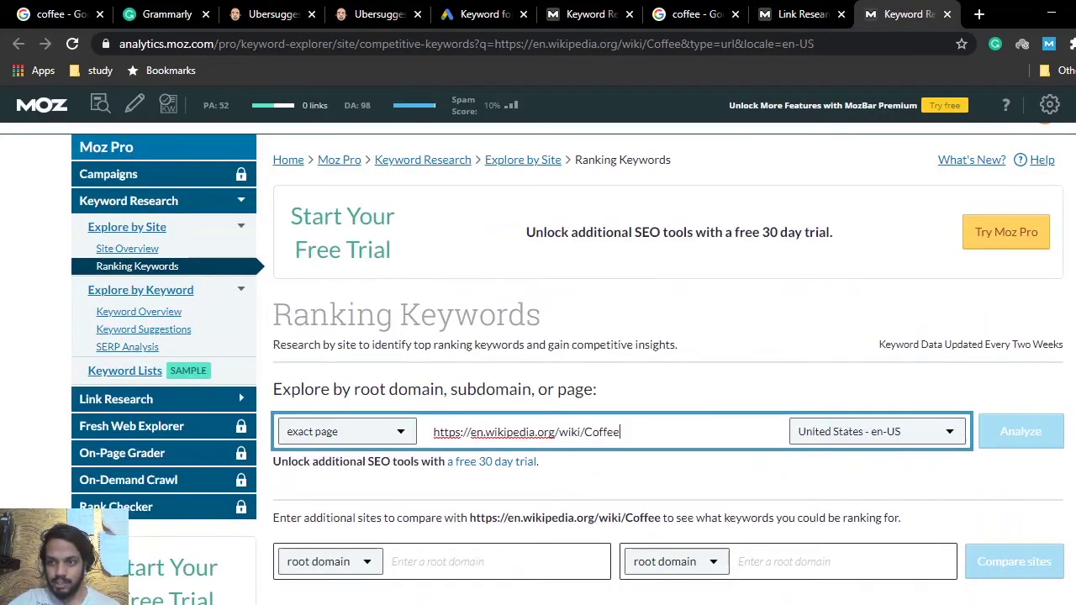
{"action": "scroll", "coordinate": [538, 363], "scroll_direction": "down", "scroll_amount": 1}
{"action": "scroll", "coordinate": [538, 363], "scroll_direction": "down", "scroll_amount": 3}
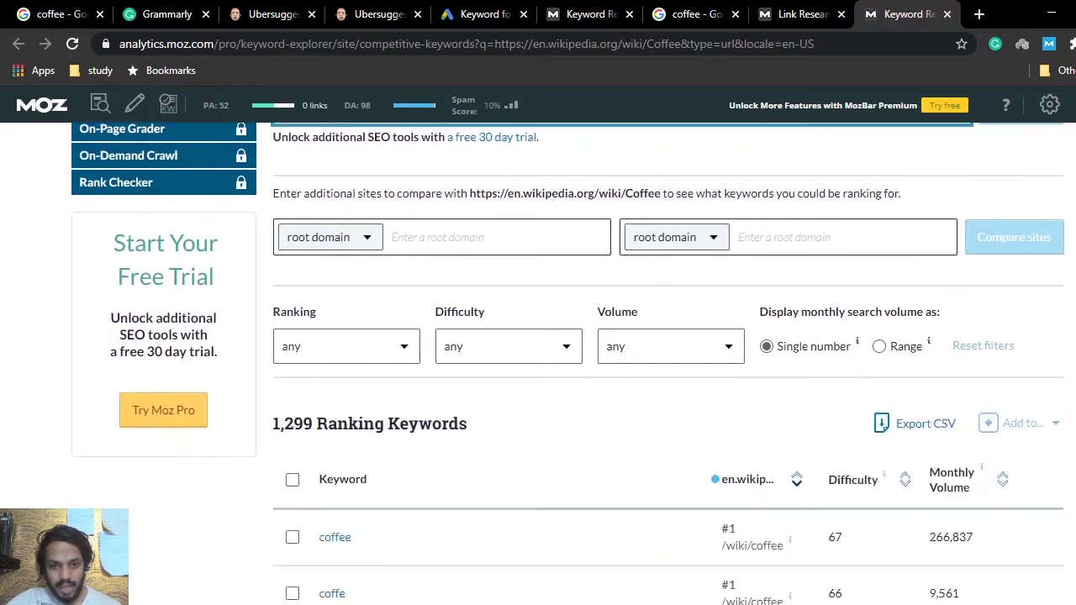
{"action": "scroll", "coordinate": [538, 363], "scroll_direction": "up", "scroll_amount": 4}
{"action": "scroll", "coordinate": [538, 363], "scroll_direction": "down", "scroll_amount": 2}
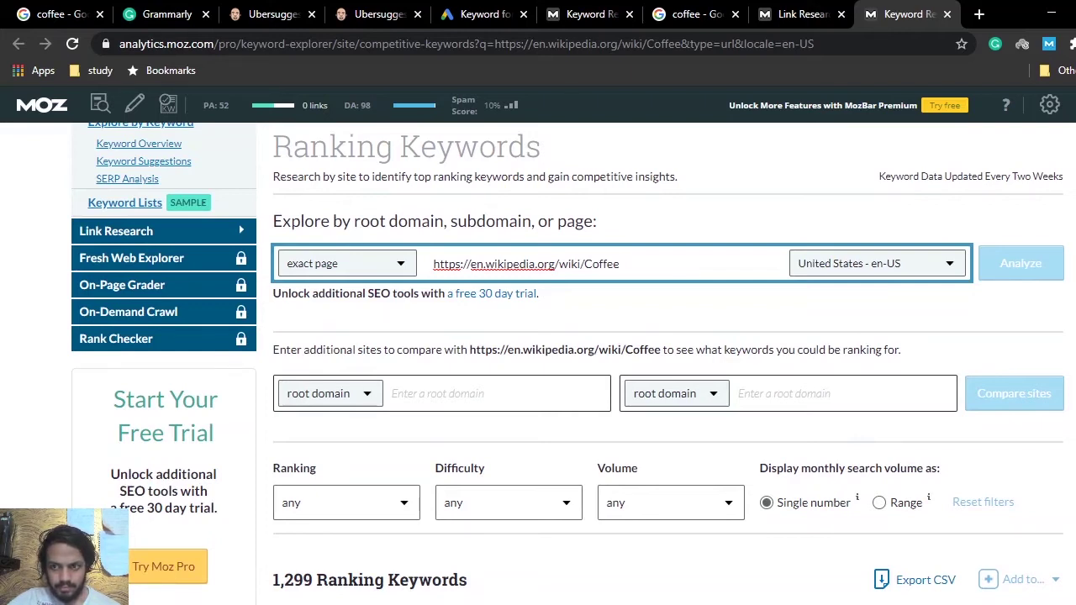
{"action": "scroll", "coordinate": [567, 364], "scroll_direction": "down", "scroll_amount": 6}
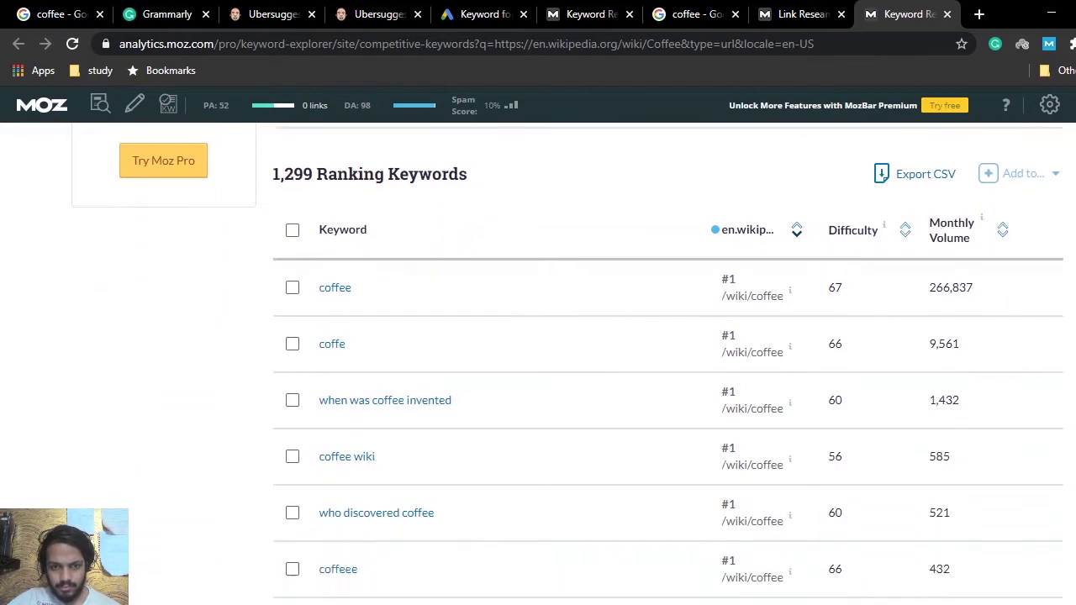
{"action": "scroll", "coordinate": [567, 364], "scroll_direction": "down", "scroll_amount": 1}
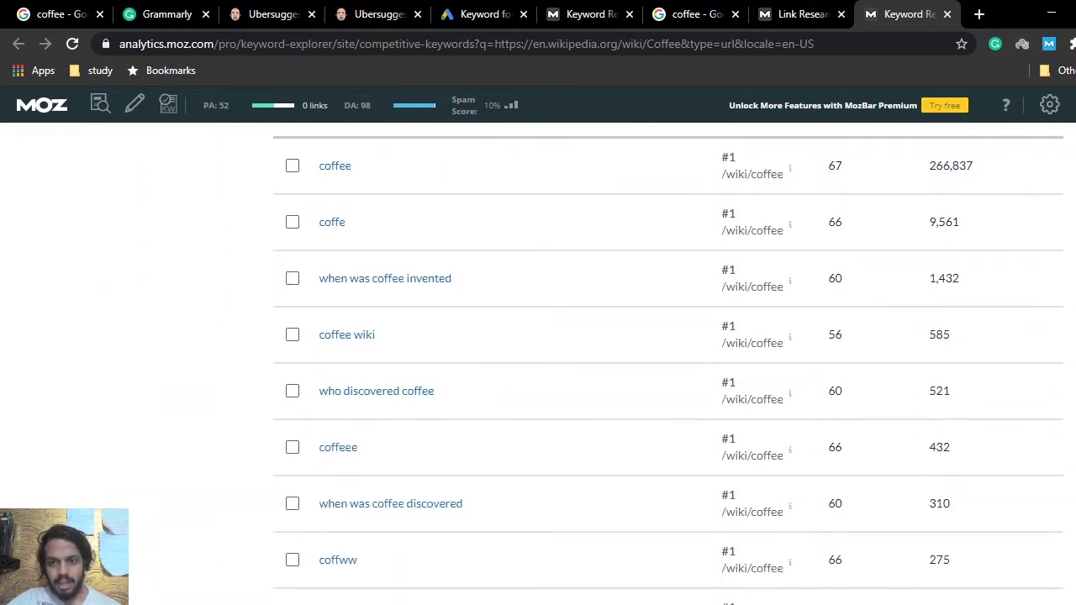
{"action": "scroll", "coordinate": [568, 364], "scroll_direction": "down", "scroll_amount": 2}
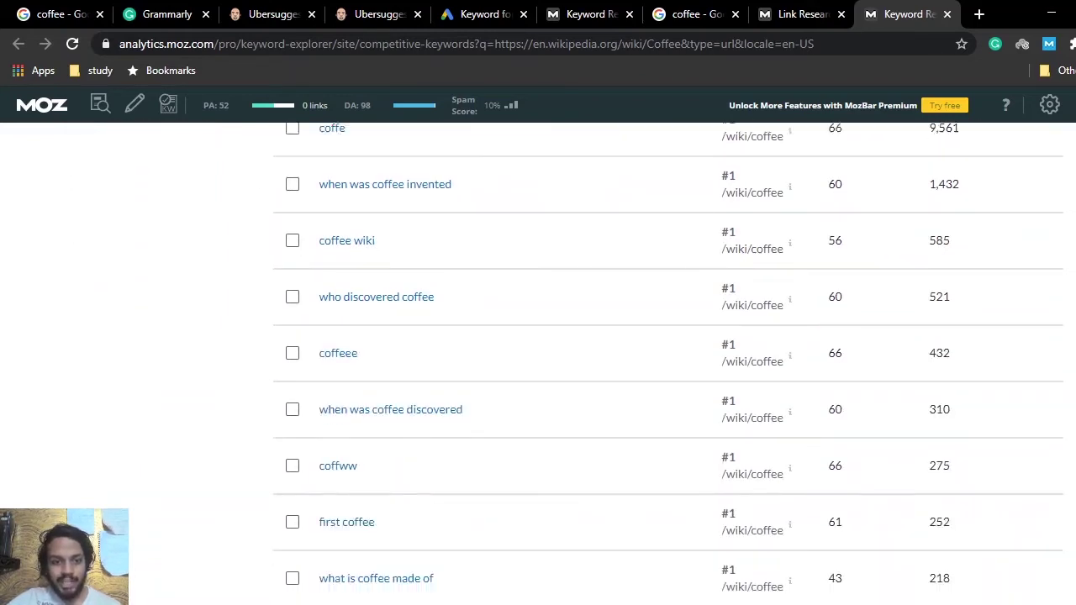
{"action": "scroll", "coordinate": [567, 364], "scroll_direction": "up", "scroll_amount": 1}
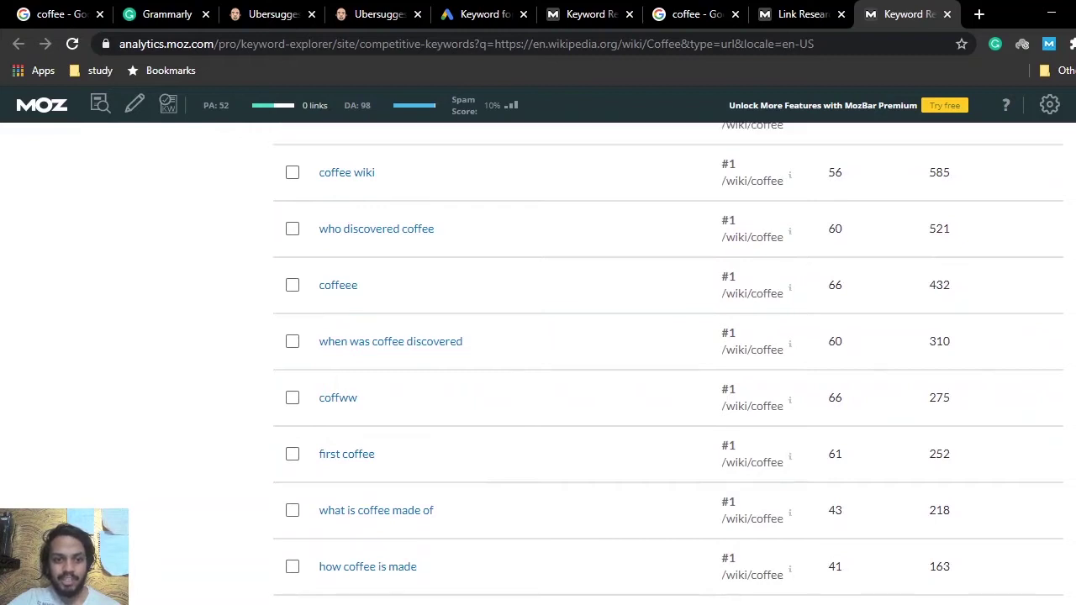
{"action": "scroll", "coordinate": [567, 364], "scroll_direction": "down", "scroll_amount": 1}
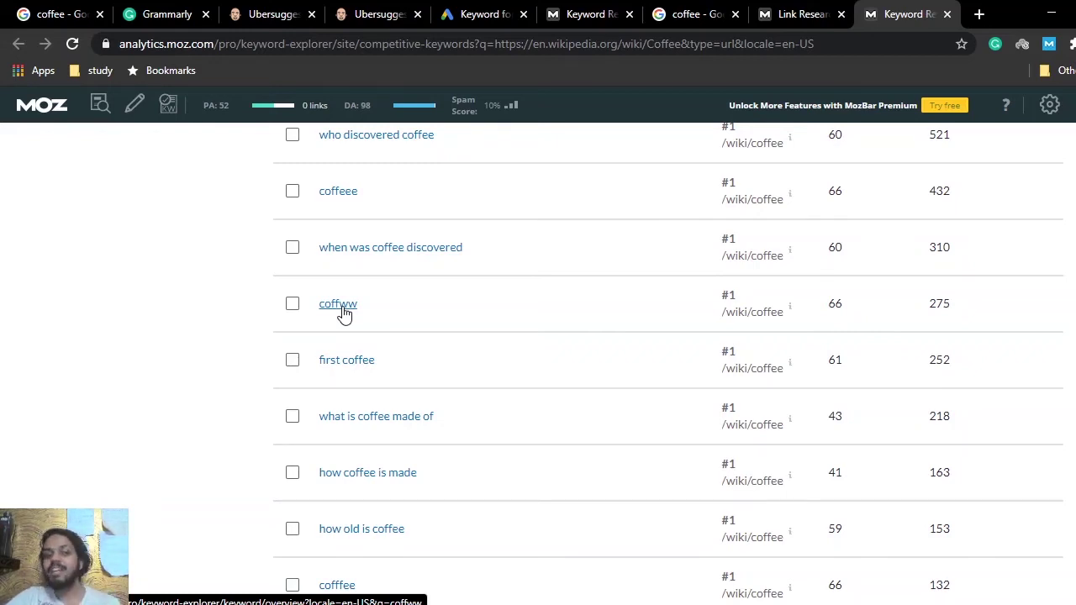
Search Google for the misspelled keyword "coffww" in a new browser tab and locate the Wikipedia Coffee page in the results.
{"action": "left_click", "coordinate": [979, 15]}
{"action": "type", "text": "coff"}
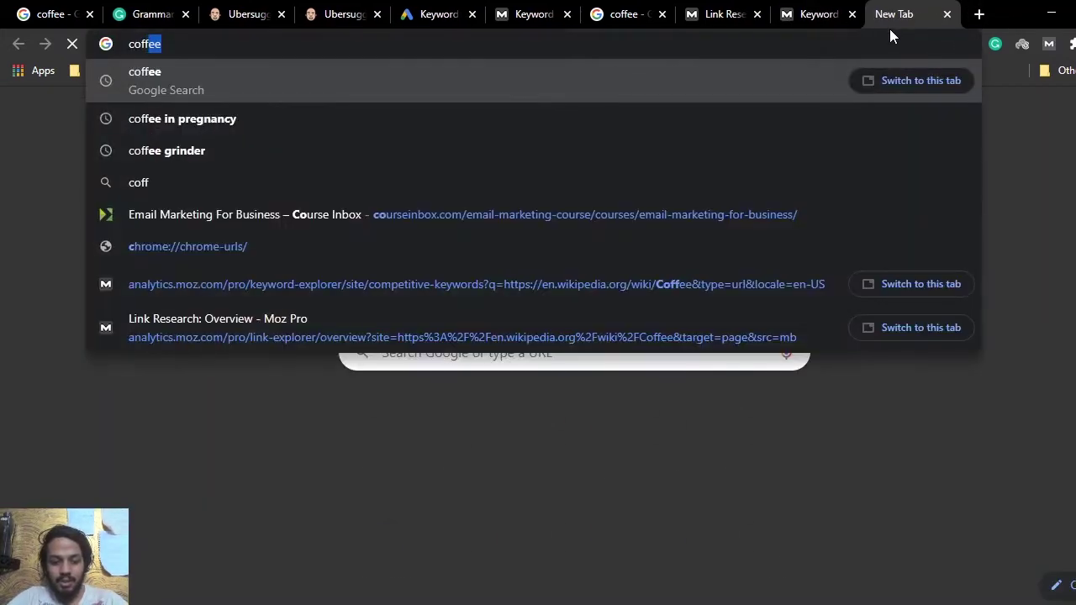
{"action": "type", "text": "ww"}
{"action": "key", "text": "Return"}
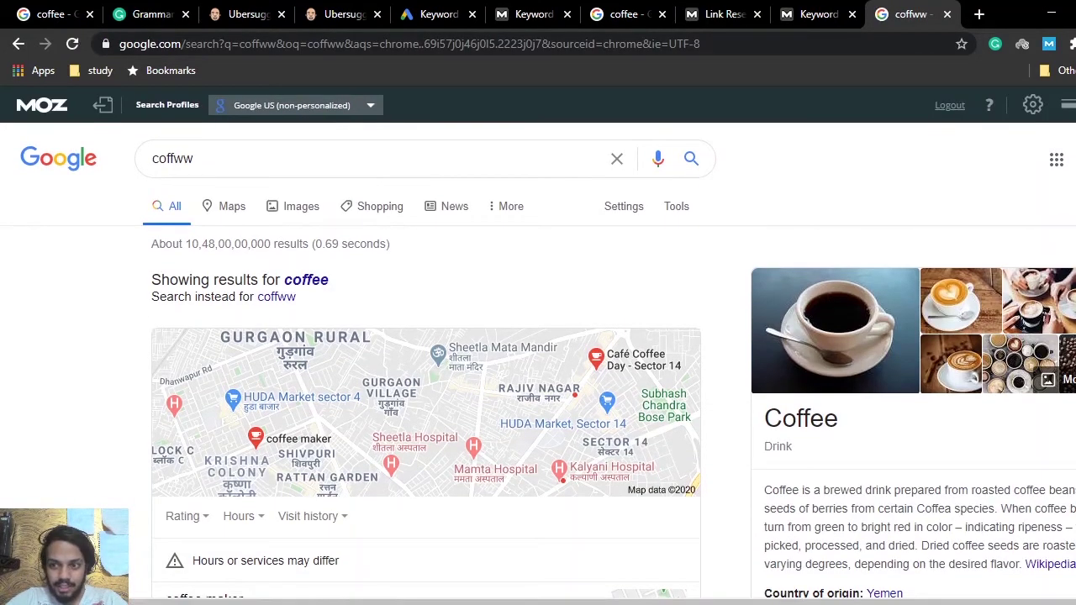
{"action": "scroll", "coordinate": [538, 362], "scroll_direction": "down", "scroll_amount": 7}
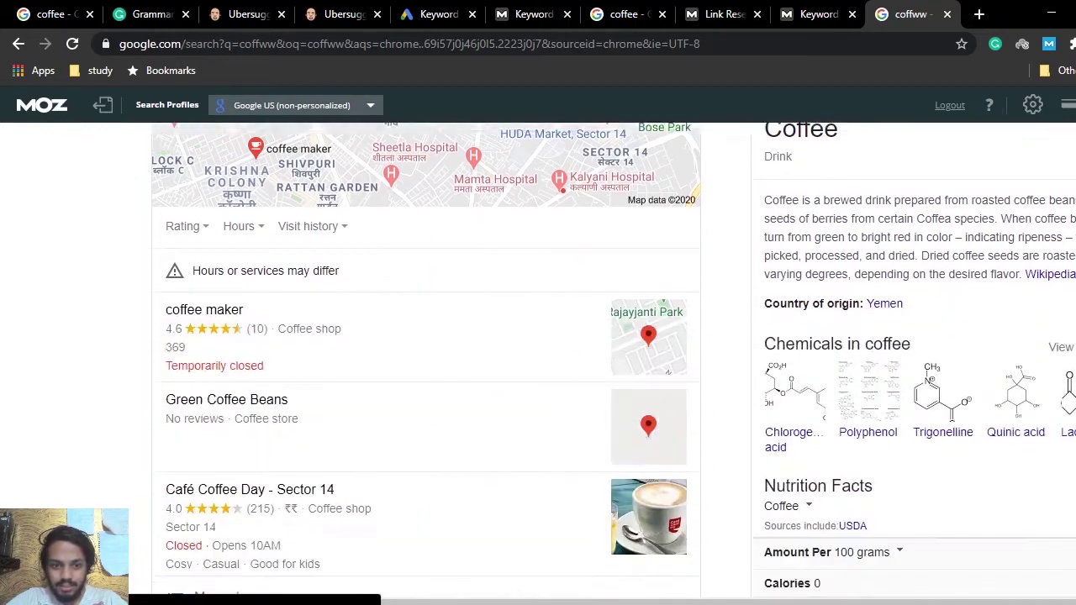
{"action": "scroll", "coordinate": [538, 362], "scroll_direction": "down", "scroll_amount": 3}
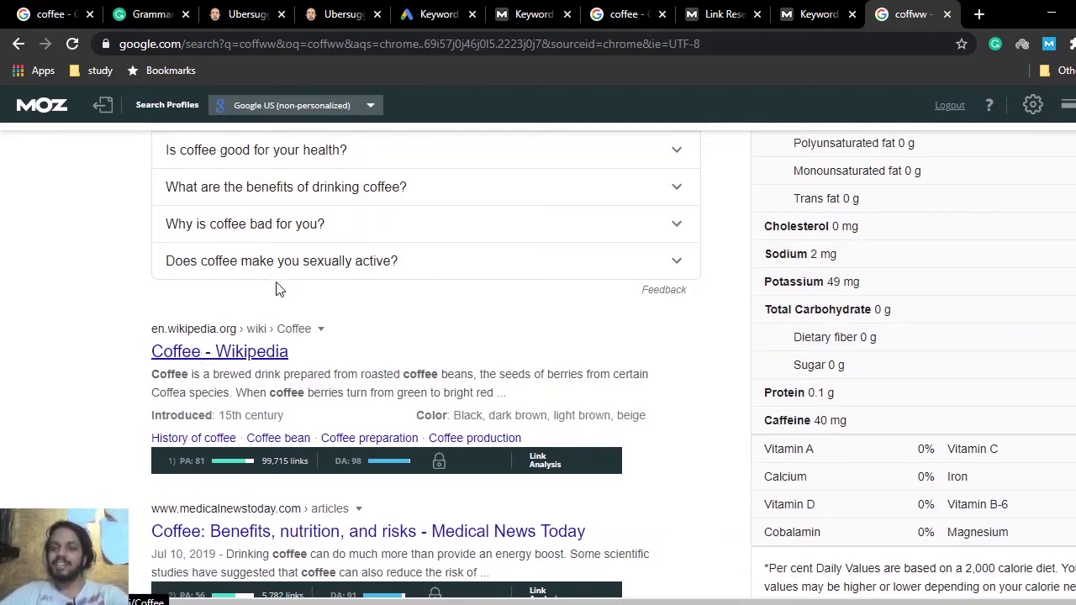
Return to Moz's link overview for the Wikipedia Coffee page and open its inbound links.
{"action": "left_click", "coordinate": [736, 9]}
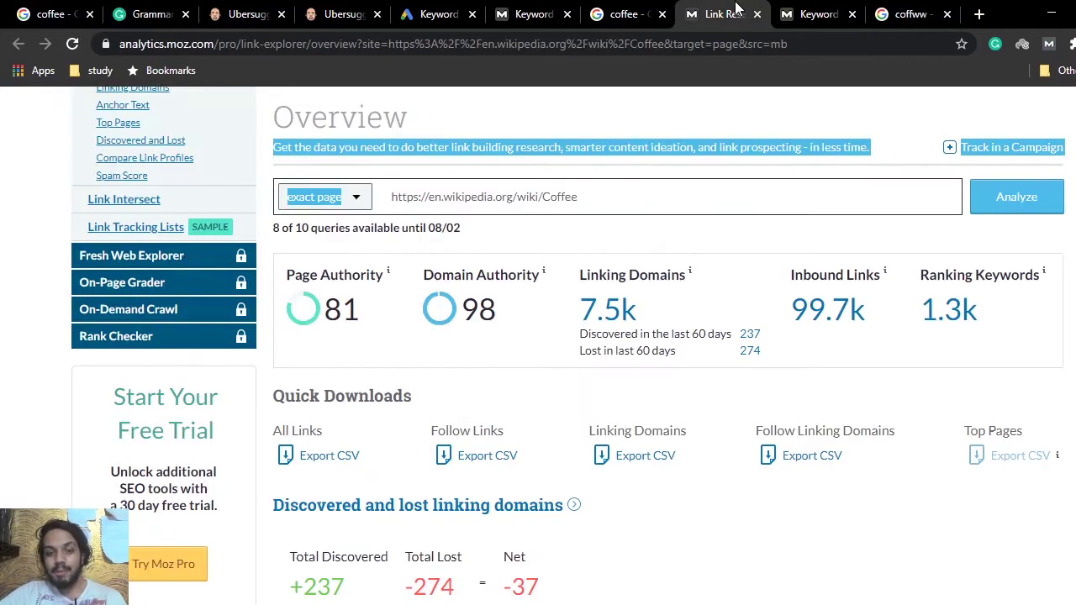
{"action": "scroll", "coordinate": [568, 345], "scroll_direction": "down", "scroll_amount": 1}
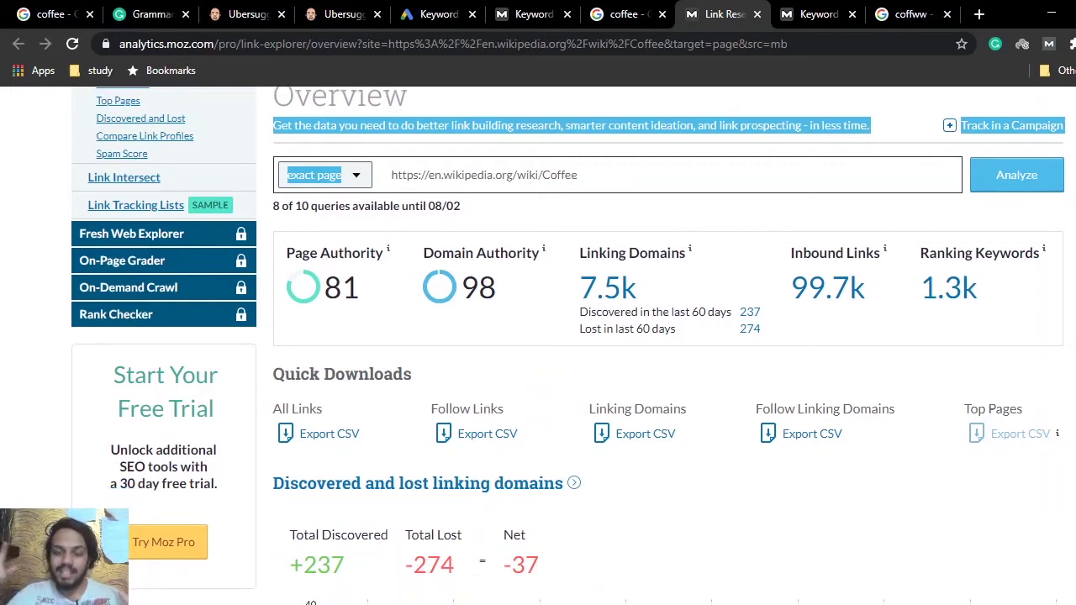
{"action": "left_click", "coordinate": [831, 291]}
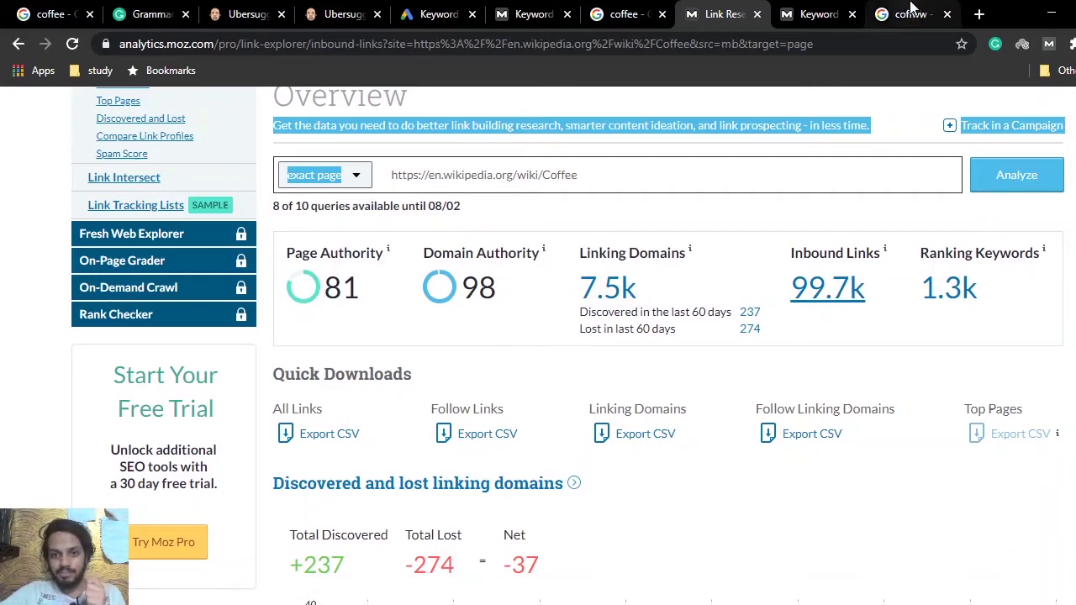
Look through the Google results for "coffee", comparing the page authority, domain authority and link metrics of the ranking pages.
{"action": "left_click", "coordinate": [626, 14]}
{"action": "scroll", "coordinate": [648, 122], "scroll_direction": "down", "scroll_amount": 2}
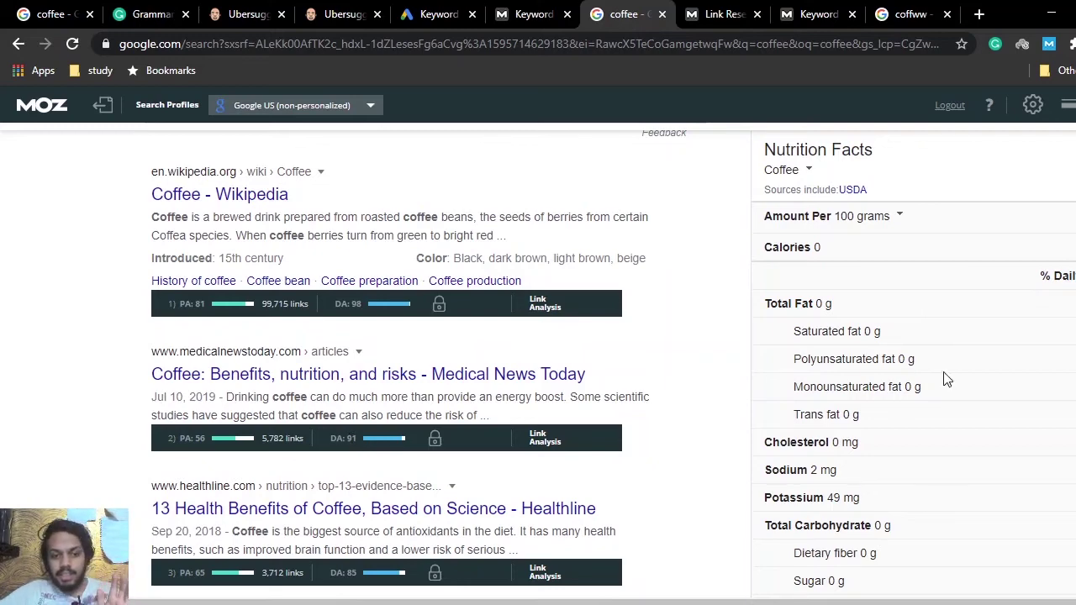
{"action": "scroll", "coordinate": [538, 362], "scroll_direction": "up", "scroll_amount": 5}
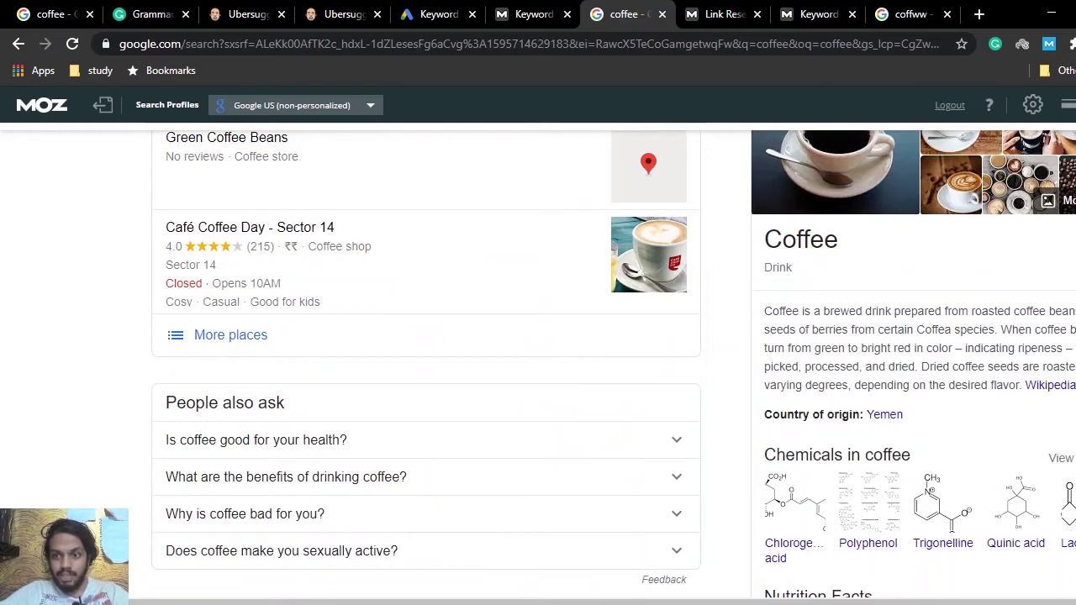
{"action": "scroll", "coordinate": [538, 361], "scroll_direction": "down", "scroll_amount": 5}
{"action": "scroll", "coordinate": [538, 362], "scroll_direction": "down", "scroll_amount": 3}
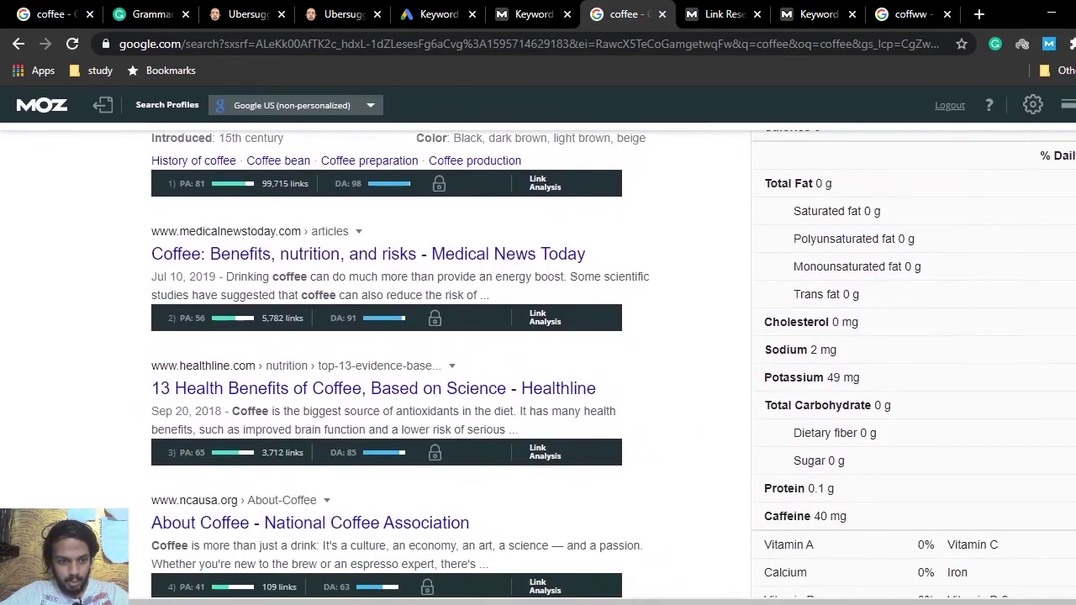
{"action": "scroll", "coordinate": [538, 361], "scroll_direction": "down", "scroll_amount": 7}
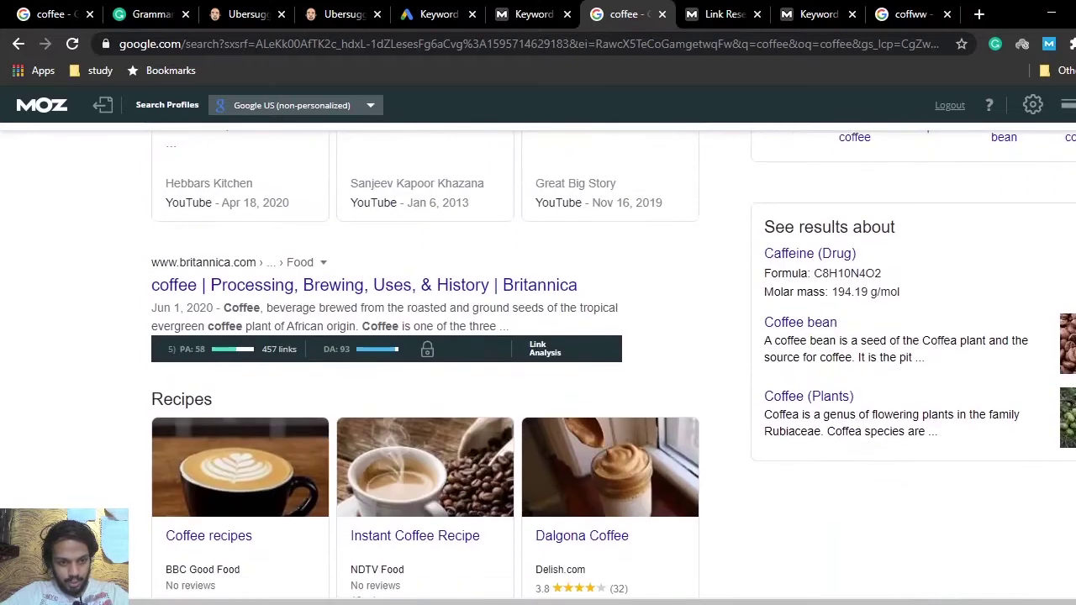
{"action": "scroll", "coordinate": [965, 411], "scroll_direction": "down", "scroll_amount": 4}
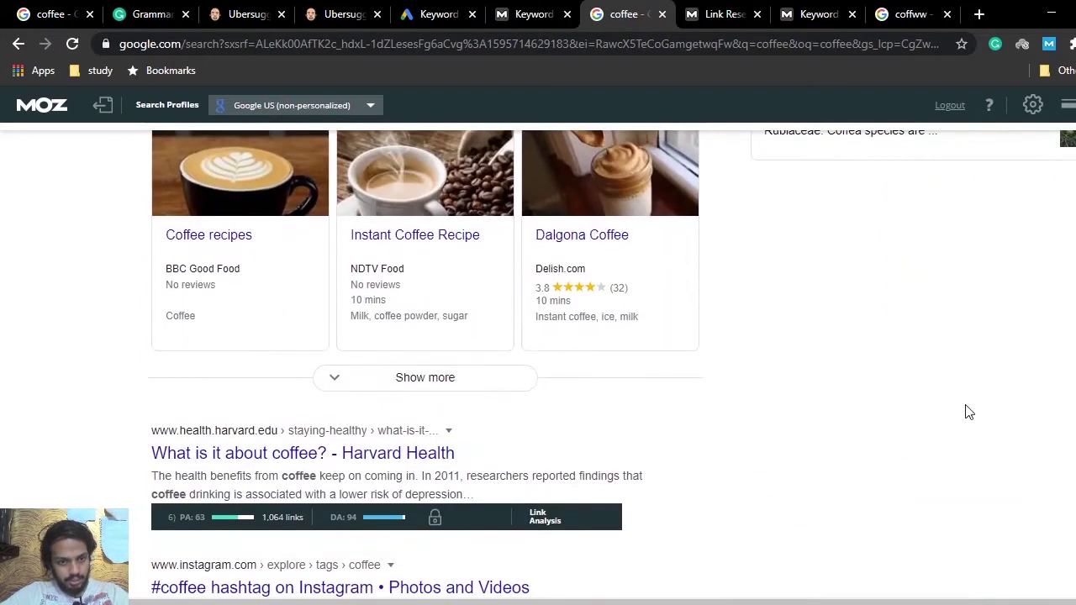
{"action": "scroll", "coordinate": [538, 362], "scroll_direction": "down", "scroll_amount": 2}
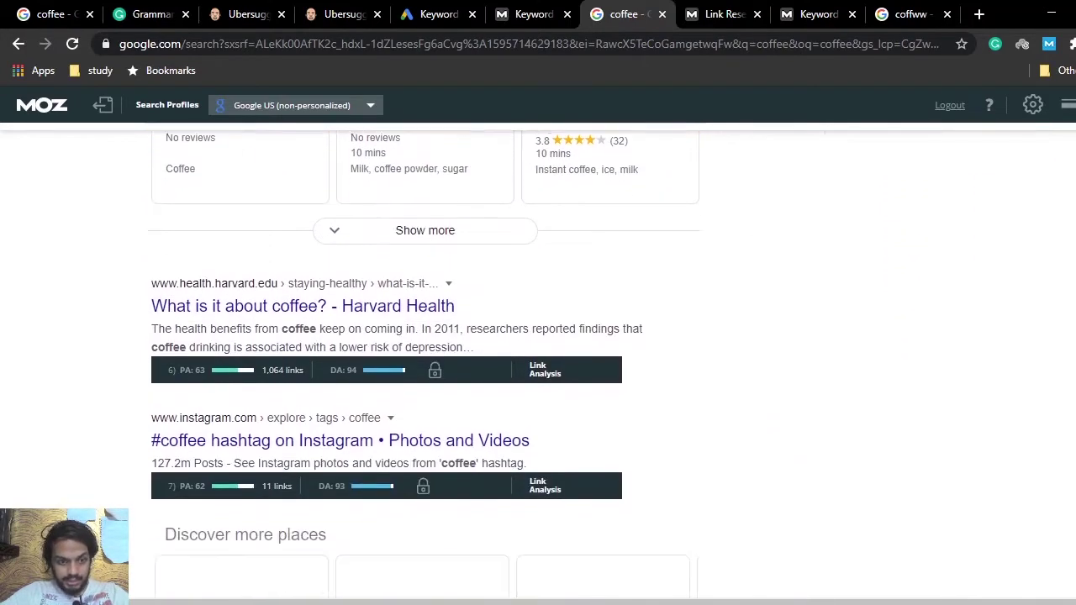
{"action": "scroll", "coordinate": [426, 363], "scroll_direction": "down", "scroll_amount": 4}
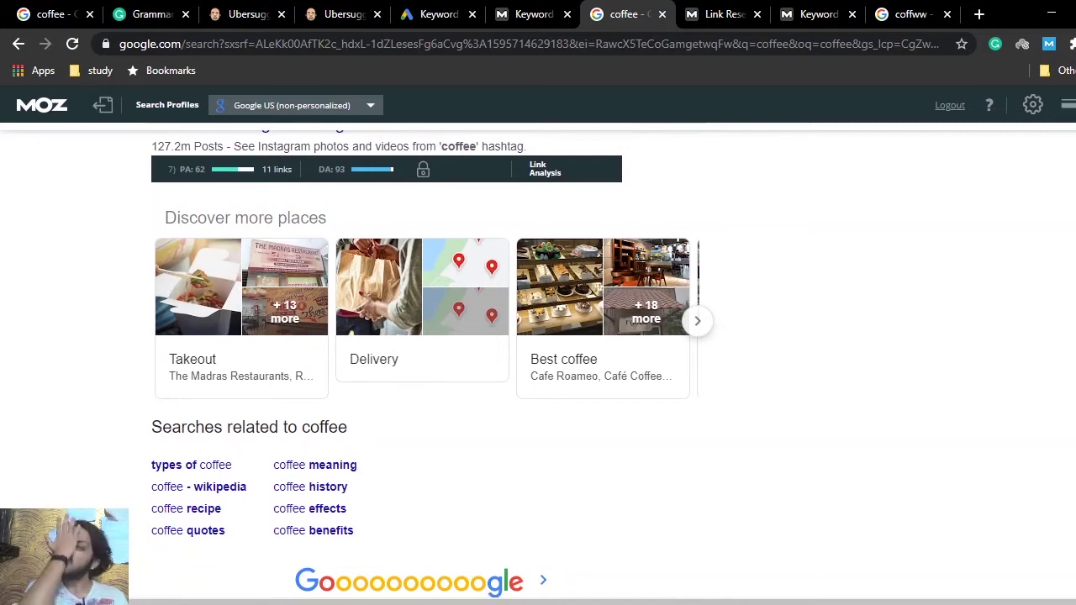
{"action": "scroll", "coordinate": [405, 372], "scroll_direction": "up", "scroll_amount": 3}
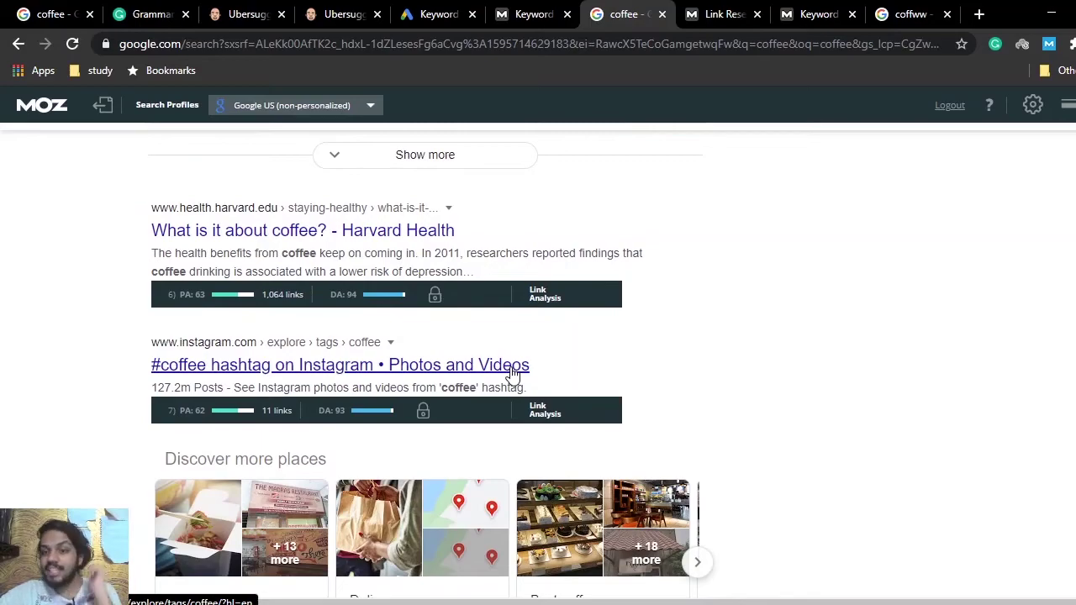
{"action": "scroll", "coordinate": [967, 382], "scroll_direction": "up", "scroll_amount": 5}
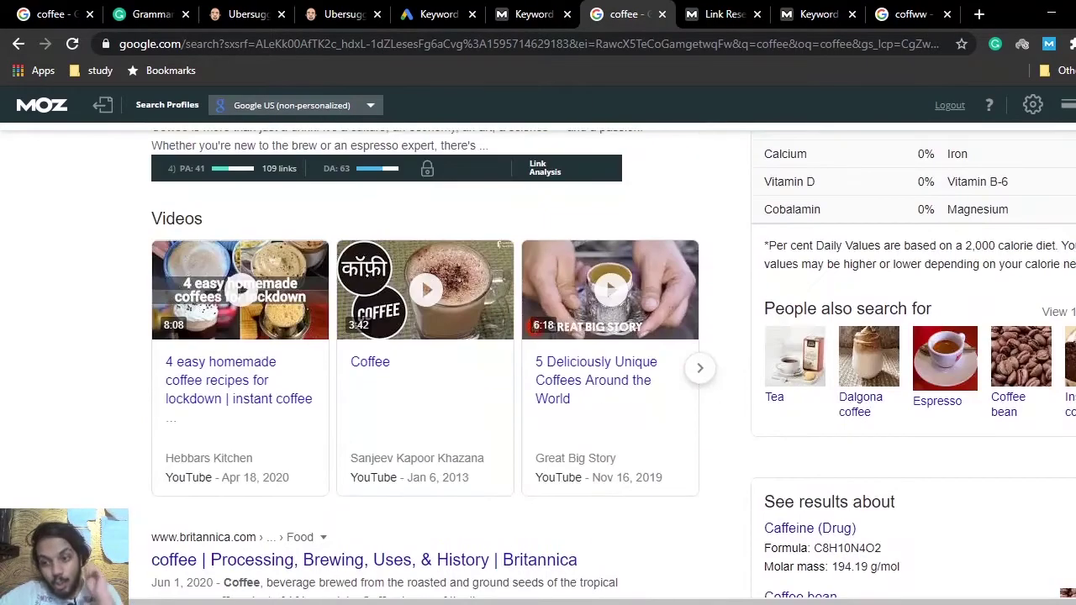
{"action": "scroll", "coordinate": [614, 362], "scroll_direction": "up", "scroll_amount": 15}
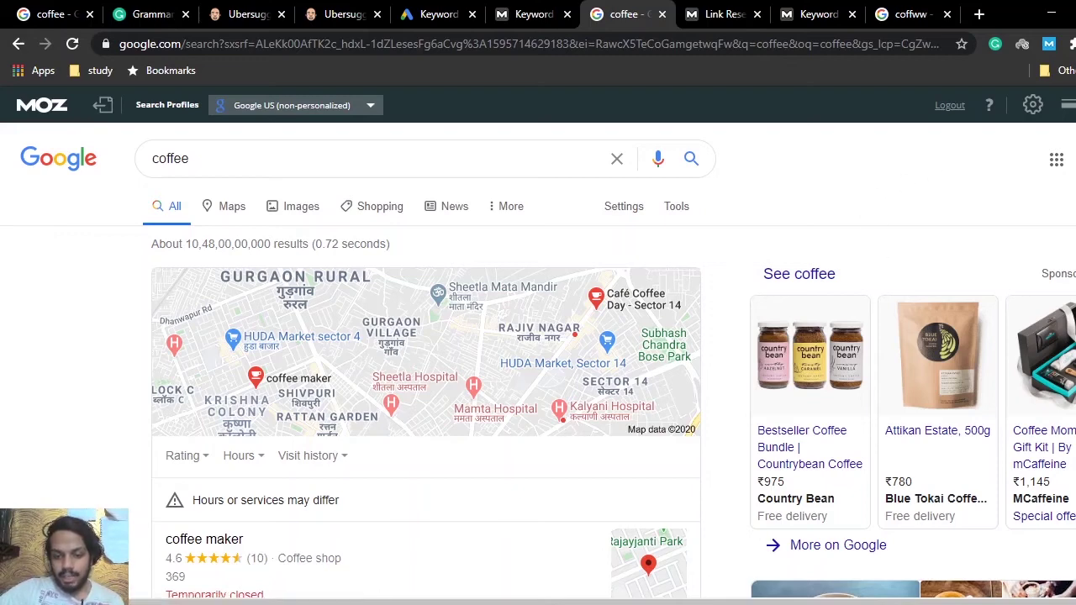
{"action": "left_click", "coordinate": [725, 603]}
{"action": "left_click", "coordinate": [725, 602]}
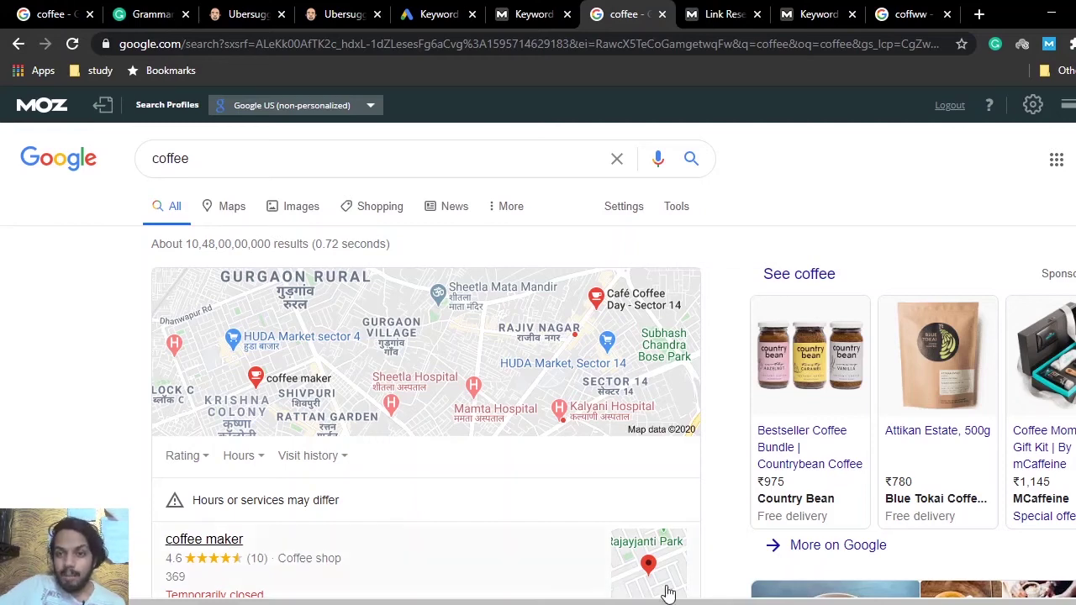
Review the "coffww" Google results alongside Moz's ranking keywords, inbound links and "coffee" keyword overview.
{"action": "left_click", "coordinate": [891, 14]}
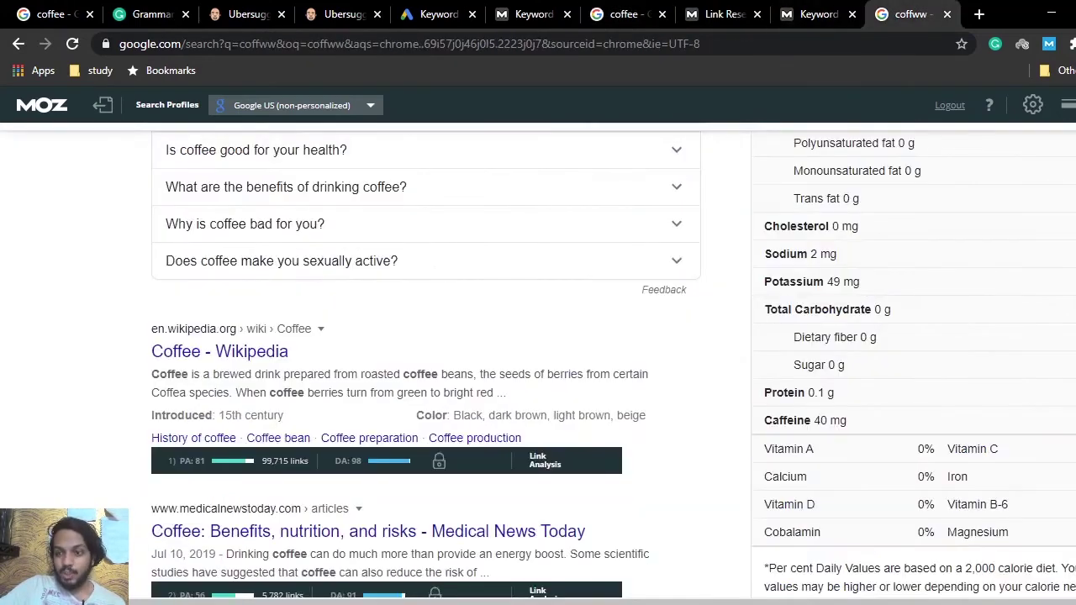
{"action": "scroll", "coordinate": [538, 361], "scroll_direction": "down", "scroll_amount": 4}
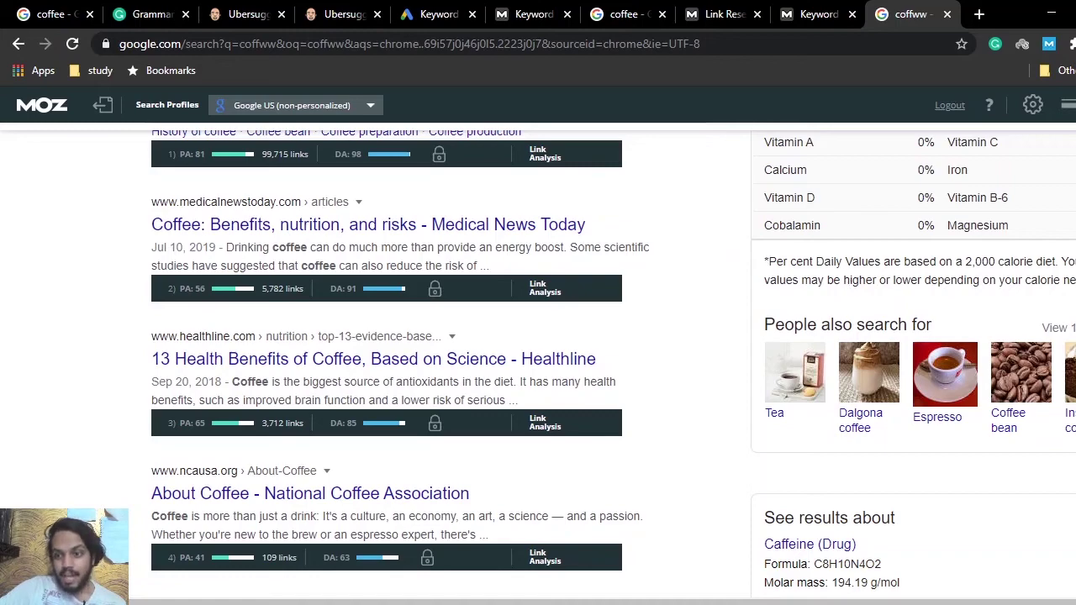
{"action": "scroll", "coordinate": [847, 279], "scroll_direction": "up", "scroll_amount": 6}
{"action": "scroll", "coordinate": [846, 279], "scroll_direction": "up", "scroll_amount": 3}
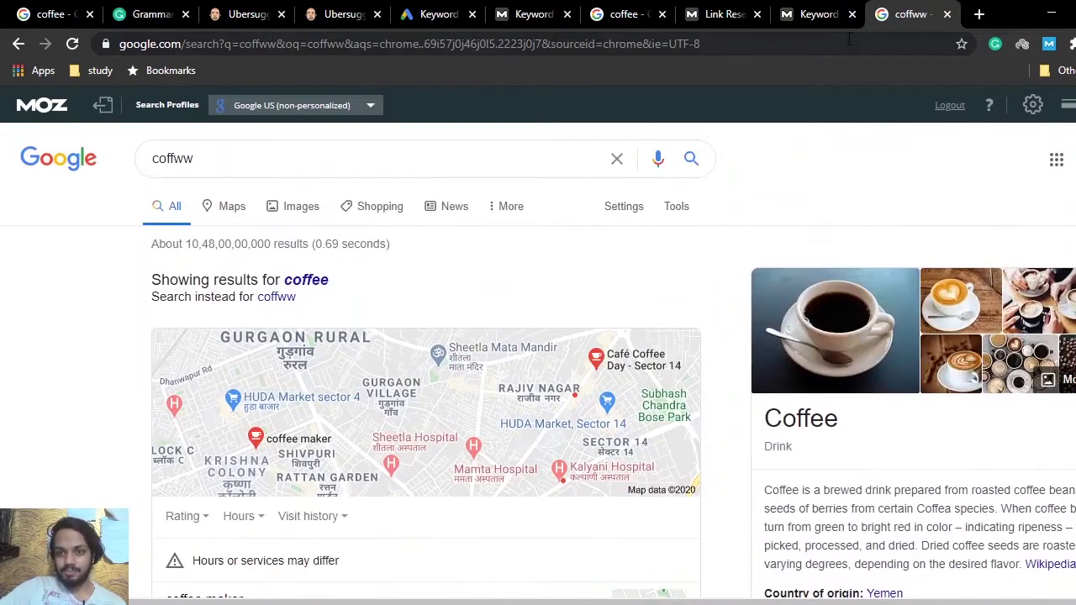
{"action": "left_click", "coordinate": [819, 12]}
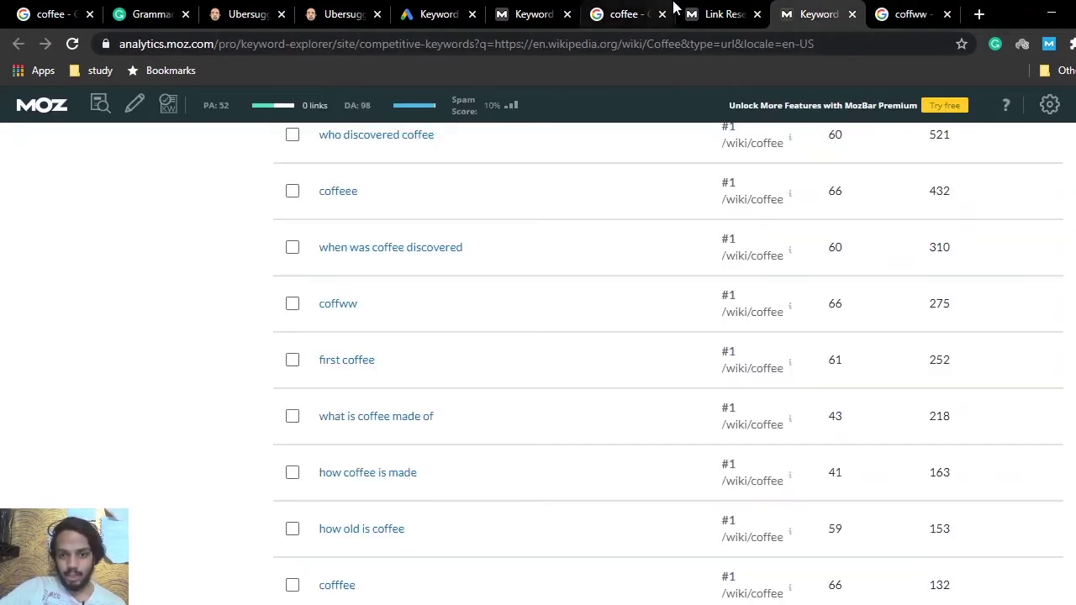
{"action": "left_click", "coordinate": [698, 12]}
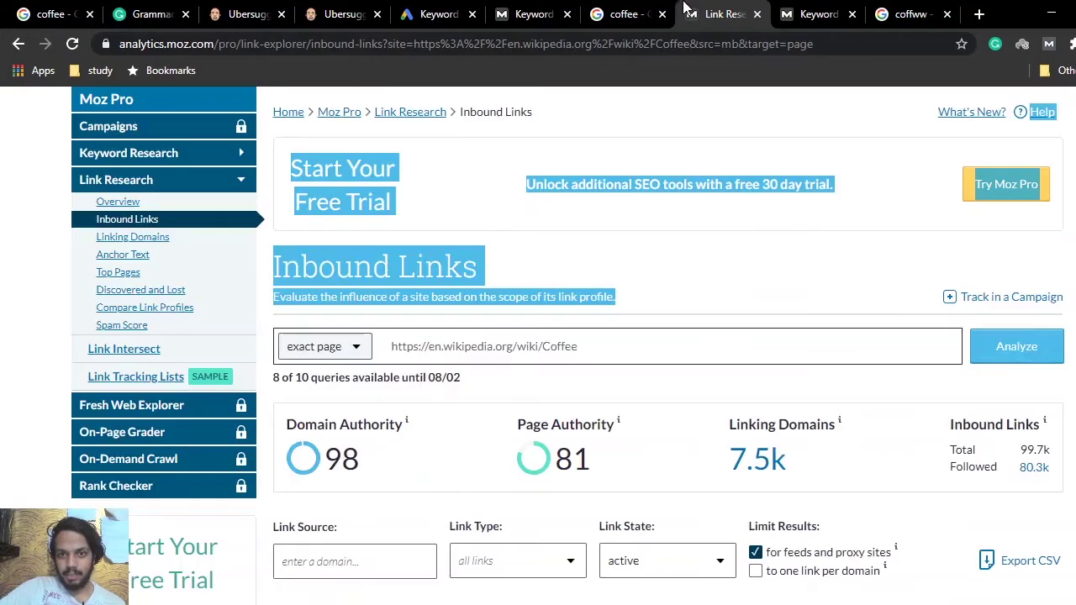
{"action": "left_click", "coordinate": [542, 12]}
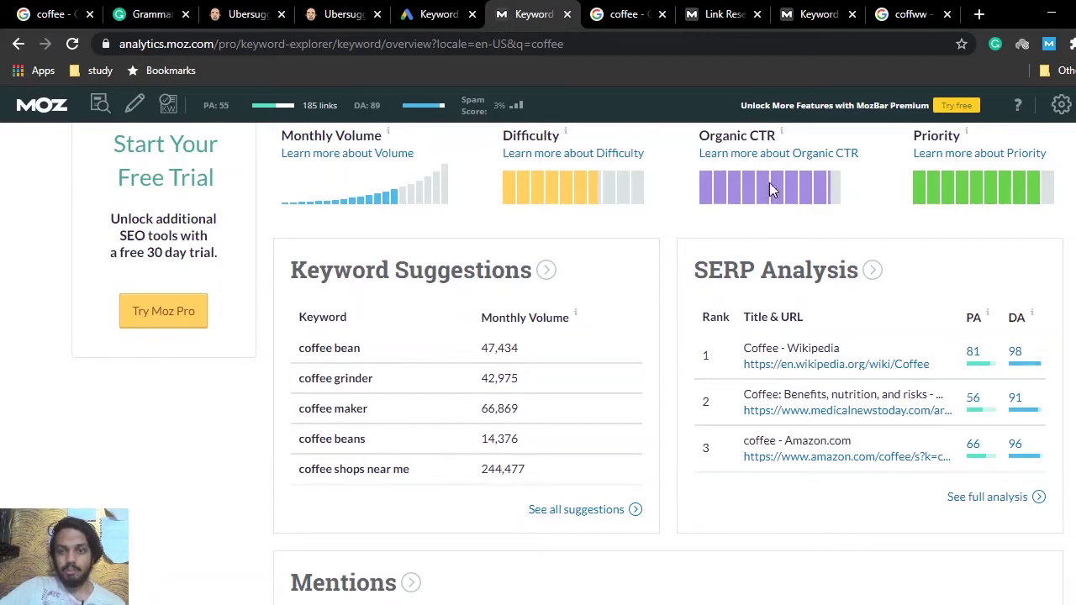
Search Google for "coffee beans" in place of "coffww" and examine the MozBar metrics of the first organic results.
{"action": "left_click", "coordinate": [906, 14]}
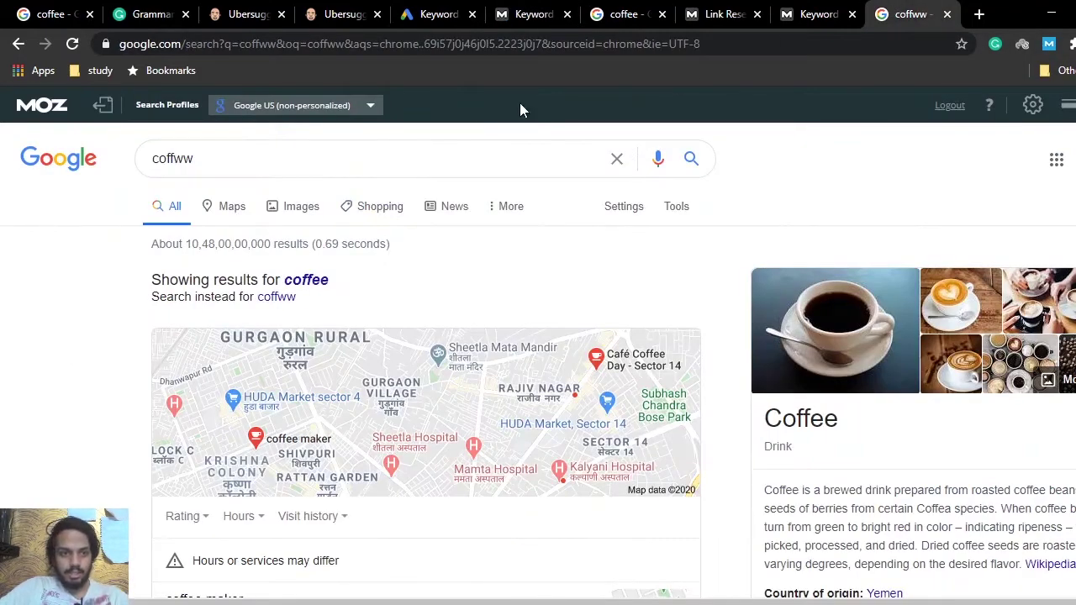
{"action": "left_click", "coordinate": [431, 154]}
{"action": "key", "text": "BackSpace"}
{"action": "key", "text": "BackSpace"}
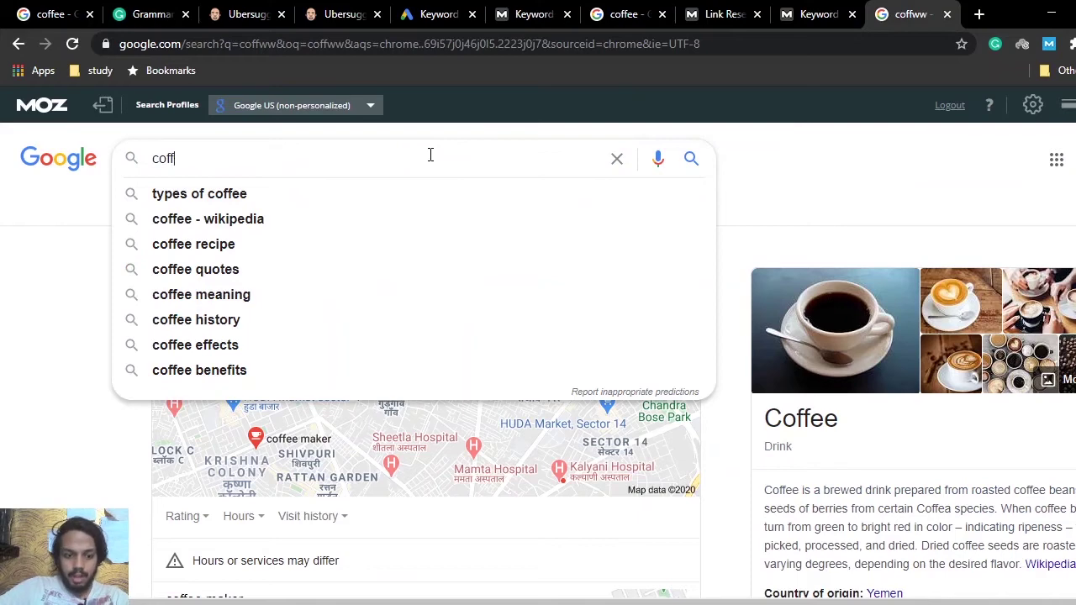
{"action": "type", "text": "ee beans"}
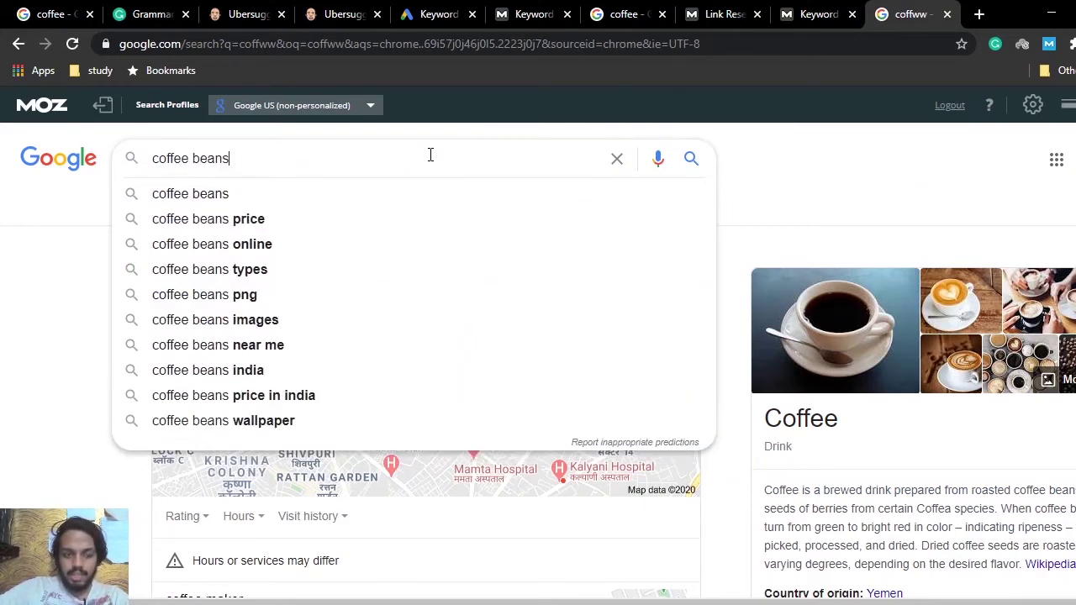
{"action": "key", "text": "Return"}
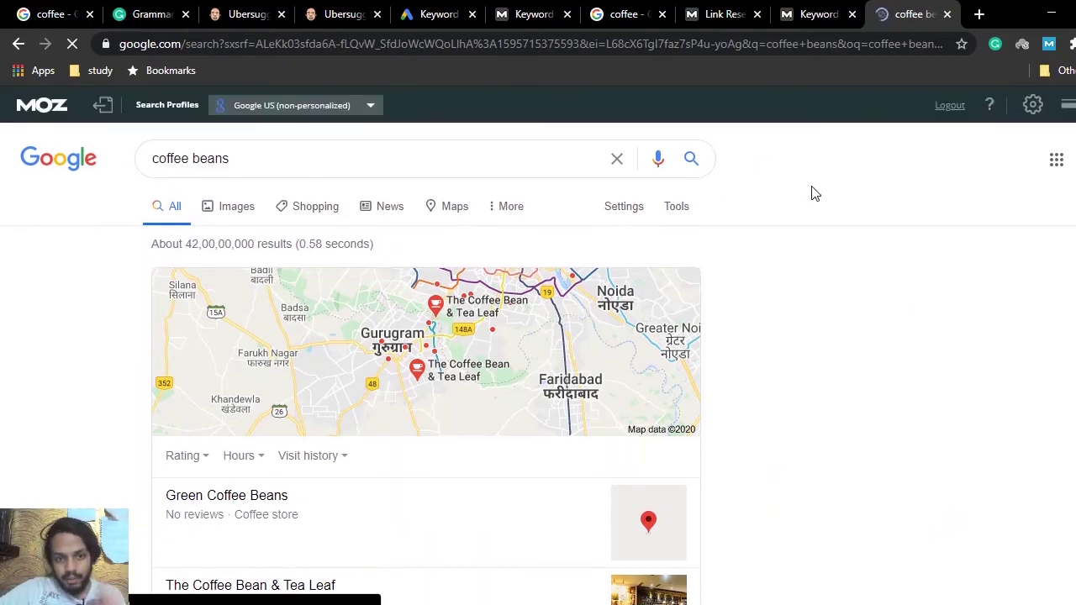
{"action": "scroll", "coordinate": [426, 362], "scroll_direction": "down", "scroll_amount": 4}
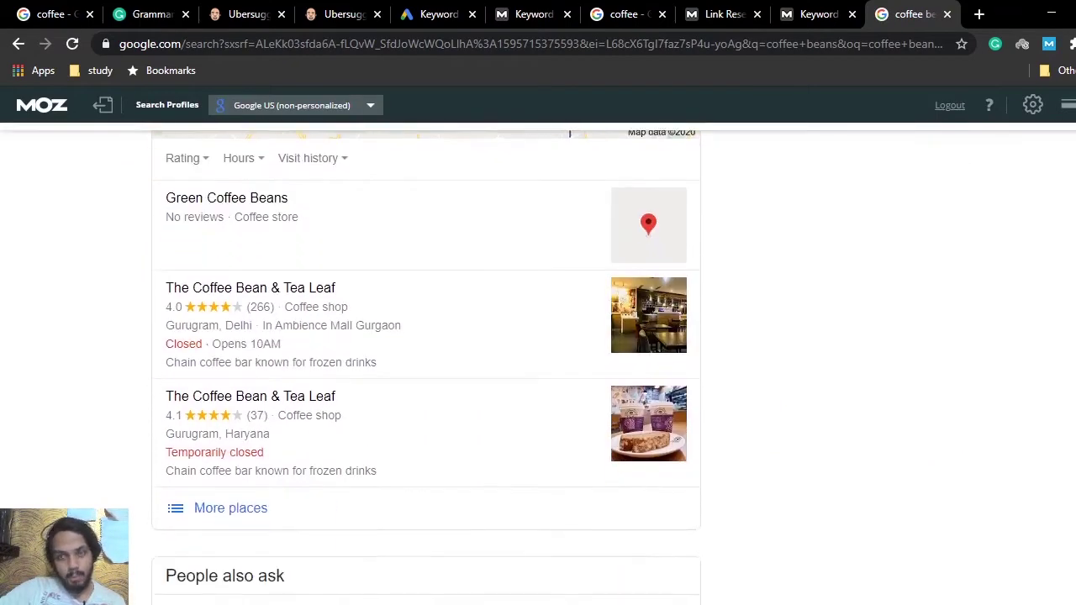
{"action": "scroll", "coordinate": [426, 362], "scroll_direction": "down", "scroll_amount": 10}
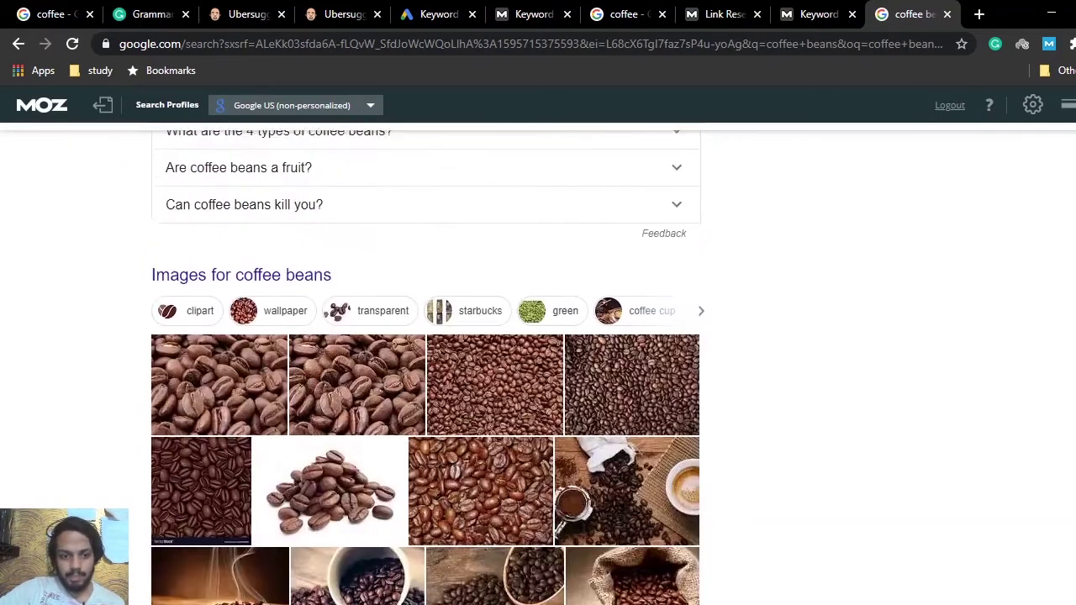
{"action": "scroll", "coordinate": [426, 362], "scroll_direction": "down", "scroll_amount": 1}
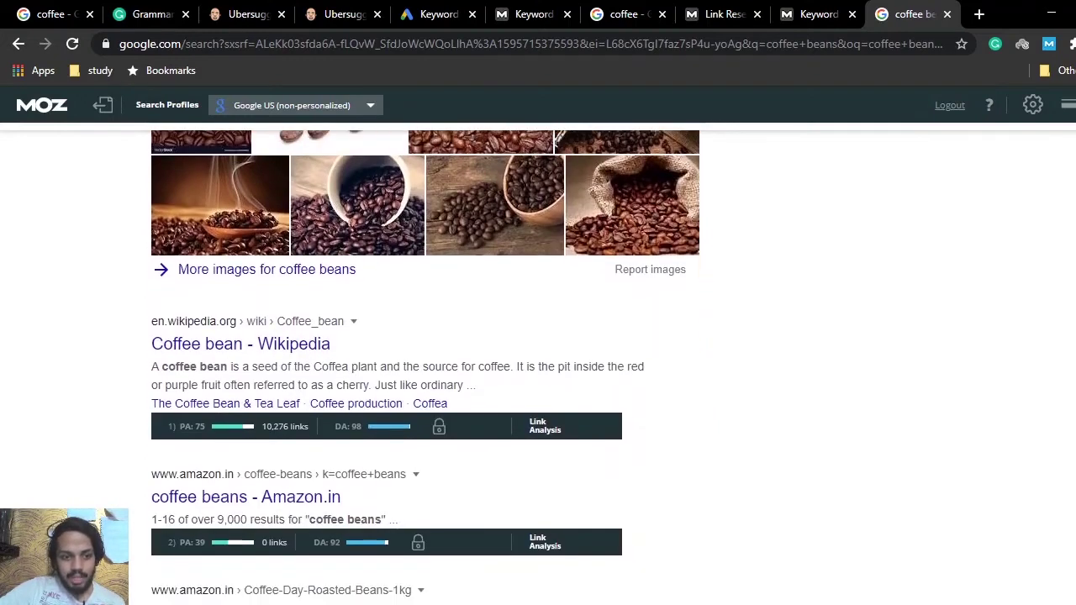
{"action": "scroll", "coordinate": [427, 362], "scroll_direction": "down", "scroll_amount": 1}
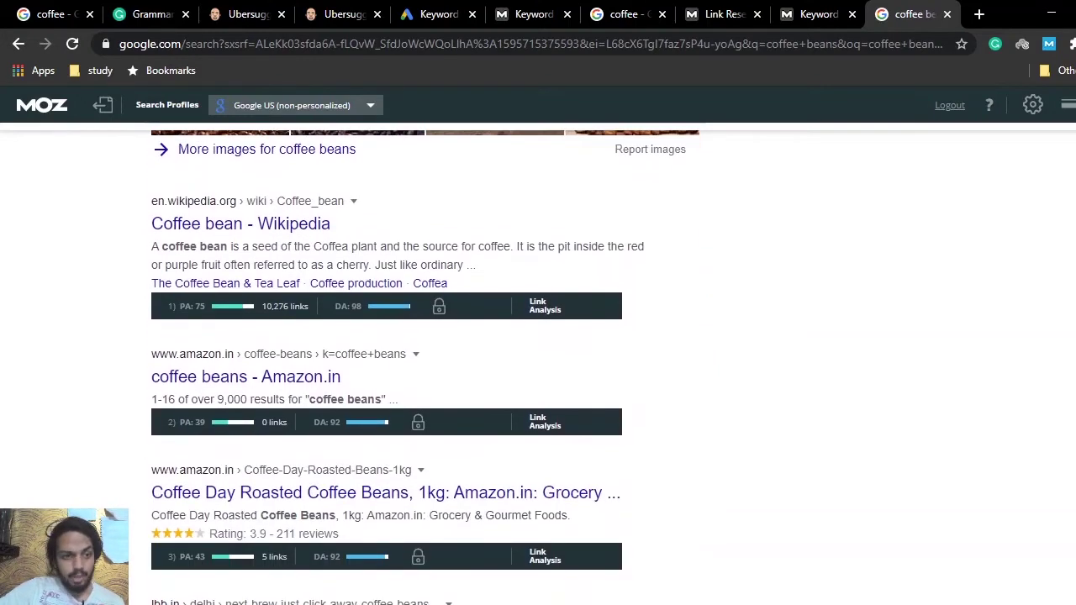
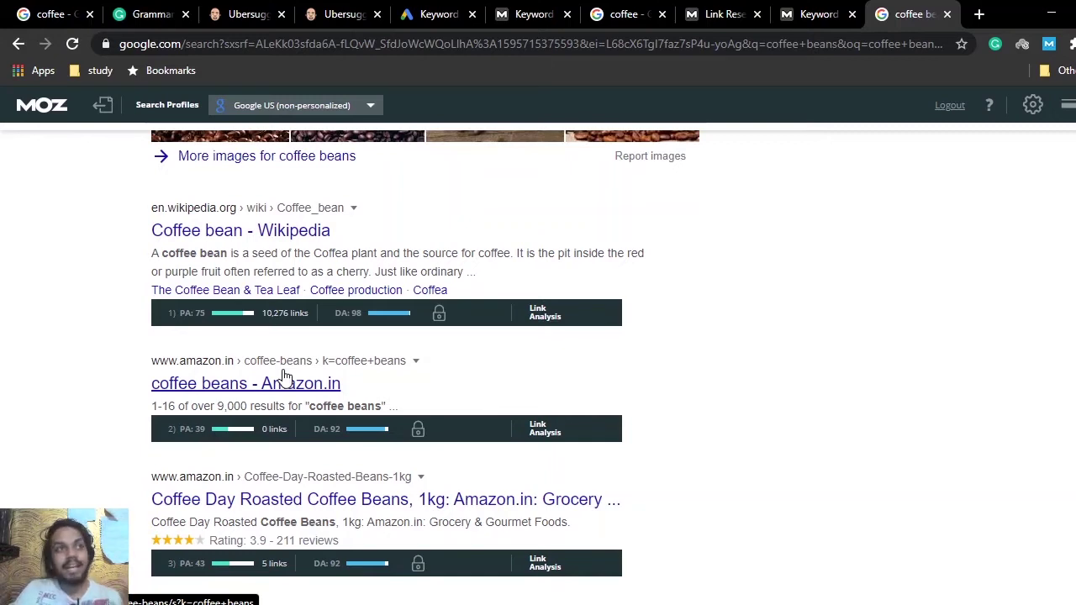
Revisit Moz's inbound links, the Google Ads keyword plan, Ubersuggest and Moz's keyword overview, and keep only the "coffee beans" results tab in the window.
{"action": "left_click", "coordinate": [743, 11]}
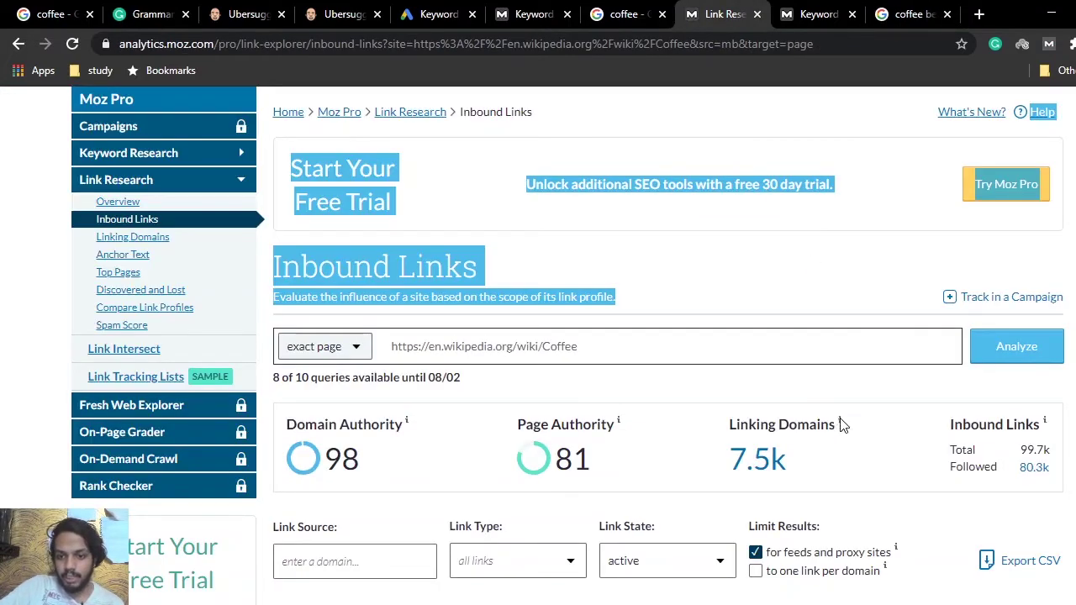
{"action": "mouse_move", "coordinate": [839, 420]}
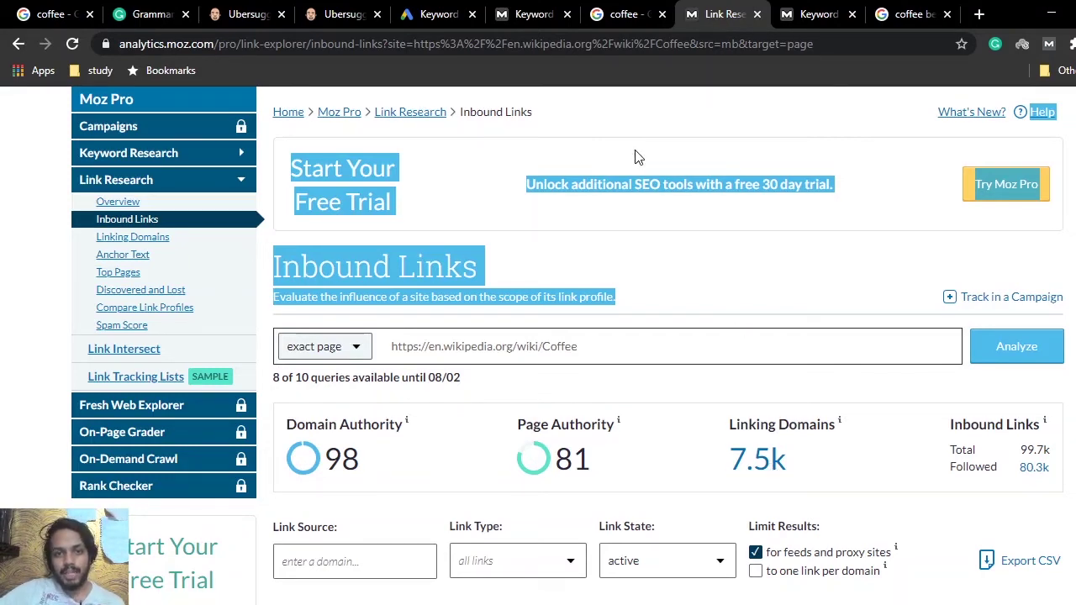
{"action": "left_click", "coordinate": [430, 8]}
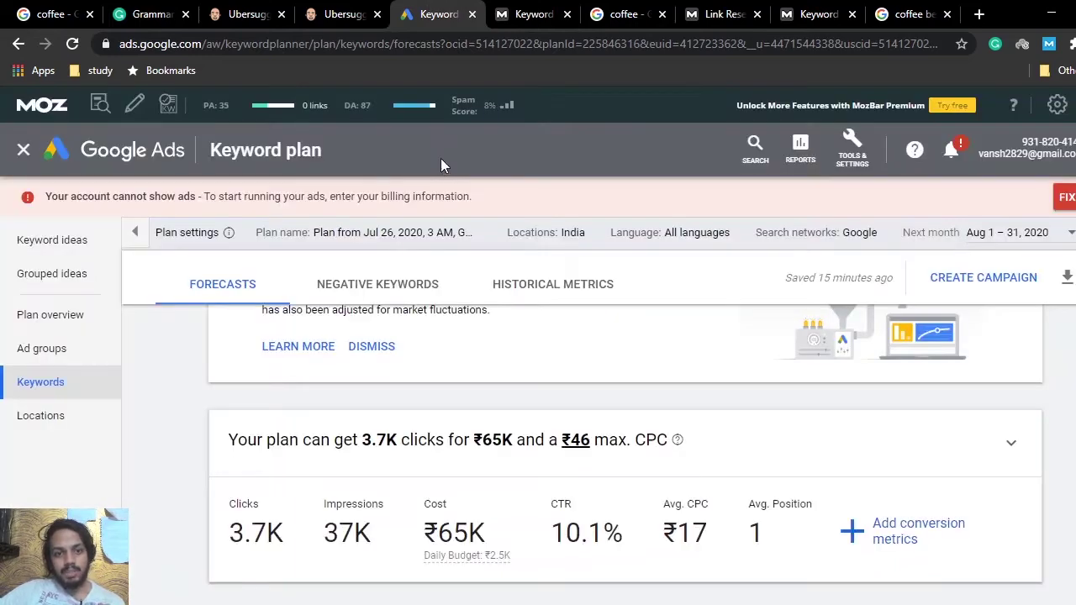
{"action": "left_click", "coordinate": [342, 13]}
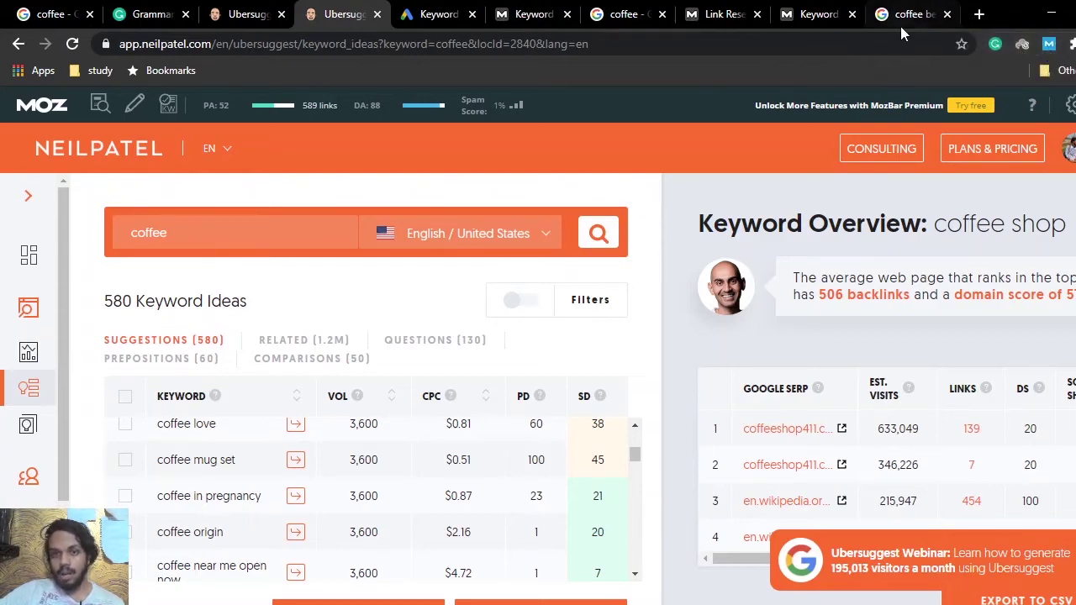
{"action": "left_click", "coordinate": [528, 14]}
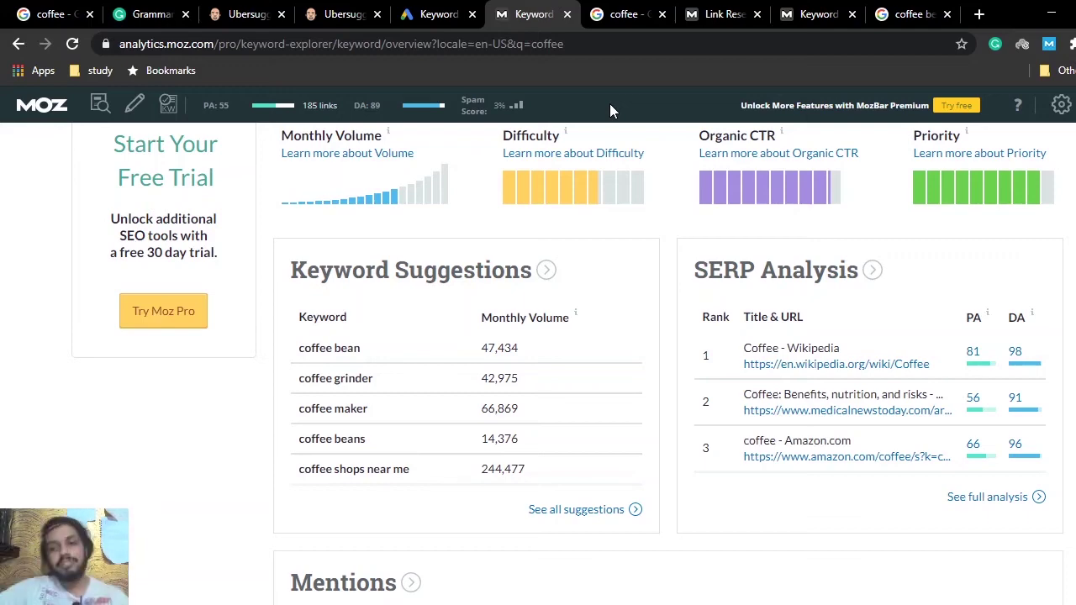
{"action": "left_click", "coordinate": [947, 14]}
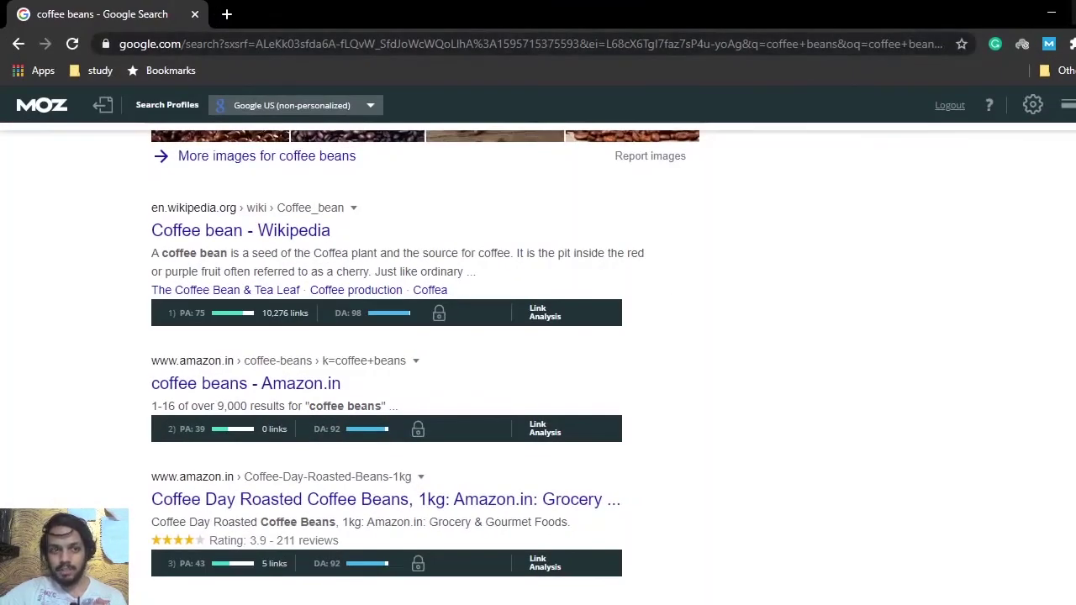
Close the separate "coffee beans" window and search Google for "coffee grinder" in a new tab.
{"action": "left_click", "coordinate": [1075, 10]}
{"action": "left_click", "coordinate": [976, 19]}
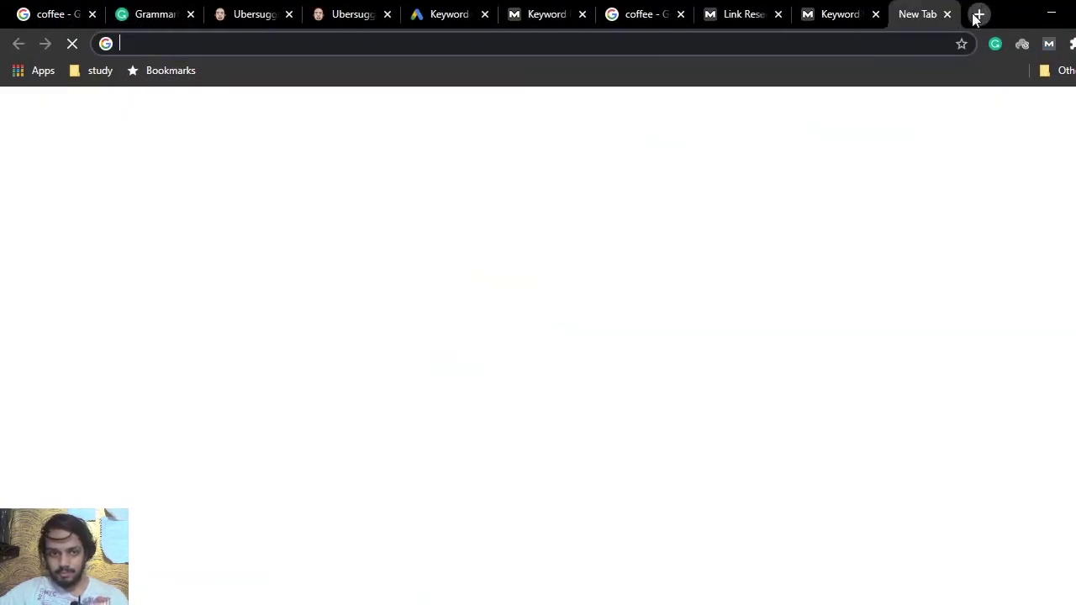
{"action": "type", "text": "coffee "}
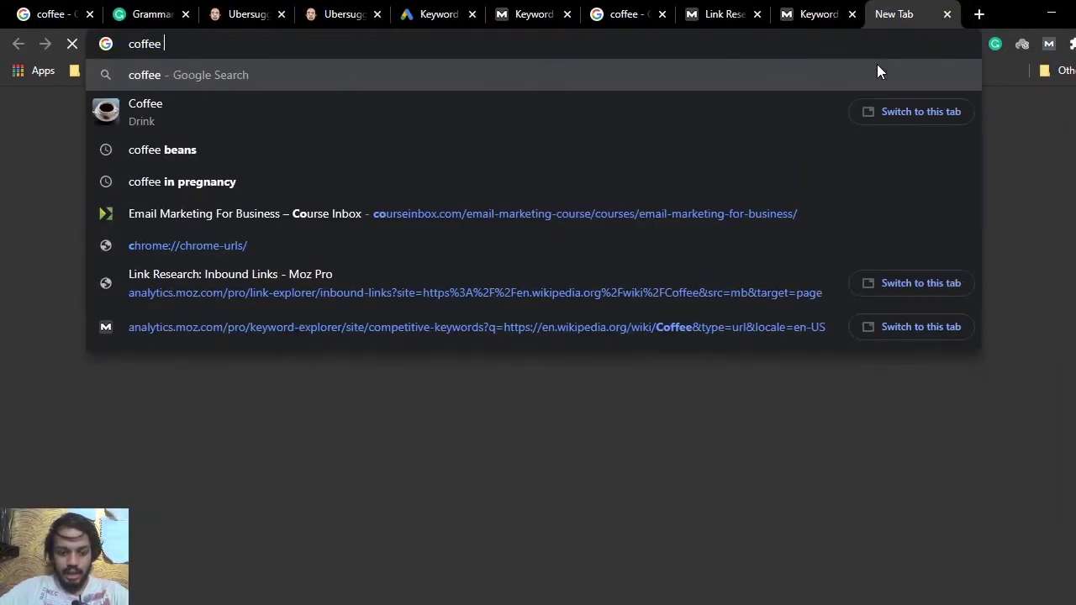
{"action": "type", "text": "grin"}
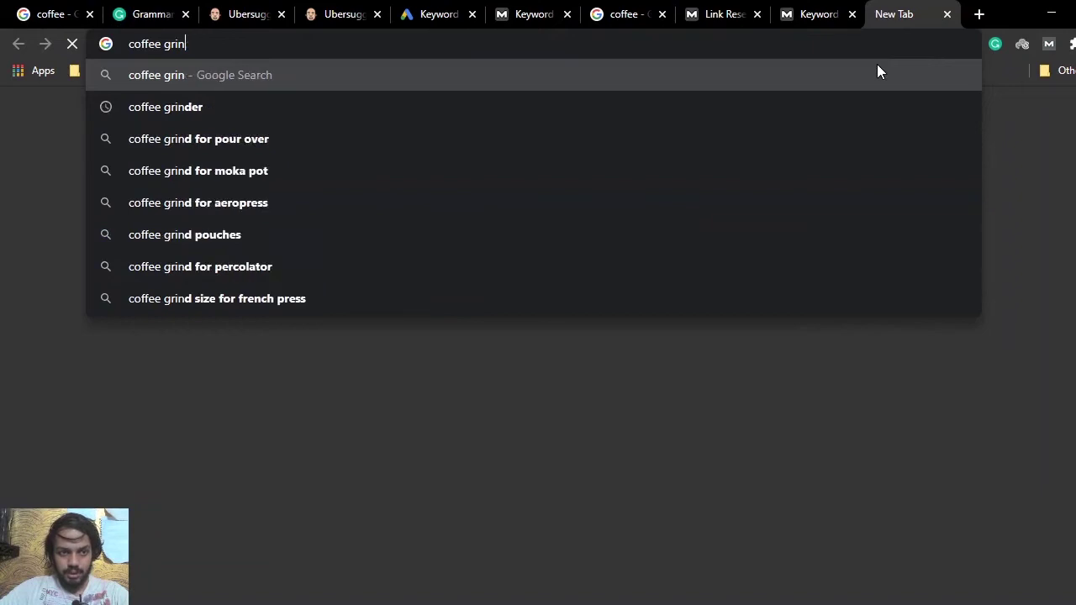
{"action": "type", "text": "der"}
{"action": "key", "text": "Return"}
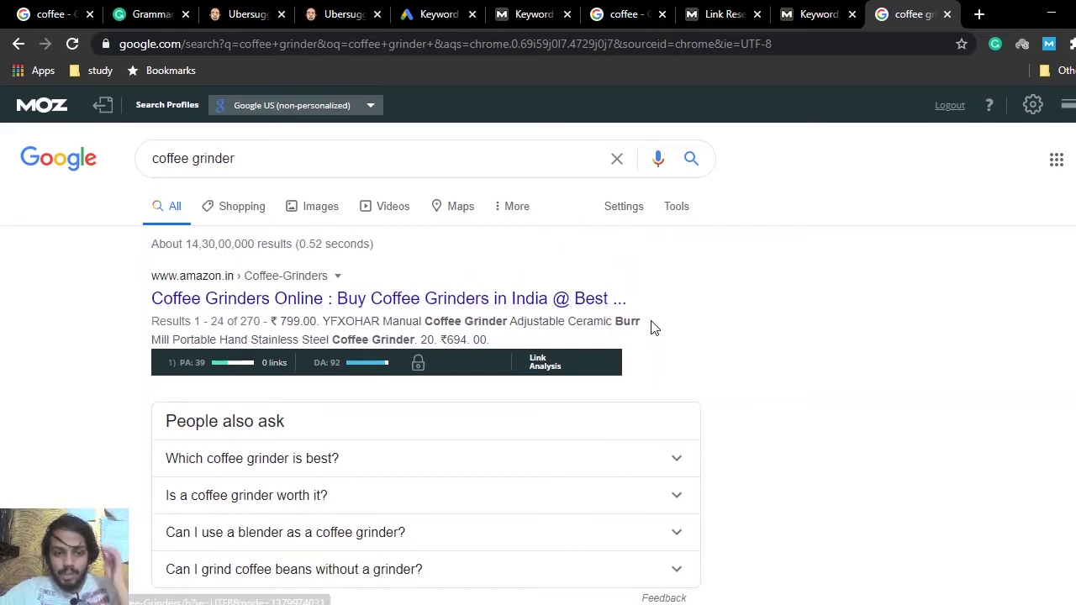
Open Moz's link analysis of the first Amazon.in coffee grinders result in a new tab.
{"action": "scroll", "coordinate": [538, 362], "scroll_direction": "down", "scroll_amount": 1}
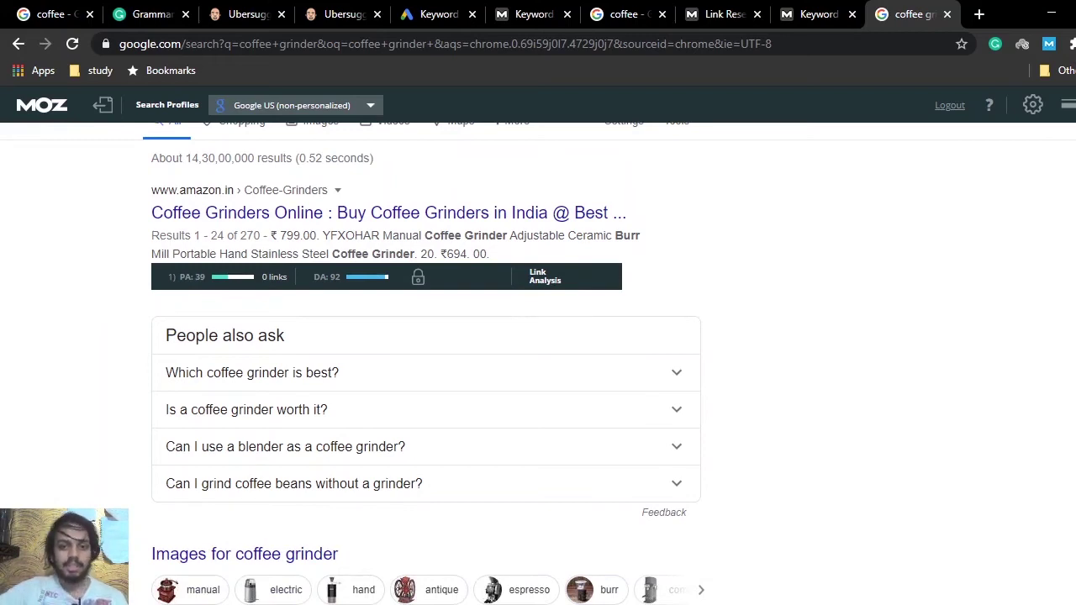
{"action": "right_click", "coordinate": [545, 275]}
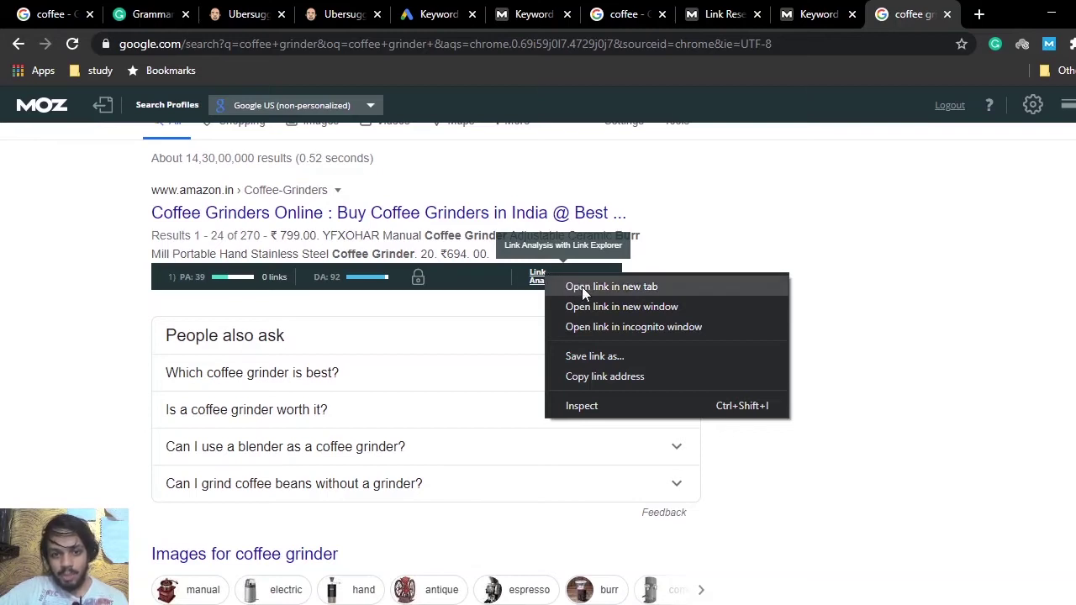
{"action": "left_click", "coordinate": [582, 286]}
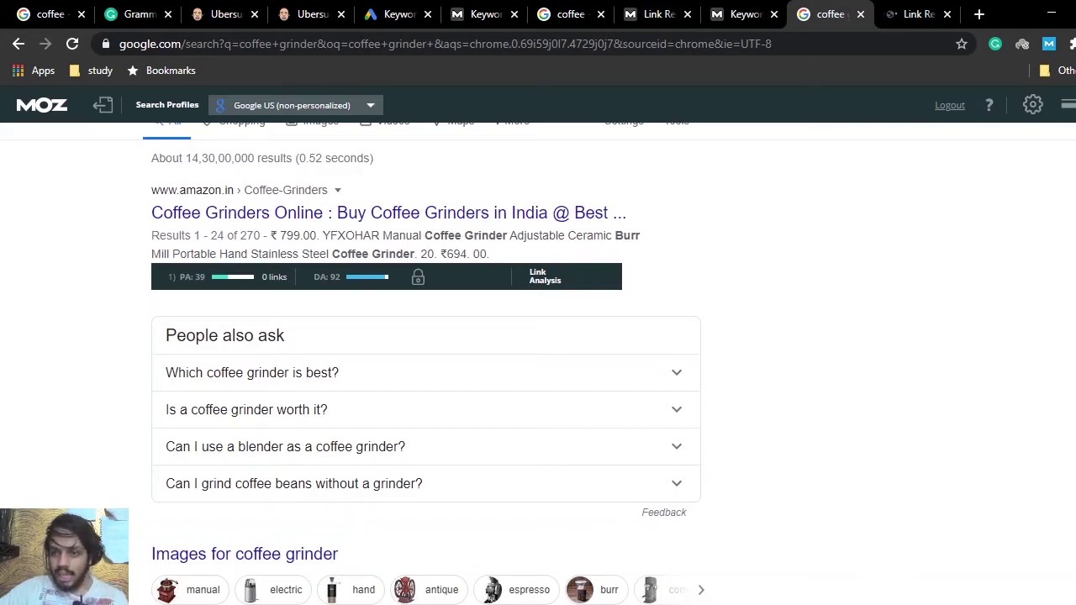
Look through the "coffee grinder" Google results, comparing the page authority, domain authority and link metrics of the first five organic pages.
{"action": "scroll", "coordinate": [538, 362], "scroll_direction": "up", "scroll_amount": 1}
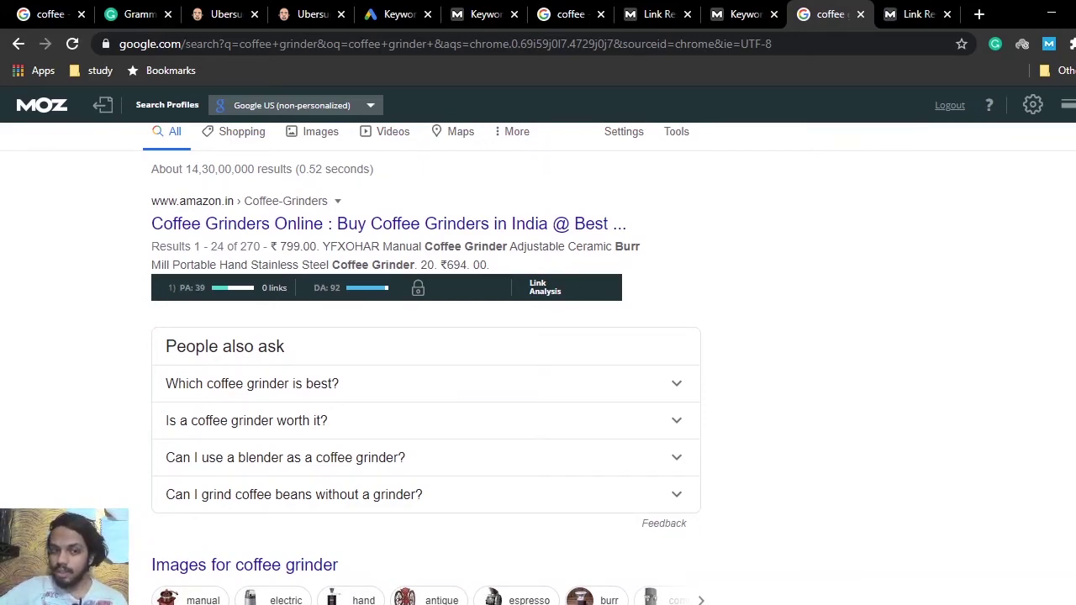
{"action": "scroll", "coordinate": [538, 365], "scroll_direction": "down", "scroll_amount": 3}
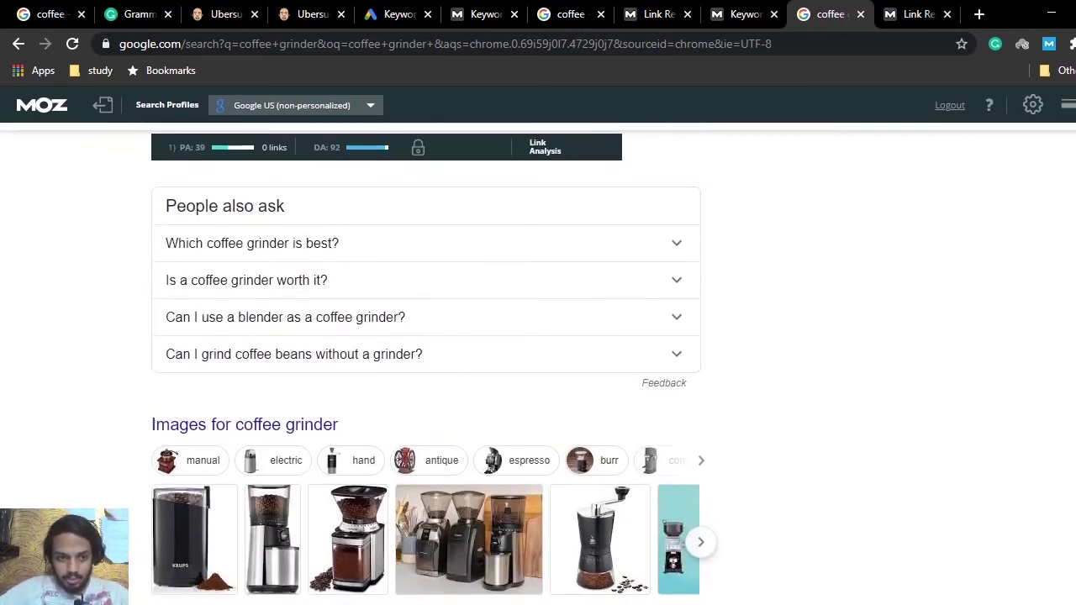
{"action": "scroll", "coordinate": [538, 364], "scroll_direction": "down", "scroll_amount": 3}
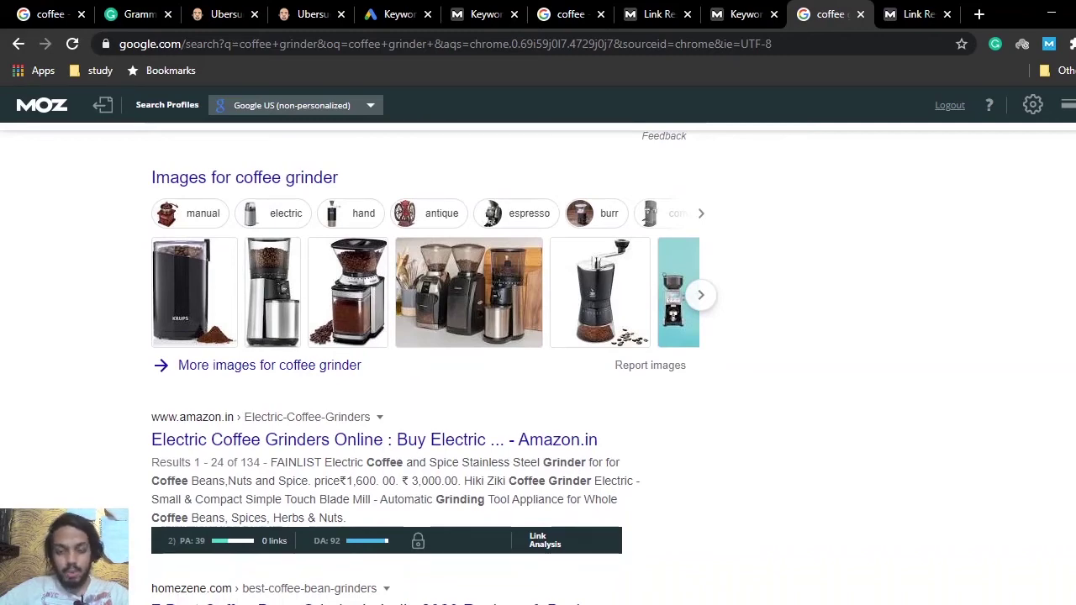
{"action": "scroll", "coordinate": [538, 365], "scroll_direction": "down", "scroll_amount": 2}
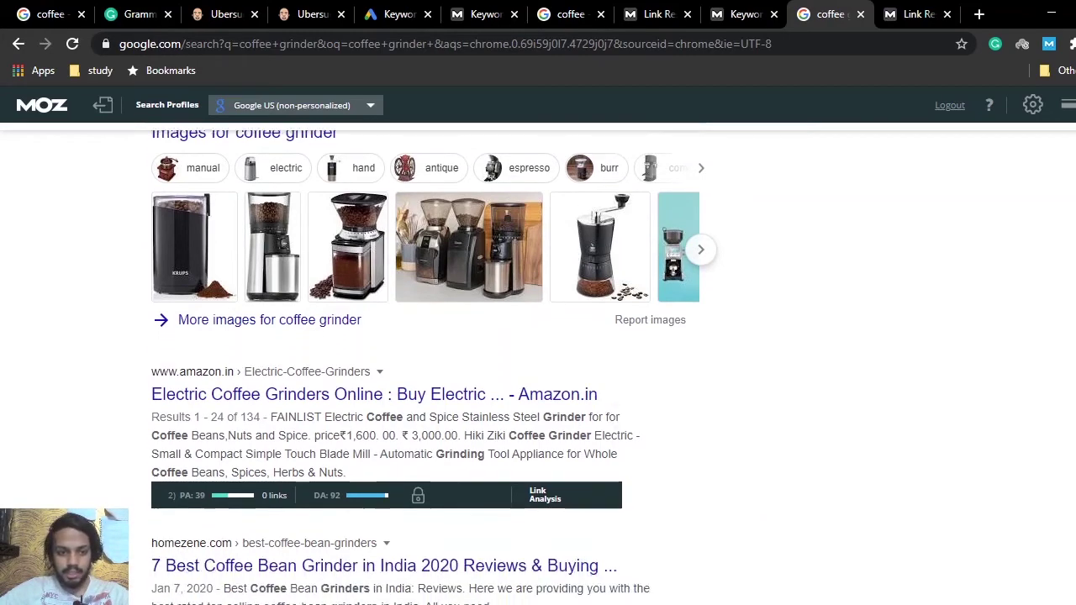
{"action": "scroll", "coordinate": [435, 368], "scroll_direction": "down", "scroll_amount": 1}
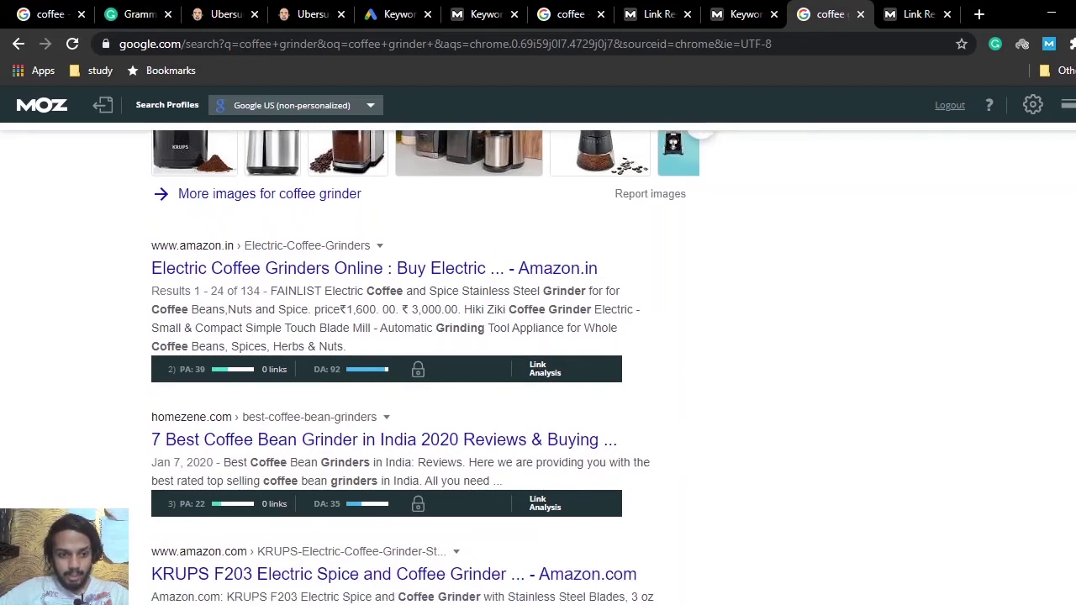
{"action": "scroll", "coordinate": [857, 294], "scroll_direction": "down", "scroll_amount": 1}
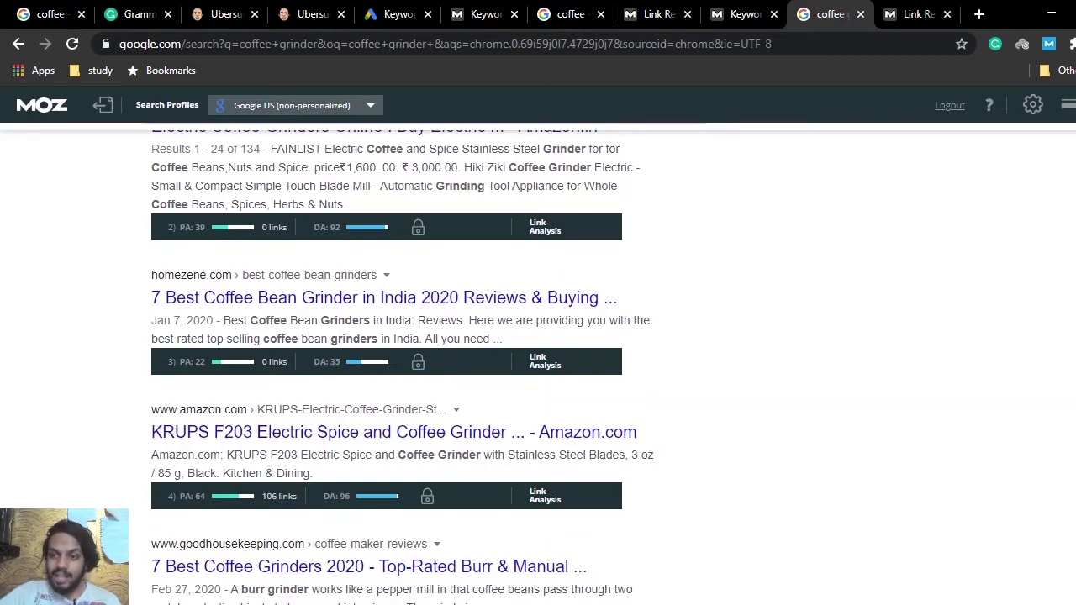
{"action": "scroll", "coordinate": [951, 276], "scroll_direction": "up", "scroll_amount": 5}
{"action": "scroll", "coordinate": [538, 364], "scroll_direction": "up", "scroll_amount": 2}
{"action": "scroll", "coordinate": [538, 364], "scroll_direction": "down", "scroll_amount": 5}
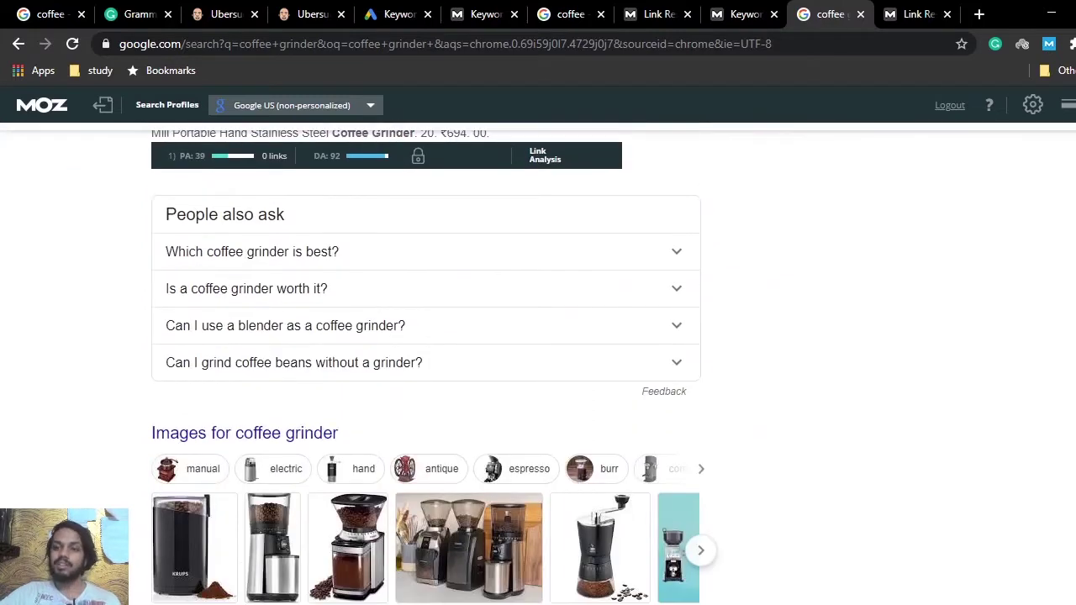
{"action": "scroll", "coordinate": [403, 368], "scroll_direction": "down", "scroll_amount": 4}
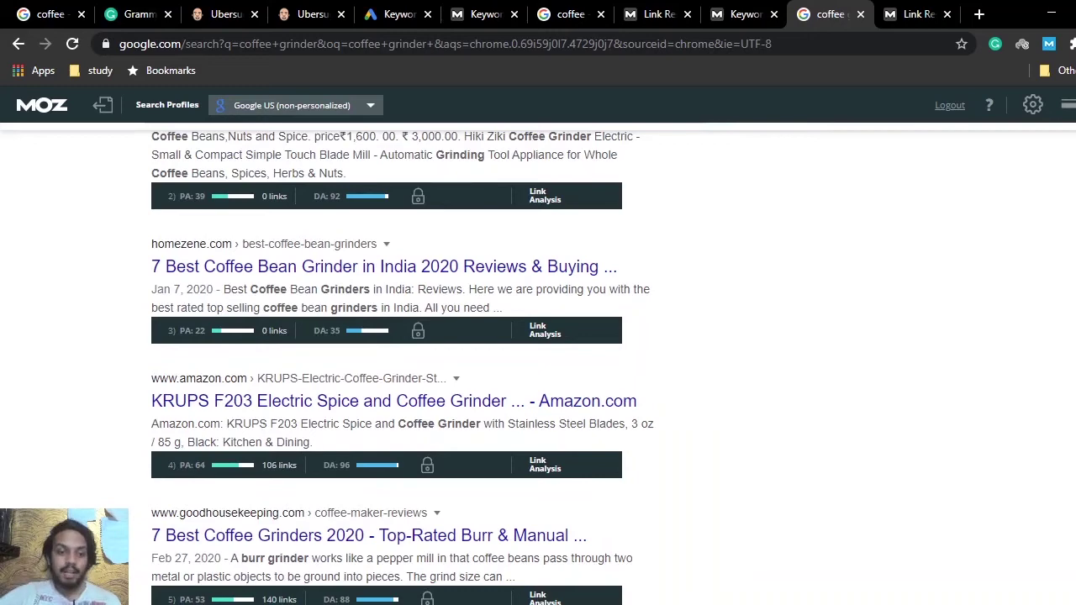
{"action": "scroll", "coordinate": [403, 368], "scroll_direction": "down", "scroll_amount": 2}
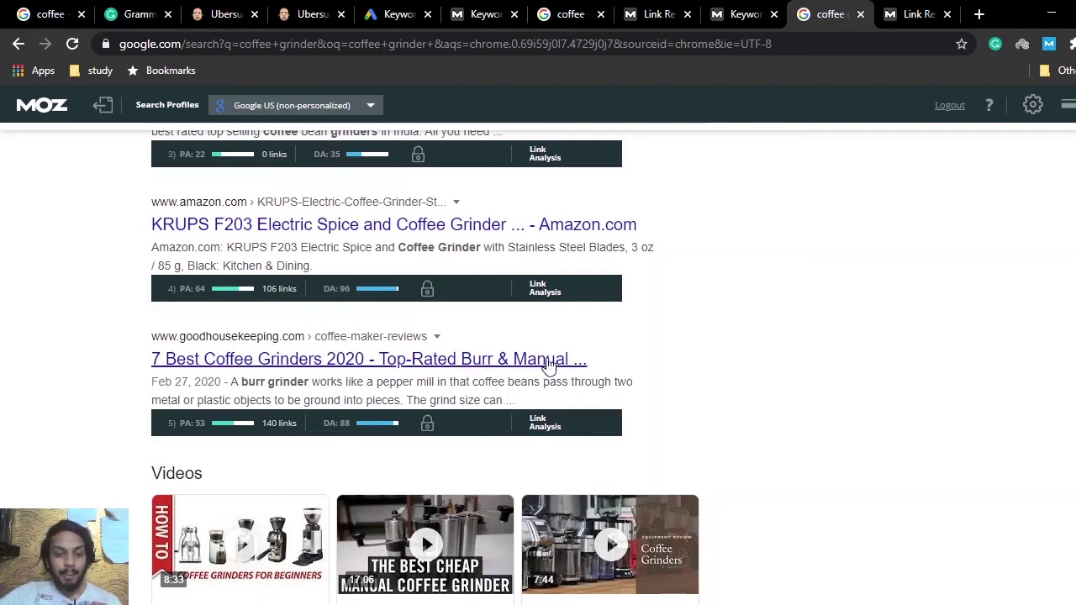
Copy the link address of the goodhousekeeping.com coffee grinders result and close the Amazon link analysis tab.
{"action": "right_click", "coordinate": [464, 357]}
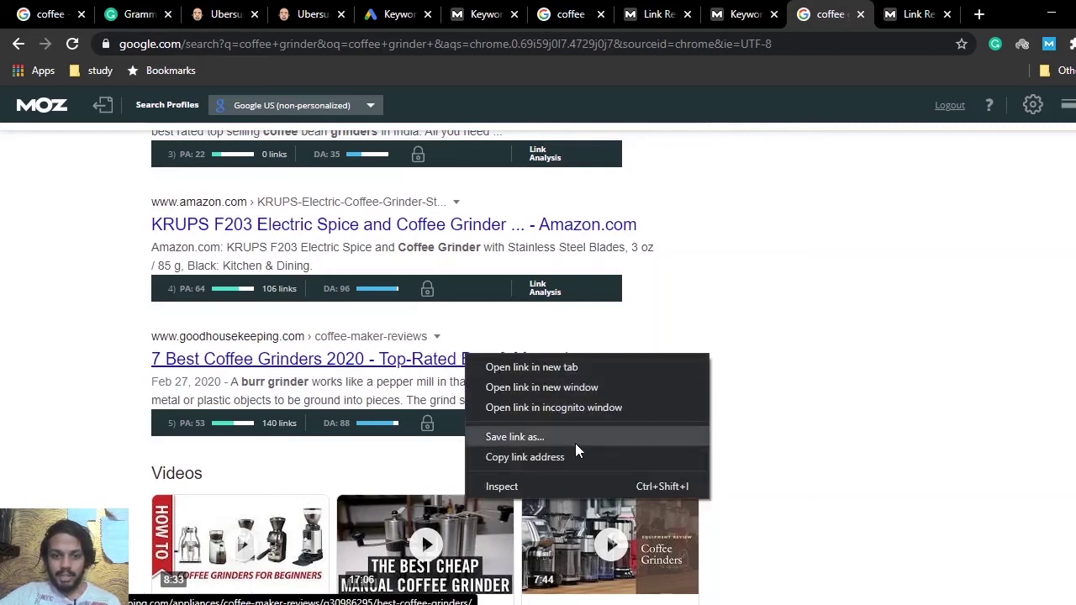
{"action": "left_click", "coordinate": [578, 458]}
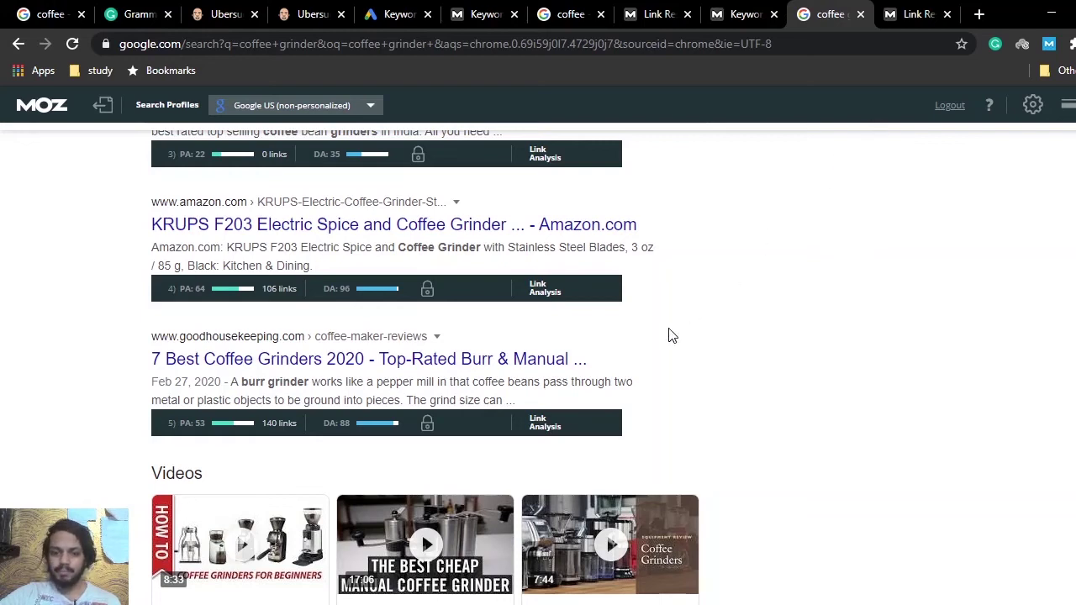
{"action": "left_click", "coordinate": [948, 14]}
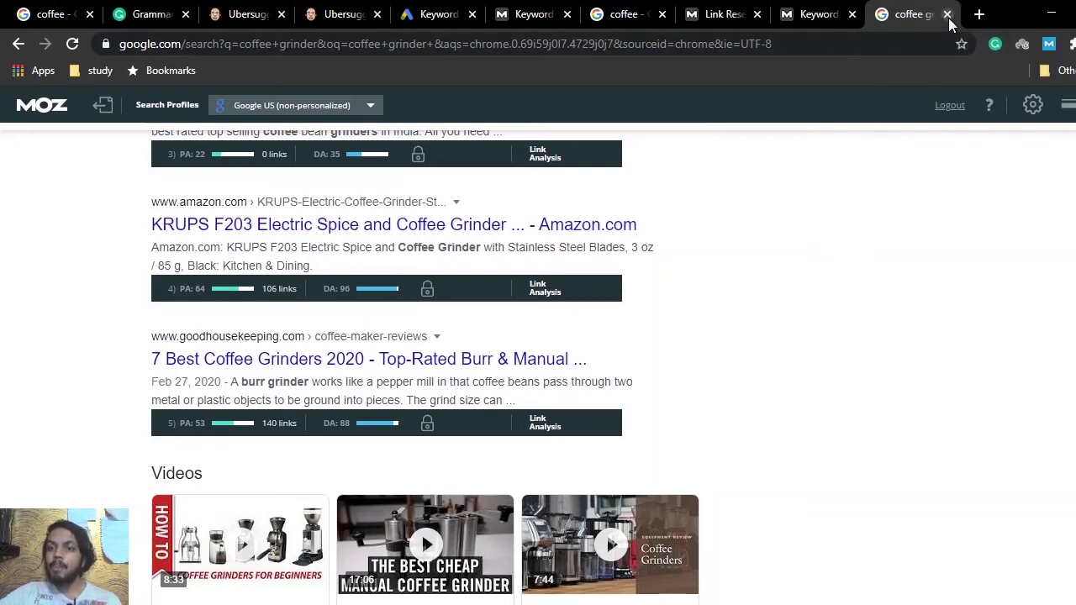
Open Moz's link analysis of the goodhousekeeping.com "7 Best Coffee Grinders 2020" result in a new tab and switch to it.
{"action": "right_click", "coordinate": [536, 424]}
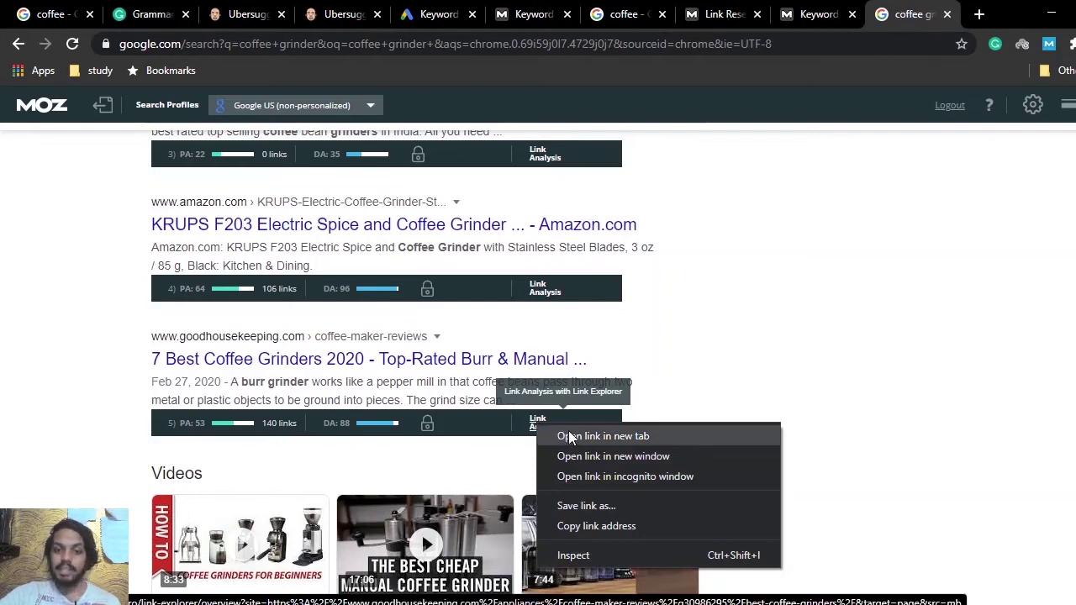
{"action": "left_click", "coordinate": [568, 436]}
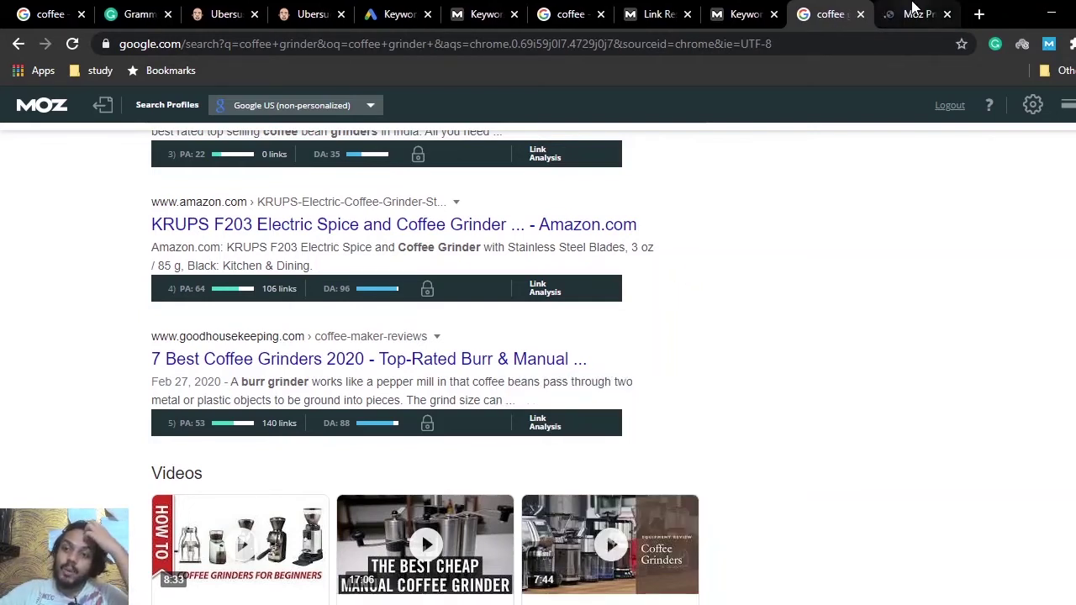
{"action": "left_click", "coordinate": [911, 10]}
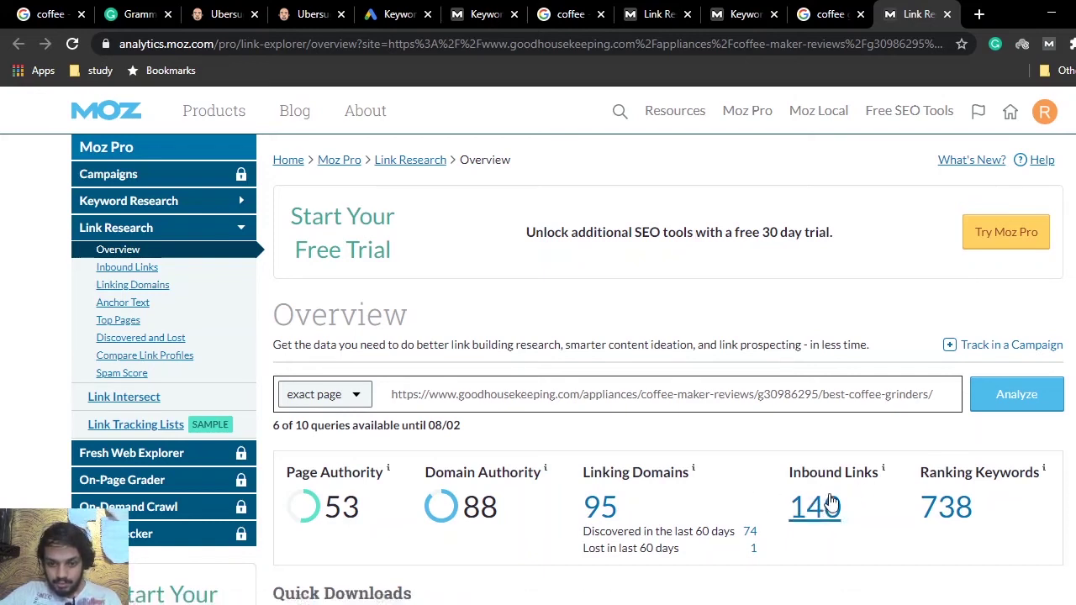
Open the linking domains report for the goodhousekeeping.com page and examine the root domains with their domain authority and spam scores.
{"action": "left_click", "coordinate": [598, 508]}
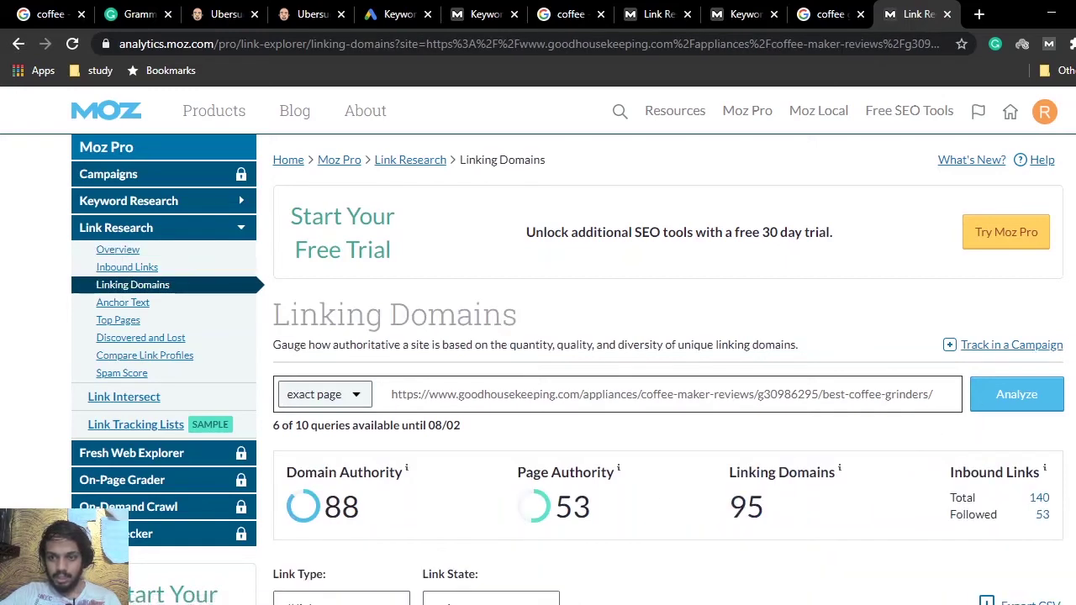
{"action": "scroll", "coordinate": [568, 336], "scroll_direction": "down", "scroll_amount": 5}
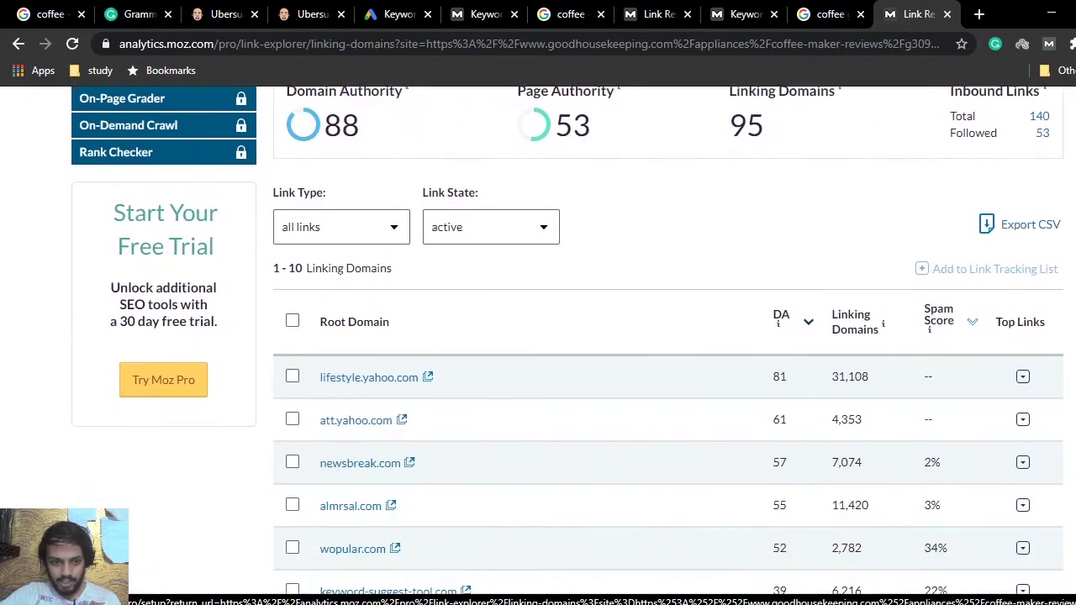
{"action": "scroll", "coordinate": [567, 337], "scroll_direction": "down", "scroll_amount": 1}
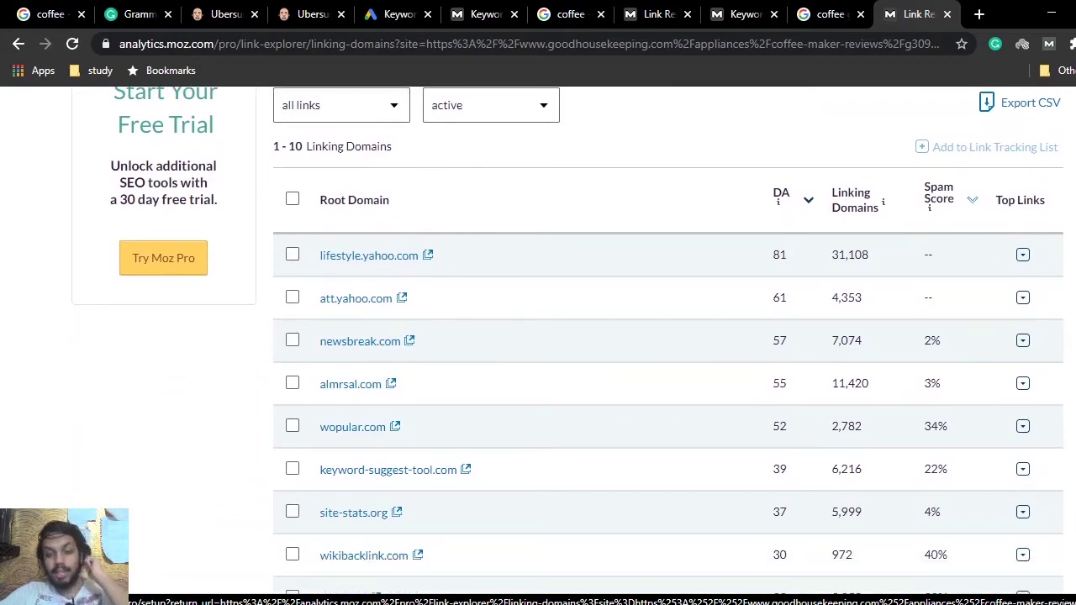
{"action": "scroll", "coordinate": [567, 336], "scroll_direction": "down", "scroll_amount": 1}
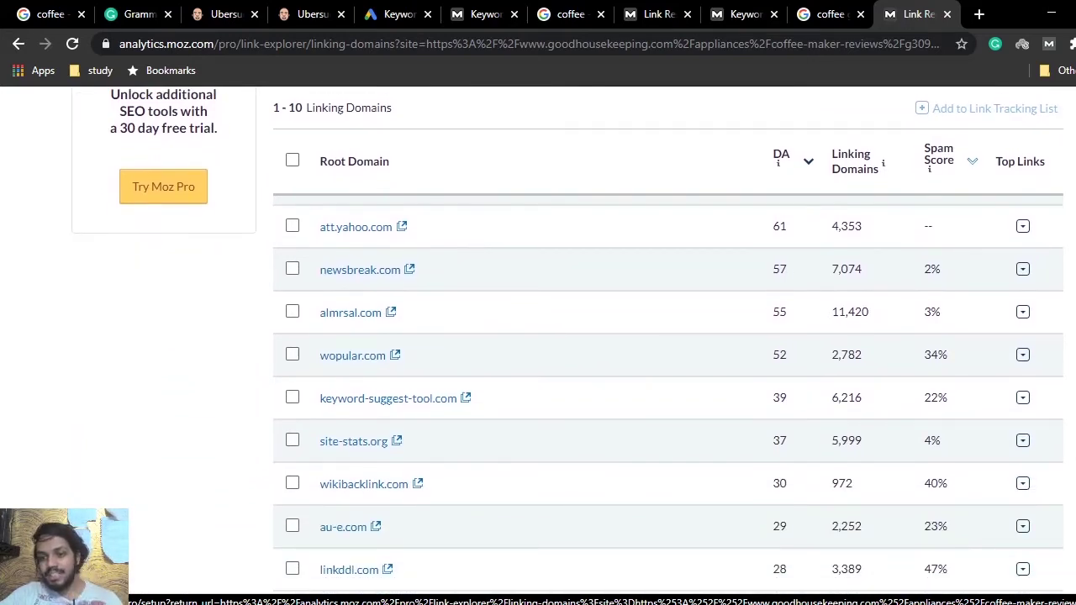
{"action": "scroll", "coordinate": [567, 336], "scroll_direction": "up", "scroll_amount": 1}
{"action": "scroll", "coordinate": [568, 336], "scroll_direction": "down", "scroll_amount": 4}
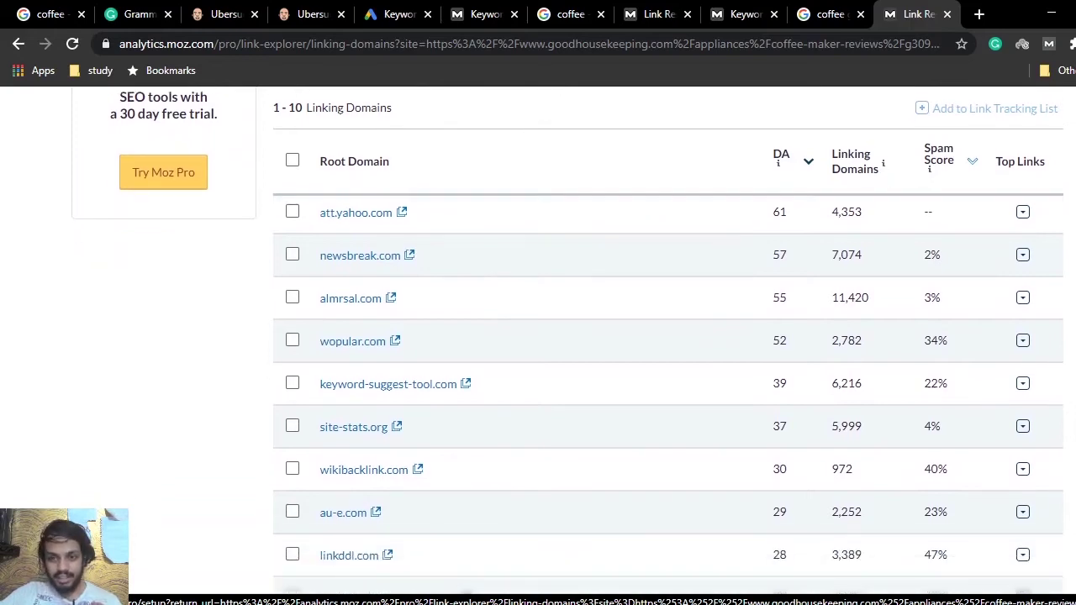
{"action": "scroll", "coordinate": [669, 395], "scroll_direction": "down", "scroll_amount": 2}
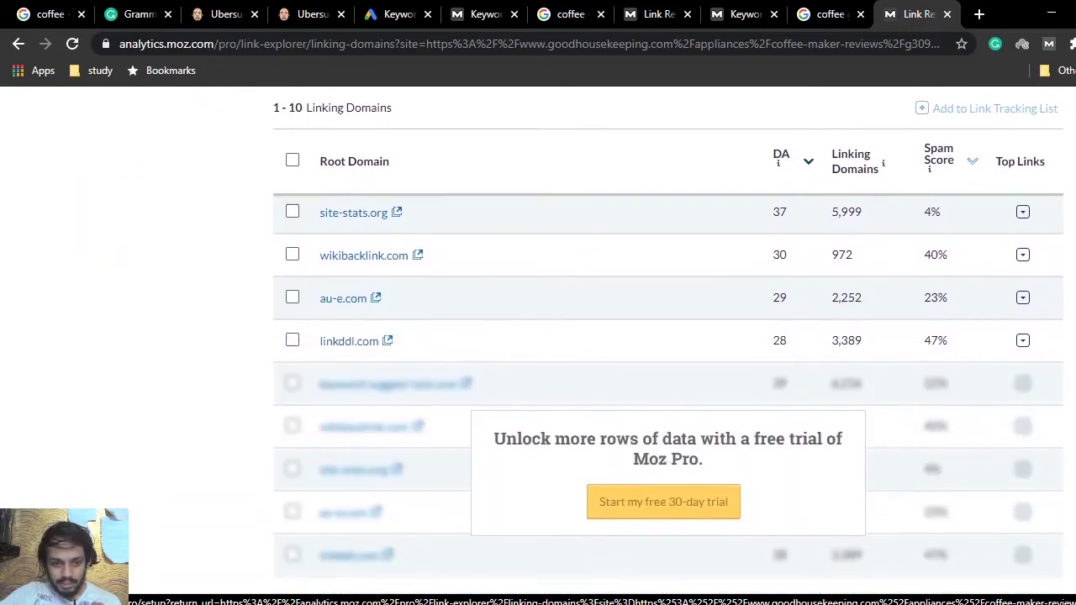
{"action": "scroll", "coordinate": [668, 396], "scroll_direction": "up", "scroll_amount": 6}
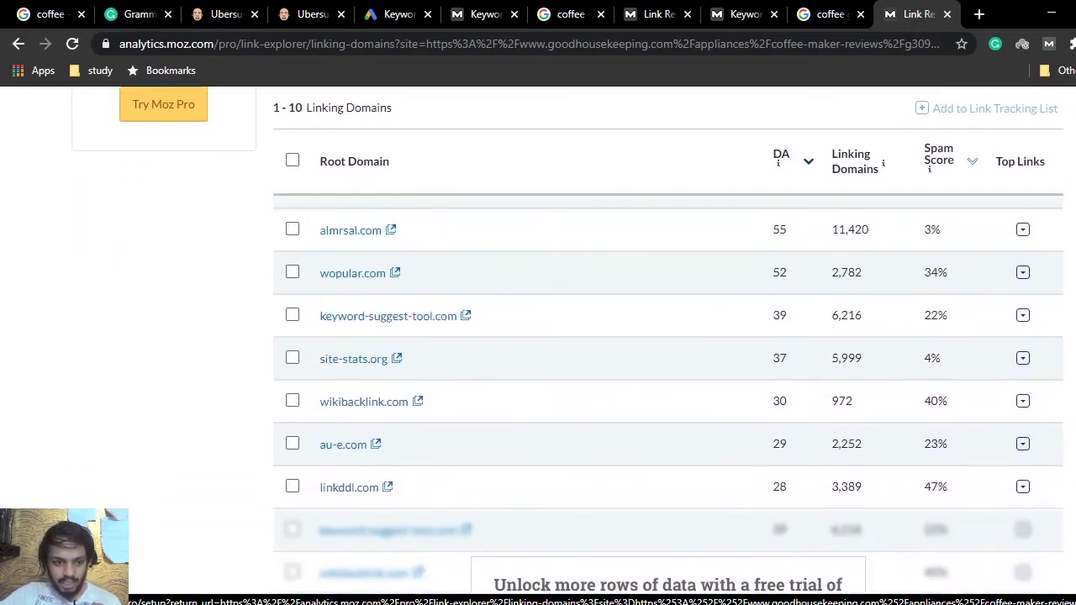
{"action": "scroll", "coordinate": [669, 395], "scroll_direction": "up", "scroll_amount": 2}
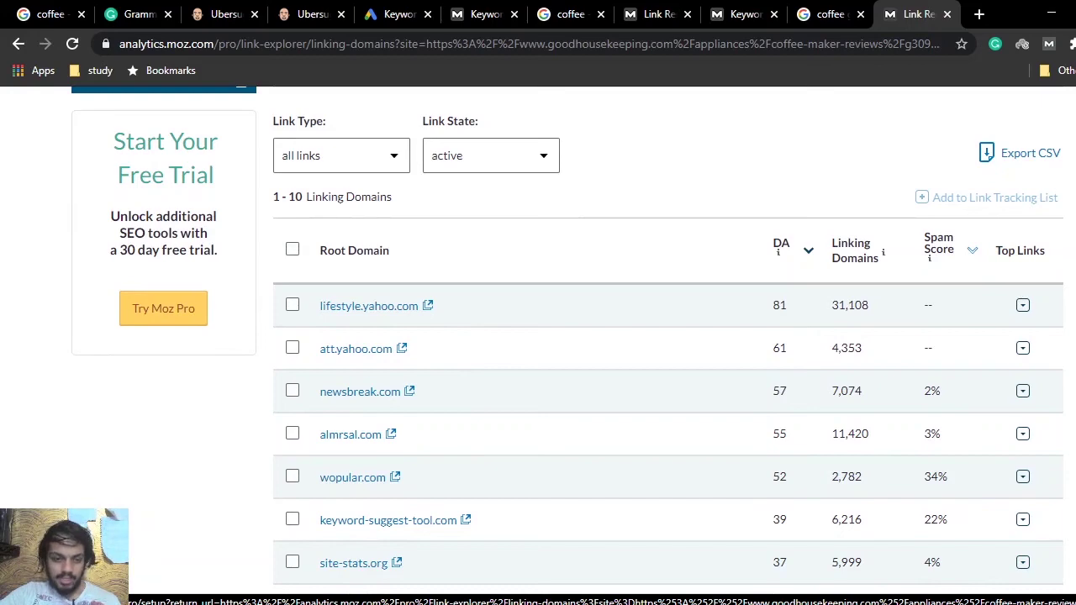
{"action": "scroll", "coordinate": [668, 395], "scroll_direction": "up", "scroll_amount": 7}
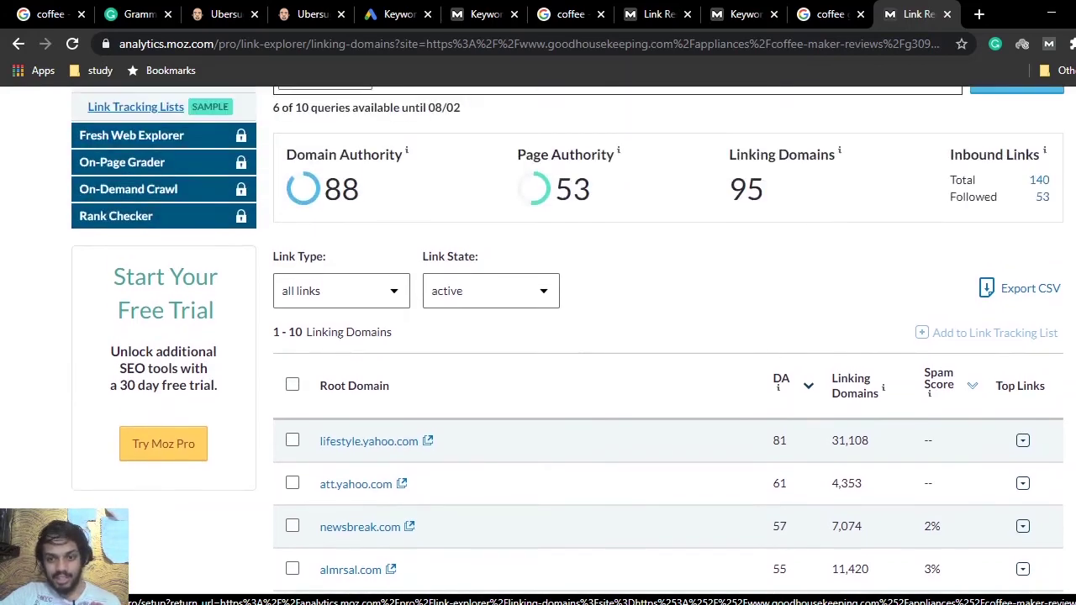
{"action": "scroll", "coordinate": [568, 340], "scroll_direction": "down", "scroll_amount": 4}
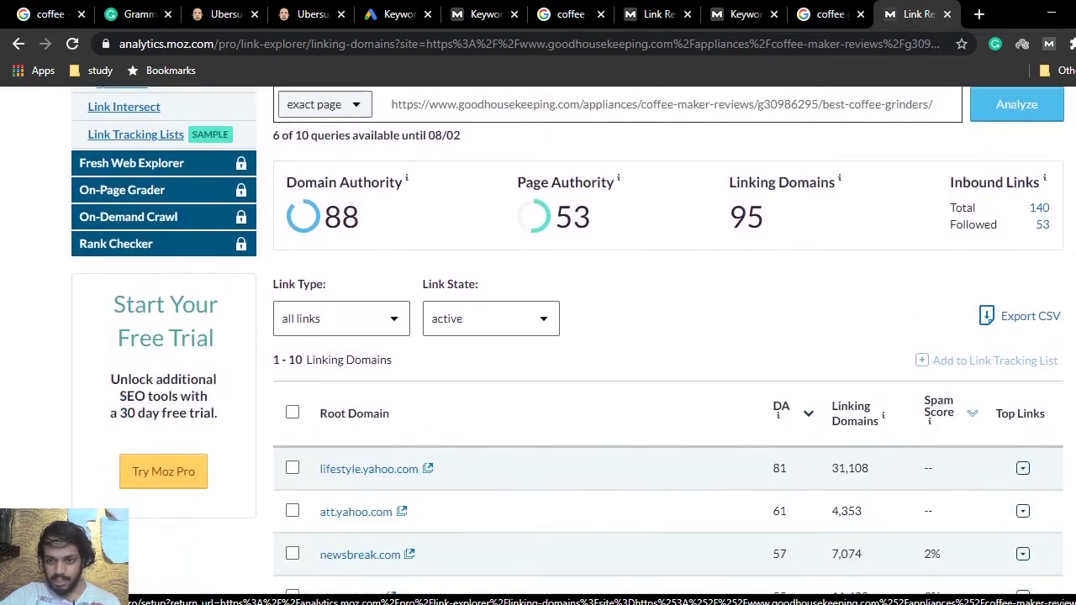
{"action": "scroll", "coordinate": [568, 339], "scroll_direction": "down", "scroll_amount": 2}
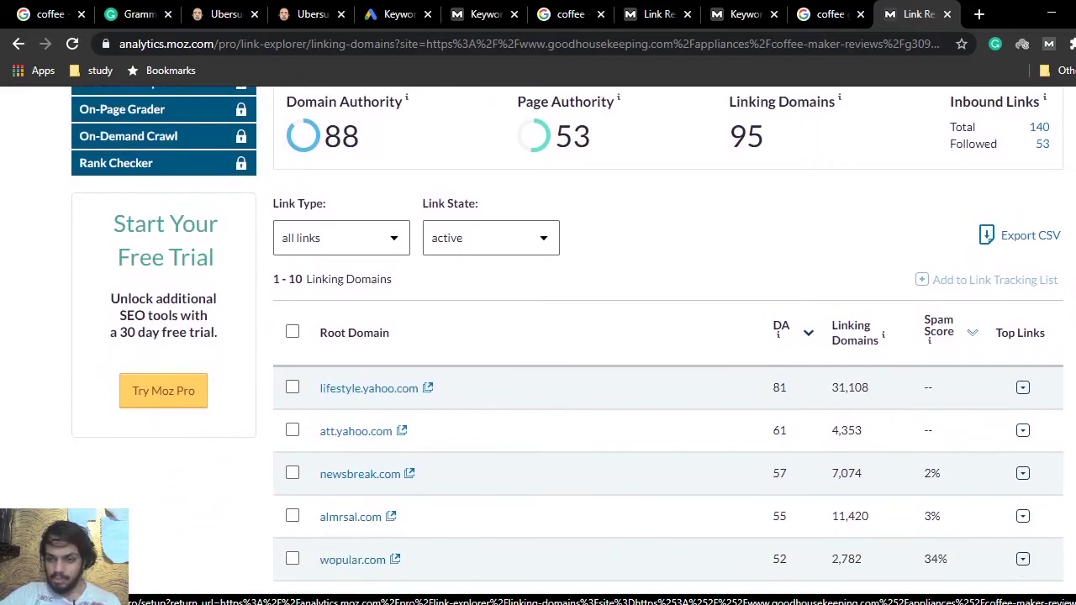
{"action": "scroll", "coordinate": [567, 339], "scroll_direction": "down", "scroll_amount": 1}
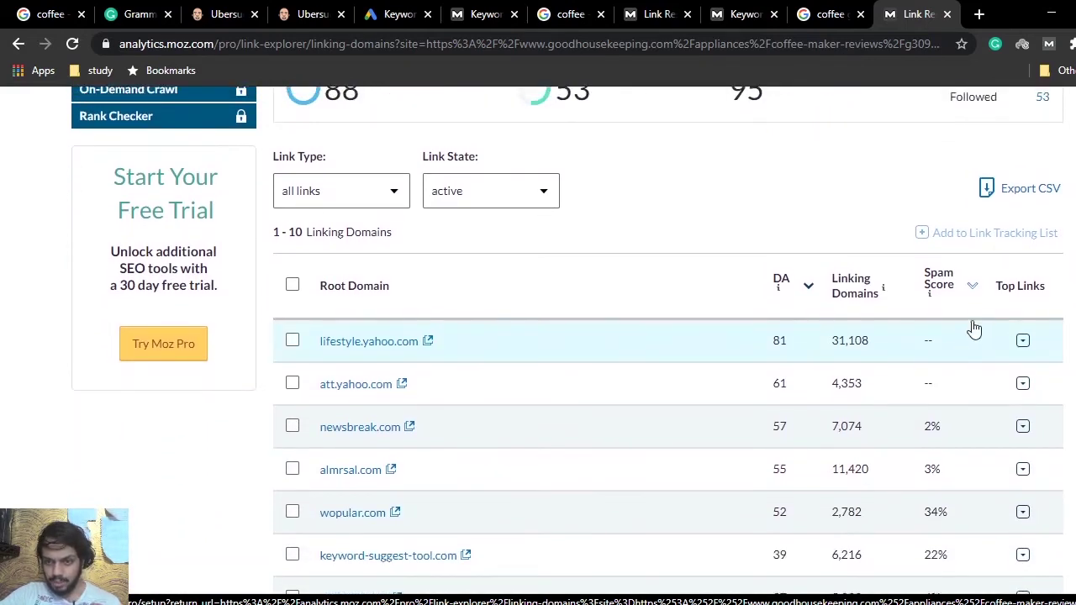
{"action": "scroll", "coordinate": [568, 339], "scroll_direction": "down", "scroll_amount": 2}
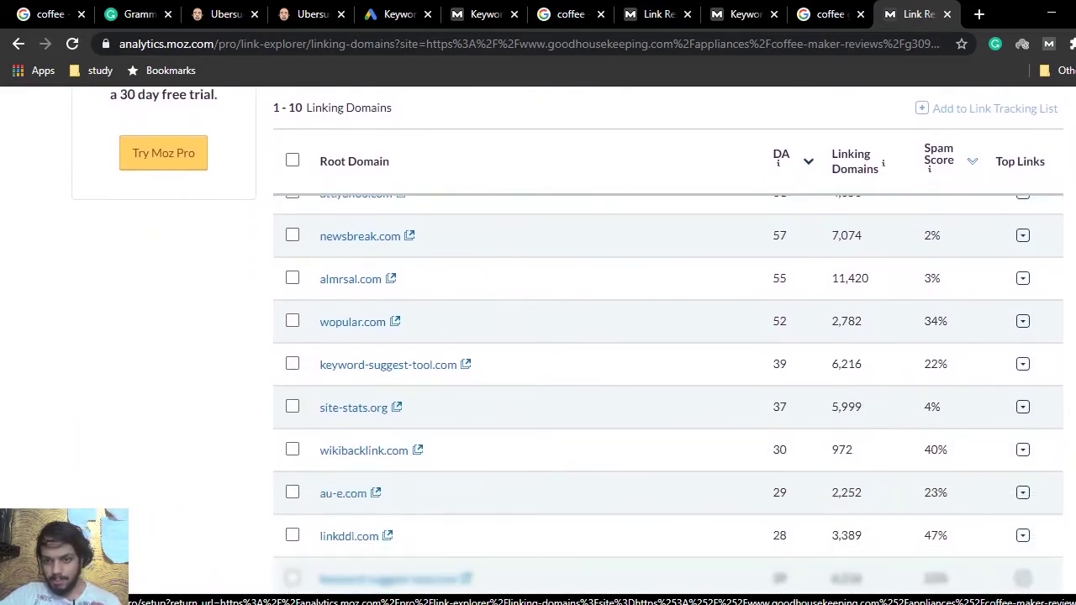
Review the link metrics of the goodhousekeeping.com page in Moz and look at its listing in the "coffee grinder" Google results.
{"action": "scroll", "coordinate": [1009, 335], "scroll_direction": "up", "scroll_amount": 3}
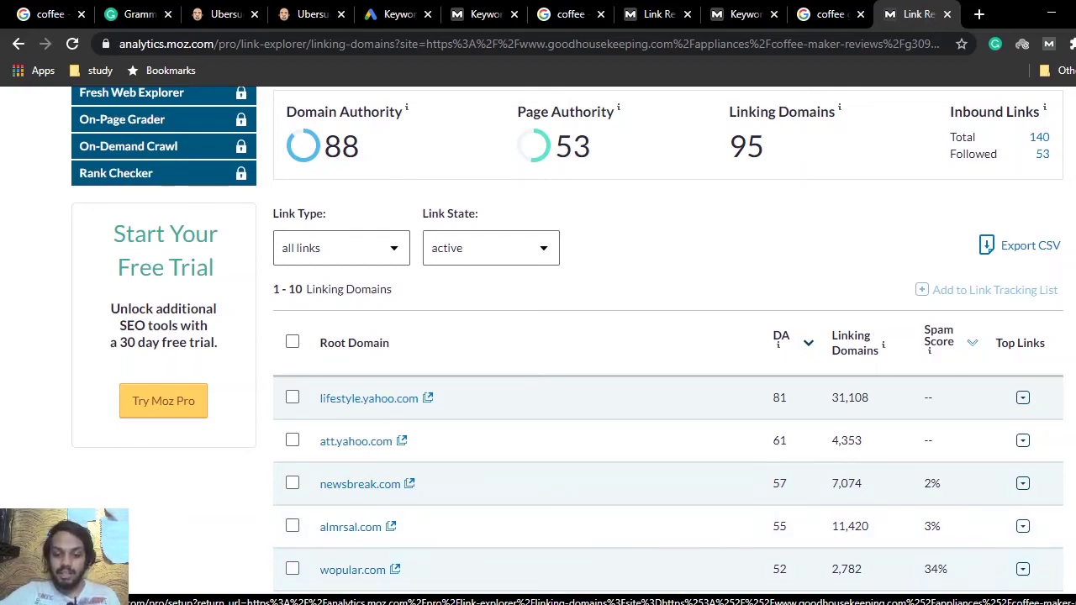
{"action": "left_click", "coordinate": [538, 604]}
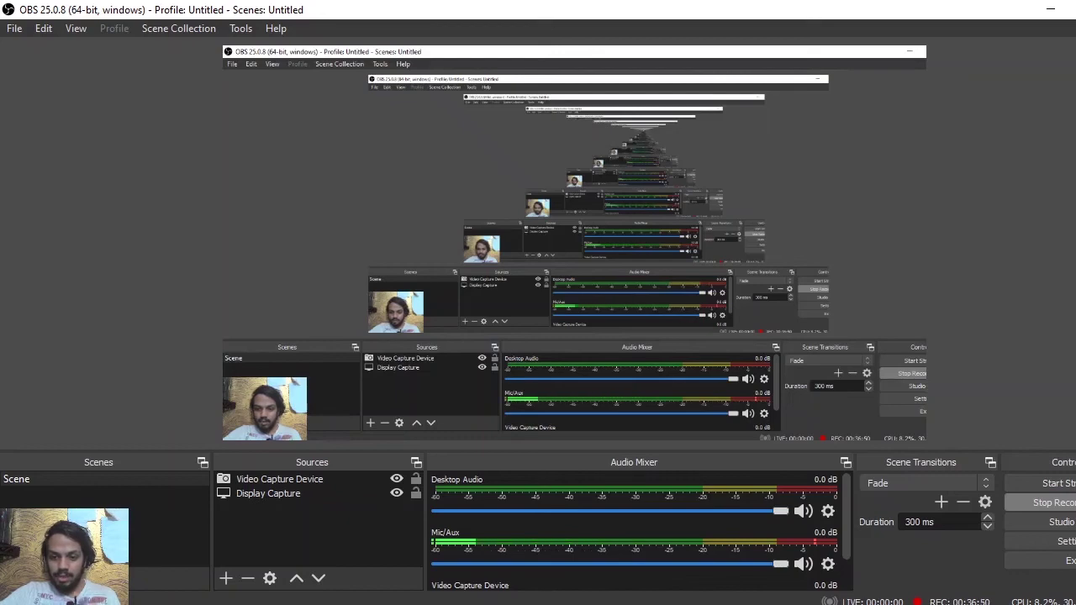
{"action": "left_click", "coordinate": [538, 604]}
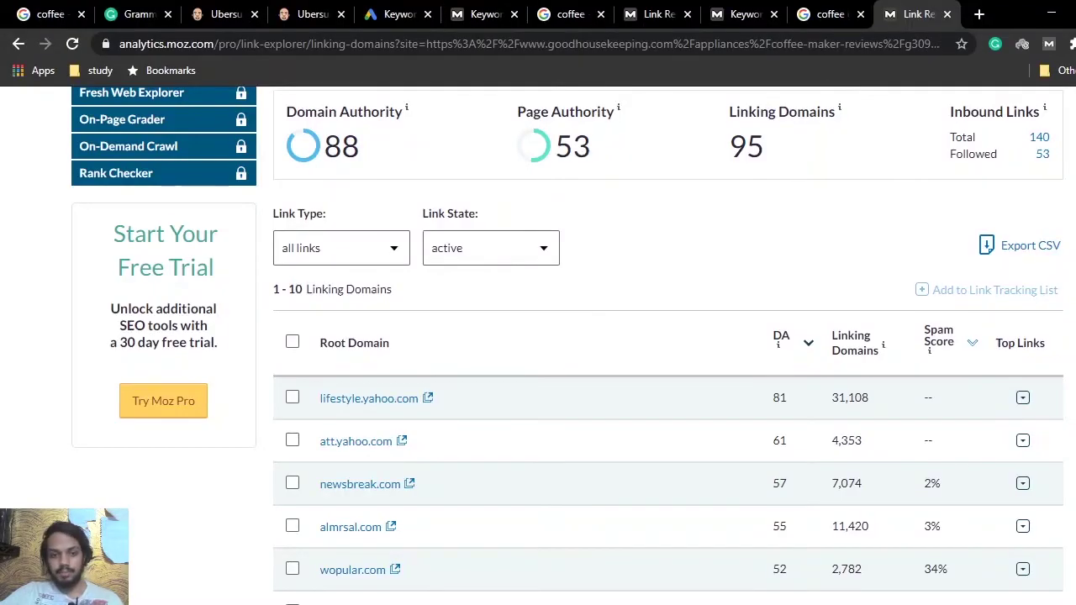
{"action": "scroll", "coordinate": [966, 442], "scroll_direction": "up", "scroll_amount": 1}
{"action": "scroll", "coordinate": [568, 344], "scroll_direction": "up", "scroll_amount": 4}
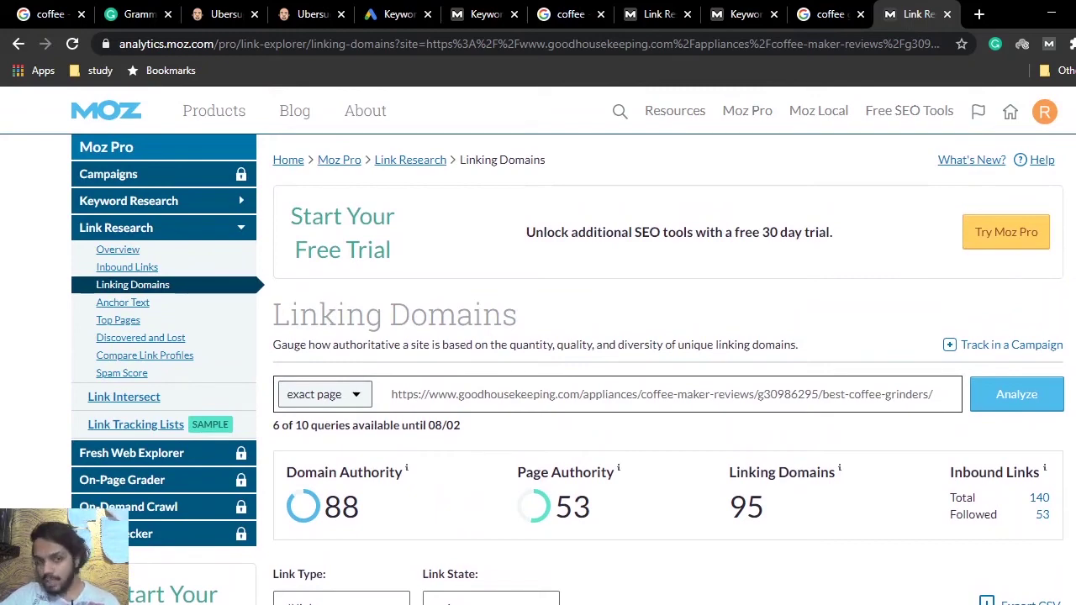
{"action": "scroll", "coordinate": [538, 344], "scroll_direction": "down", "scroll_amount": 3}
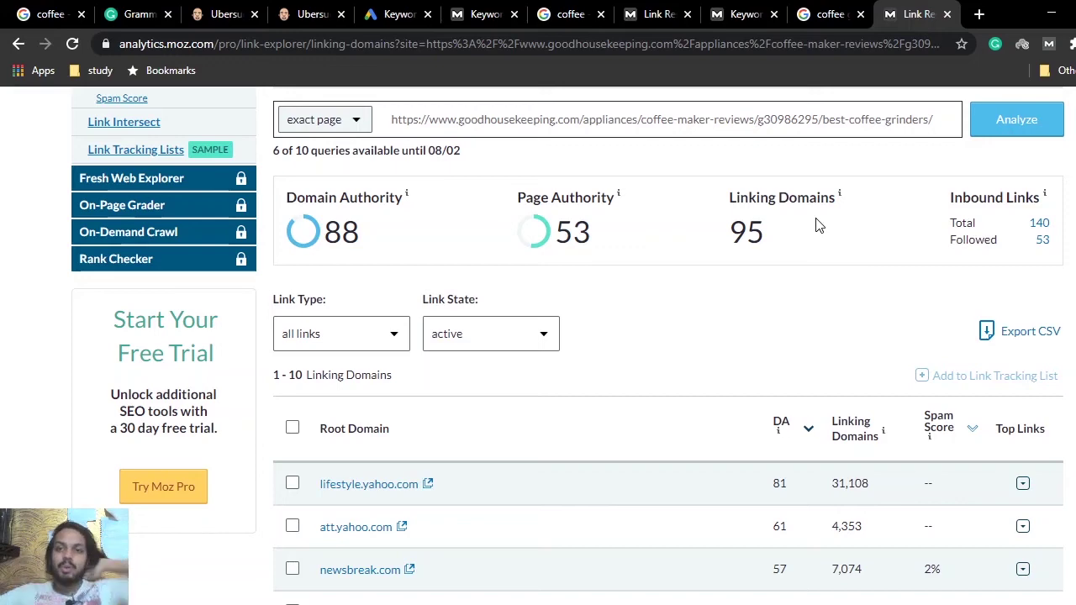
{"action": "left_click", "coordinate": [836, 14]}
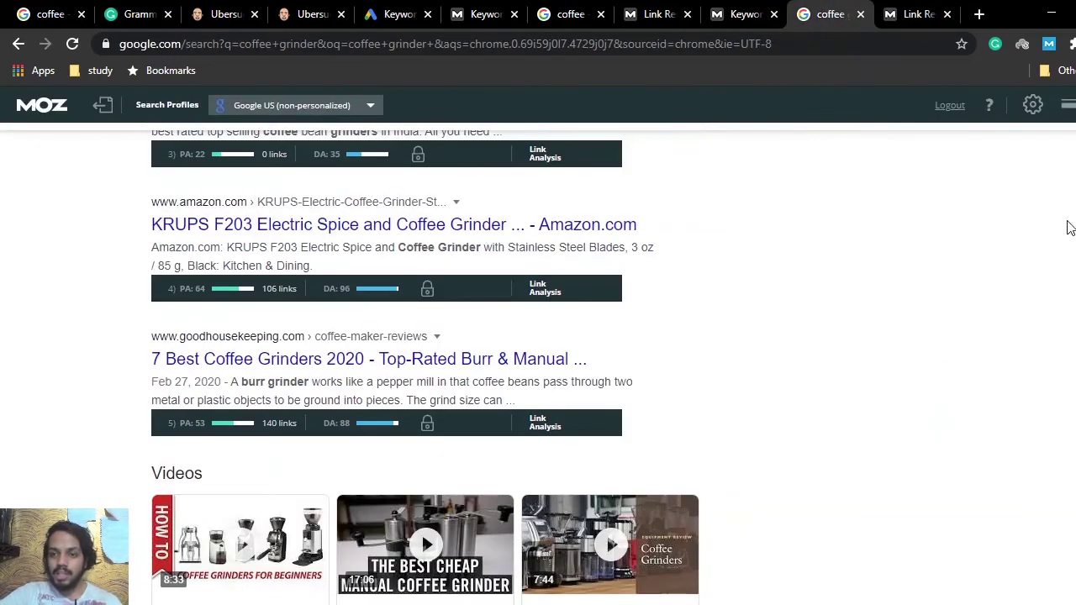
{"action": "scroll", "coordinate": [1066, 229], "scroll_direction": "down", "scroll_amount": 2}
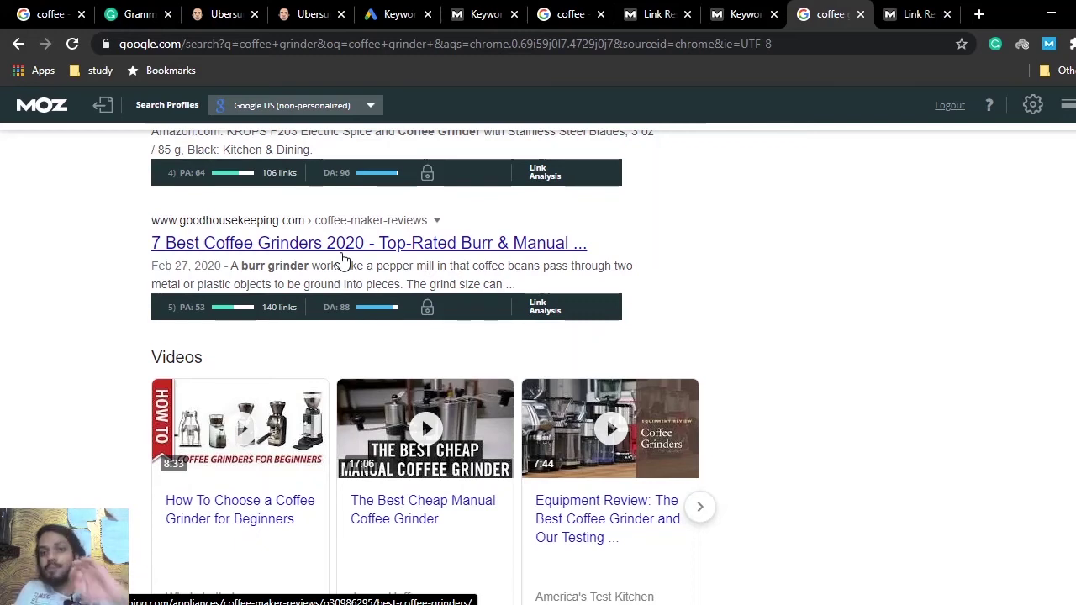
Switch to the Ubersuggest "coffee" keyword ideas and look at the suggestions from the start of the list.
{"action": "left_click", "coordinate": [295, 10]}
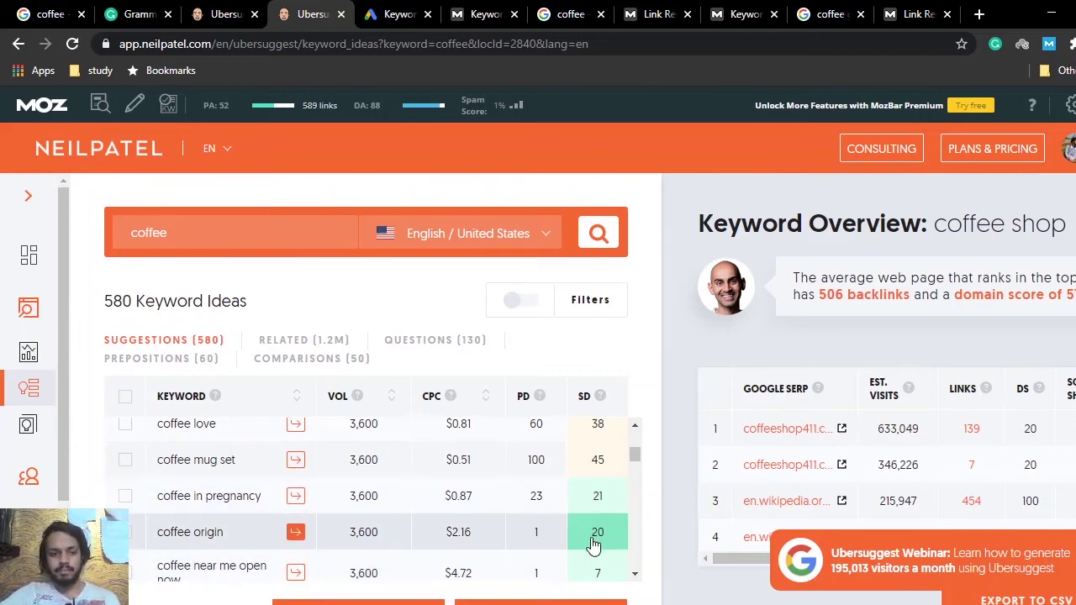
{"action": "left_click_drag", "start_coordinate": [636, 453], "coordinate": [637, 404]}
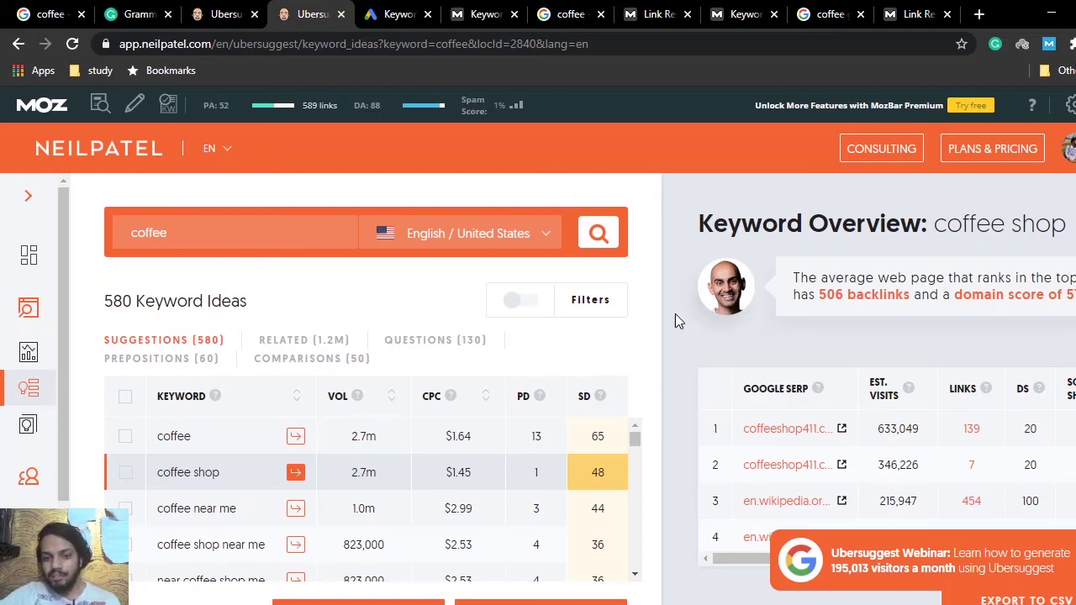
{"action": "left_click_drag", "start_coordinate": [675, 314], "coordinate": [726, 258]}
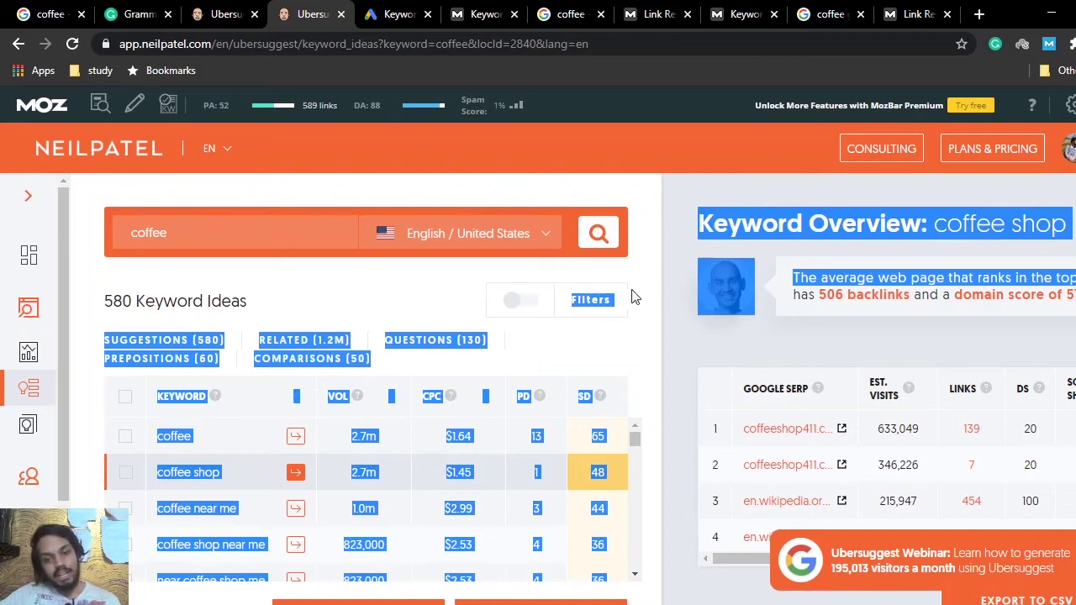
{"action": "left_click", "coordinate": [636, 338]}
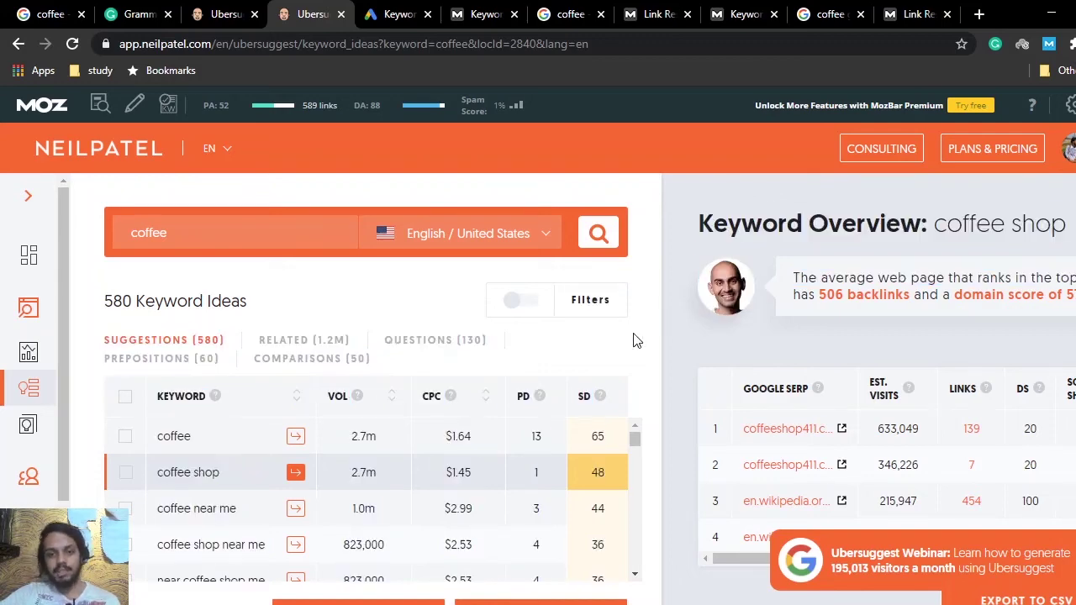
Return to the "coffee grinder" Google results and replace the query with a search for "best shoes".
{"action": "left_click", "coordinate": [840, 13]}
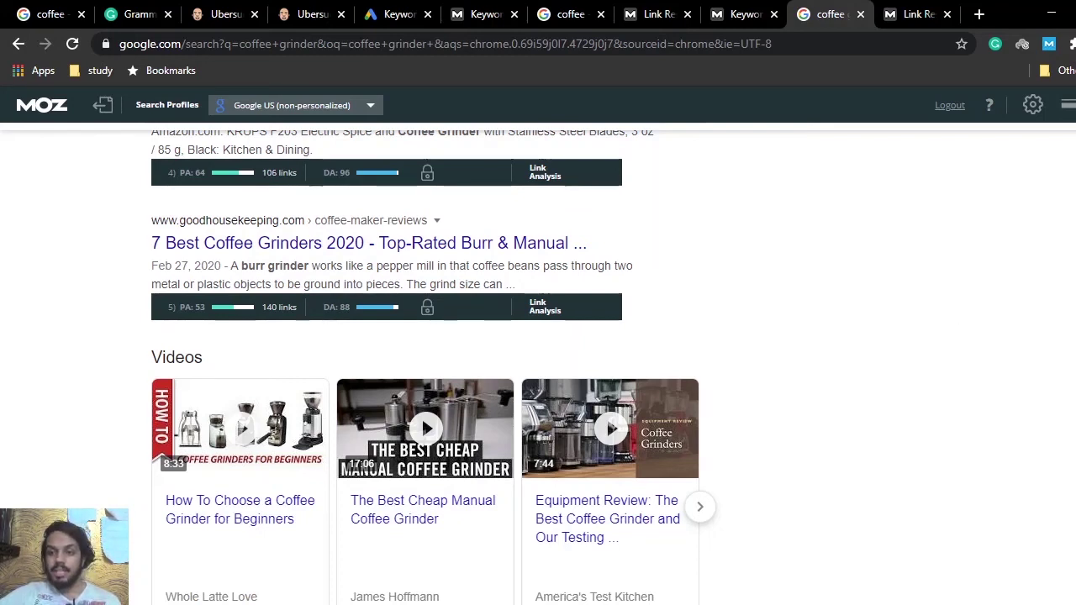
{"action": "scroll", "coordinate": [435, 364], "scroll_direction": "up", "scroll_amount": 10}
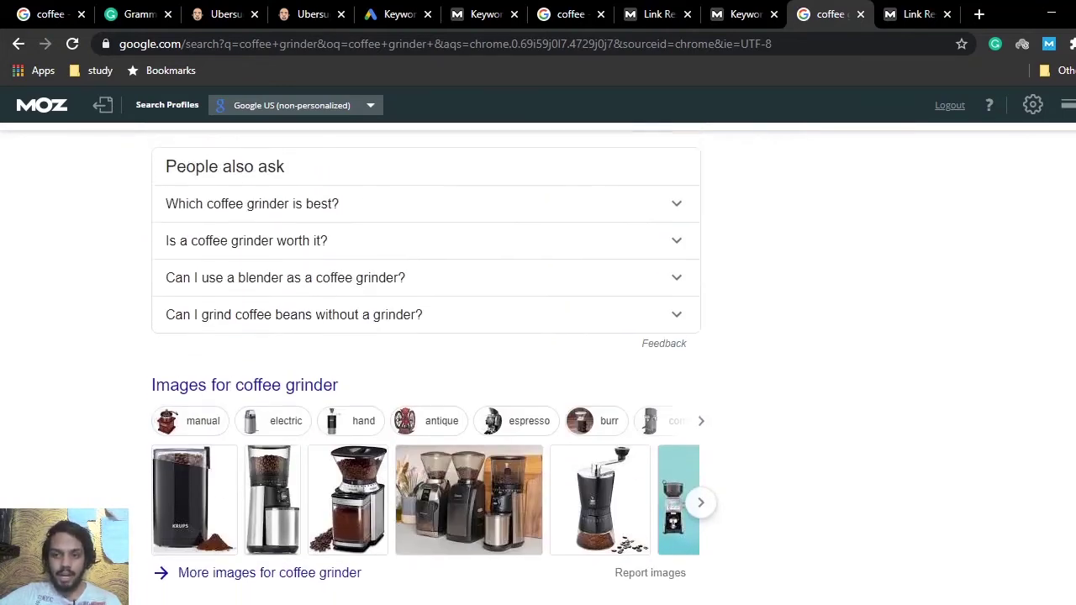
{"action": "scroll", "coordinate": [435, 364], "scroll_direction": "up", "scroll_amount": 3}
{"action": "scroll", "coordinate": [435, 364], "scroll_direction": "down", "scroll_amount": 5}
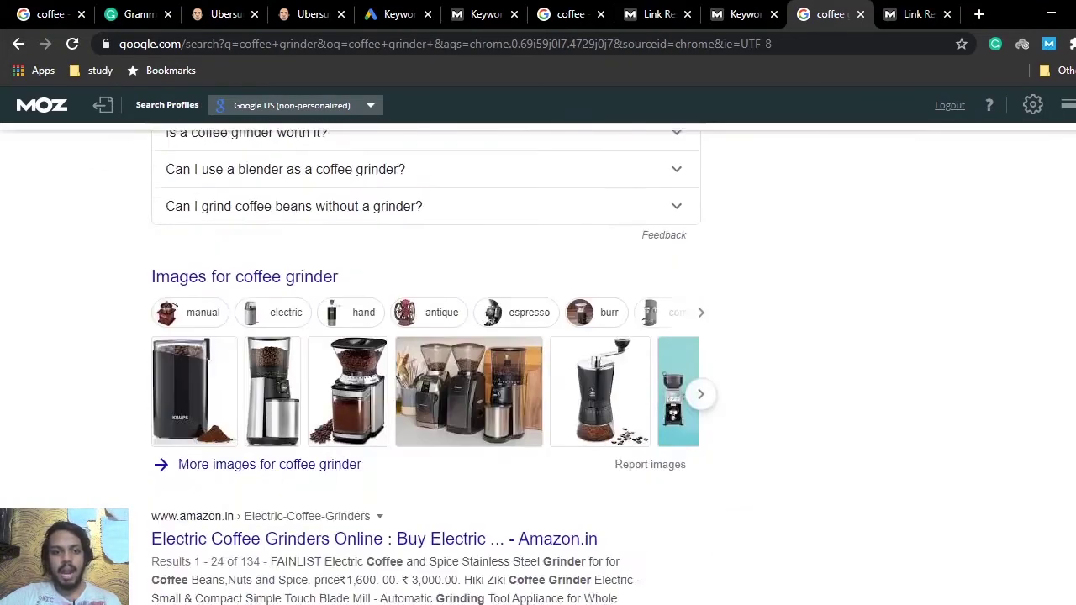
{"action": "scroll", "coordinate": [435, 364], "scroll_direction": "up", "scroll_amount": 5}
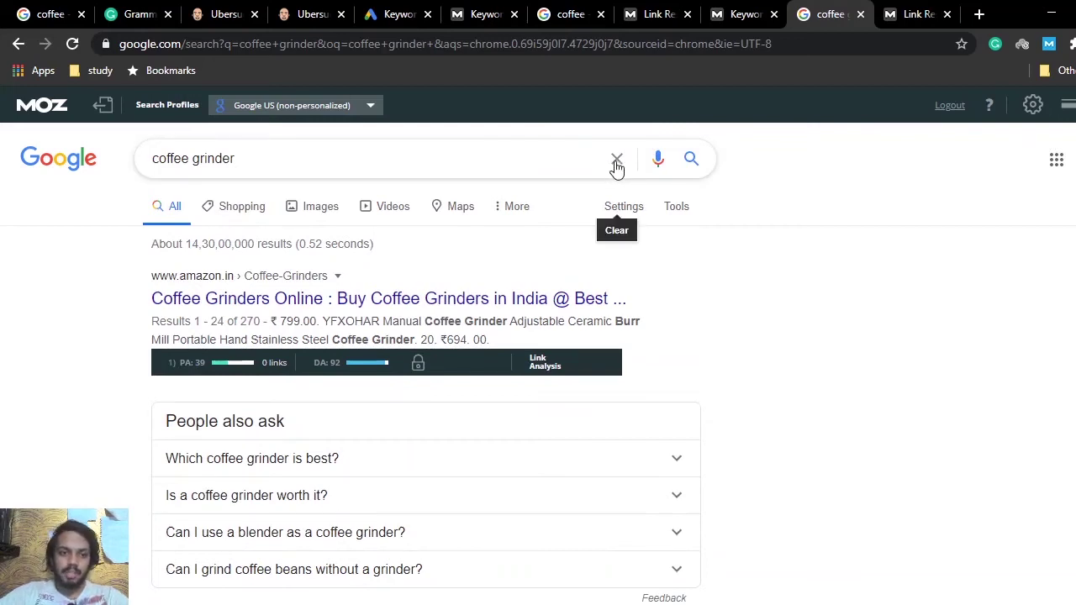
{"action": "left_click", "coordinate": [616, 160]}
{"action": "type", "text": "bes"}
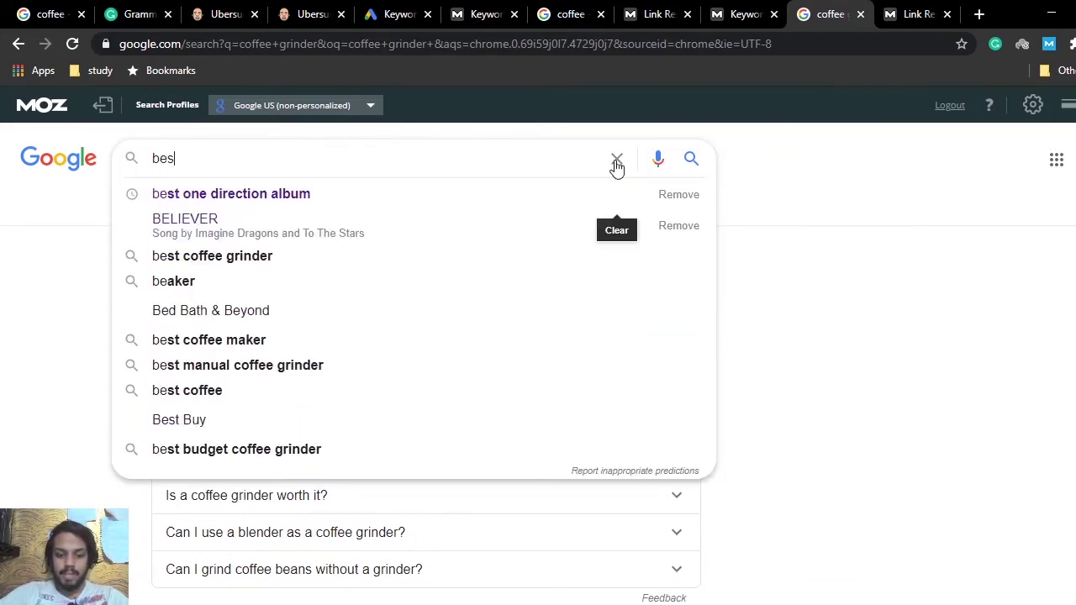
{"action": "type", "text": "t shoes"}
{"action": "key", "text": "Return"}
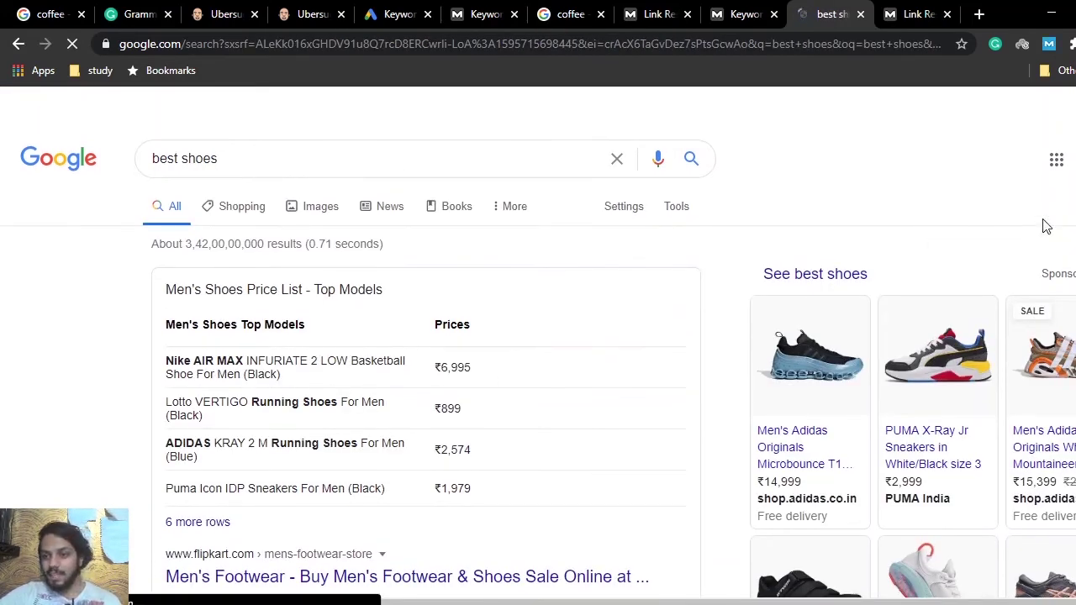
Examine the "best shoes" results, including the featured snippet, shopping ads, local map listings, related questions and the first organic page's link metrics.
{"action": "scroll", "coordinate": [538, 364], "scroll_direction": "down", "scroll_amount": 1}
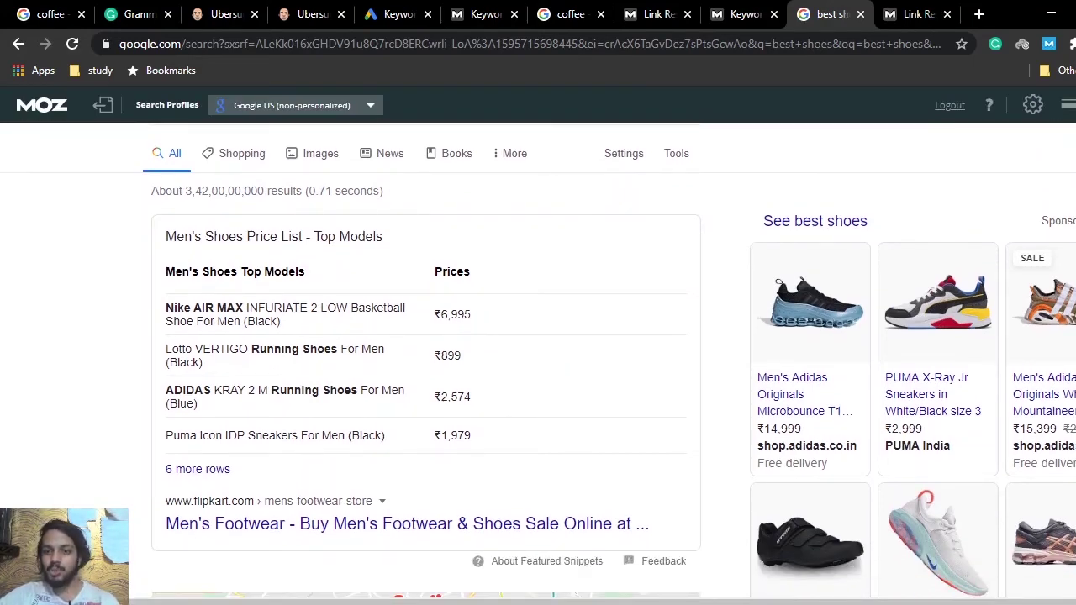
{"action": "scroll", "coordinate": [538, 361], "scroll_direction": "up", "scroll_amount": 1}
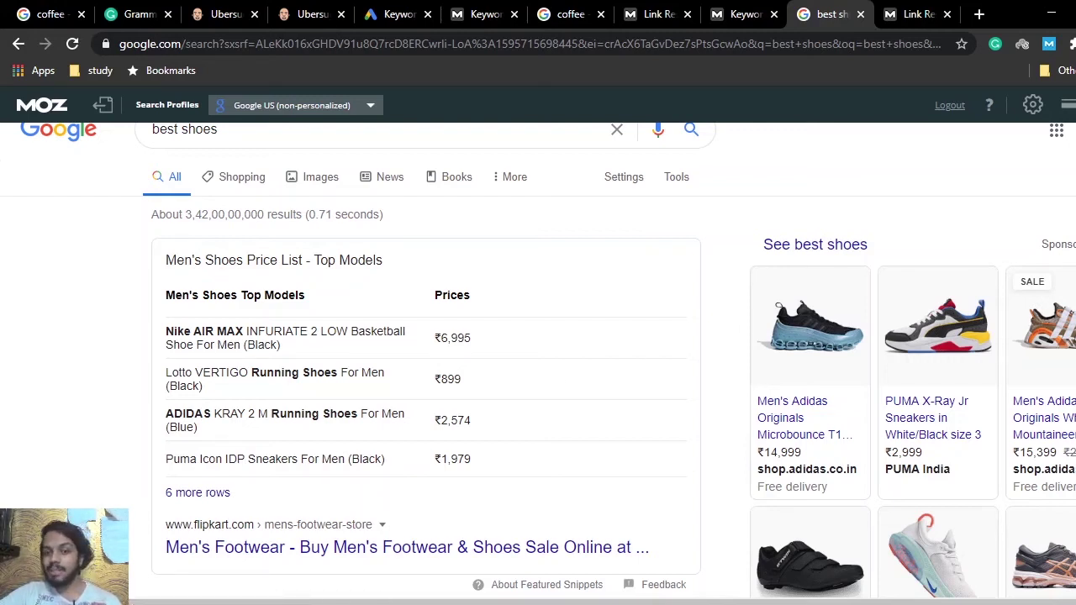
{"action": "scroll", "coordinate": [925, 337], "scroll_direction": "down", "scroll_amount": 2}
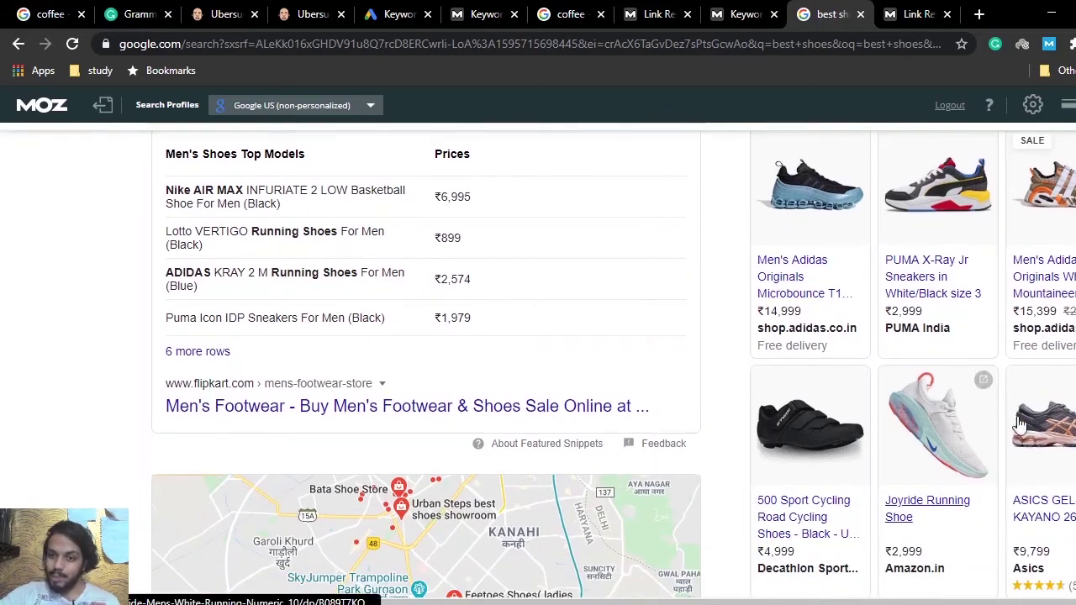
{"action": "scroll", "coordinate": [860, 331], "scroll_direction": "down", "scroll_amount": 3}
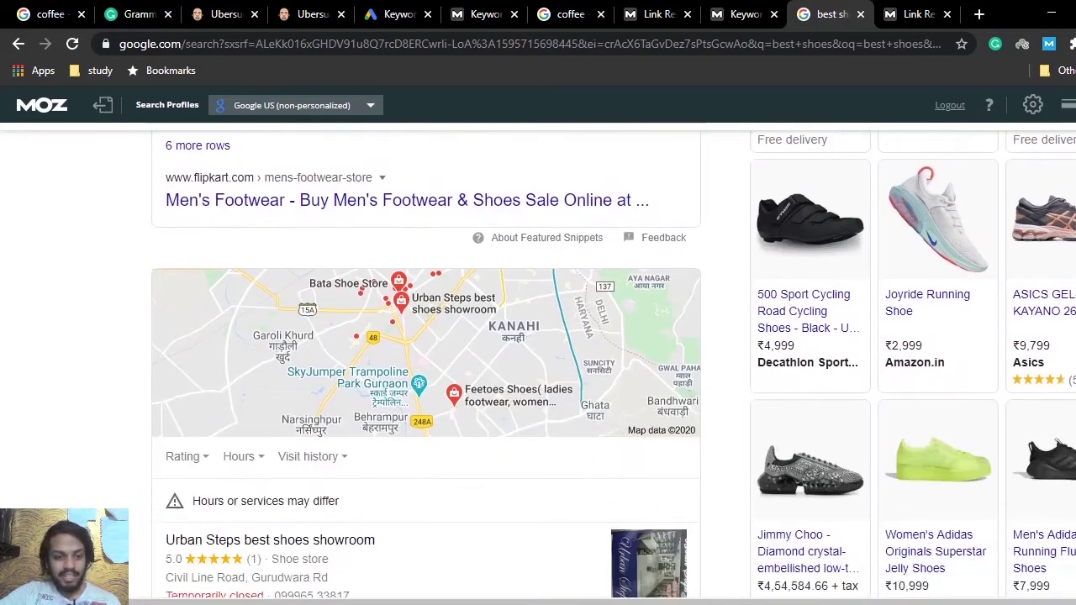
{"action": "scroll", "coordinate": [860, 331], "scroll_direction": "down", "scroll_amount": 6}
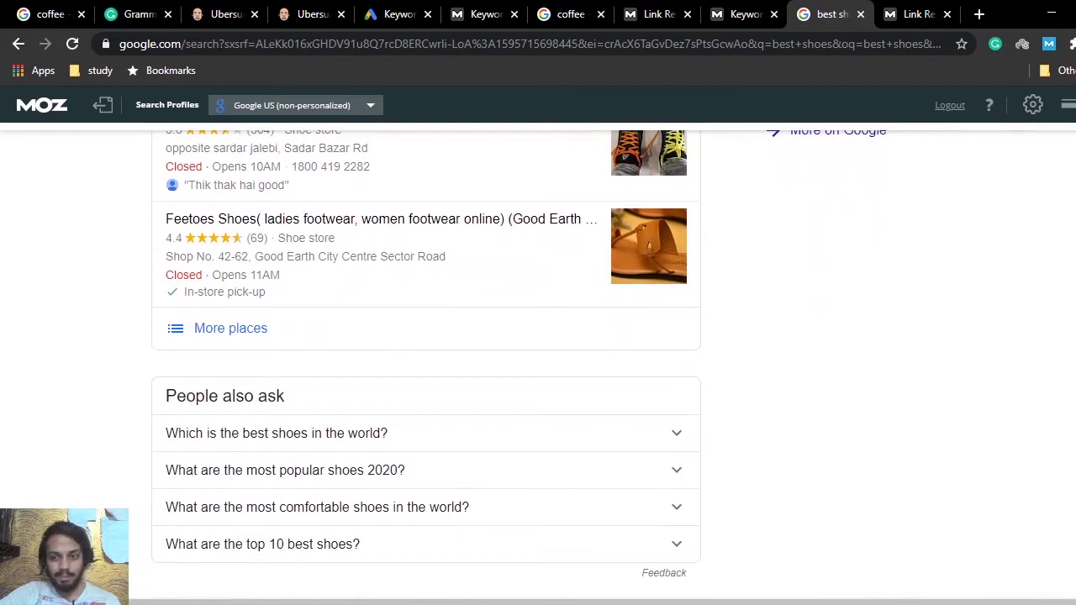
{"action": "scroll", "coordinate": [860, 332], "scroll_direction": "down", "scroll_amount": 3}
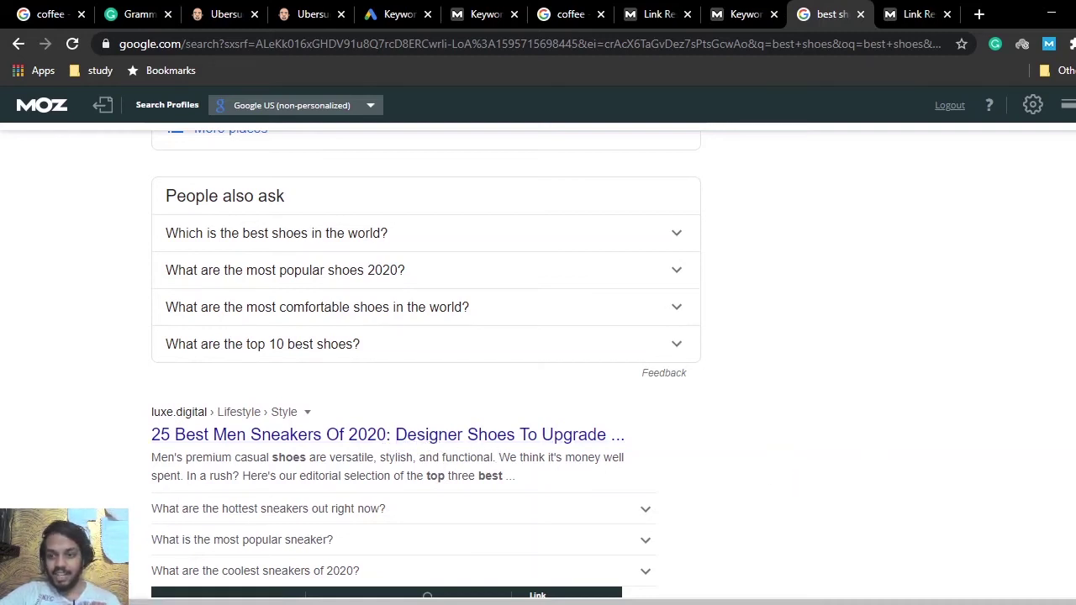
{"action": "scroll", "coordinate": [785, 334], "scroll_direction": "down", "scroll_amount": 2}
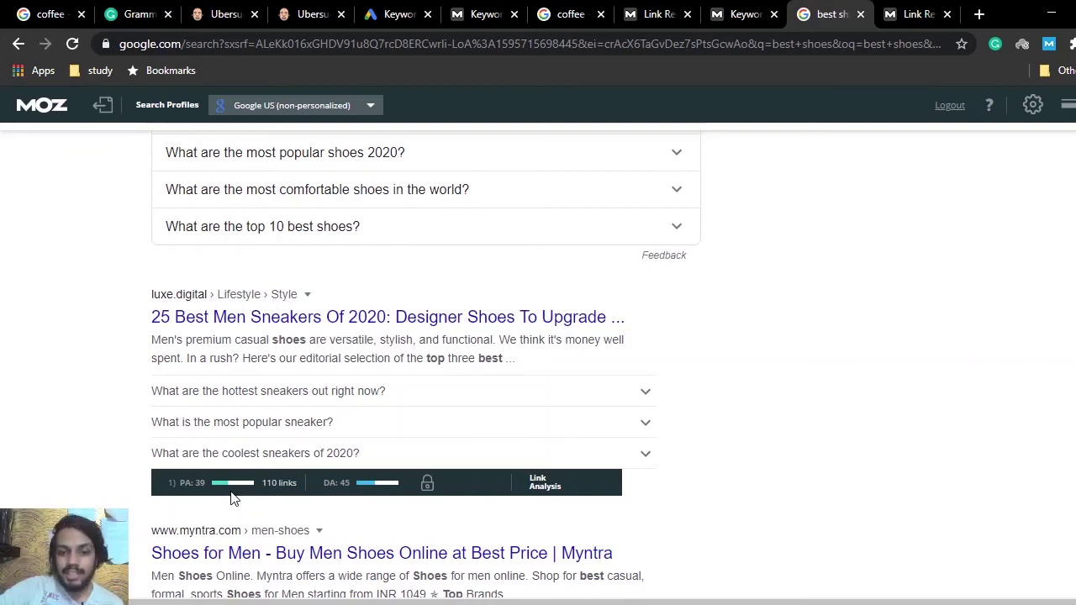
{"action": "scroll", "coordinate": [966, 296], "scroll_direction": "up", "scroll_amount": 3}
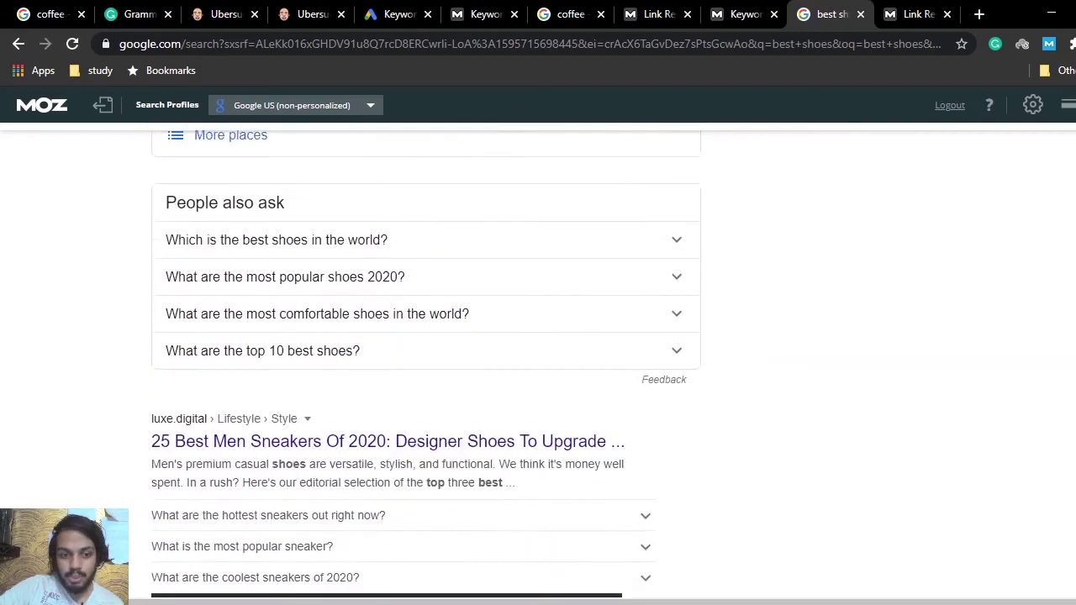
{"action": "scroll", "coordinate": [697, 358], "scroll_direction": "down", "scroll_amount": 3}
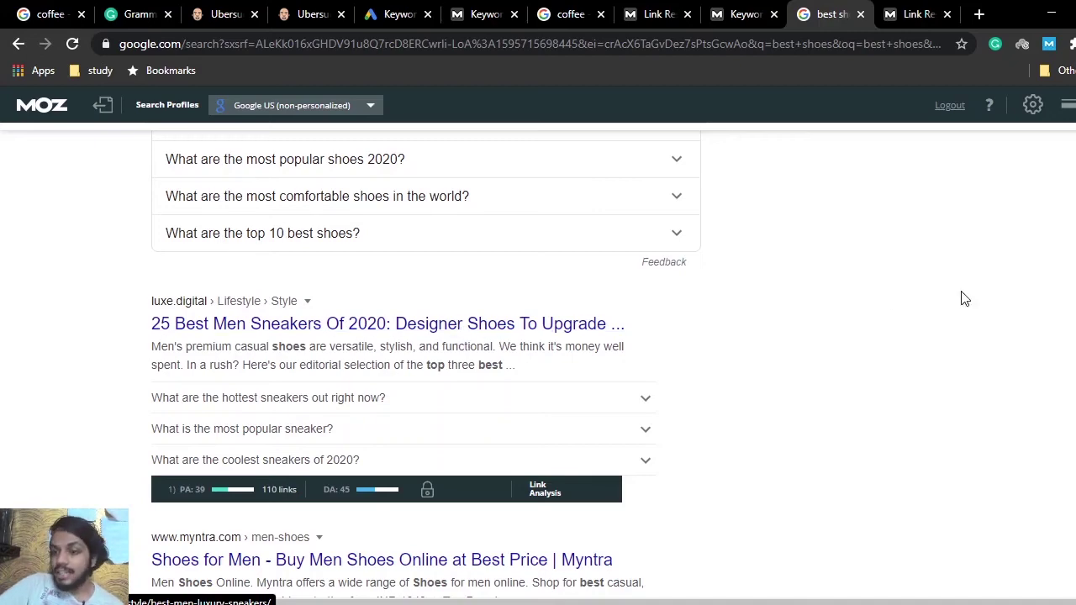
{"action": "scroll", "coordinate": [960, 298], "scroll_direction": "up", "scroll_amount": 8}
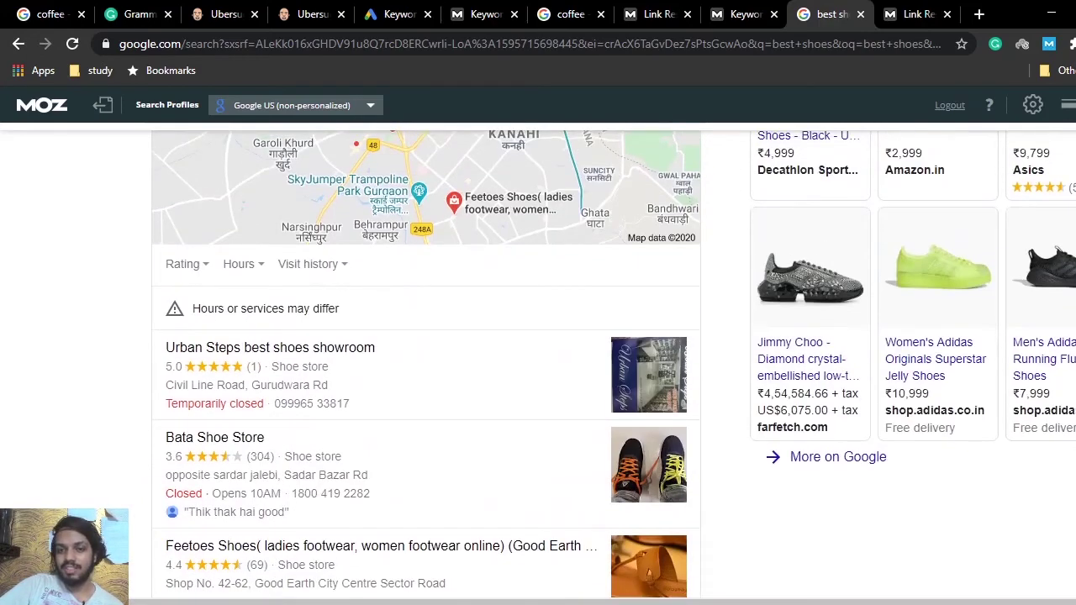
{"action": "scroll", "coordinate": [1058, 209], "scroll_direction": "up", "scroll_amount": 2}
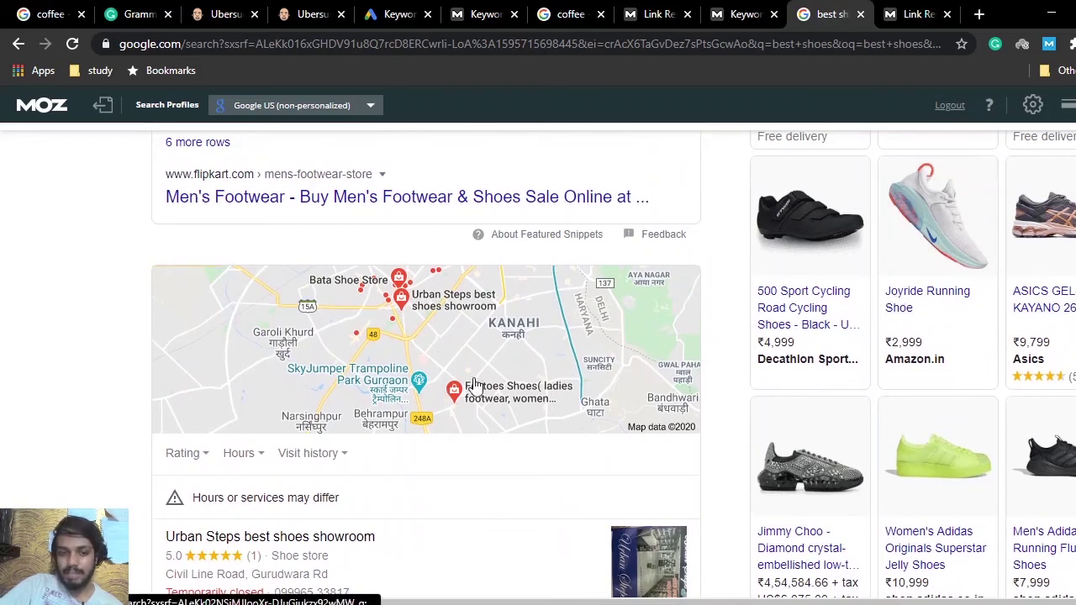
{"action": "scroll", "coordinate": [1036, 258], "scroll_direction": "up", "scroll_amount": 3}
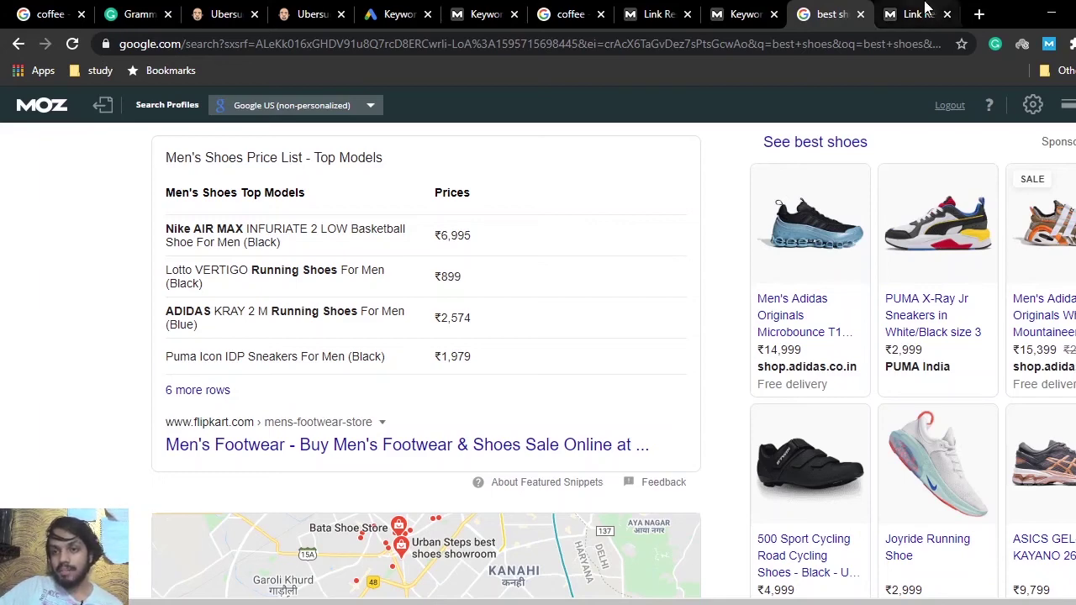
Search Google for "google trends" in a new tab and open the Google Trends website from the results.
{"action": "left_click", "coordinate": [980, 14]}
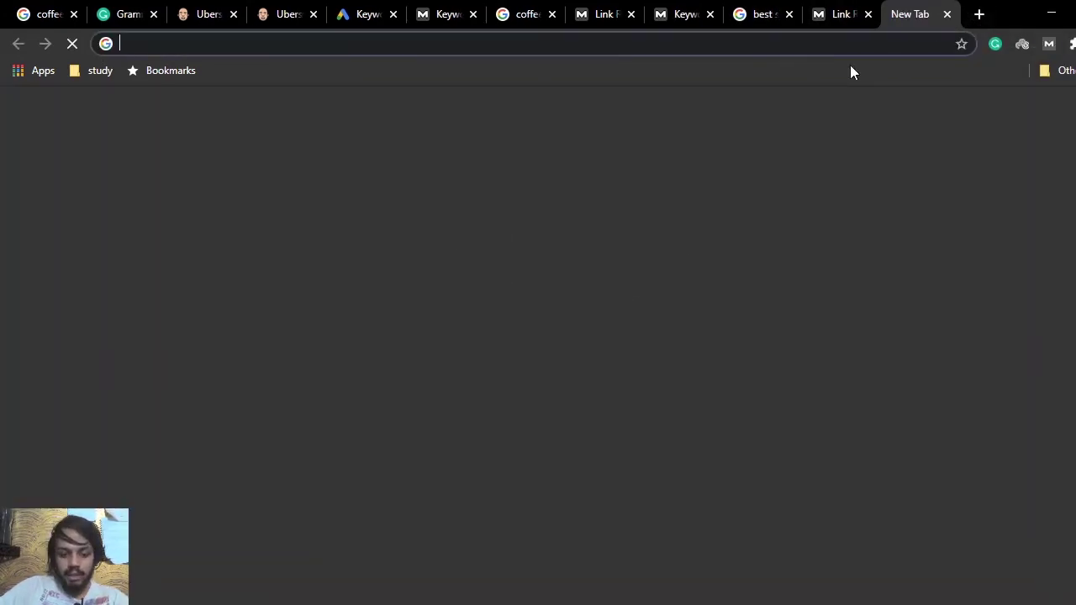
{"action": "type", "text": "google trends"}
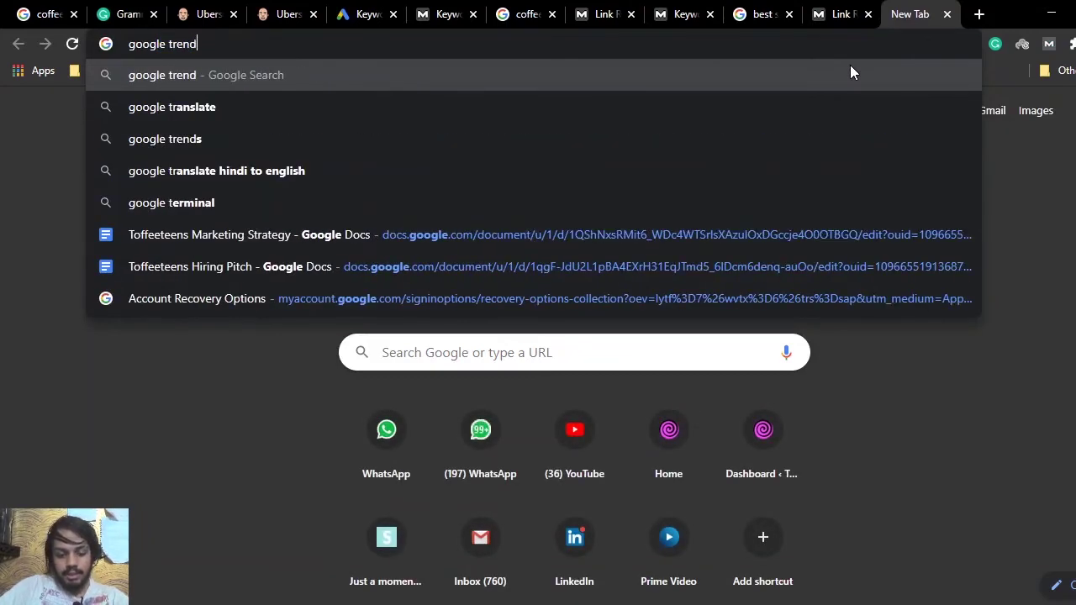
{"action": "key", "text": "Return"}
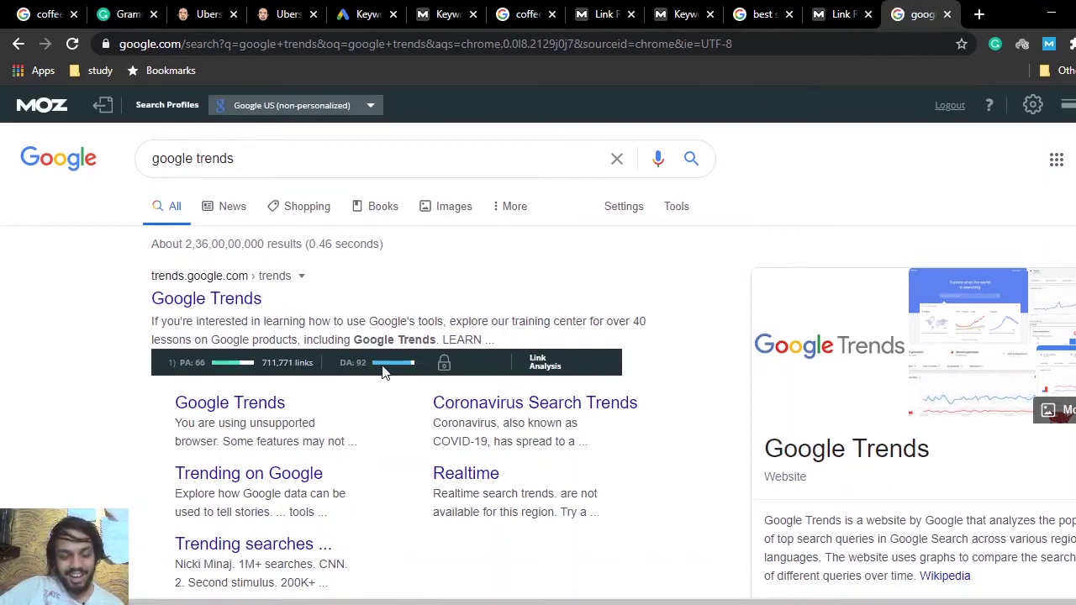
{"action": "left_click", "coordinate": [227, 302]}
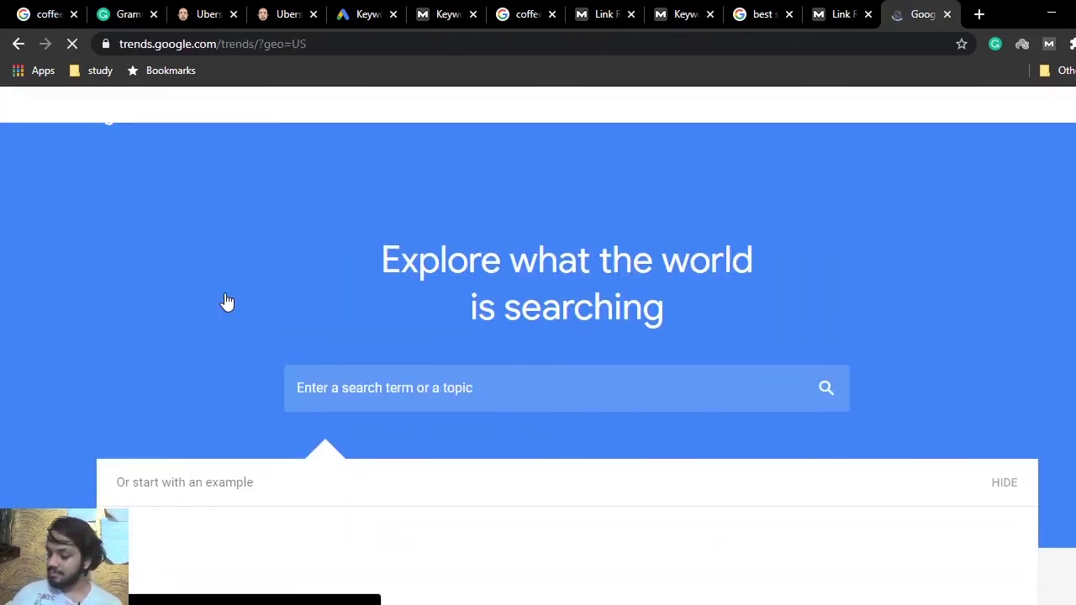
Explore "search console" as a search term in Google Trends.
{"action": "left_click", "coordinate": [479, 395]}
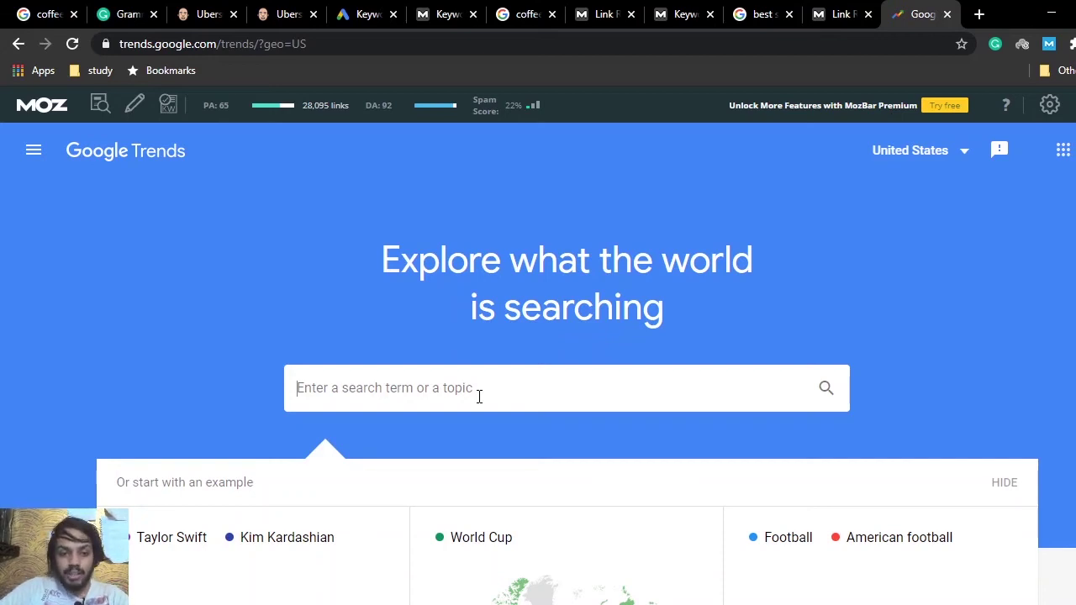
{"action": "type", "text": "search"}
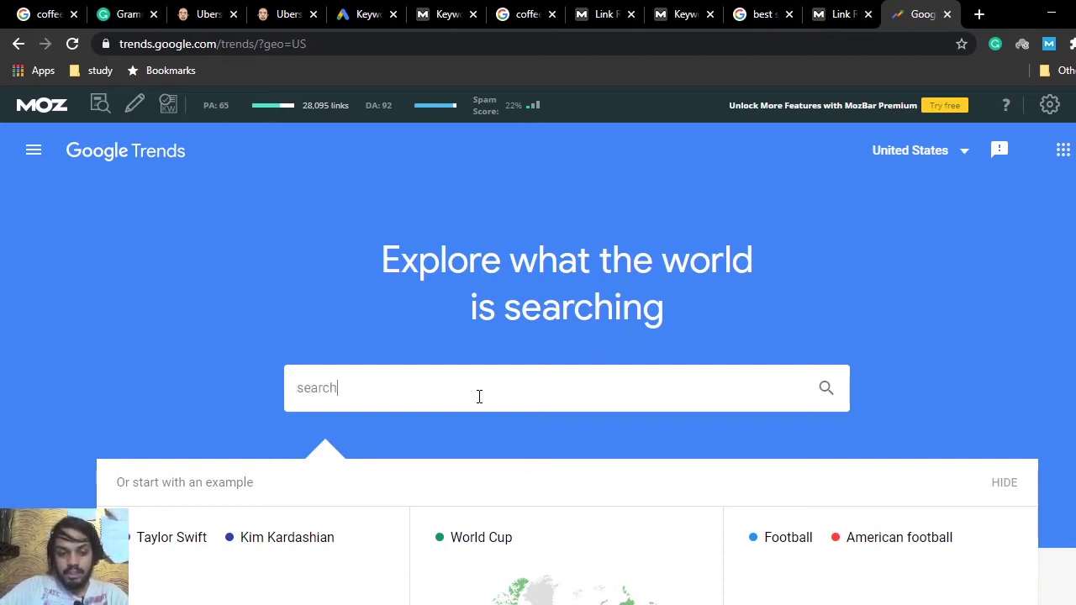
{"action": "type", "text": " console"}
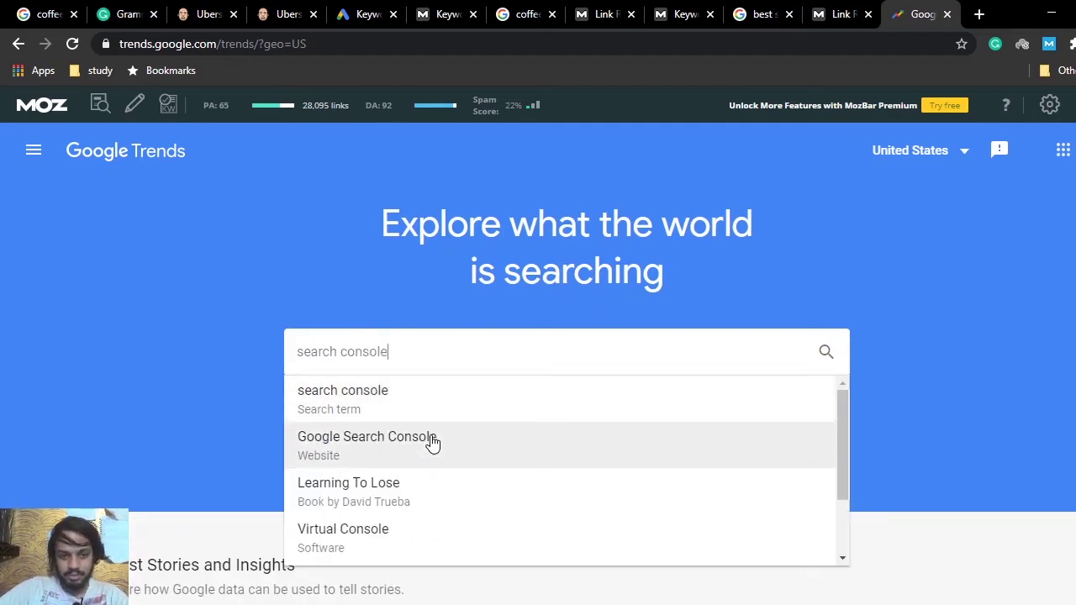
{"action": "left_click", "coordinate": [489, 412]}
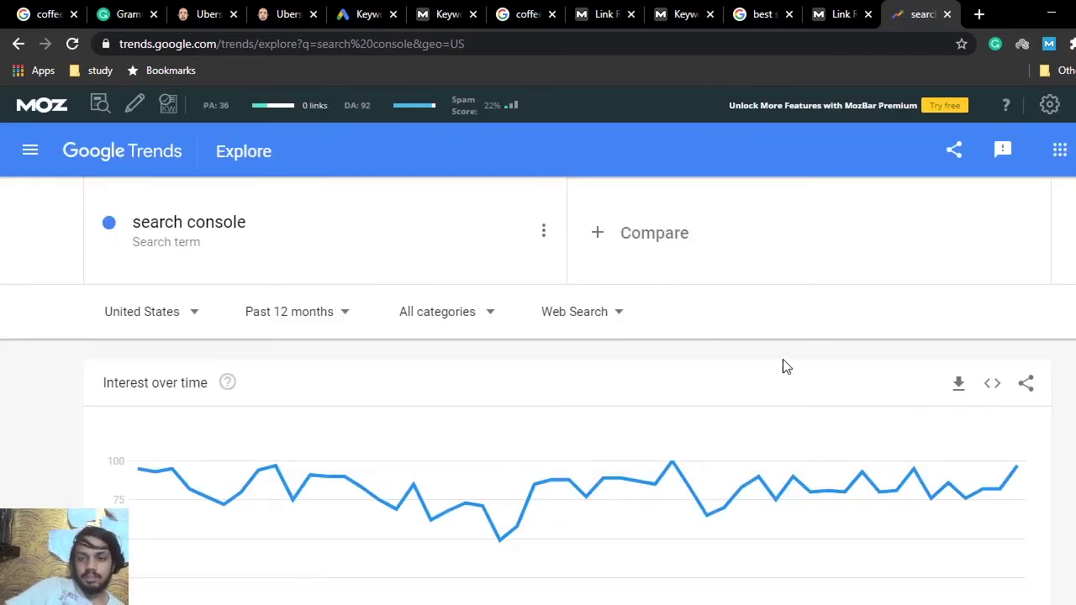
Examine the "search console" interest over time, interest by subregion, and rising related topics and queries.
{"action": "scroll", "coordinate": [1046, 298], "scroll_direction": "down", "scroll_amount": 2}
{"action": "scroll", "coordinate": [537, 387], "scroll_direction": "down", "scroll_amount": 3}
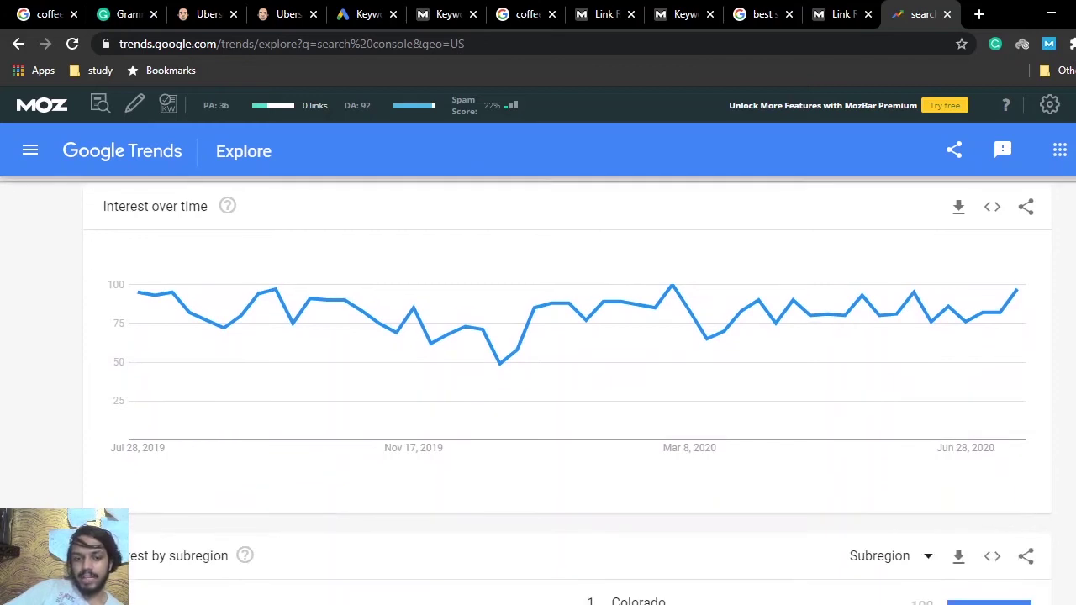
{"action": "scroll", "coordinate": [567, 395], "scroll_direction": "down", "scroll_amount": 1}
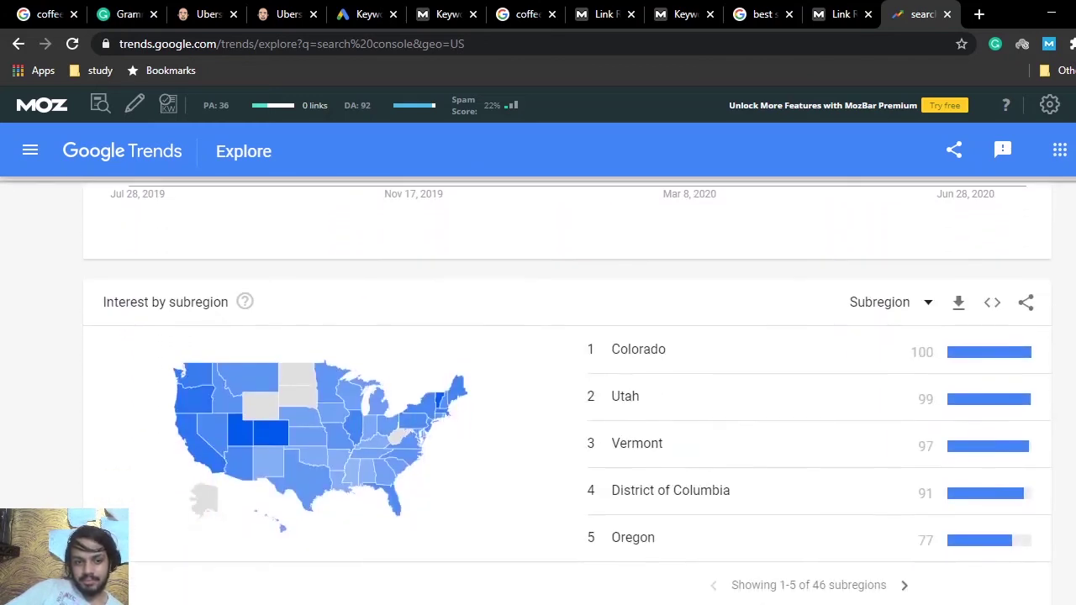
{"action": "scroll", "coordinate": [567, 395], "scroll_direction": "down", "scroll_amount": 1}
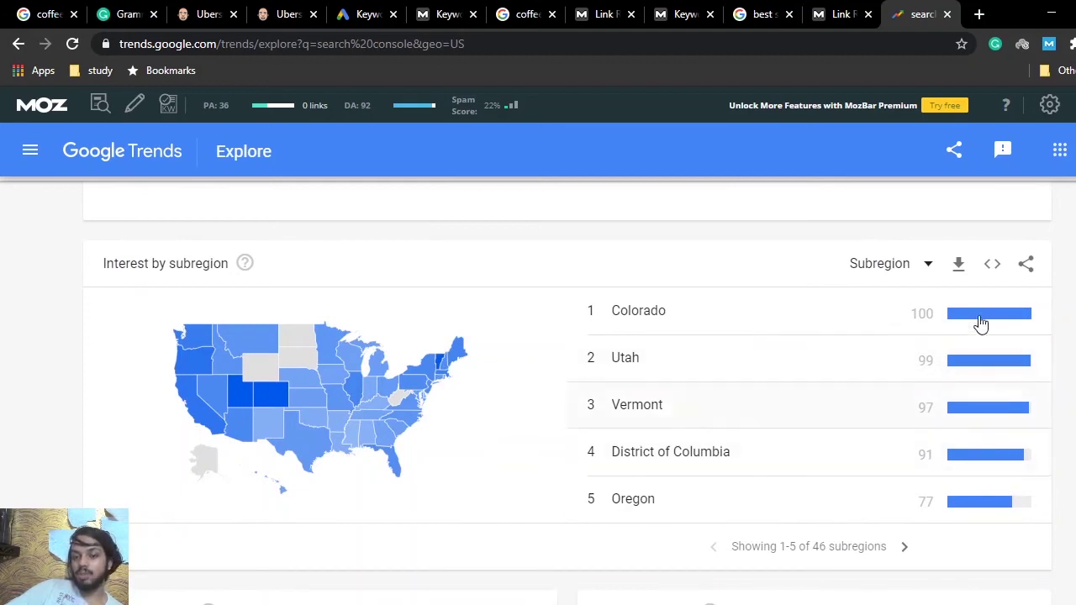
{"action": "scroll", "coordinate": [980, 324], "scroll_direction": "down", "scroll_amount": 3}
{"action": "scroll", "coordinate": [567, 395], "scroll_direction": "down", "scroll_amount": 1}
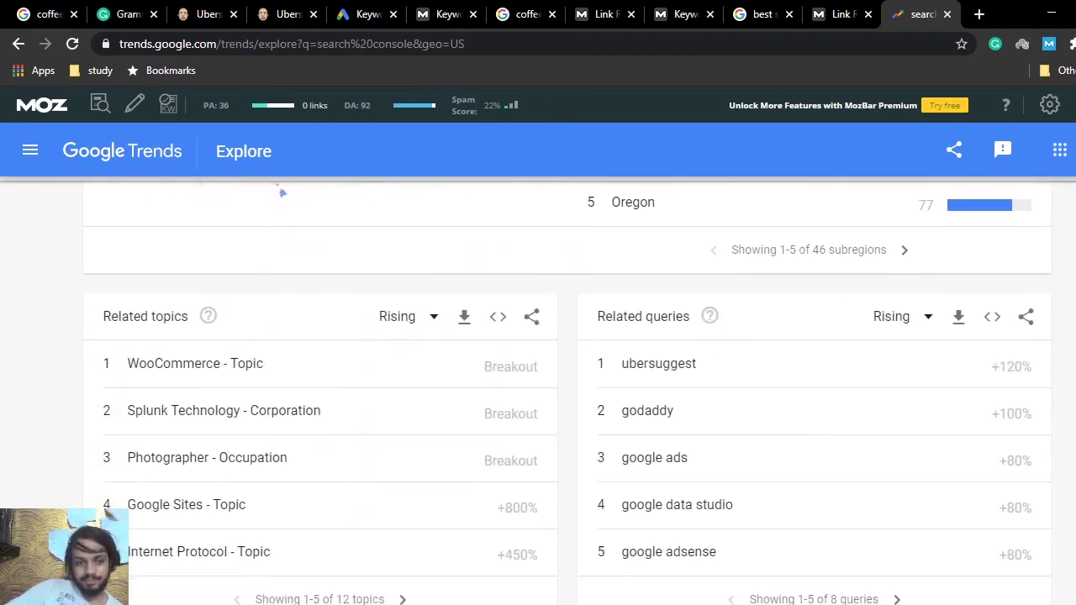
{"action": "scroll", "coordinate": [282, 192], "scroll_direction": "down", "scroll_amount": 1}
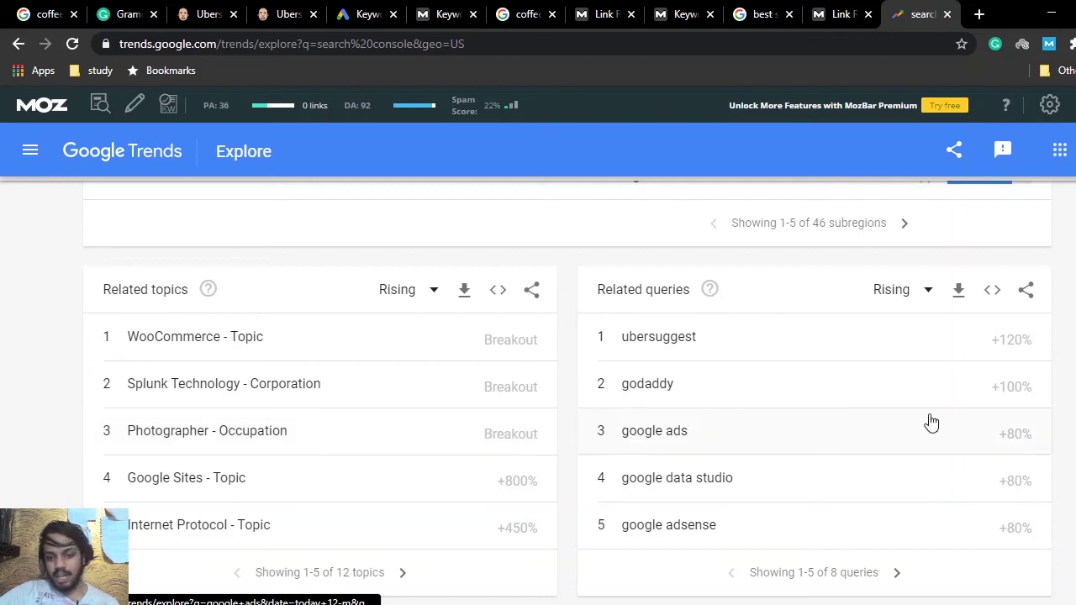
{"action": "scroll", "coordinate": [567, 391], "scroll_direction": "down", "scroll_amount": 1}
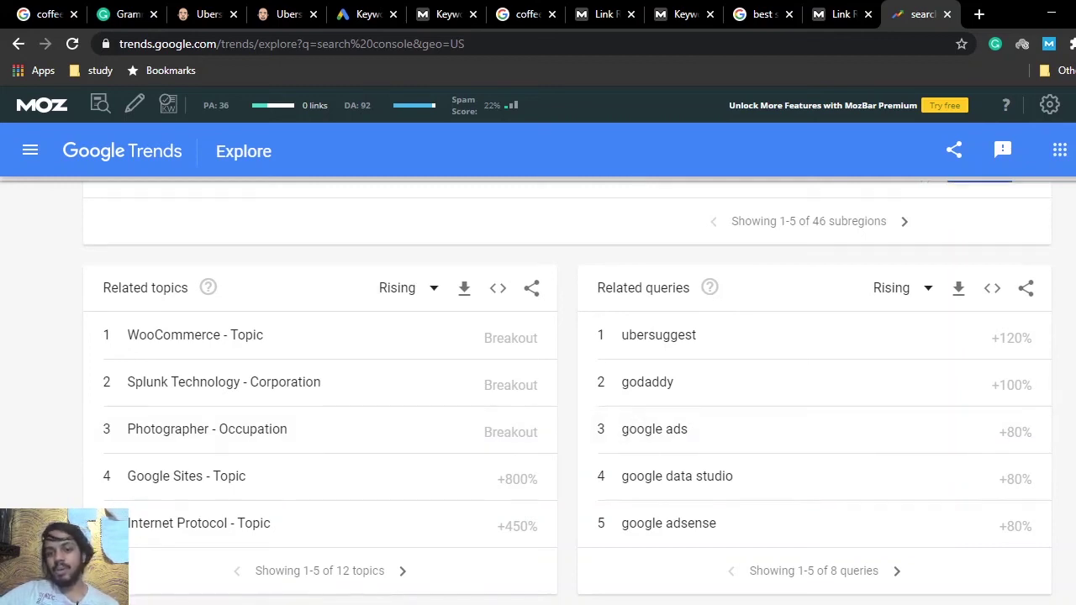
{"action": "scroll", "coordinate": [568, 391], "scroll_direction": "up", "scroll_amount": 1}
{"action": "scroll", "coordinate": [567, 391], "scroll_direction": "down", "scroll_amount": 1}
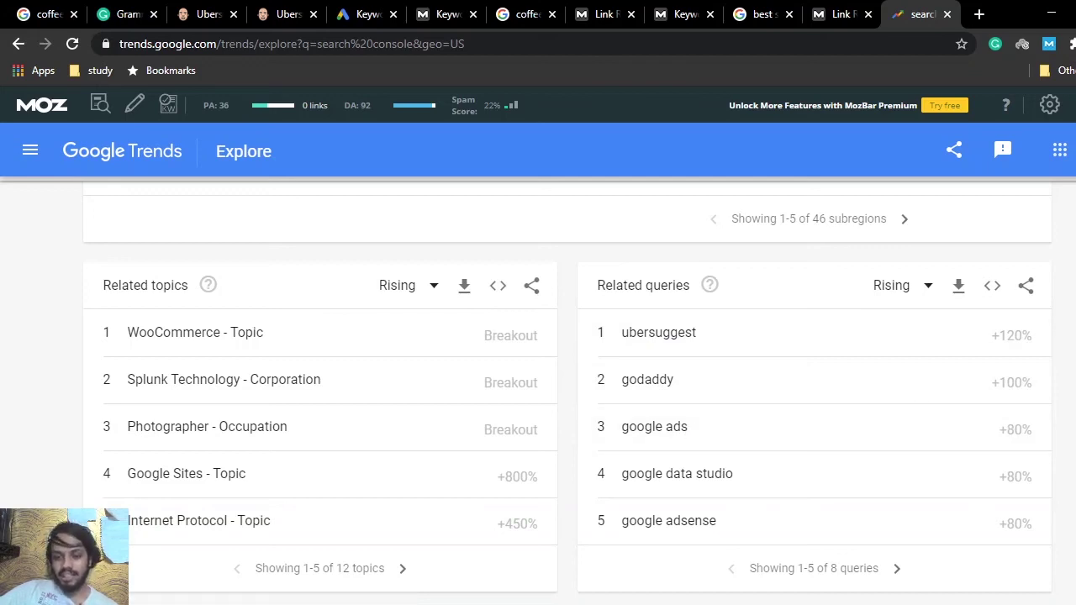
{"action": "scroll", "coordinate": [567, 393], "scroll_direction": "up", "scroll_amount": 5}
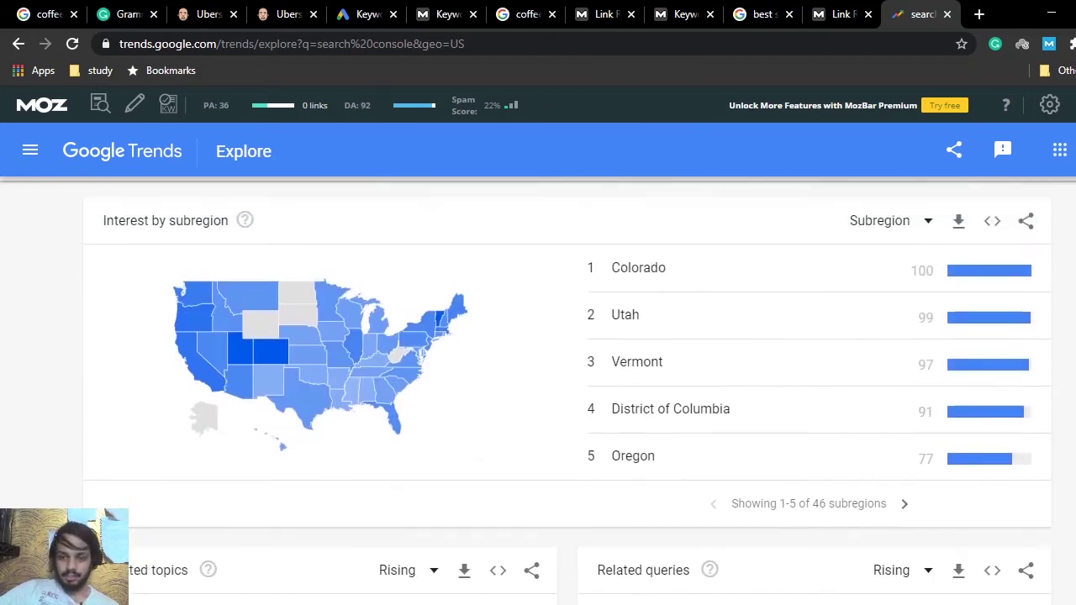
{"action": "scroll", "coordinate": [567, 393], "scroll_direction": "up", "scroll_amount": 3}
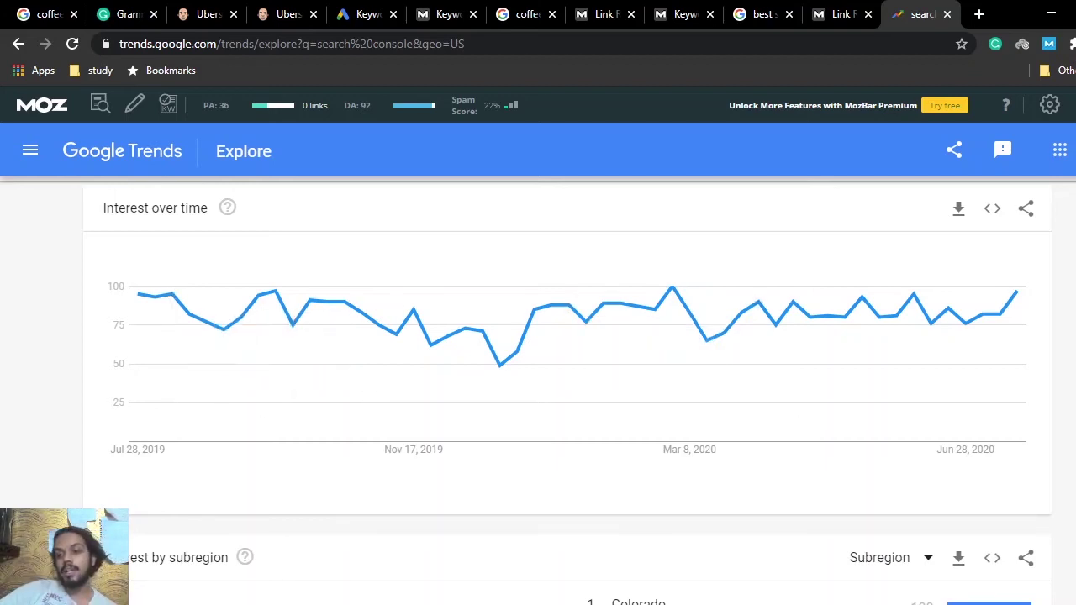
Add "webmasters tool" as a comparison search term alongside "search console".
{"action": "scroll", "coordinate": [726, 232], "scroll_direction": "up", "scroll_amount": 2}
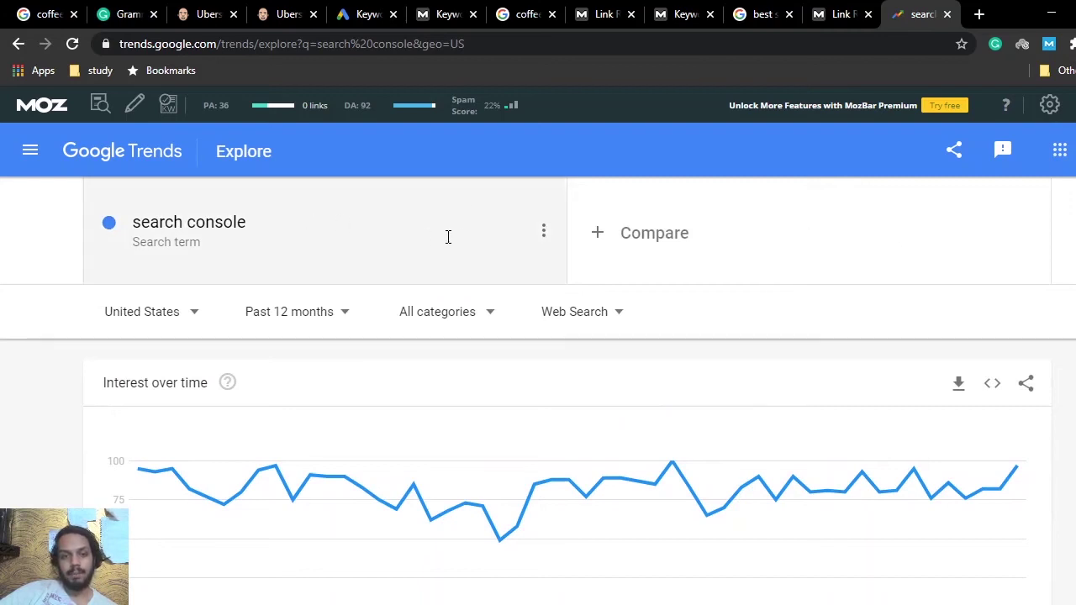
{"action": "left_click", "coordinate": [664, 237]}
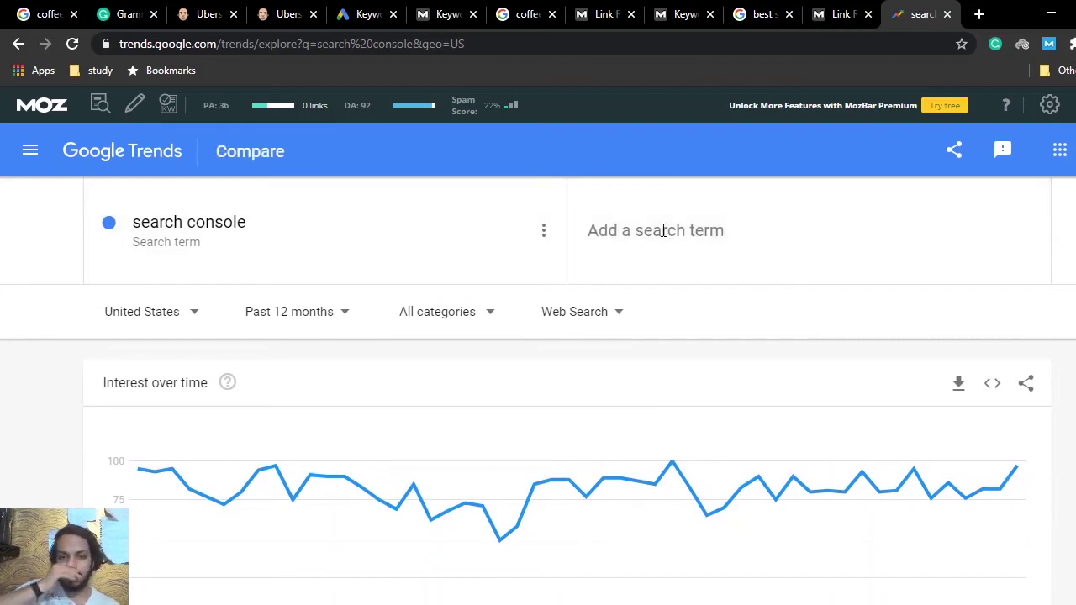
{"action": "type", "text": "we"}
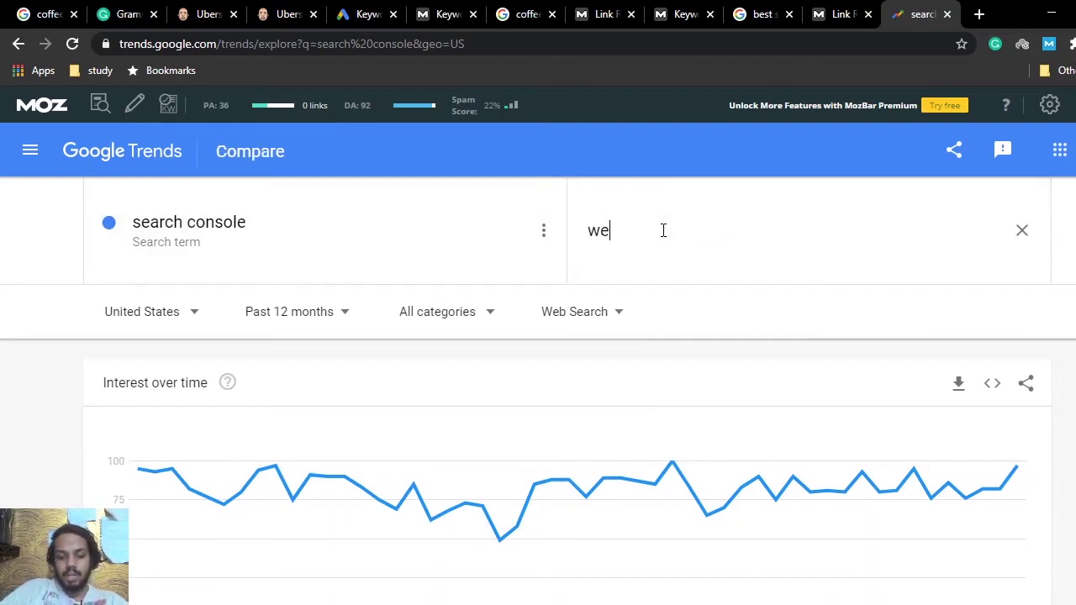
{"action": "type", "text": "bmasters tool"}
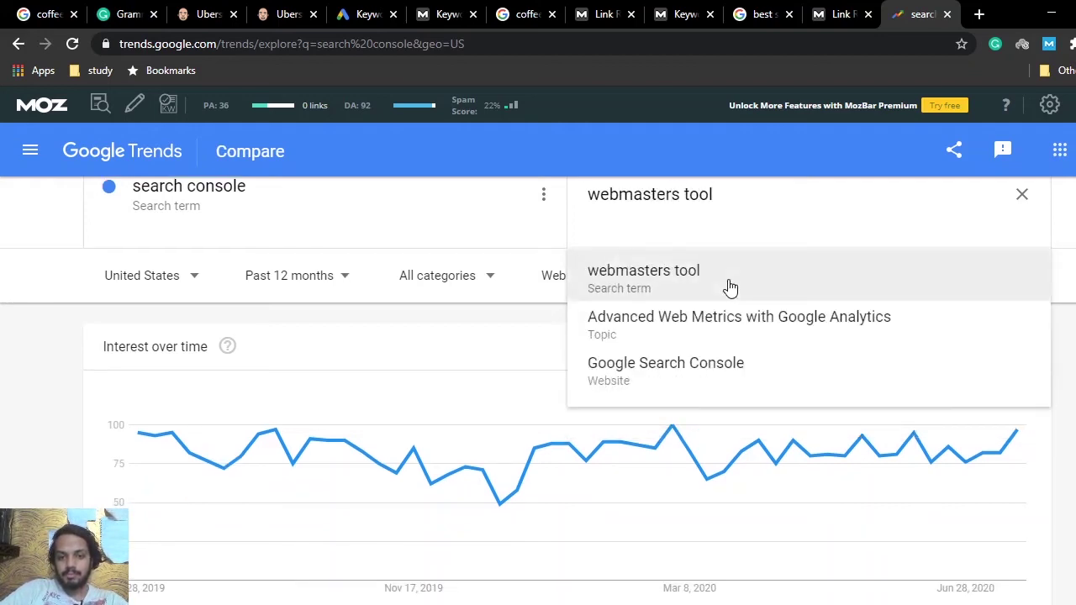
{"action": "left_click", "coordinate": [728, 284]}
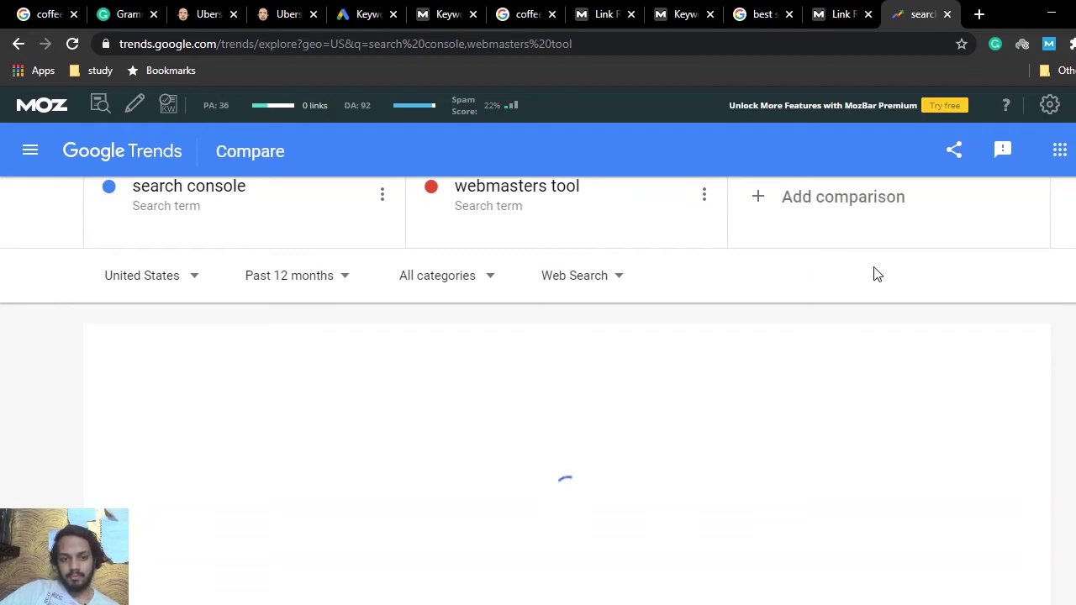
Examine how both terms compare in interest over time and by subregion, including the individual data for "webmasters tool".
{"action": "scroll", "coordinate": [980, 248], "scroll_direction": "down", "scroll_amount": 1}
{"action": "scroll", "coordinate": [538, 387], "scroll_direction": "down", "scroll_amount": 1}
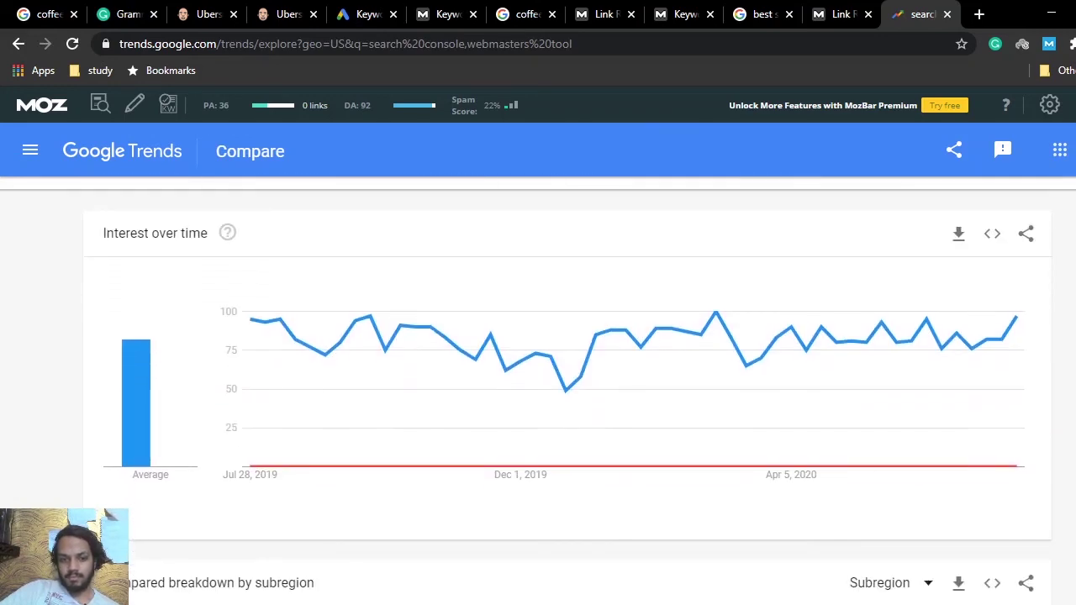
{"action": "scroll", "coordinate": [538, 386], "scroll_direction": "up", "scroll_amount": 1}
{"action": "scroll", "coordinate": [538, 390], "scroll_direction": "down", "scroll_amount": 1}
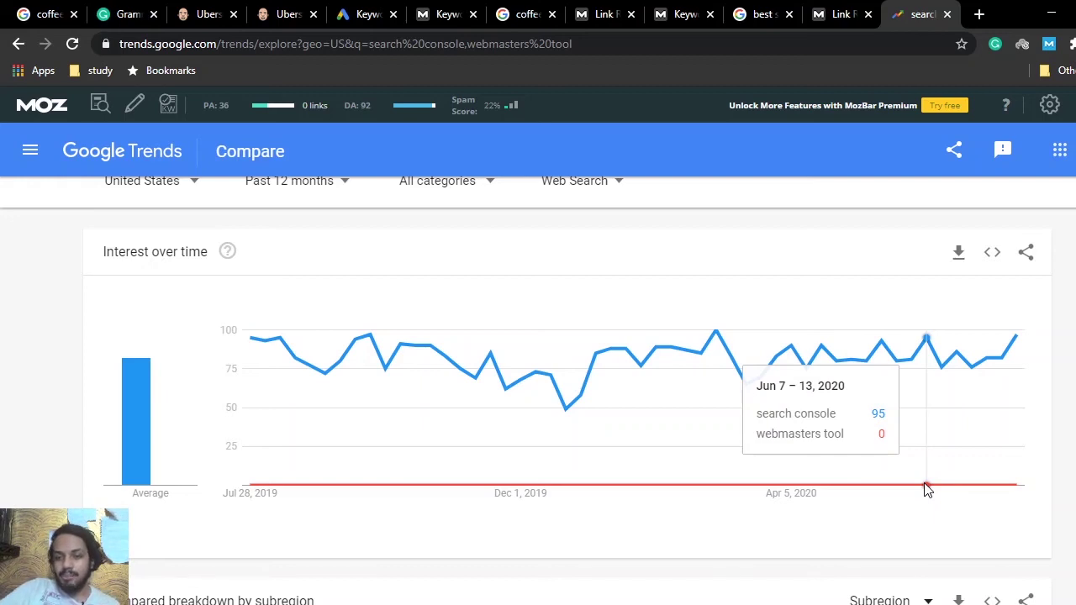
{"action": "scroll", "coordinate": [567, 387], "scroll_direction": "down", "scroll_amount": 8}
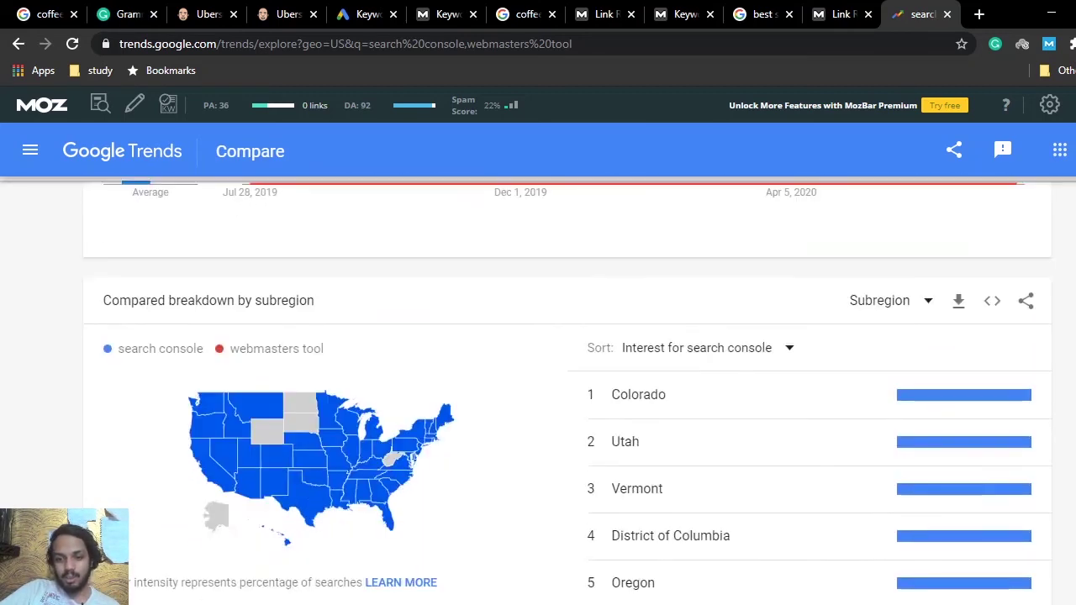
{"action": "scroll", "coordinate": [568, 387], "scroll_direction": "down", "scroll_amount": 4}
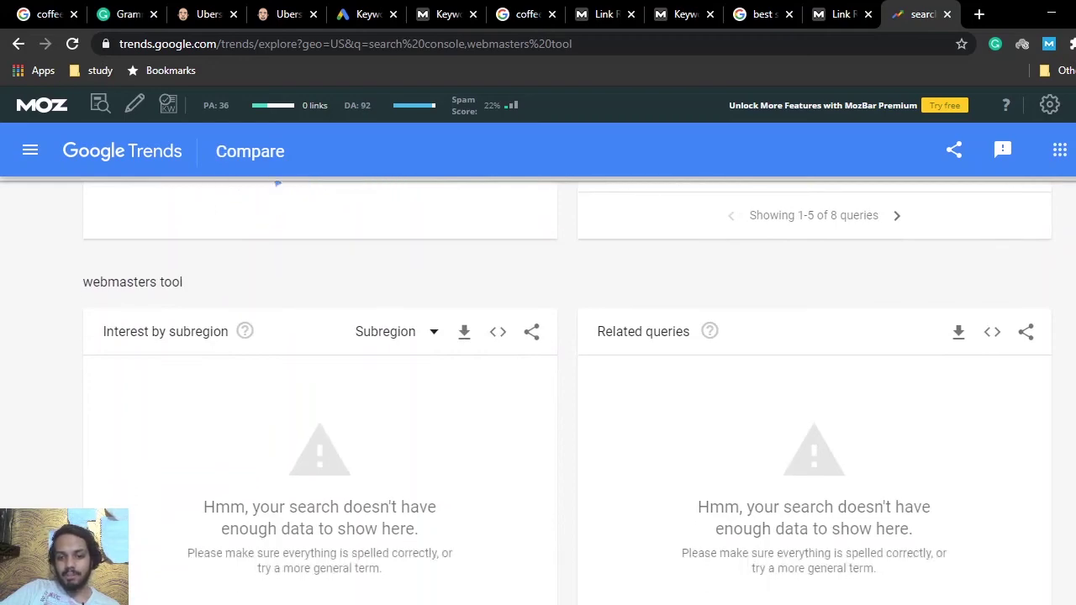
{"action": "scroll", "coordinate": [568, 386], "scroll_direction": "up", "scroll_amount": 6}
{"action": "scroll", "coordinate": [568, 386], "scroll_direction": "up", "scroll_amount": 6}
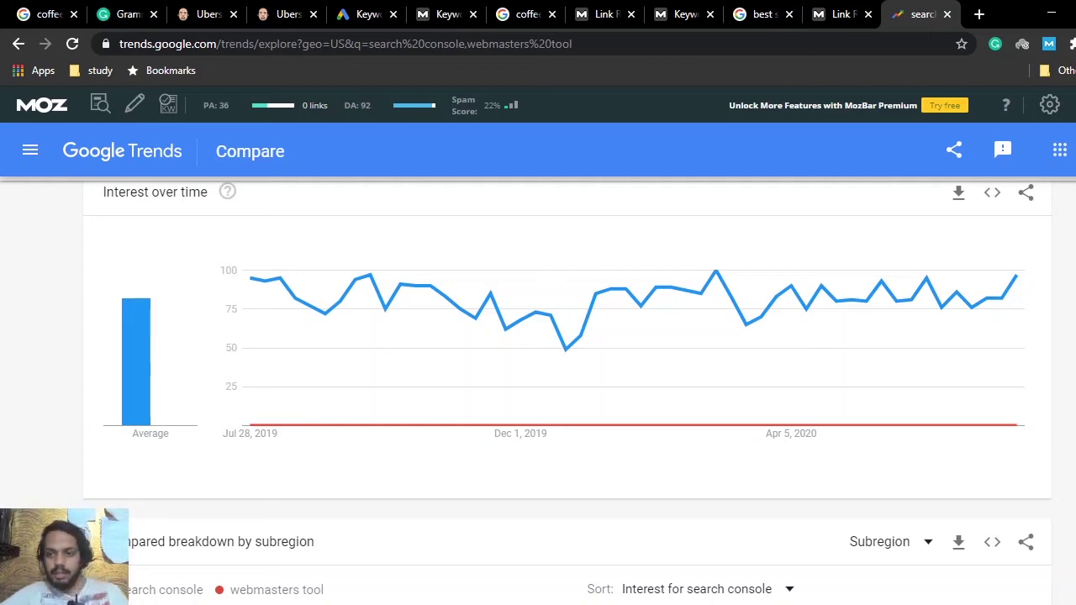
{"action": "scroll", "coordinate": [567, 387], "scroll_direction": "up", "scroll_amount": 2}
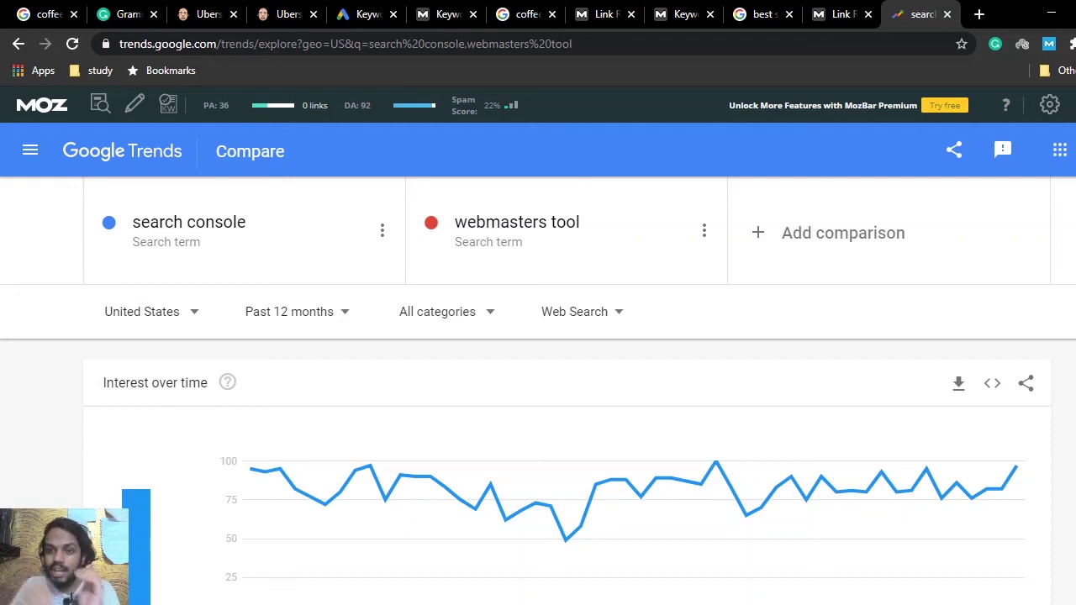
Search Google for "coffee grinder in us" in a new tab.
{"action": "left_click", "coordinate": [979, 15]}
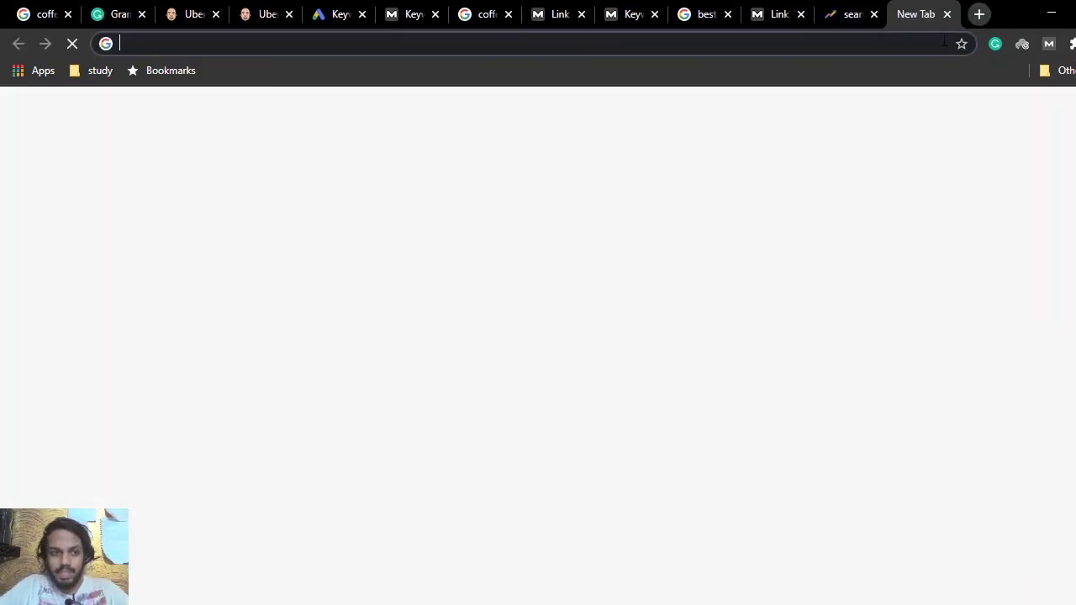
{"action": "type", "text": "coffee "}
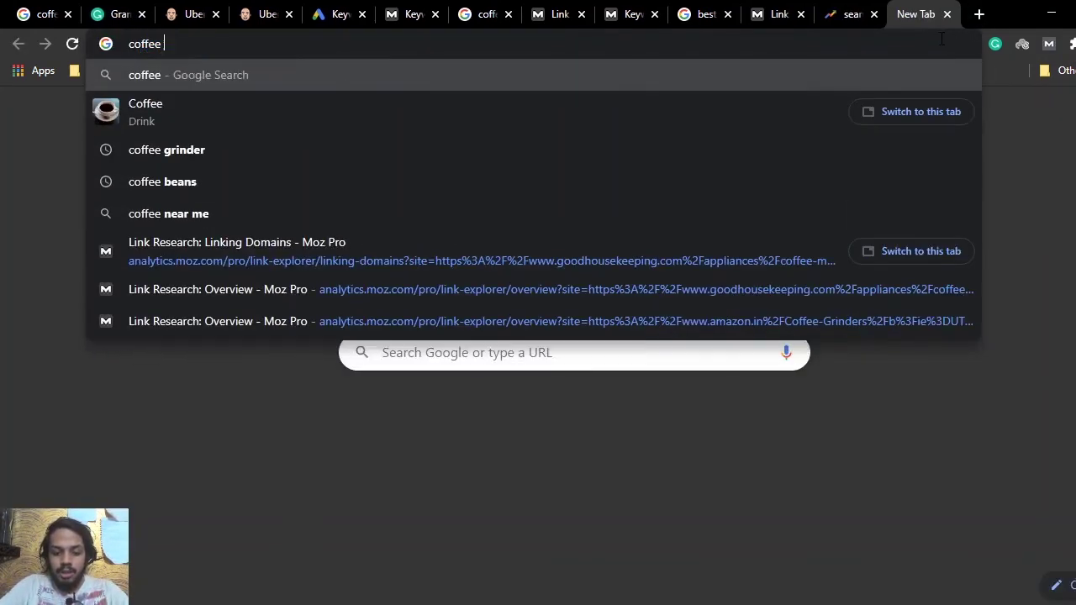
{"action": "type", "text": "grinder in"}
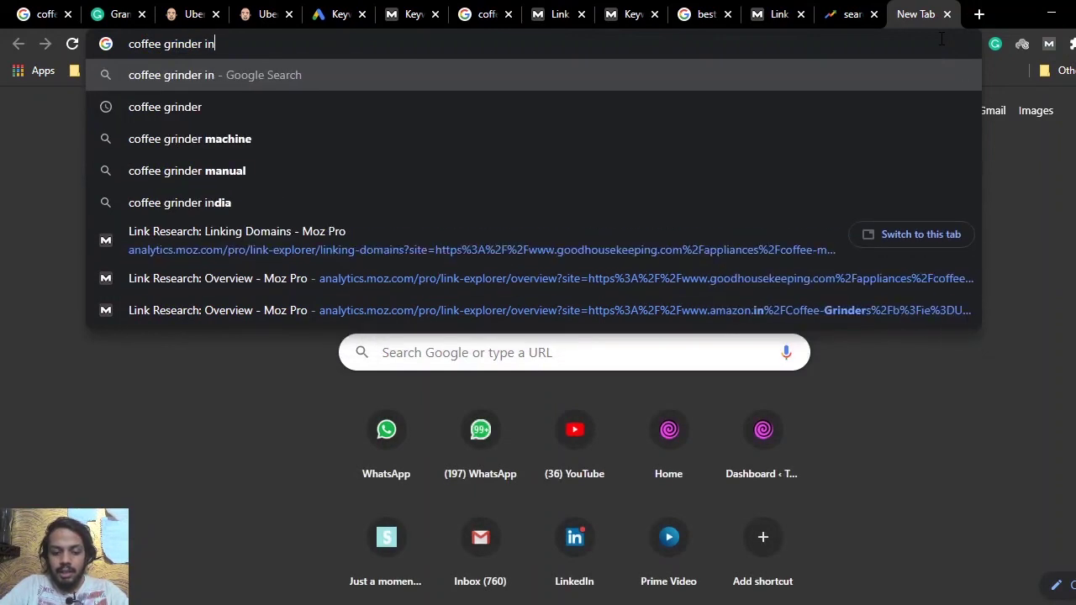
{"action": "type", "text": " us"}
{"action": "key", "text": "Return"}
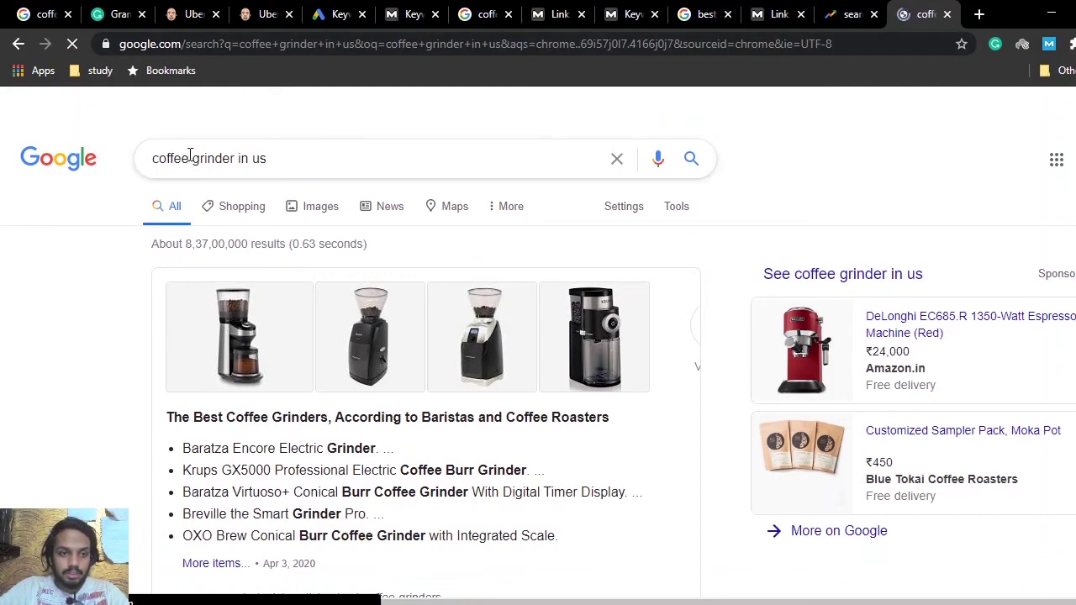
Refine the Google query to "coffee beans grinder in us" and run the search.
{"action": "left_click", "coordinate": [191, 157]}
{"action": "type", "text": "beans"}
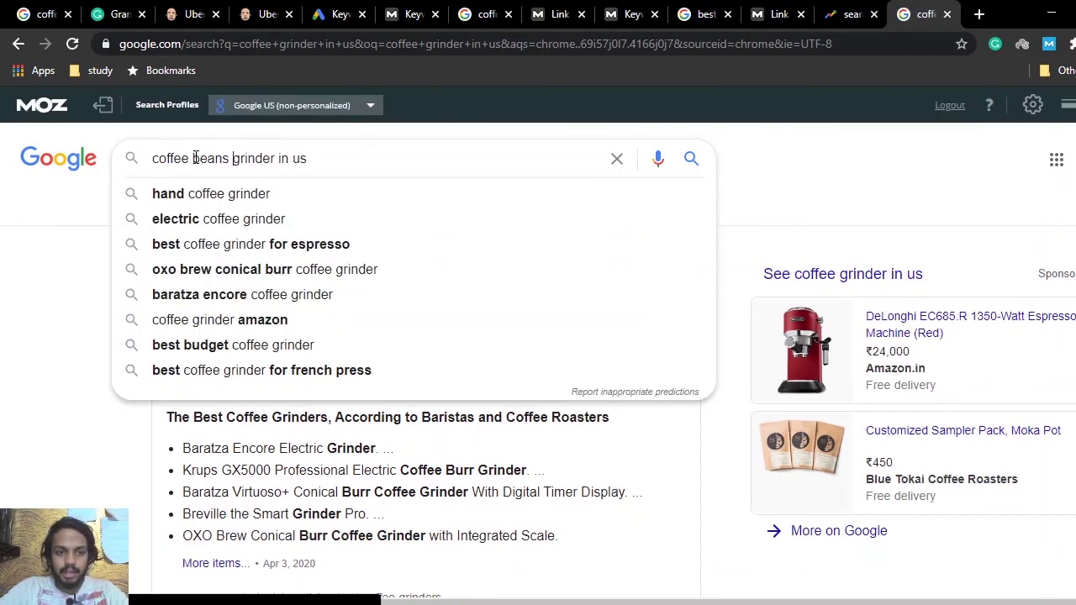
{"action": "key", "text": "Return"}
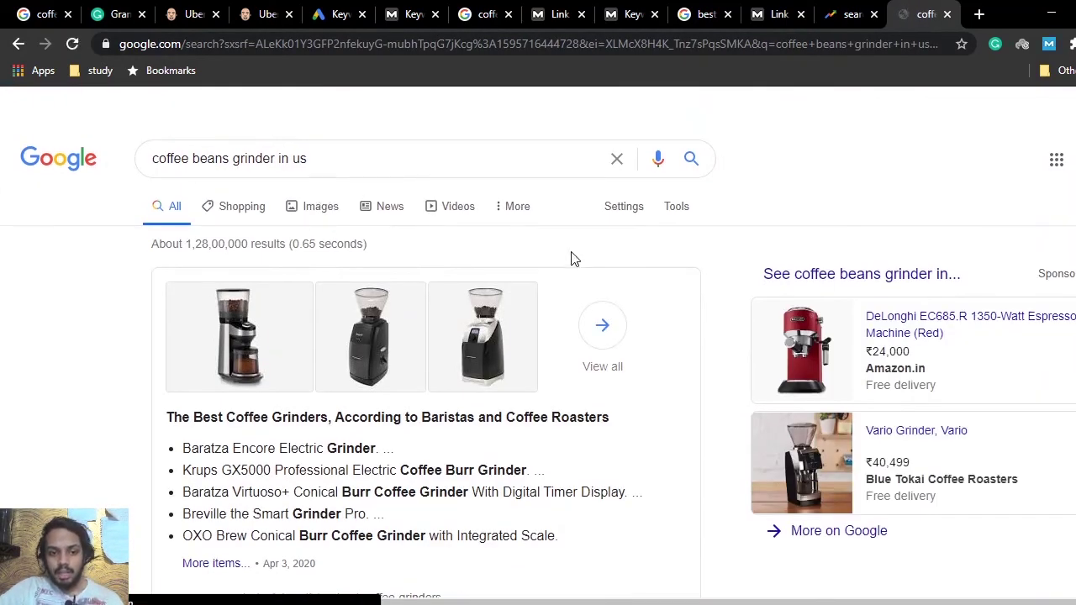
Examine the "coffee beans grinder in us" results, including the featured snippet, related questions and the organic pages' link metrics.
{"action": "scroll", "coordinate": [983, 290], "scroll_direction": "down", "scroll_amount": 1}
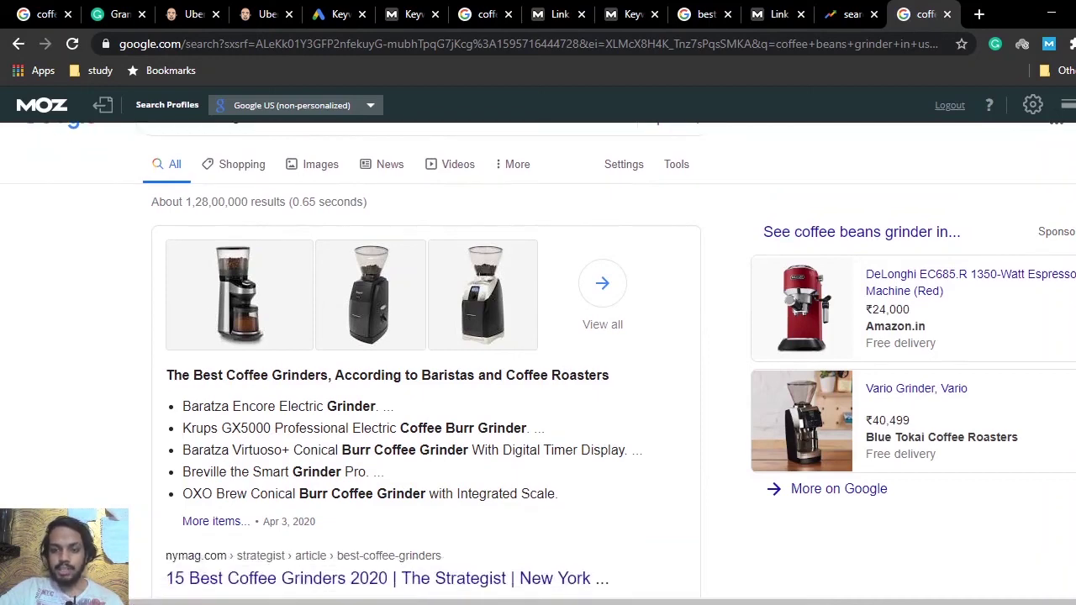
{"action": "scroll", "coordinate": [426, 362], "scroll_direction": "down", "scroll_amount": 6}
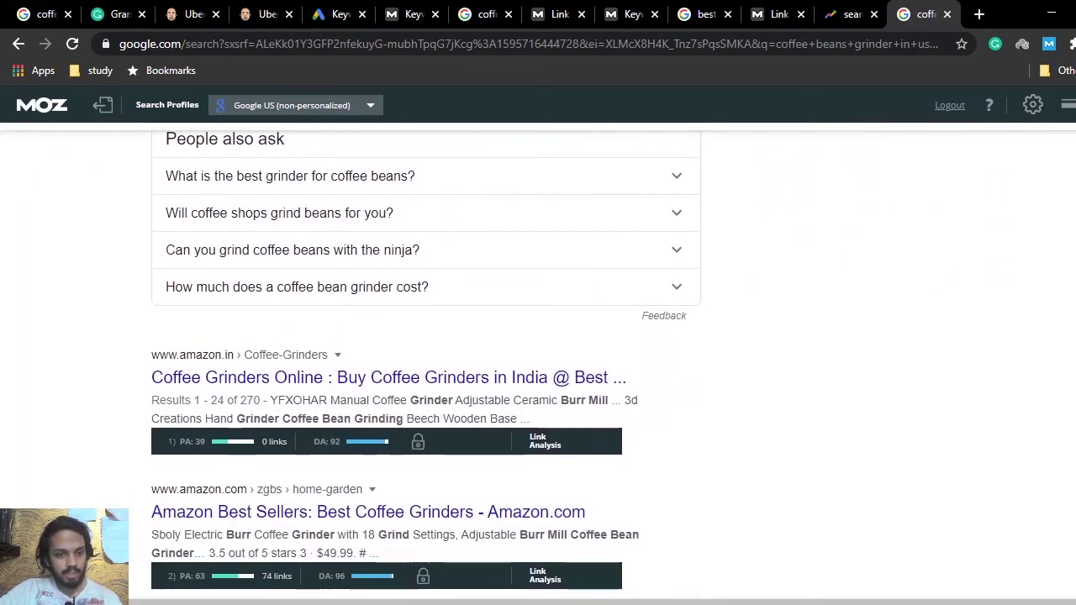
{"action": "scroll", "coordinate": [403, 364], "scroll_direction": "down", "scroll_amount": 3}
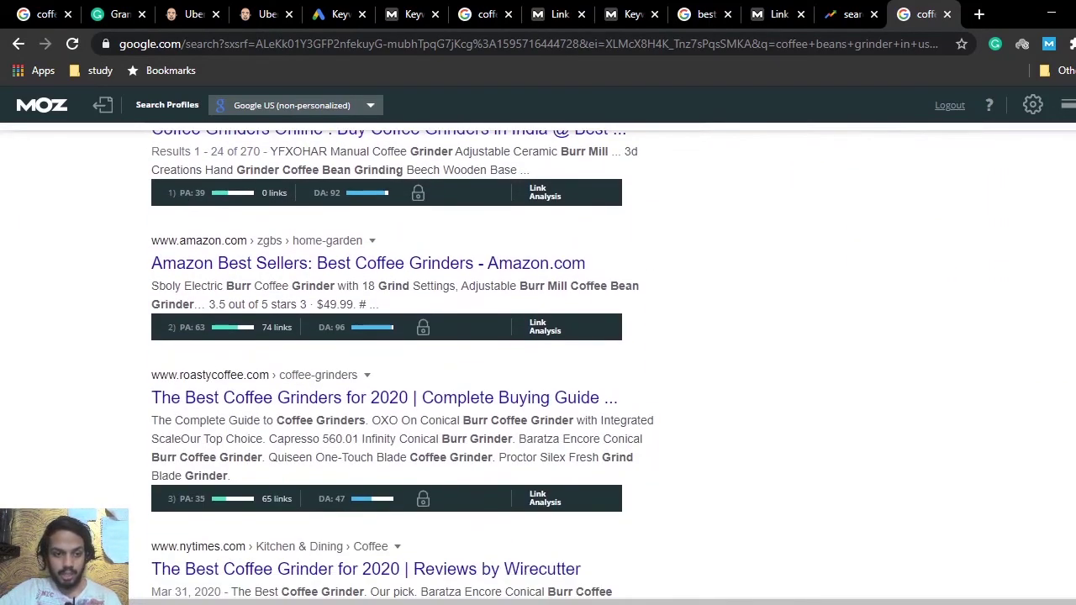
{"action": "scroll", "coordinate": [402, 364], "scroll_direction": "down", "scroll_amount": 1}
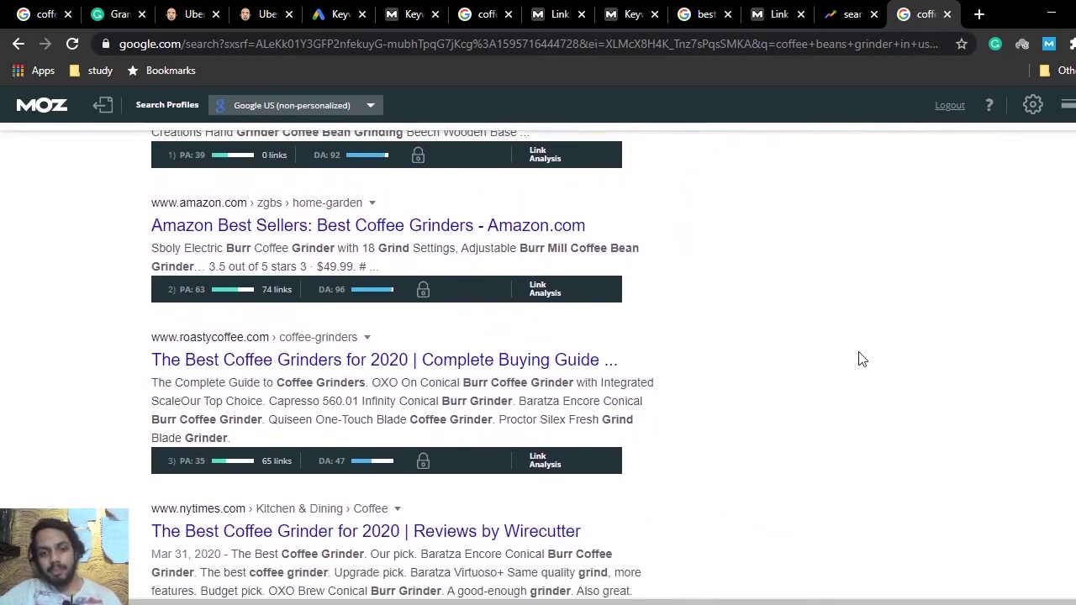
{"action": "scroll", "coordinate": [403, 364], "scroll_direction": "down", "scroll_amount": 1}
{"action": "scroll", "coordinate": [403, 364], "scroll_direction": "up", "scroll_amount": 1}
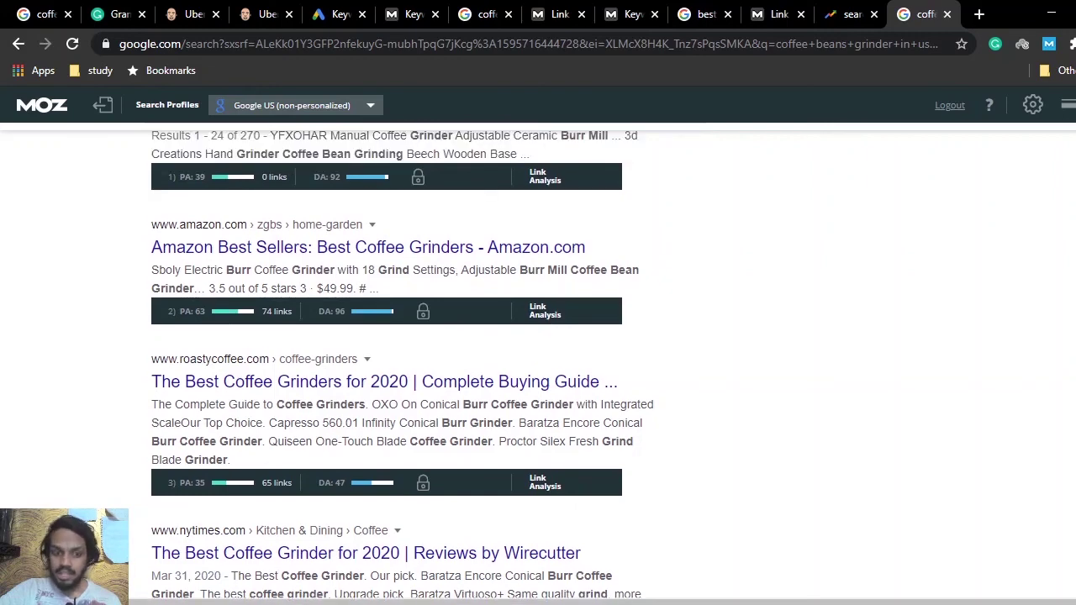
Compare page authority, domain authority and link counts across the remaining "coffee beans grinder in us" results, down to the related searches.
{"action": "scroll", "coordinate": [402, 364], "scroll_direction": "down", "scroll_amount": 3}
{"action": "scroll", "coordinate": [403, 364], "scroll_direction": "down", "scroll_amount": 1}
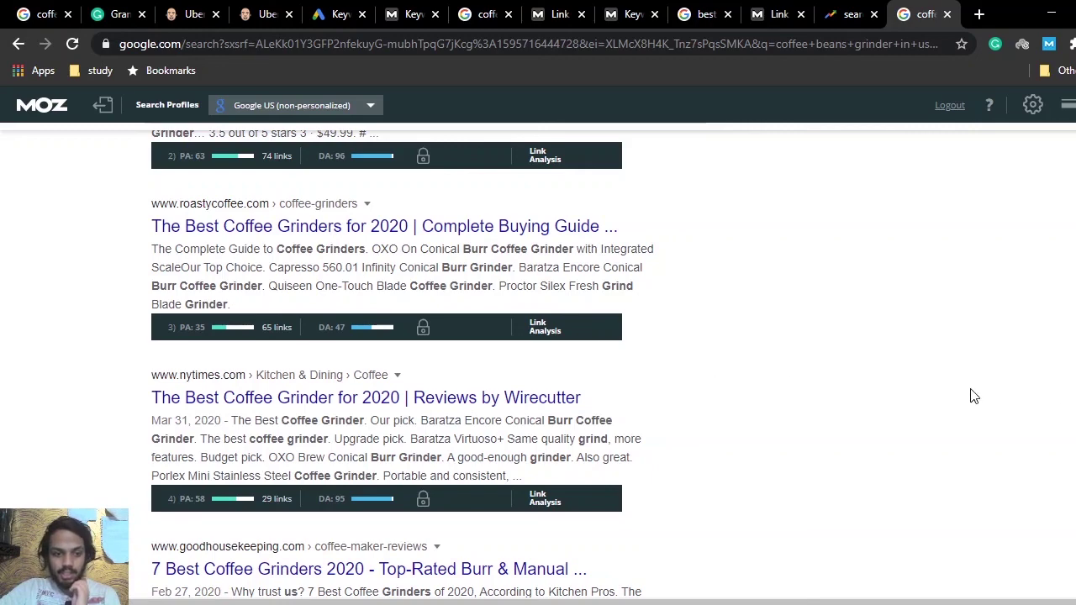
{"action": "scroll", "coordinate": [401, 367], "scroll_direction": "down", "scroll_amount": 2}
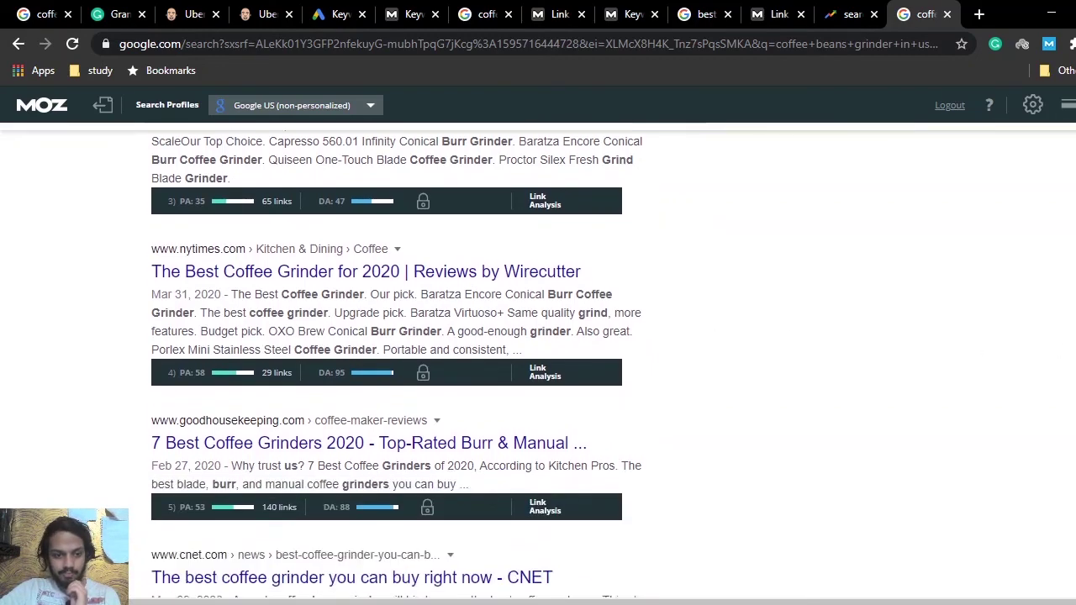
{"action": "scroll", "coordinate": [401, 367], "scroll_direction": "down", "scroll_amount": 5}
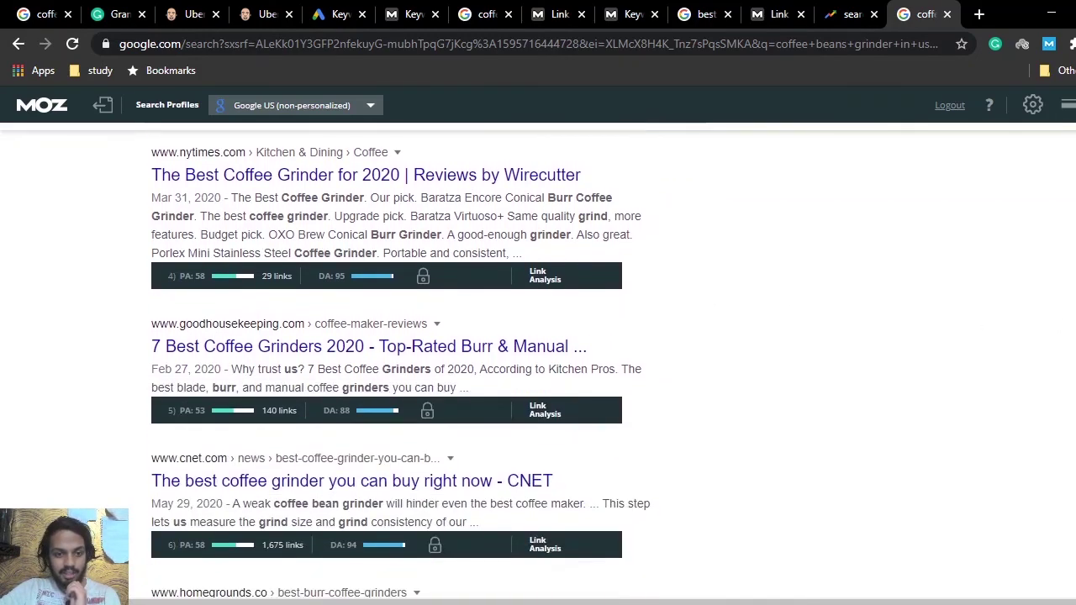
{"action": "scroll", "coordinate": [401, 367], "scroll_direction": "down", "scroll_amount": 4}
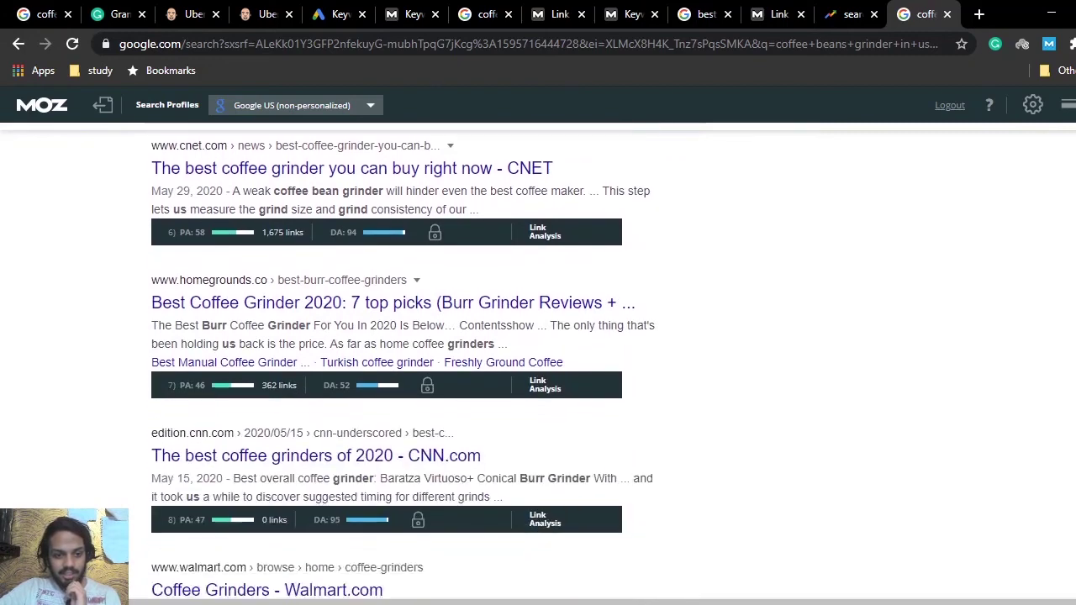
{"action": "scroll", "coordinate": [401, 368], "scroll_direction": "up", "scroll_amount": 5}
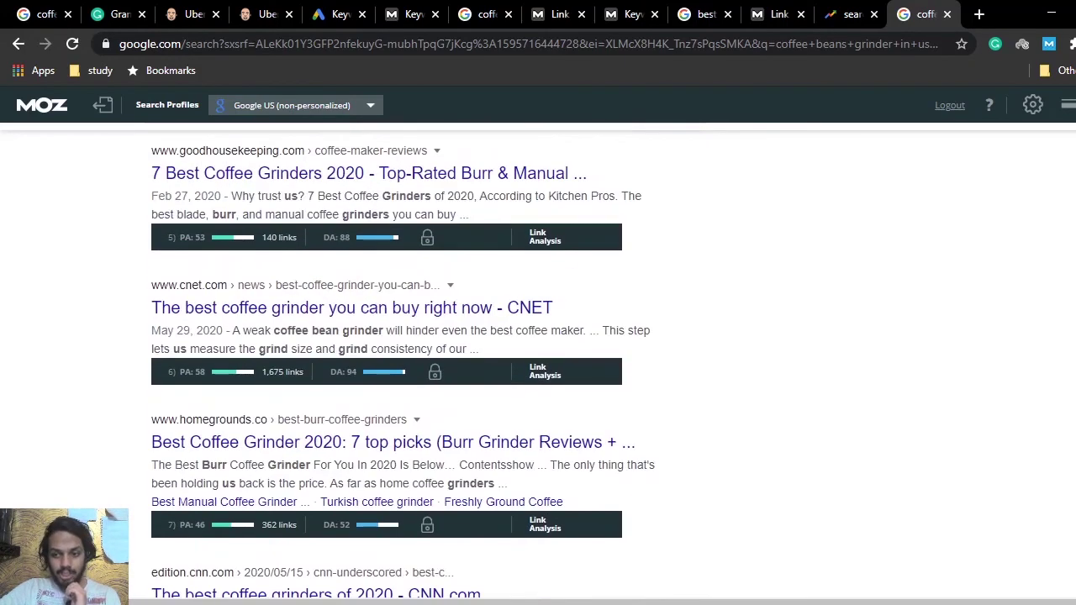
{"action": "scroll", "coordinate": [404, 365], "scroll_direction": "down", "scroll_amount": 4}
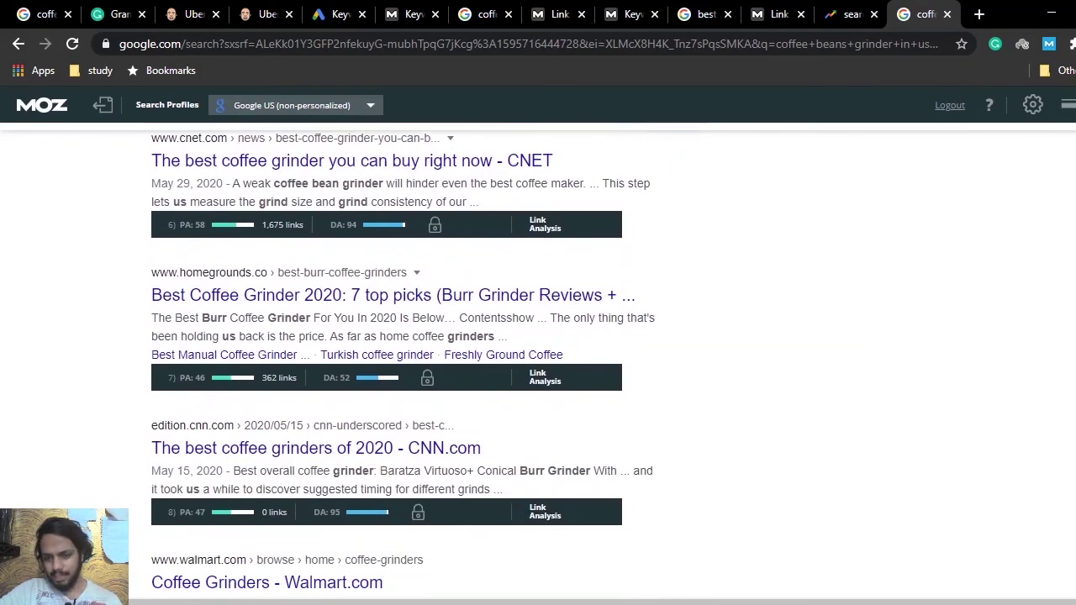
{"action": "scroll", "coordinate": [404, 364], "scroll_direction": "down", "scroll_amount": 2}
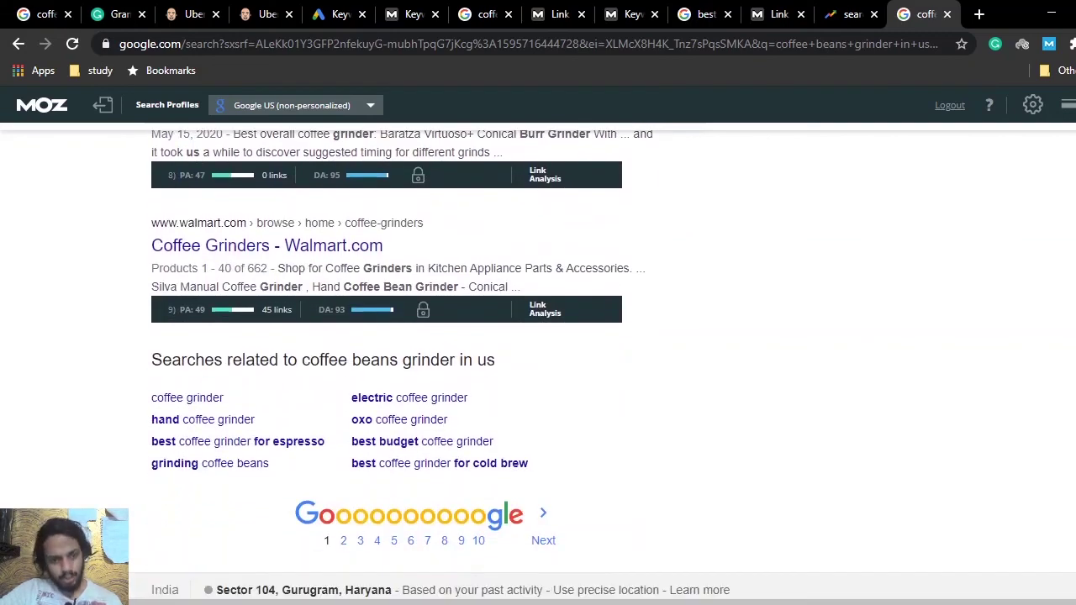
{"action": "scroll", "coordinate": [403, 361], "scroll_direction": "up", "scroll_amount": 15}
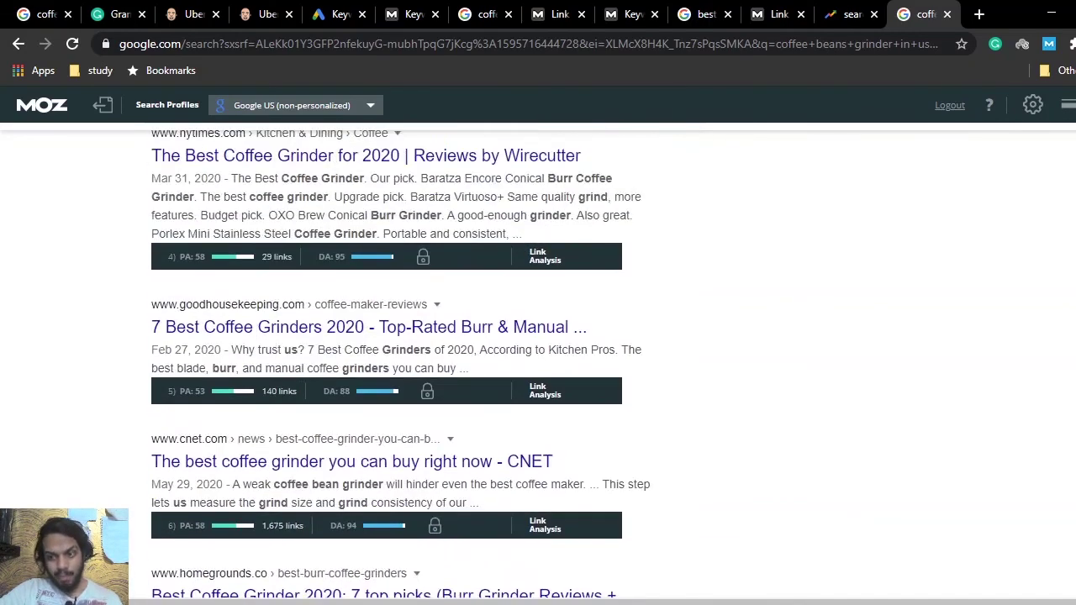
{"action": "scroll", "coordinate": [403, 361], "scroll_direction": "up", "scroll_amount": 8}
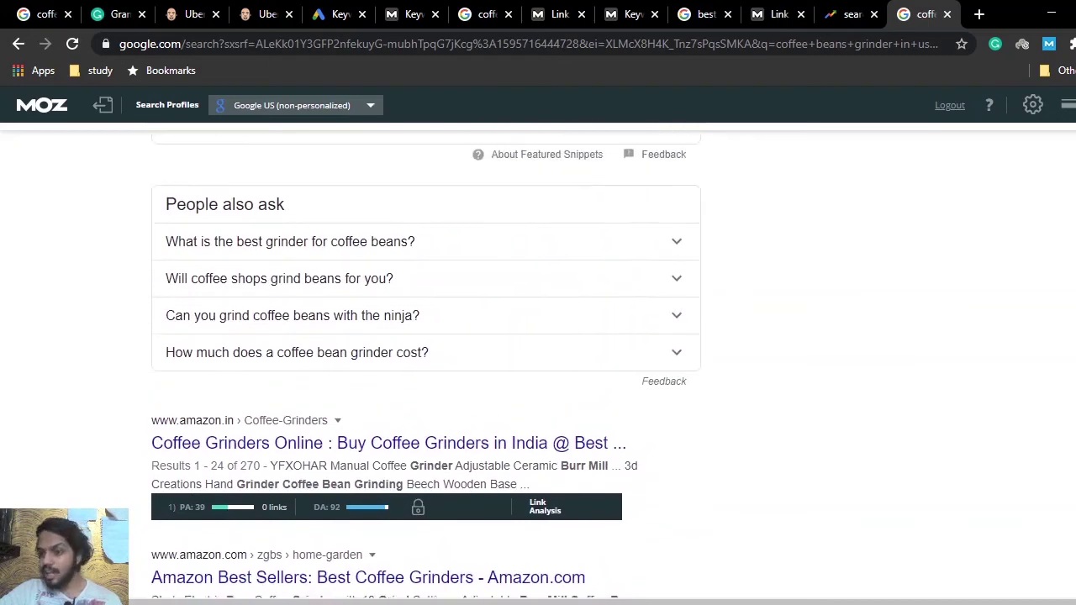
{"action": "scroll", "coordinate": [403, 361], "scroll_direction": "up", "scroll_amount": 2}
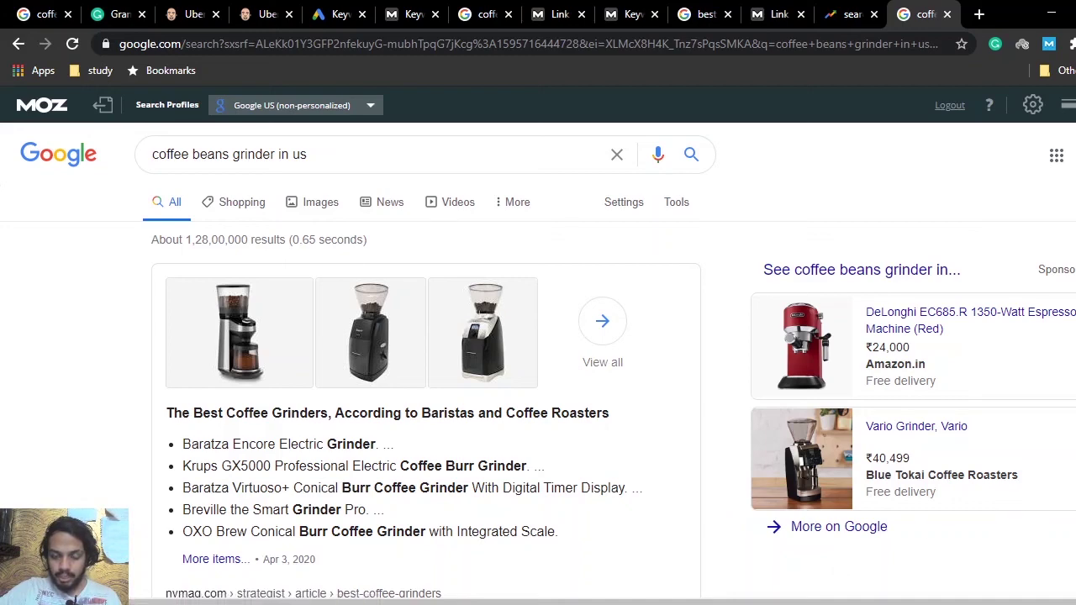
{"action": "key", "text": "alt+Tab"}
{"action": "key", "text": "alt+Tab"}
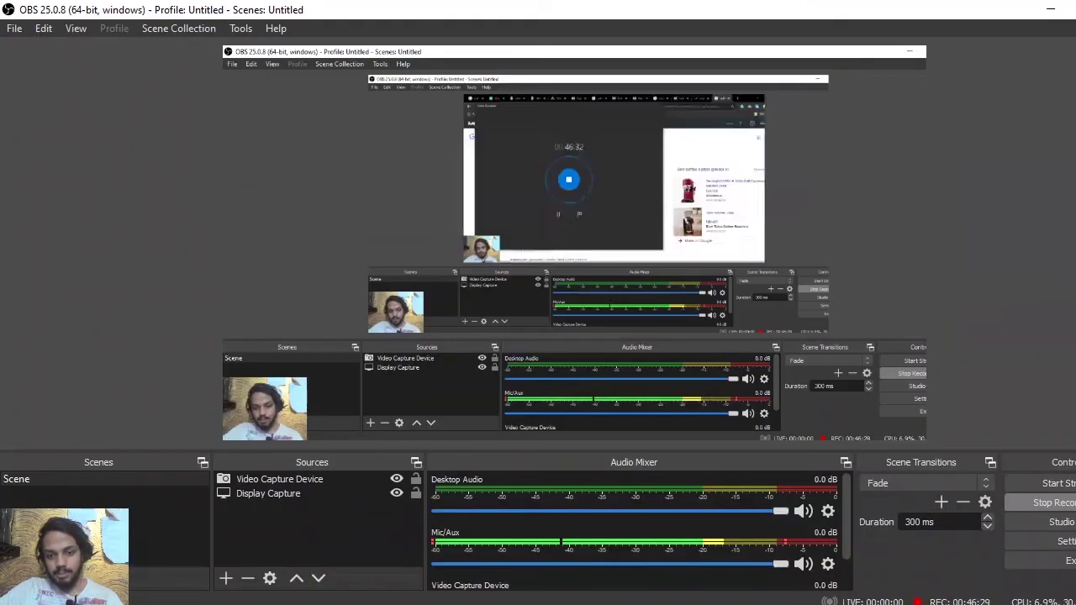